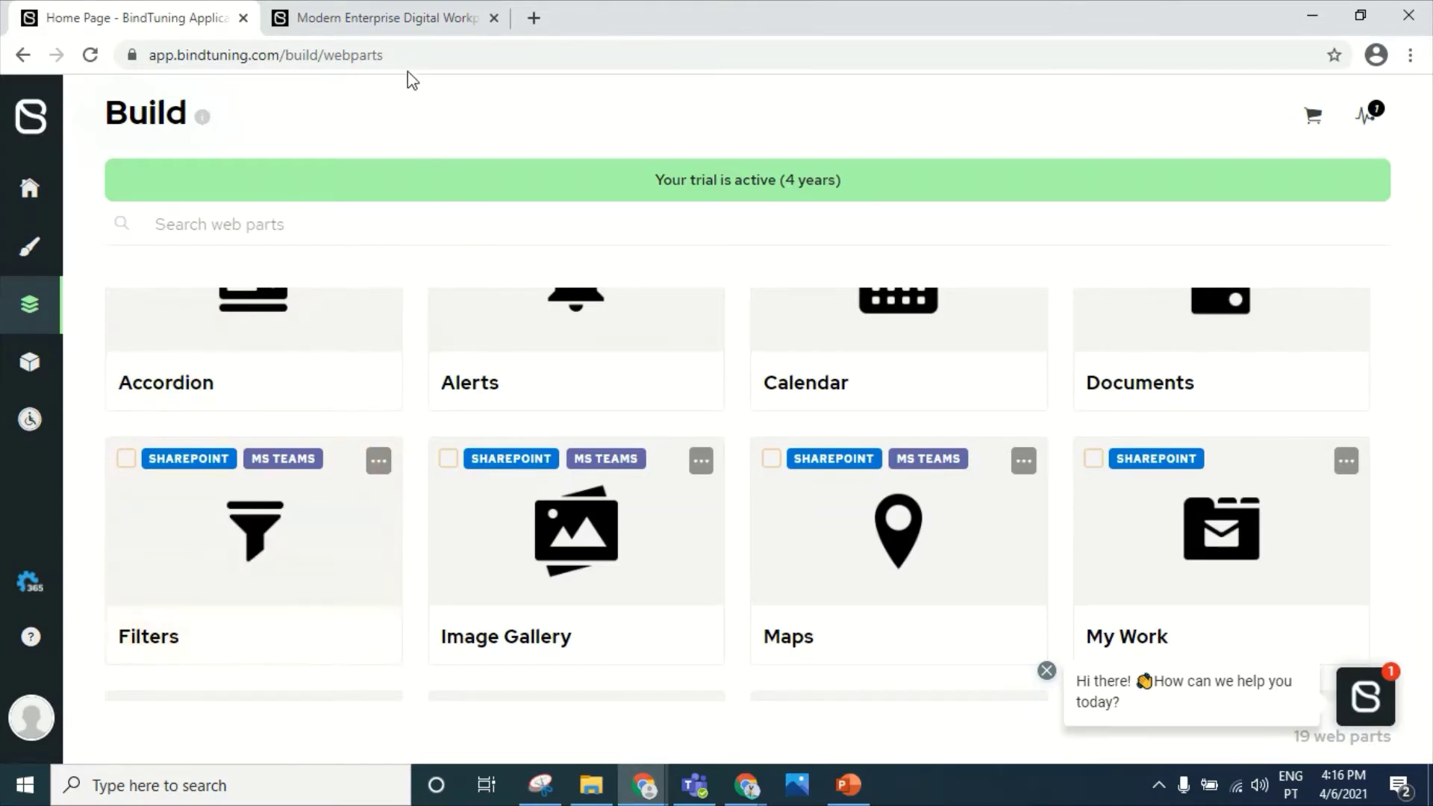
- Switch to the BindTuning website and open its Support resource
{"action": "left_click", "coordinate": [392, 15]}
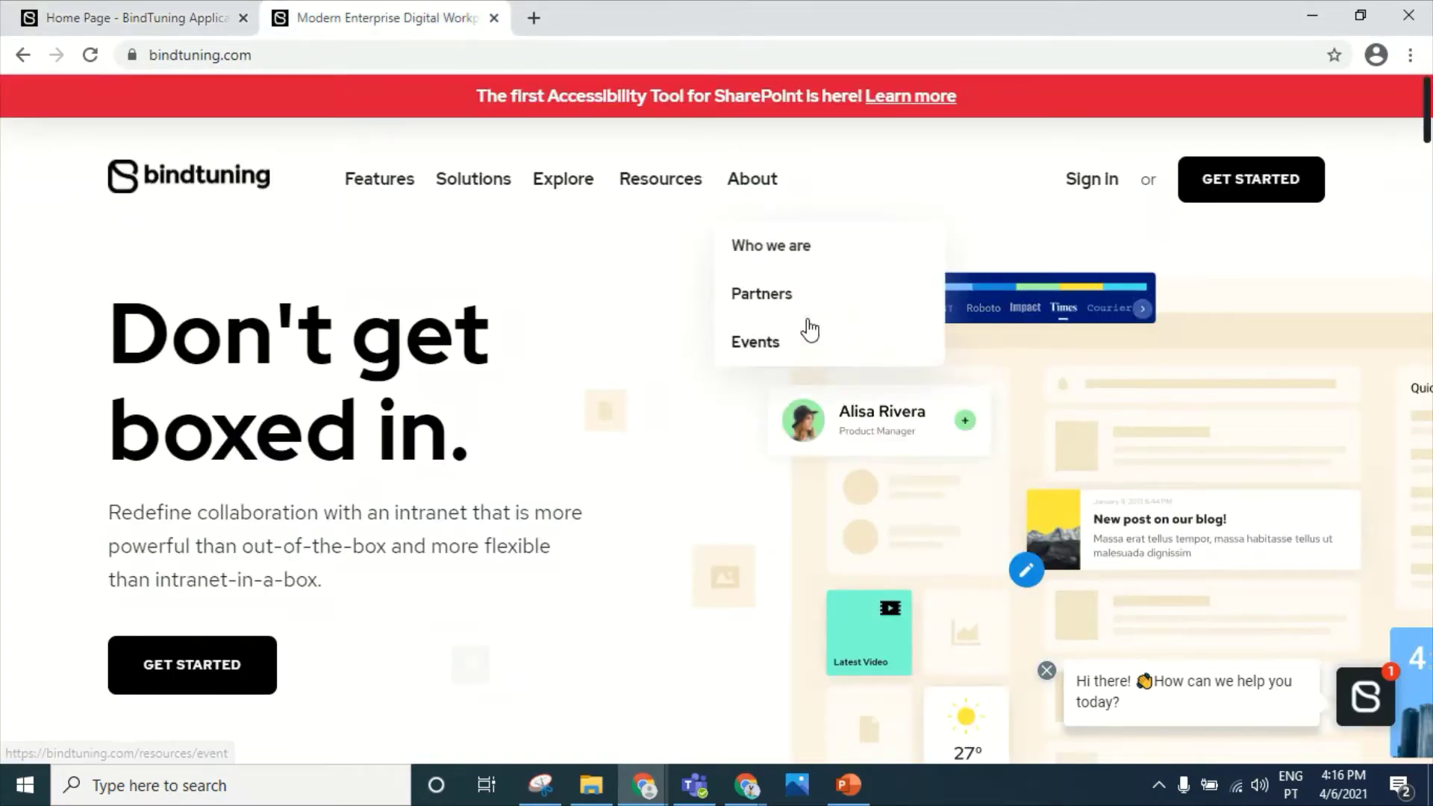
{"action": "mouse_move", "coordinate": [661, 194]}
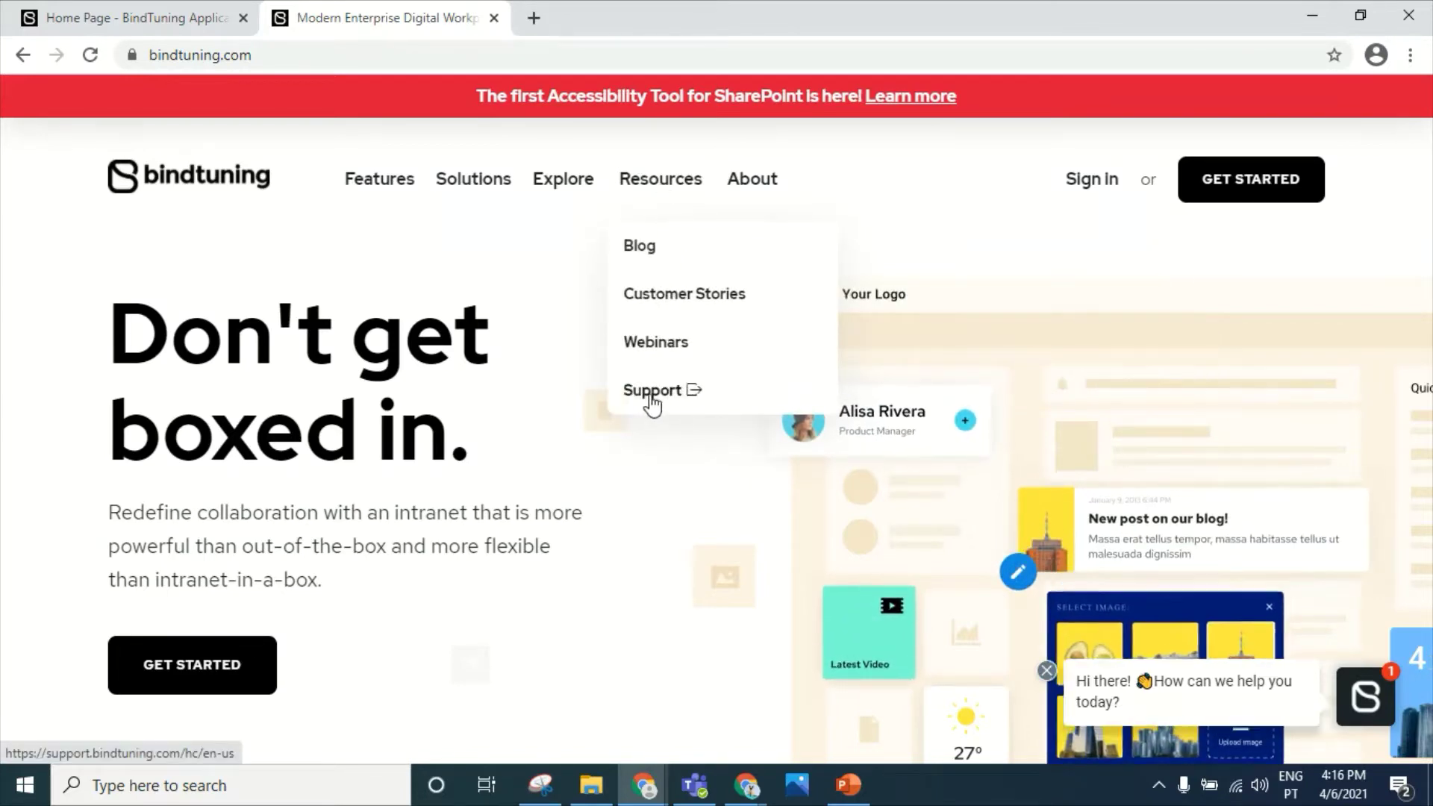
{"action": "left_click", "coordinate": [677, 391]}
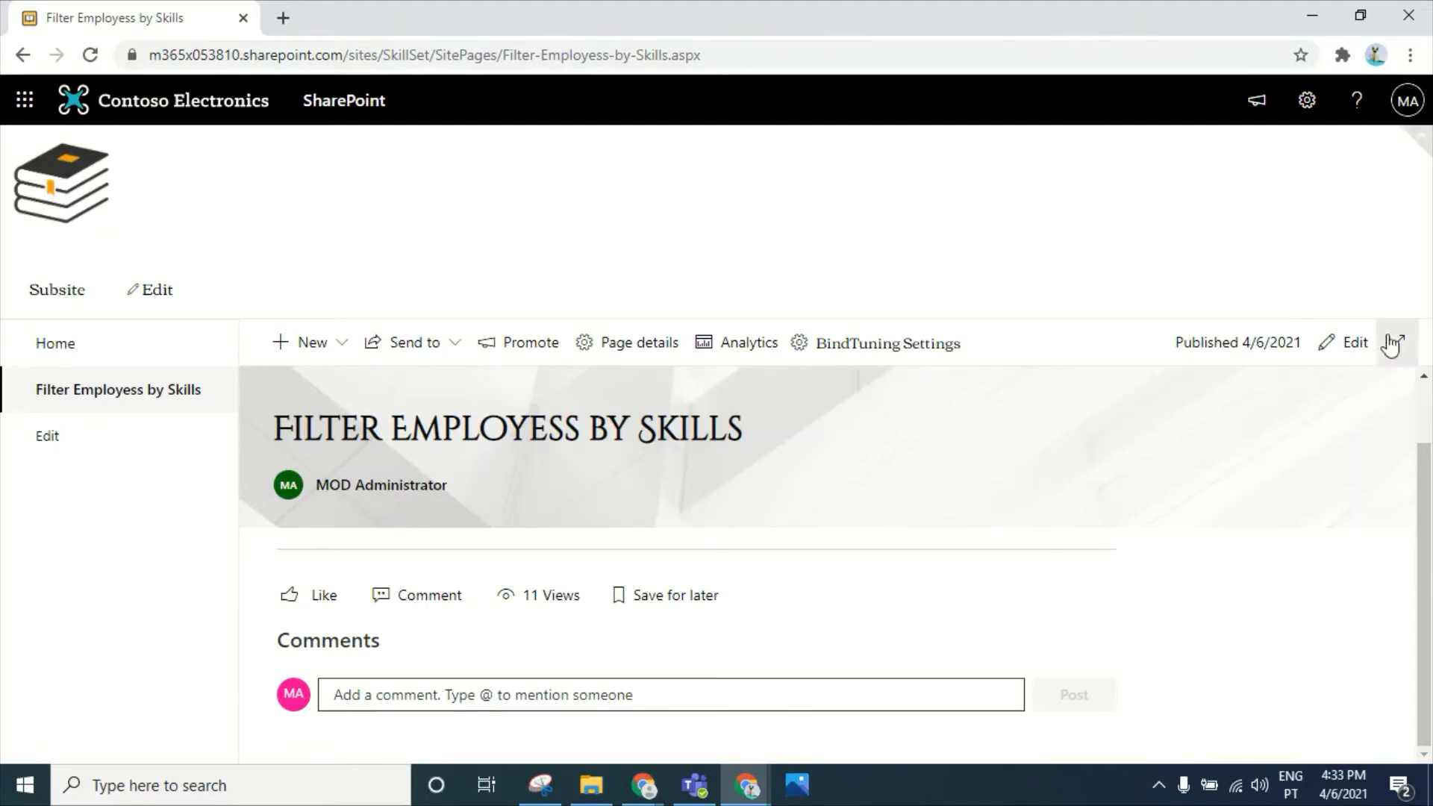
- Put the Filter Employess by Skills page into edit mode and add a one-column section containing the BindTuning Filters web part
{"action": "left_click", "coordinate": [1353, 343]}
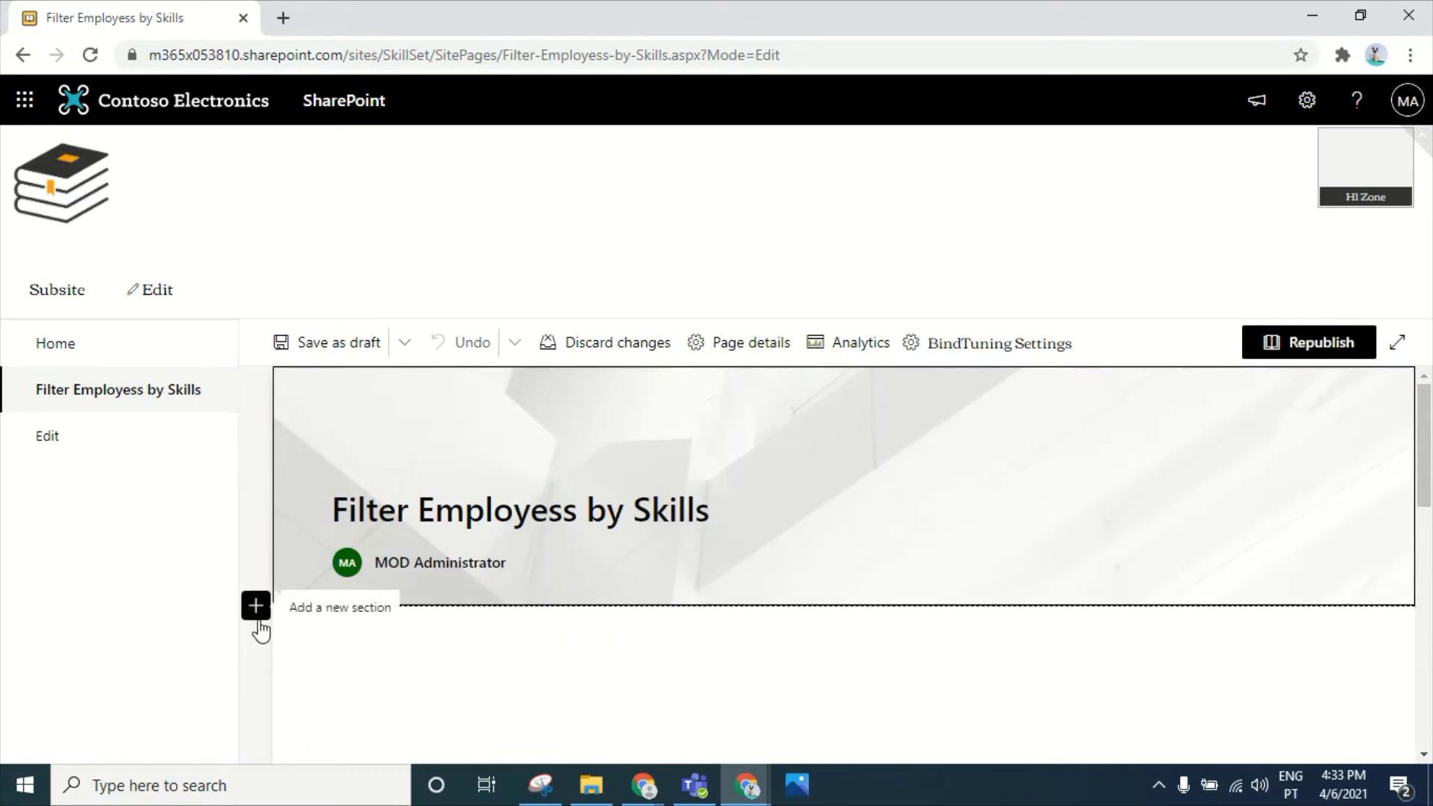
{"action": "left_click", "coordinate": [256, 606]}
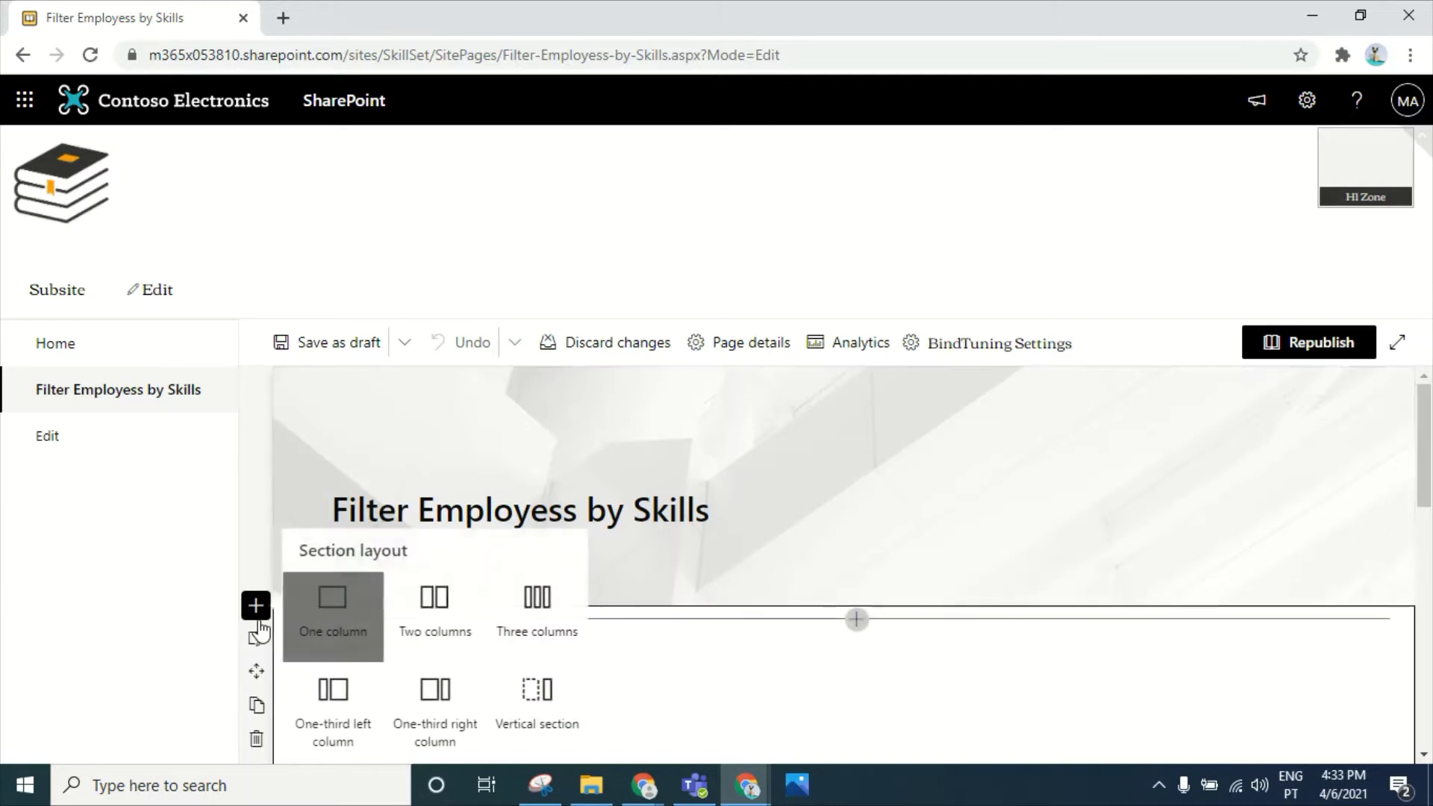
{"action": "left_click", "coordinate": [326, 606]}
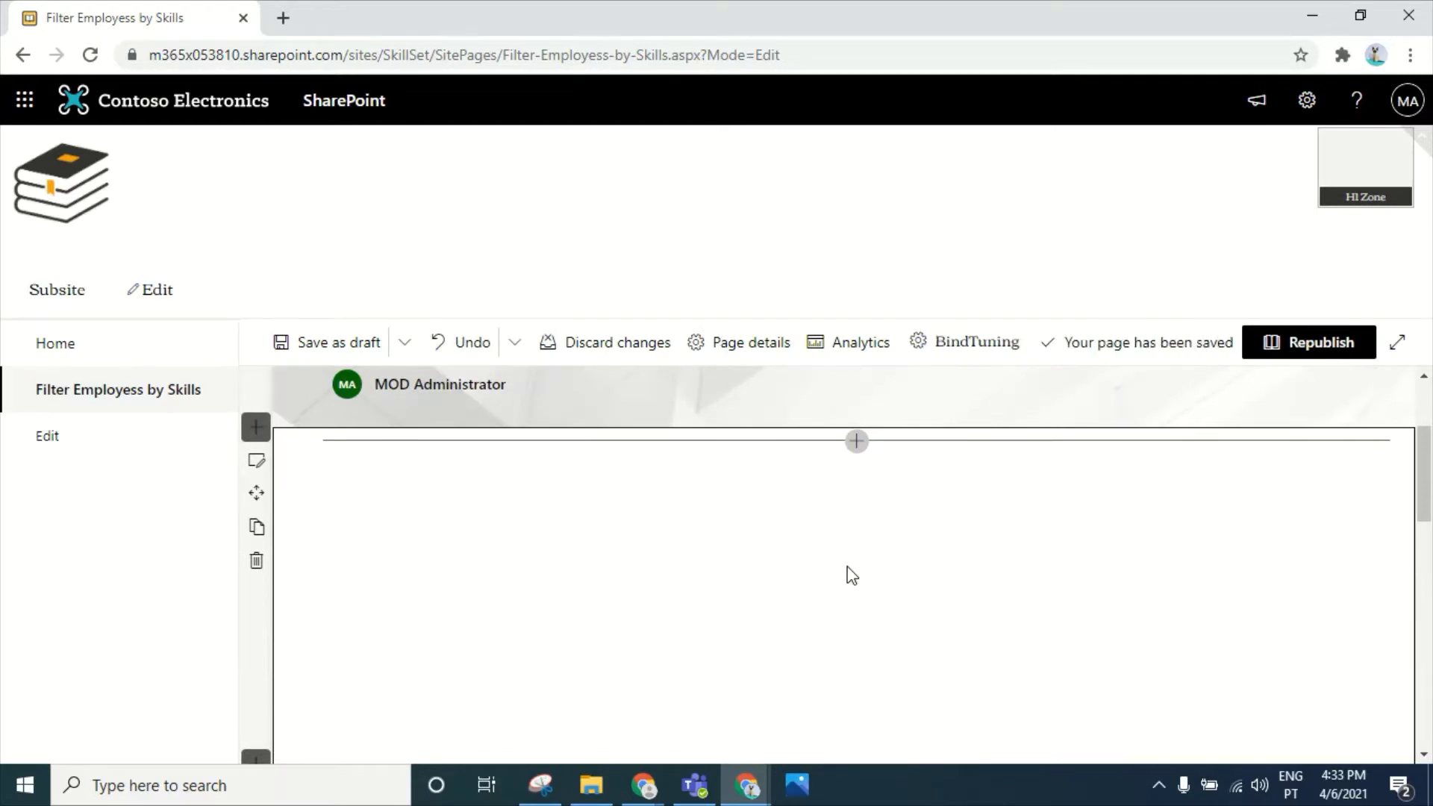
{"action": "left_click", "coordinate": [857, 441]}
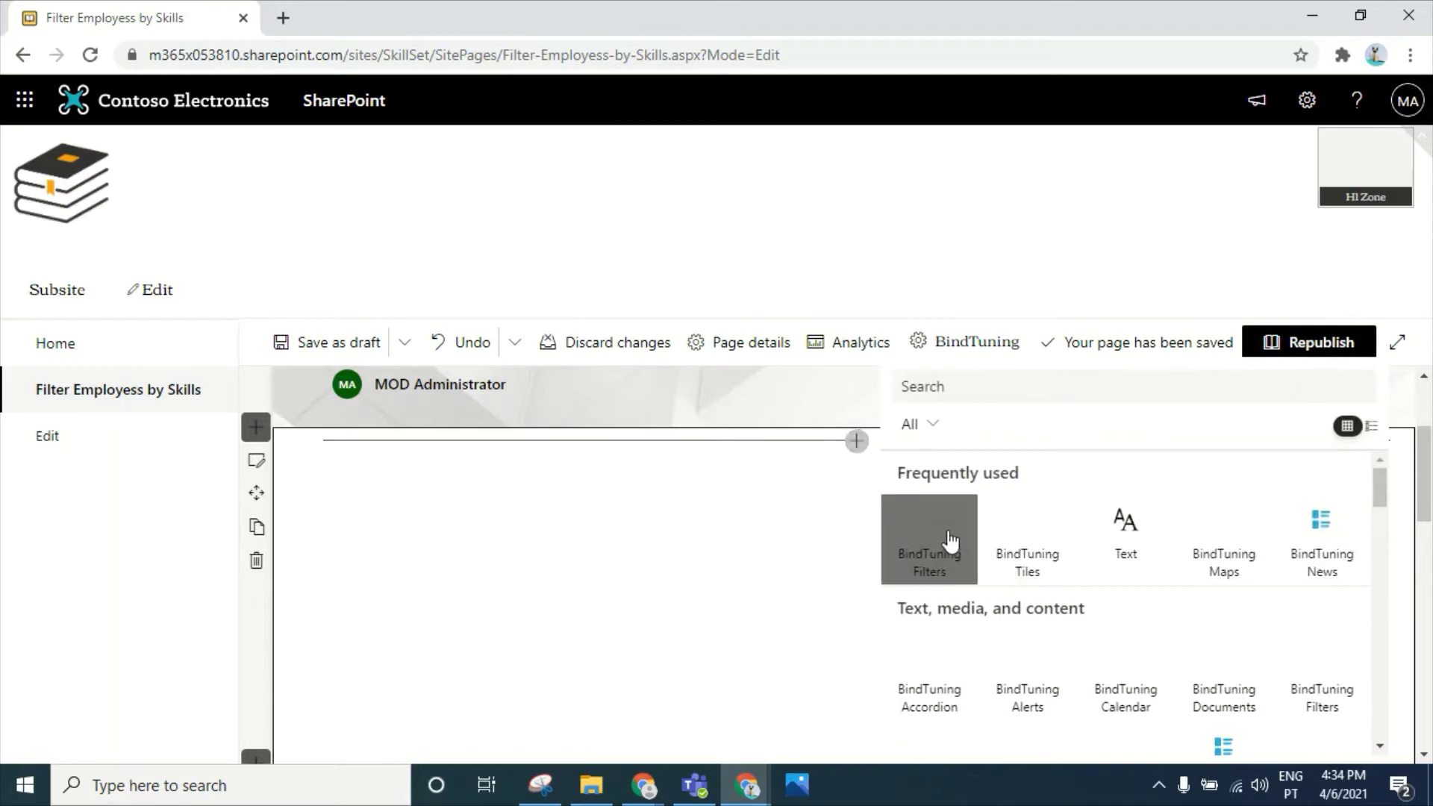
{"action": "left_click", "coordinate": [938, 567]}
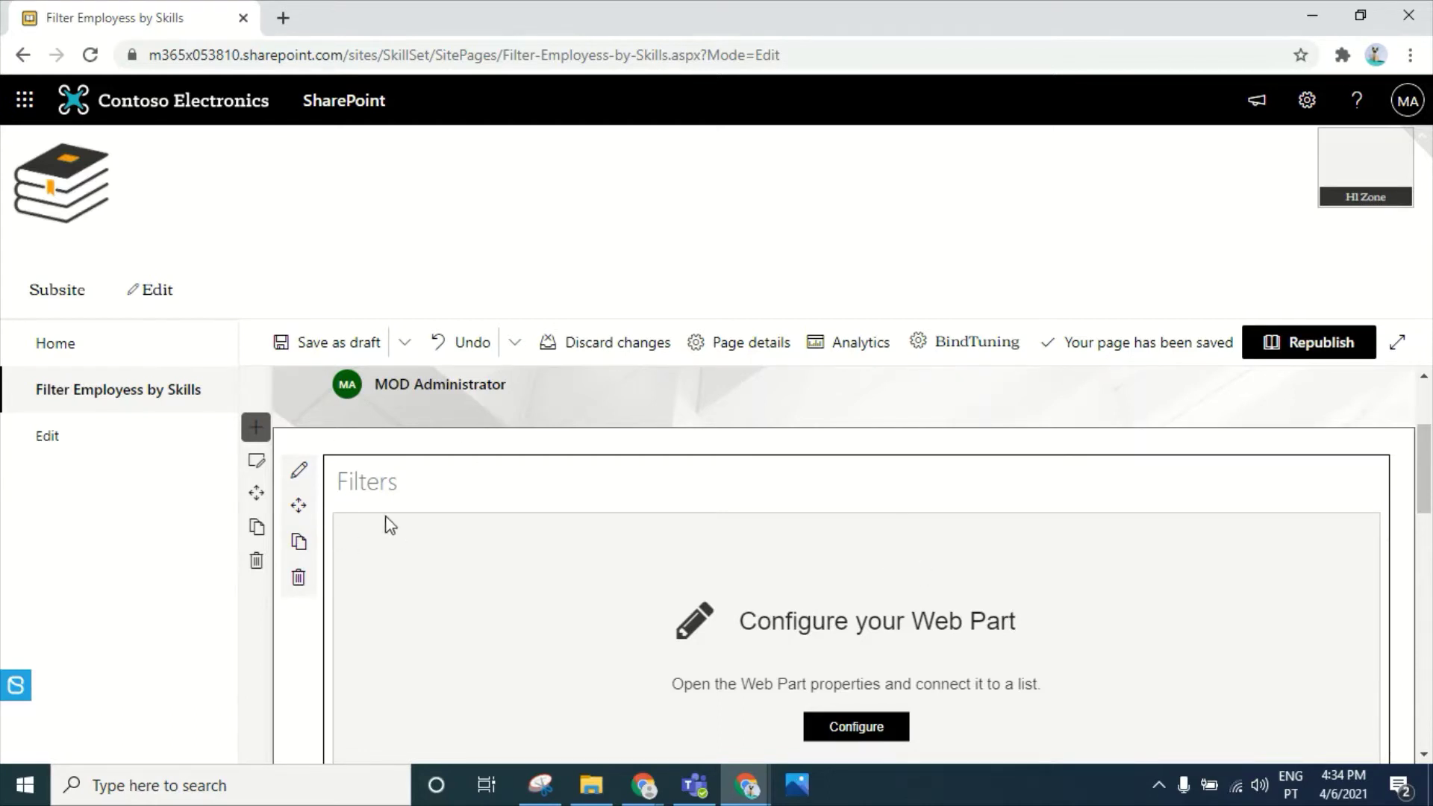
- Create a new BT Filters template list named Skills_Template_List from the Filters web part's properties
{"action": "left_click", "coordinate": [306, 478]}
{"action": "left_click", "coordinate": [299, 472]}
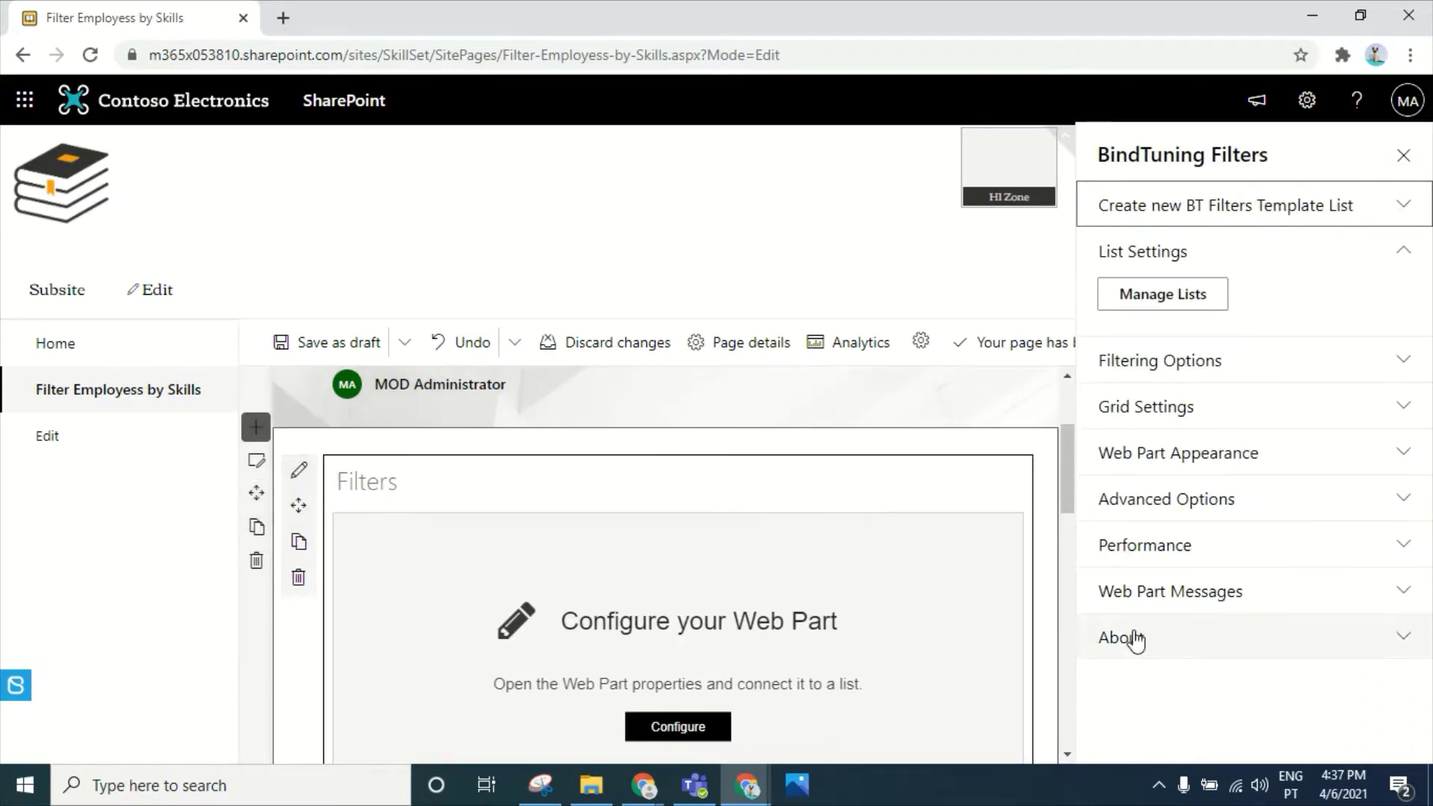
{"action": "left_click", "coordinate": [1218, 226]}
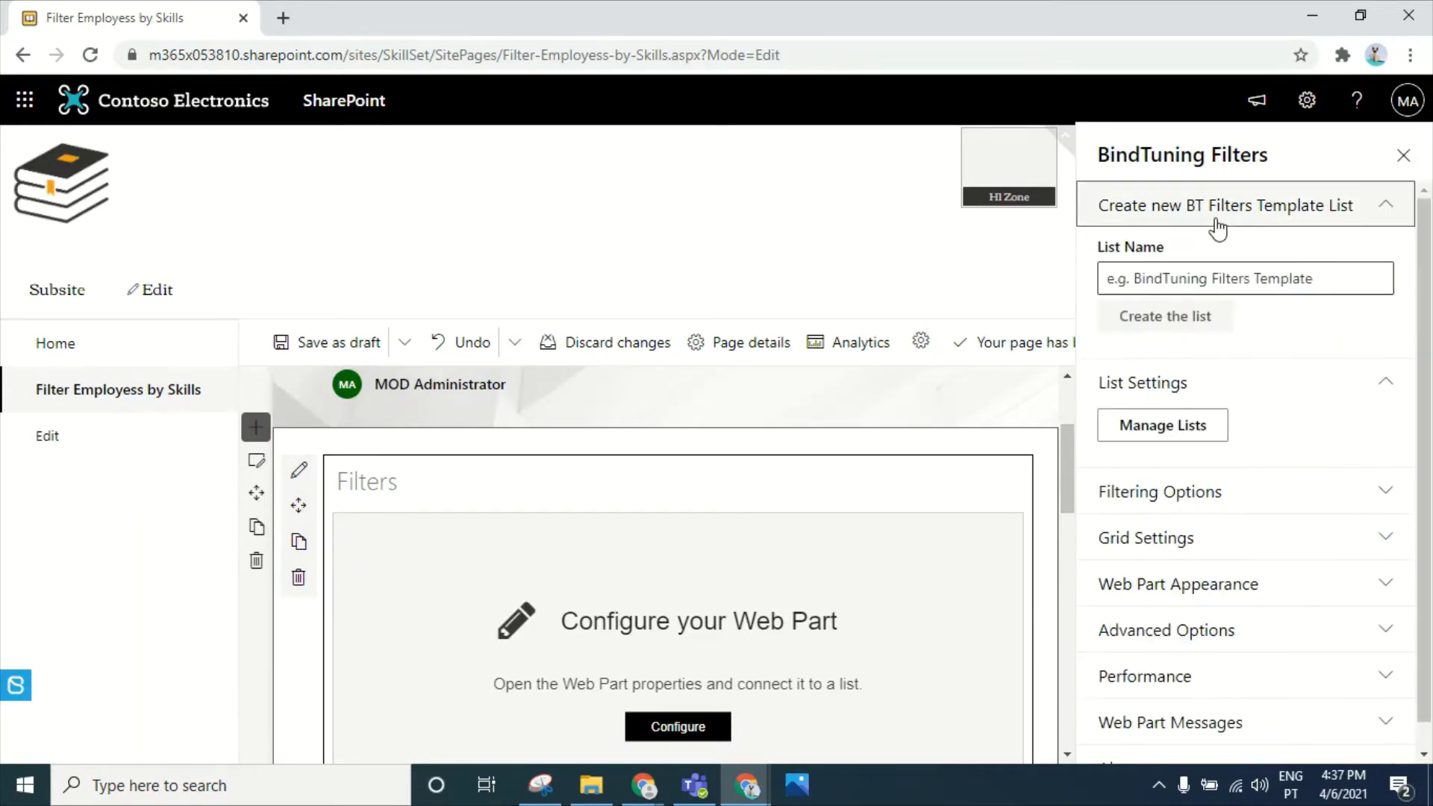
{"action": "left_click", "coordinate": [1226, 275]}
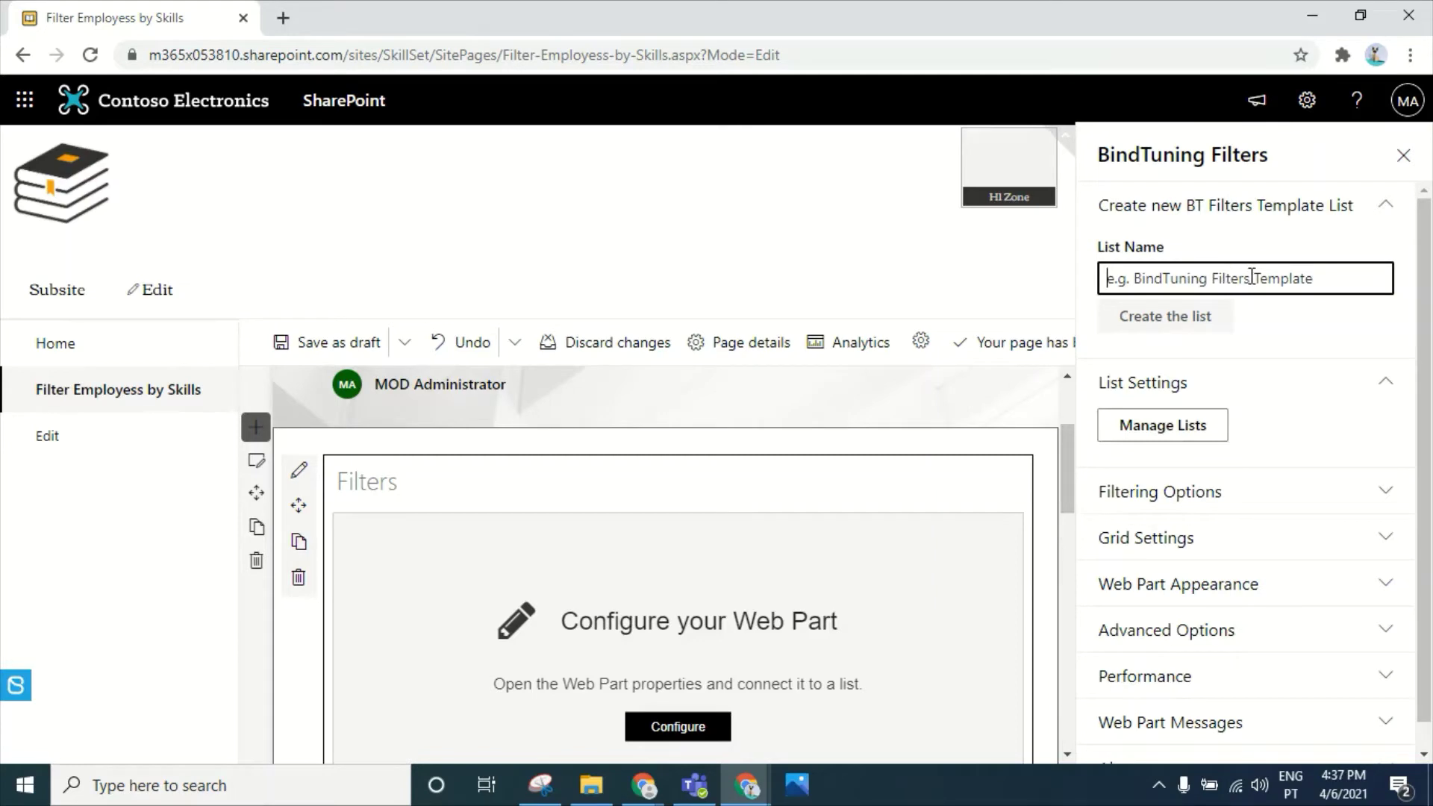
{"action": "type", "text": "Skills_Template_List"}
{"action": "left_click", "coordinate": [1193, 332]}
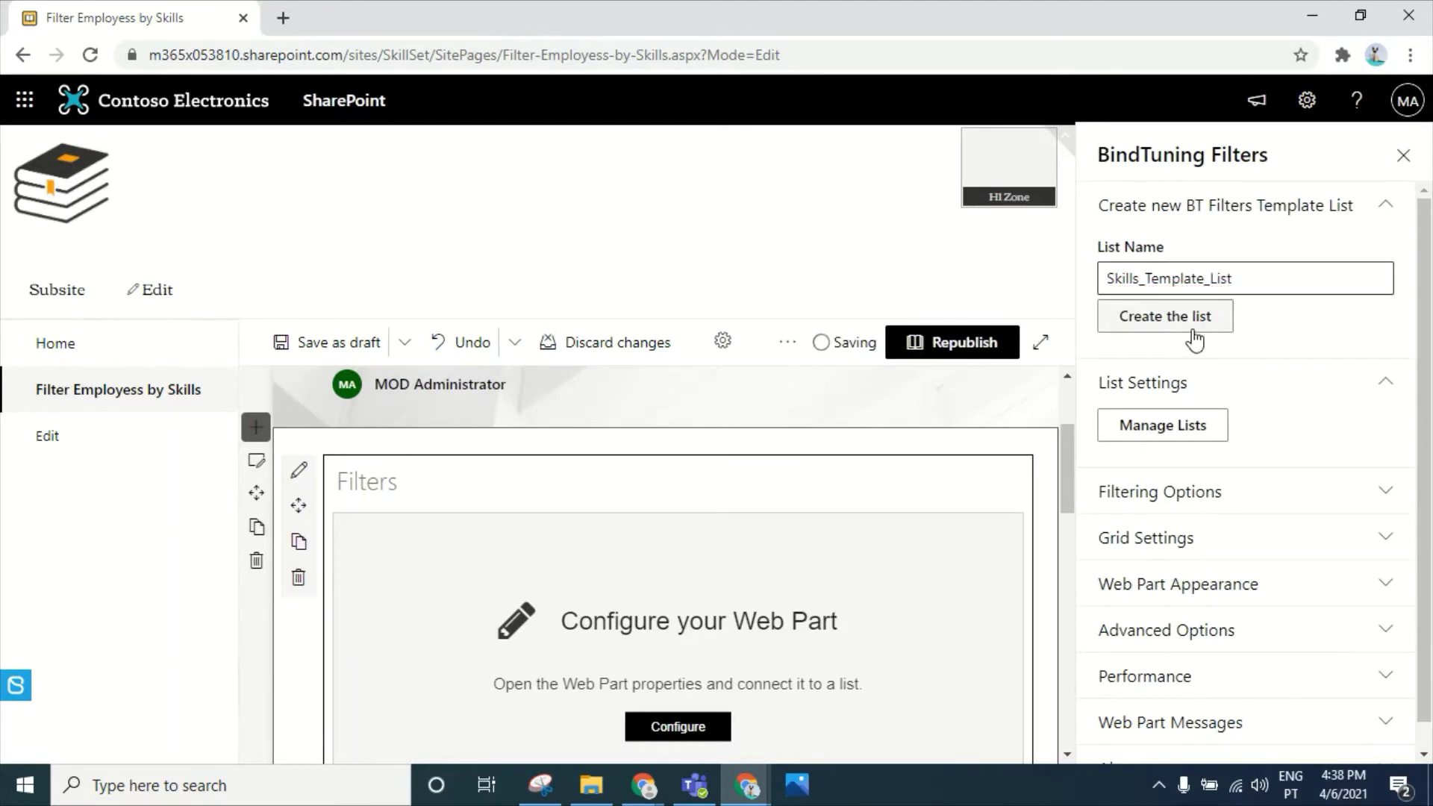
{"action": "left_click", "coordinate": [1184, 320]}
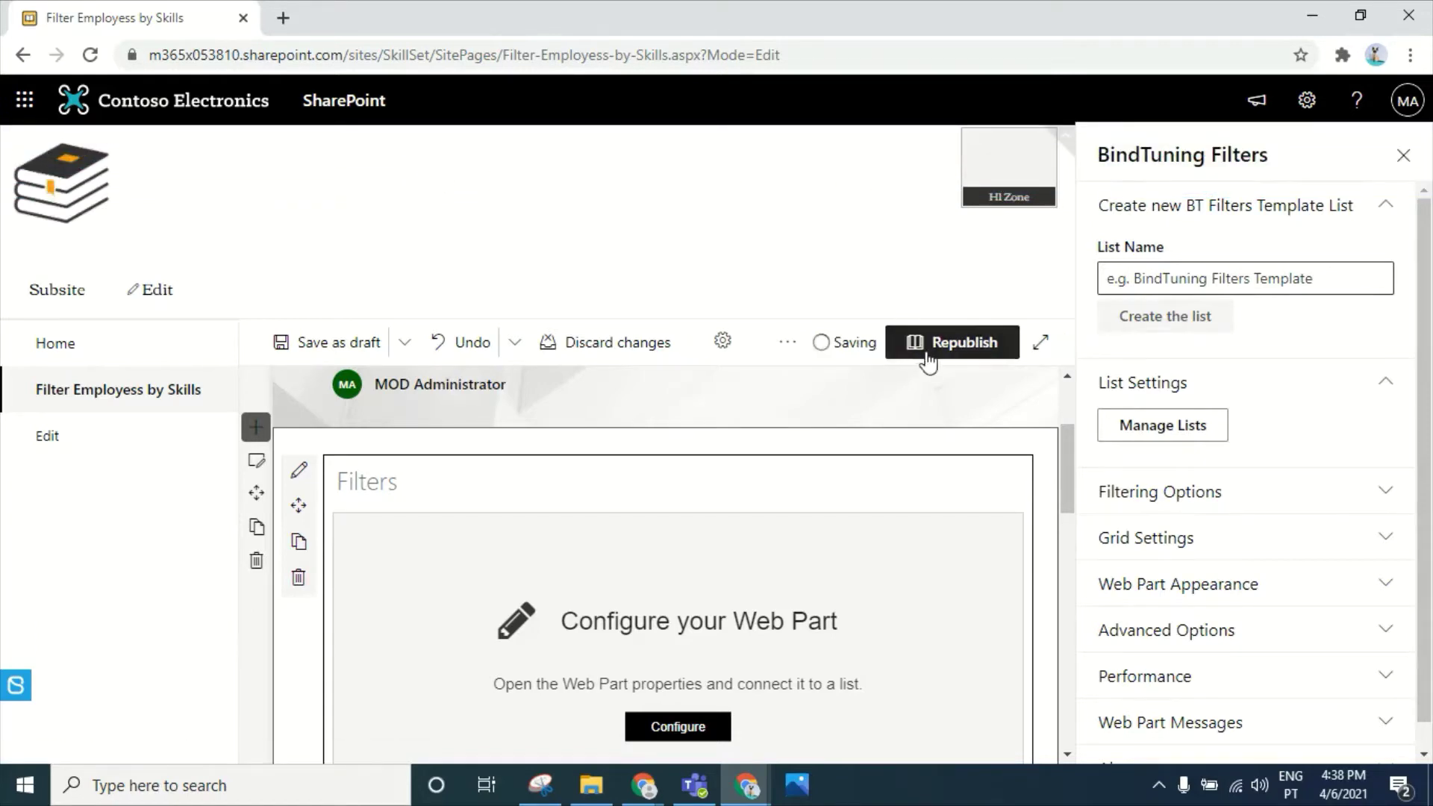
{"action": "left_click", "coordinate": [1403, 155]}
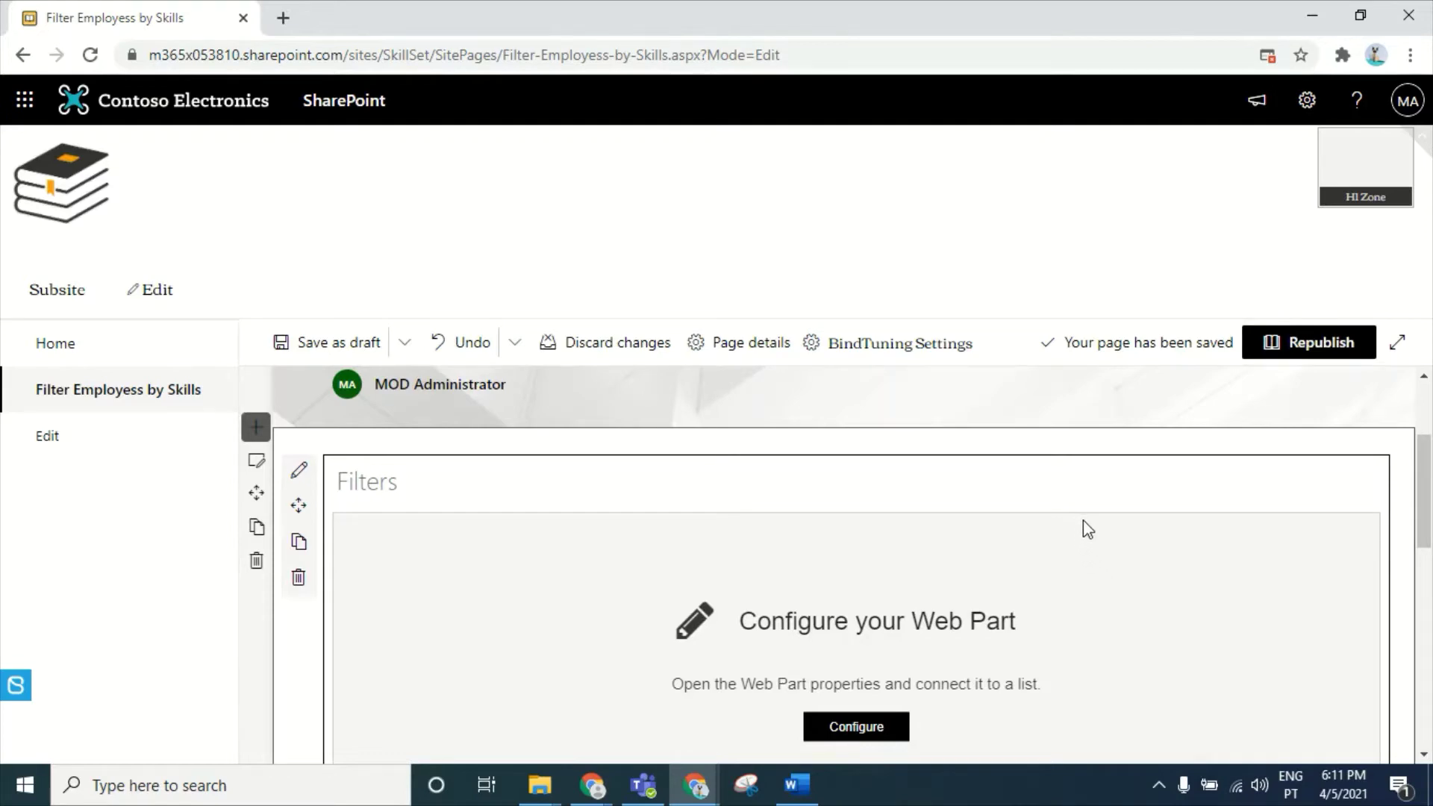
- Open the site contents of the SkillSet site in a new browser tab
{"action": "left_click", "coordinate": [1308, 101]}
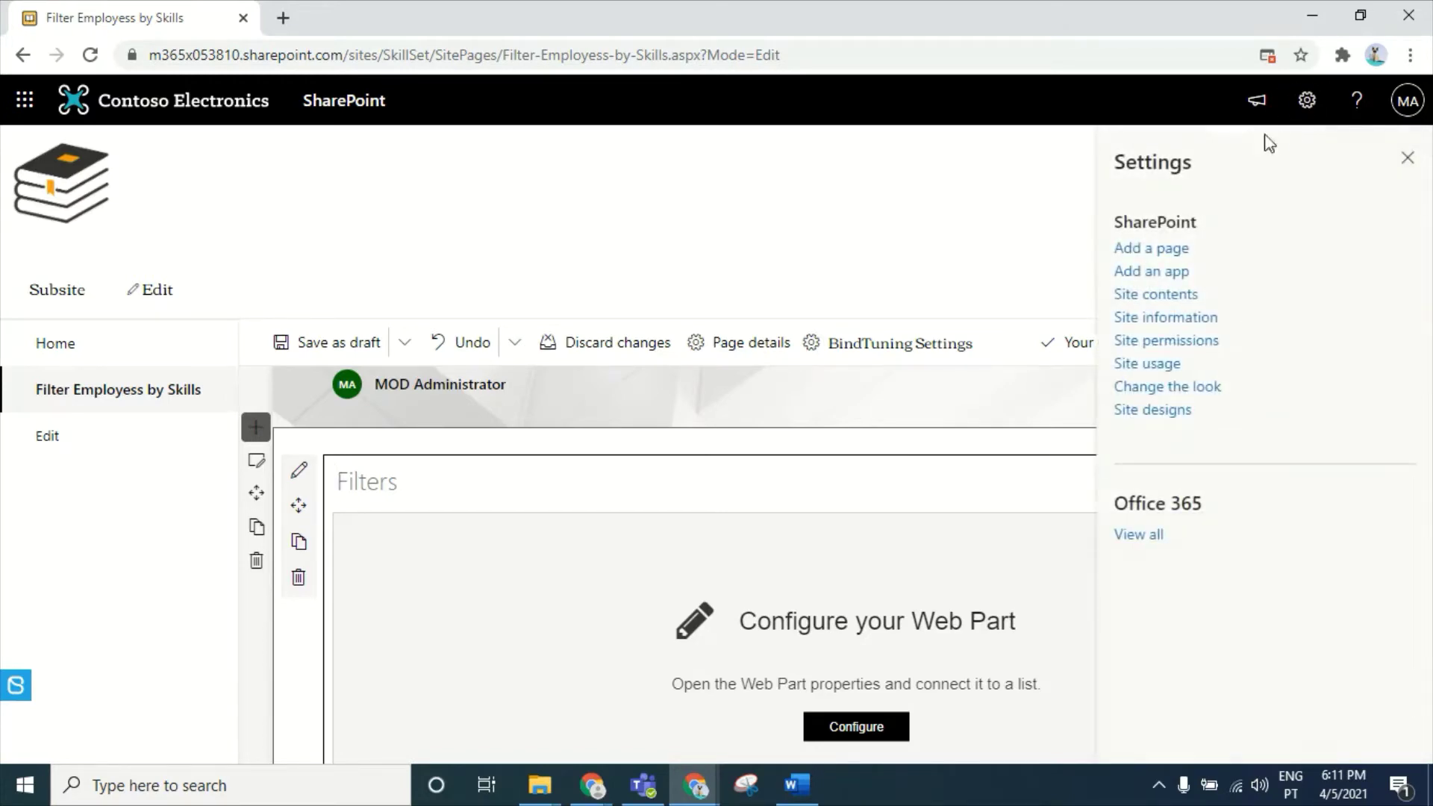
{"action": "right_click", "coordinate": [1171, 292]}
{"action": "left_click", "coordinate": [1181, 303]}
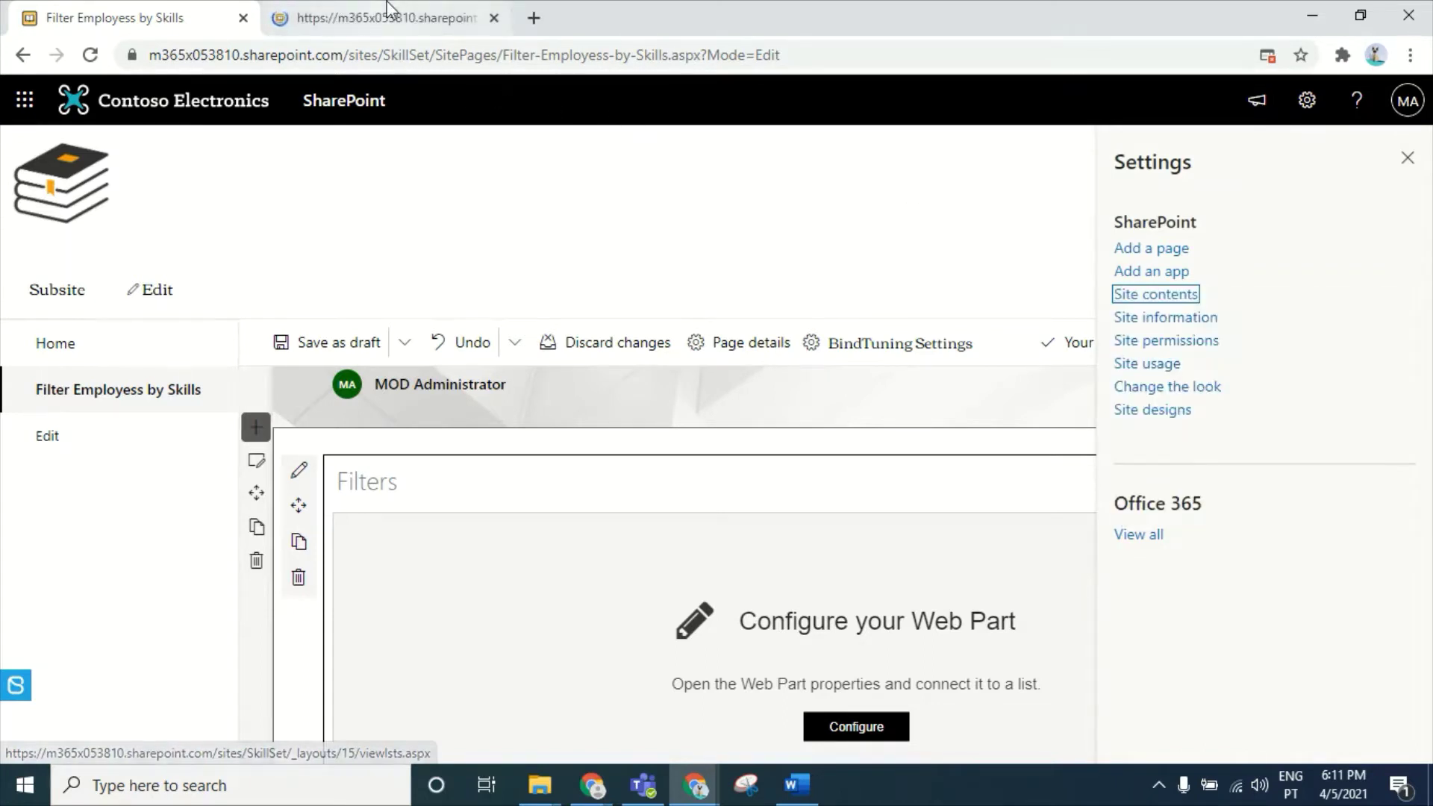
{"action": "left_click", "coordinate": [387, 10]}
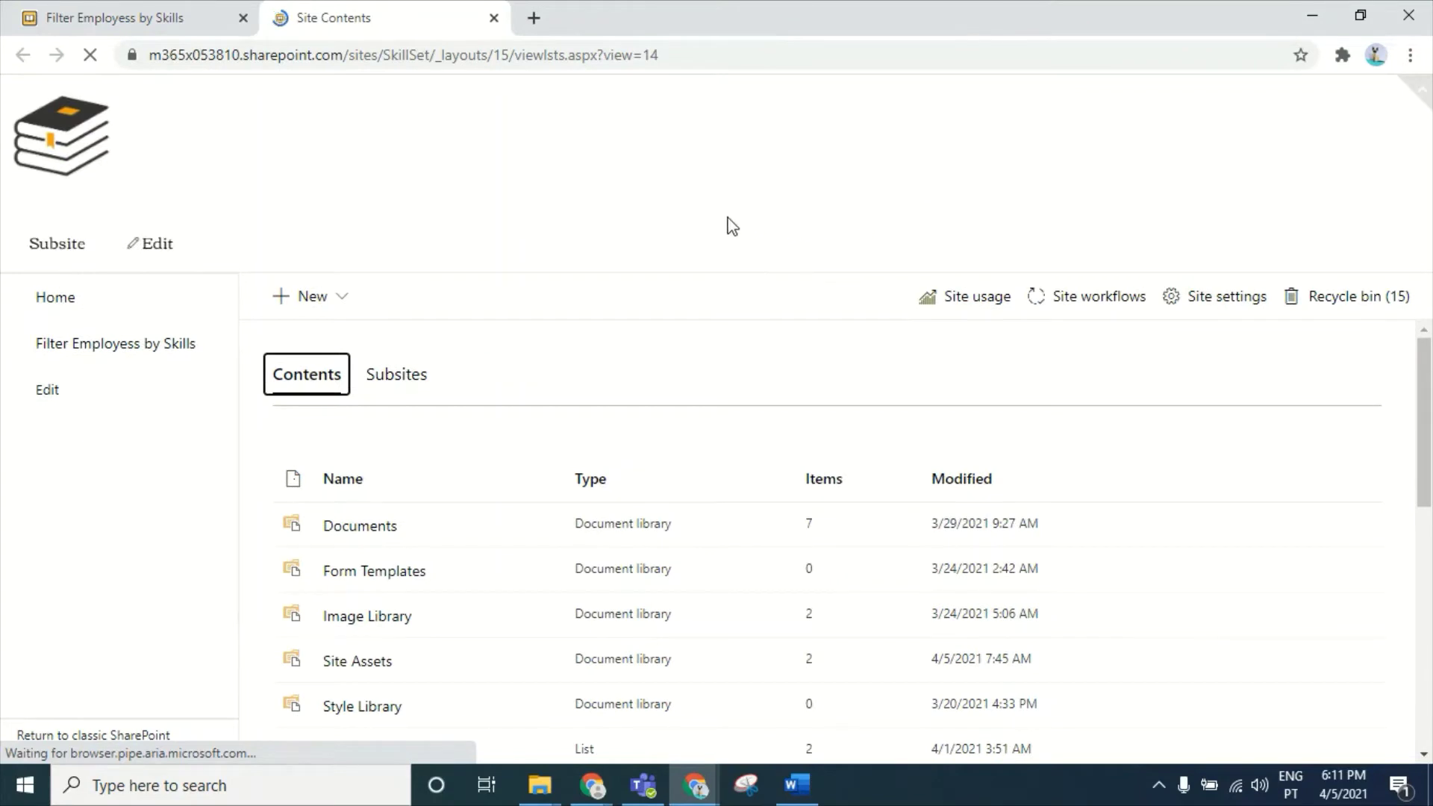
- Create a blank list named Skills_Content_List that is shown in the site navigation
{"action": "left_click", "coordinate": [314, 303]}
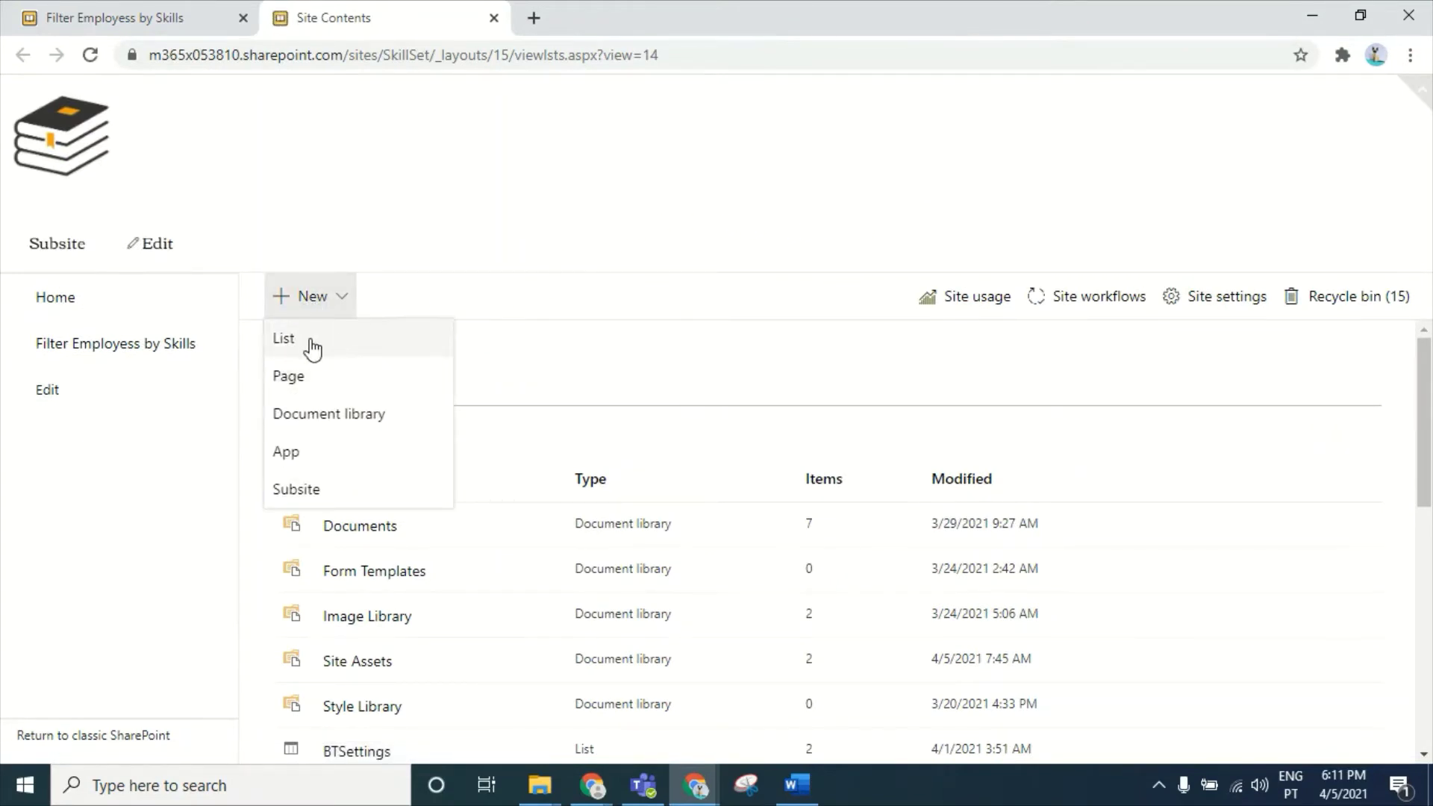
{"action": "left_click", "coordinate": [313, 345]}
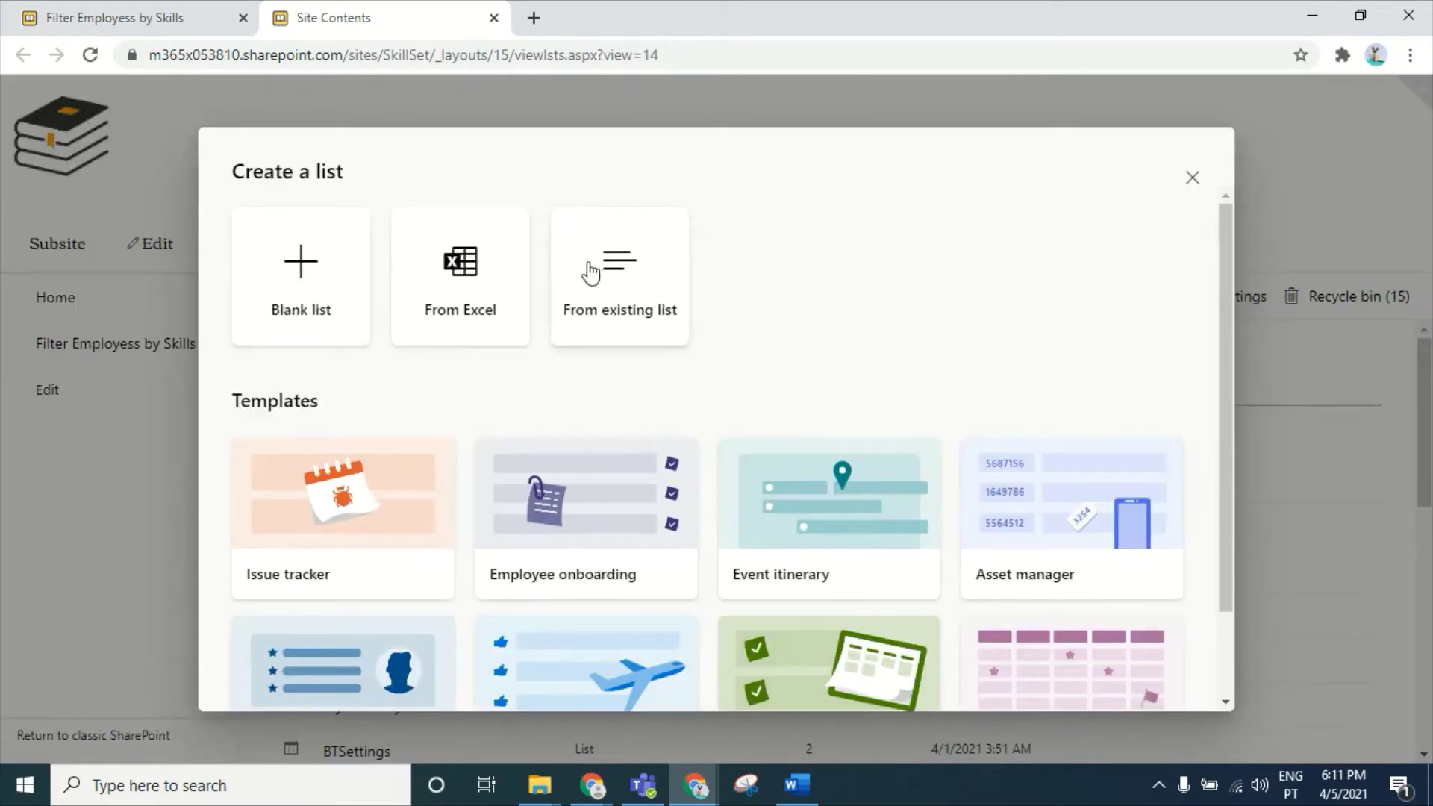
{"action": "left_click", "coordinate": [345, 275]}
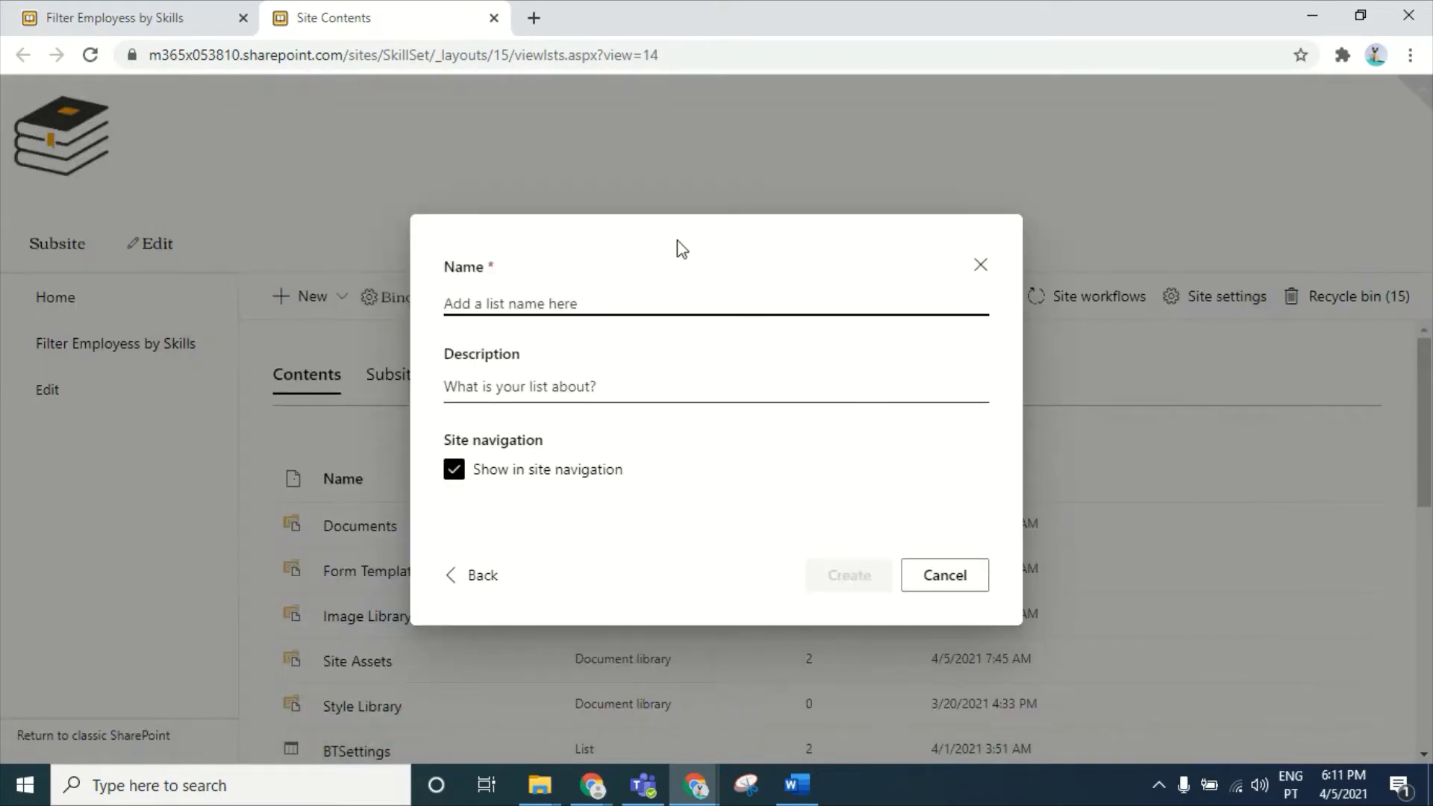
{"action": "type", "text": "Skills"}
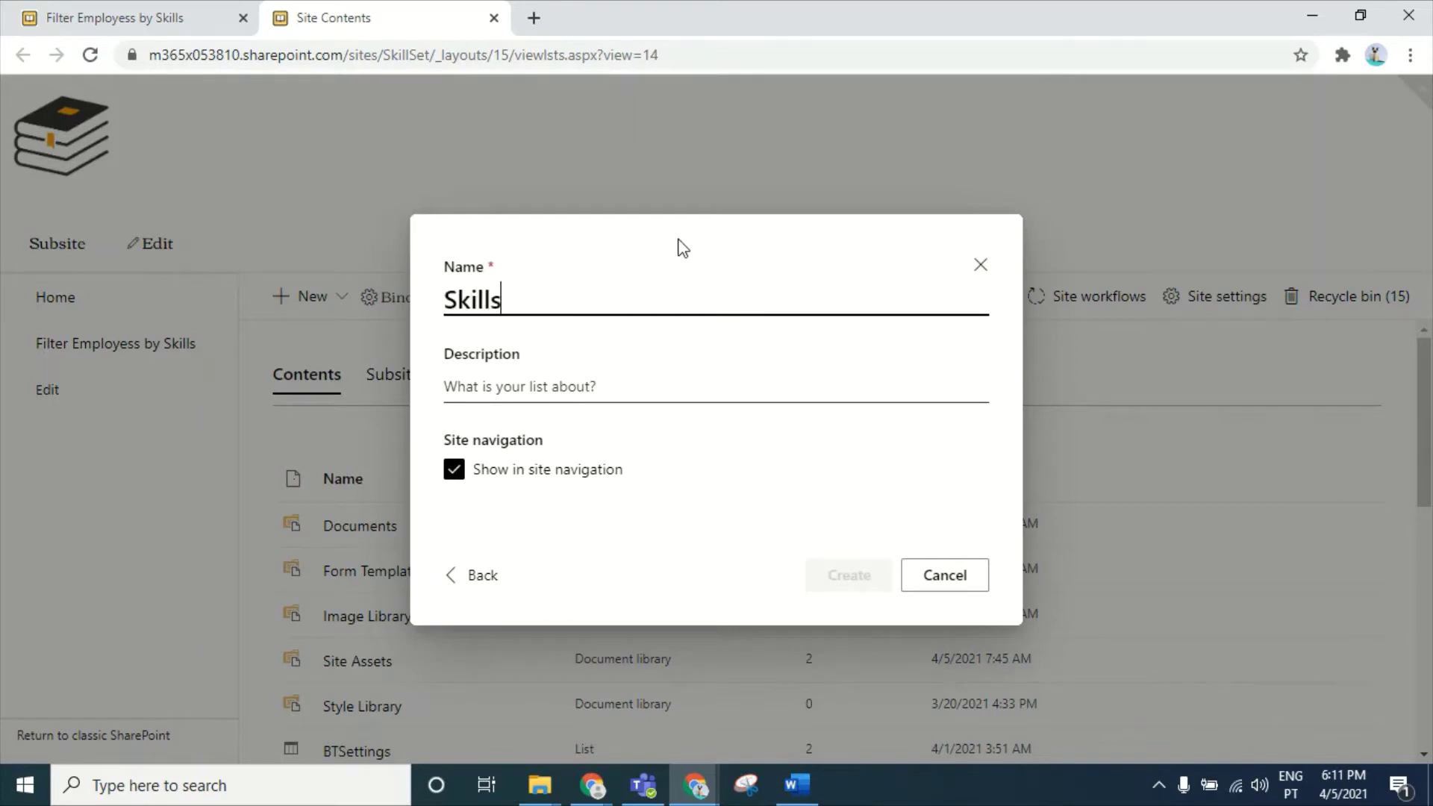
{"action": "type", "text": "_Content"}
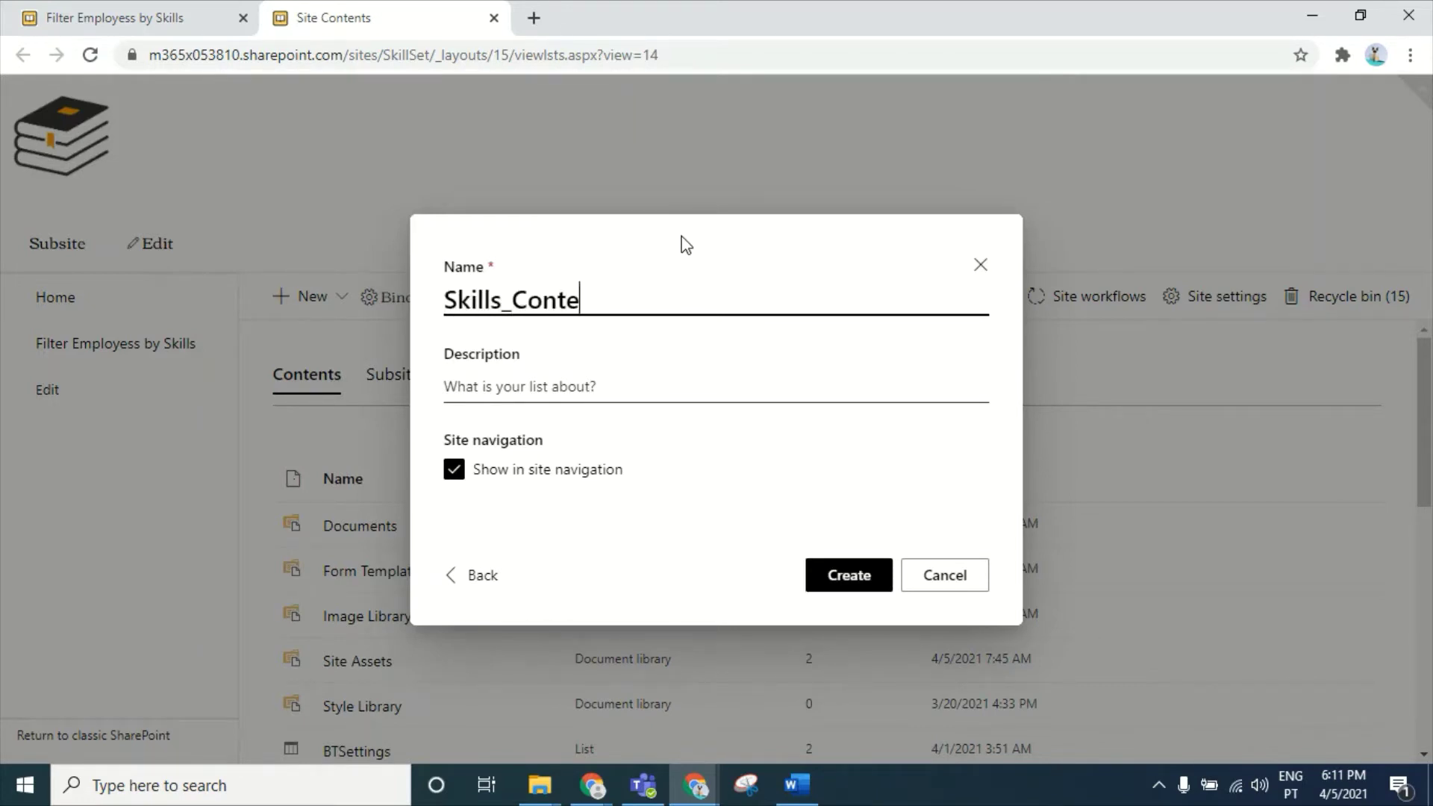
{"action": "type", "text": "_List"}
{"action": "left_click", "coordinate": [875, 582]}
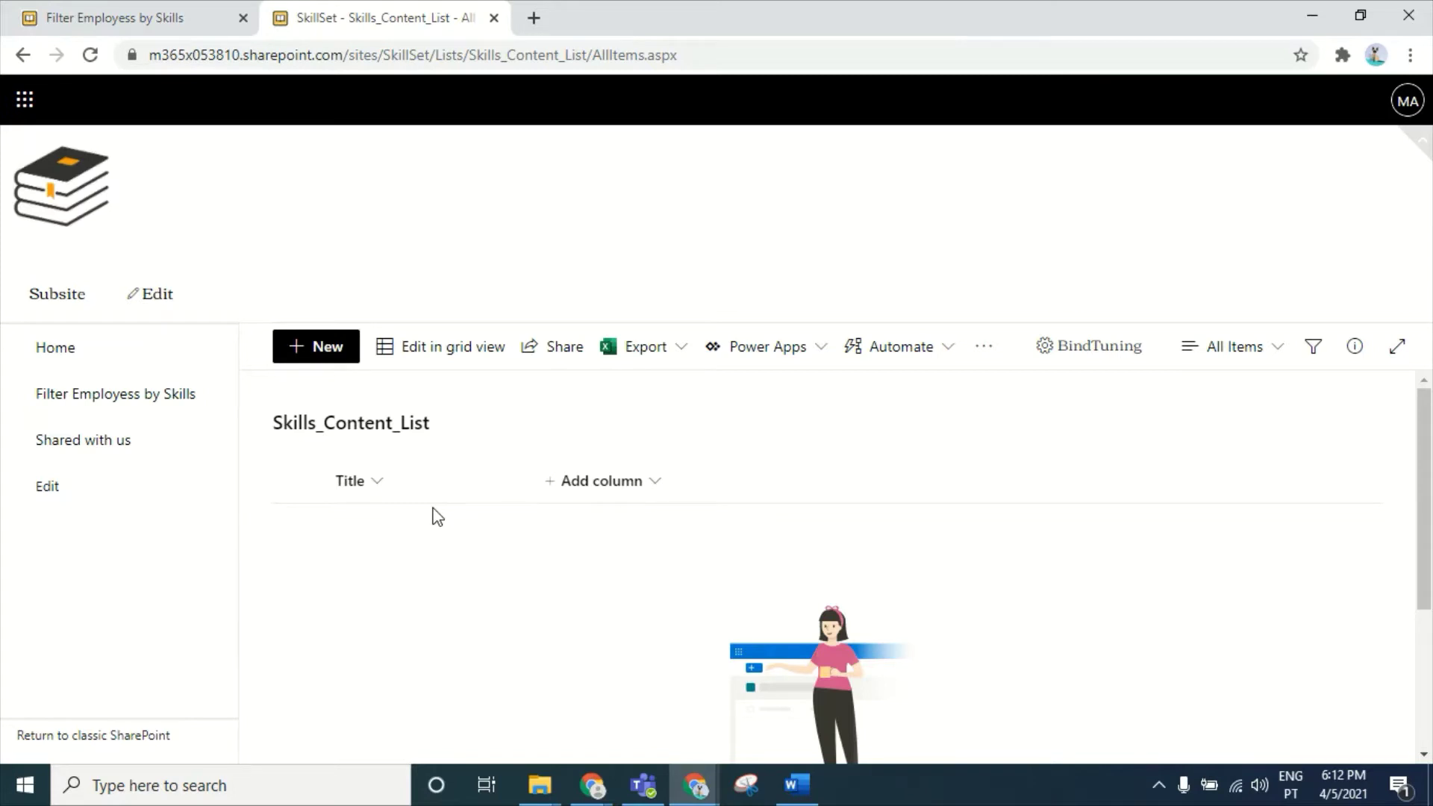
- Add a single line of text column named Department to Skills_Content_List
{"action": "left_click", "coordinate": [614, 499]}
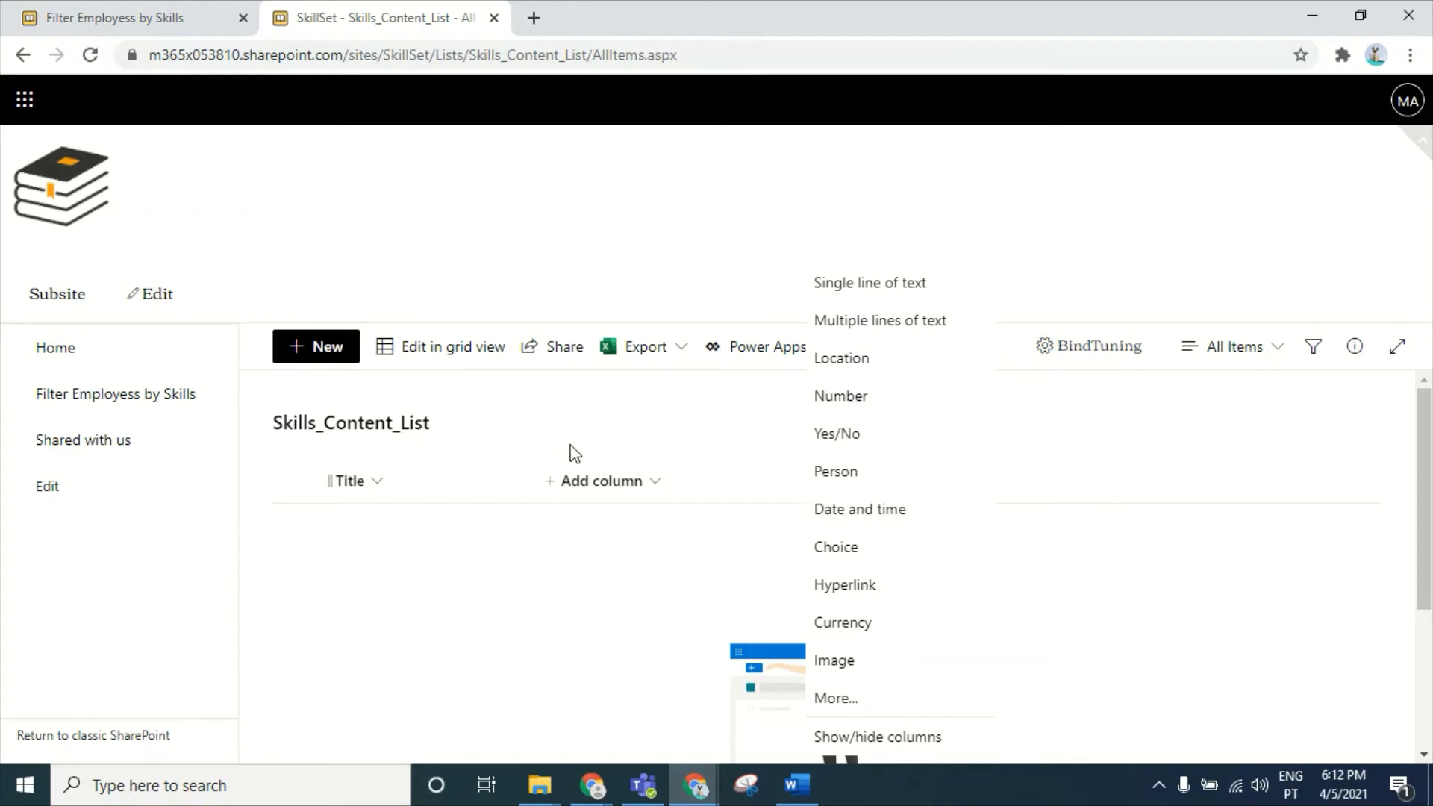
{"action": "left_click", "coordinate": [445, 545]}
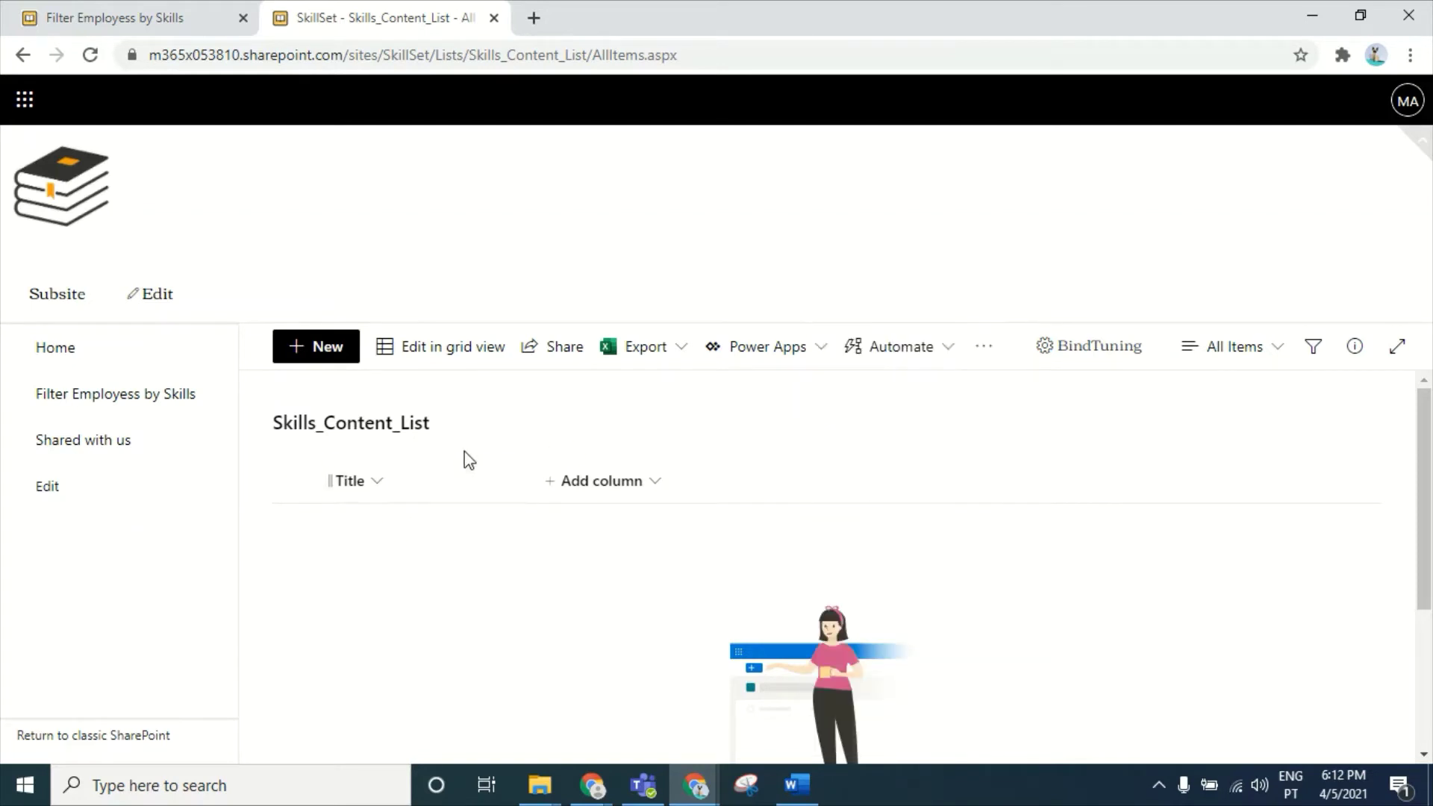
{"action": "left_click", "coordinate": [623, 481]}
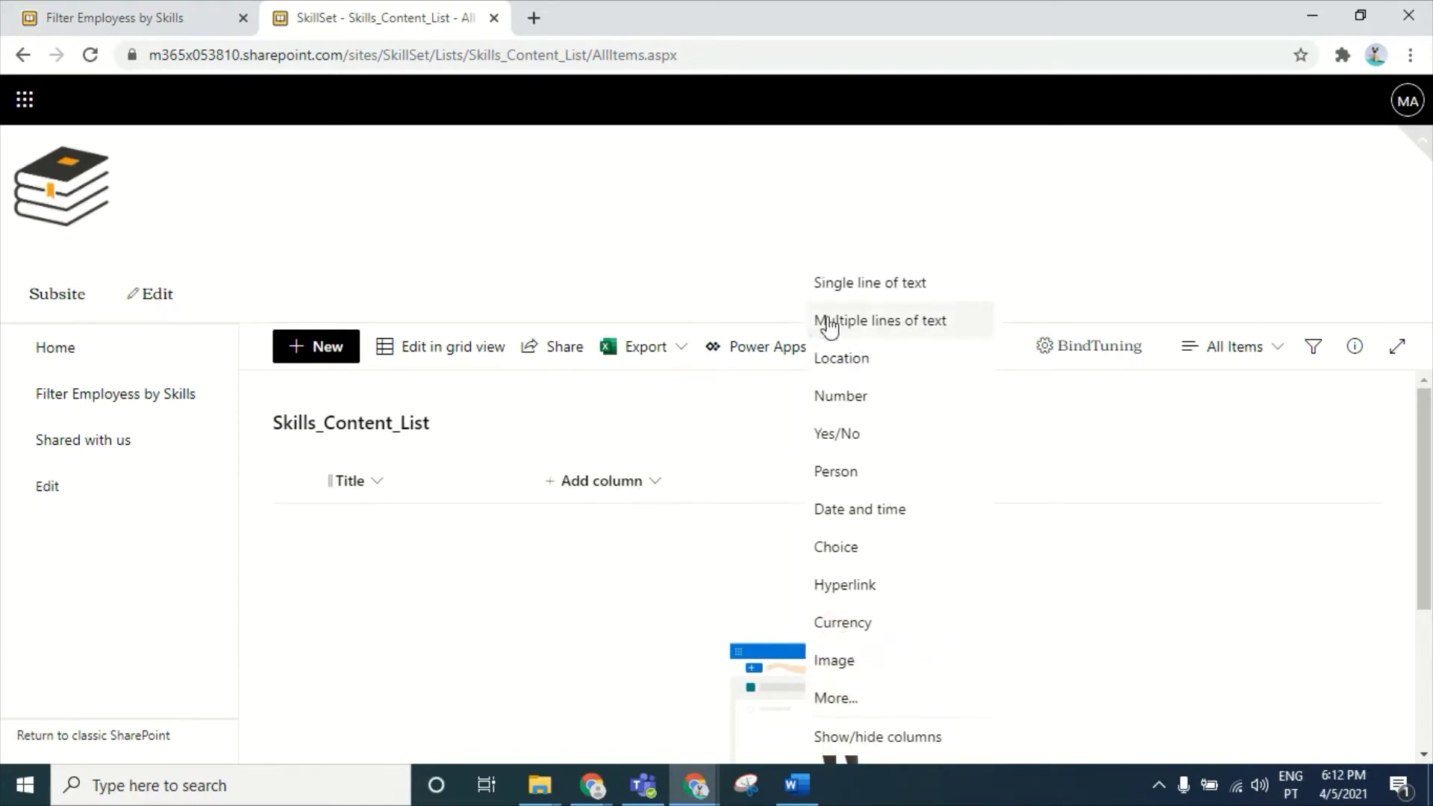
{"action": "left_click", "coordinate": [895, 284]}
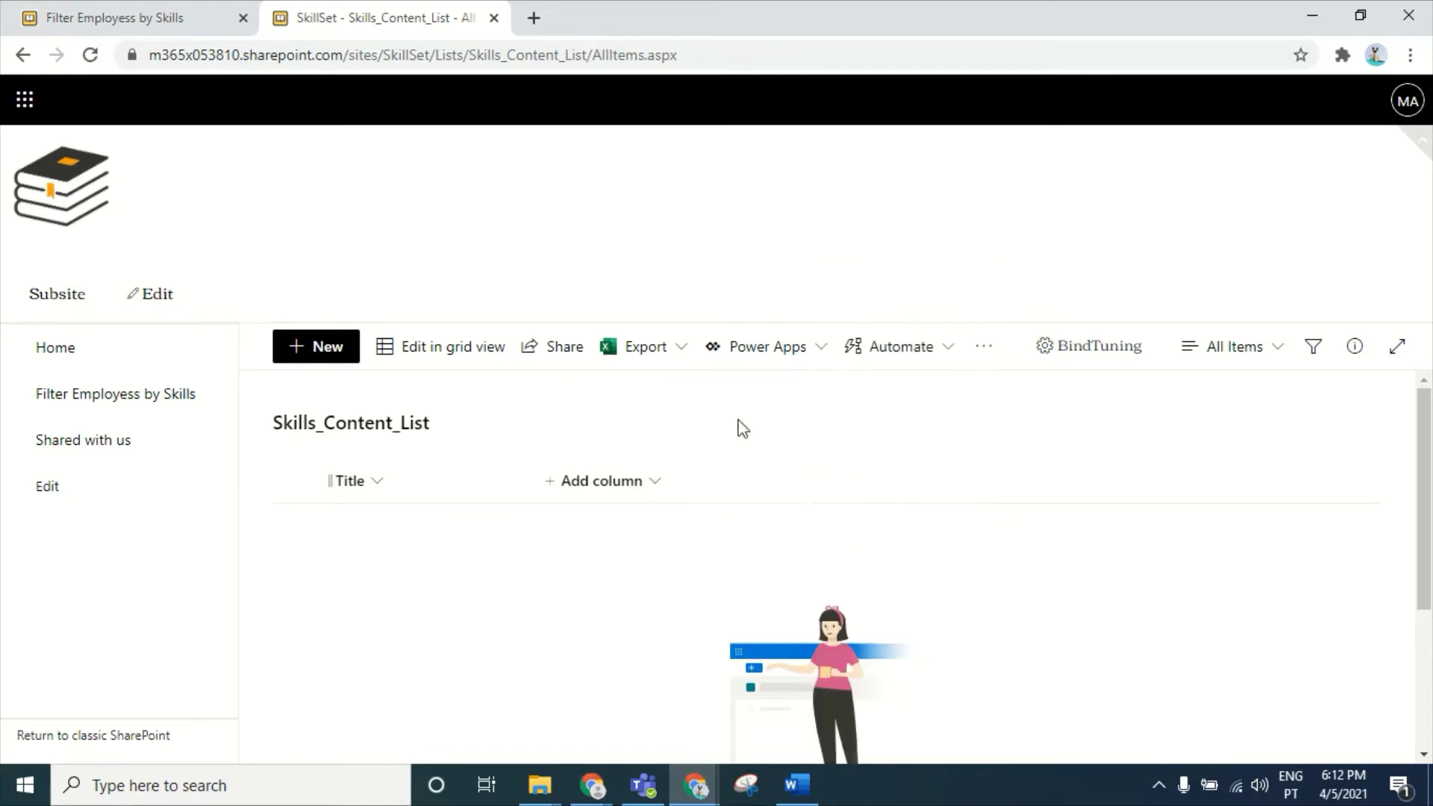
{"action": "type", "text": "Department"}
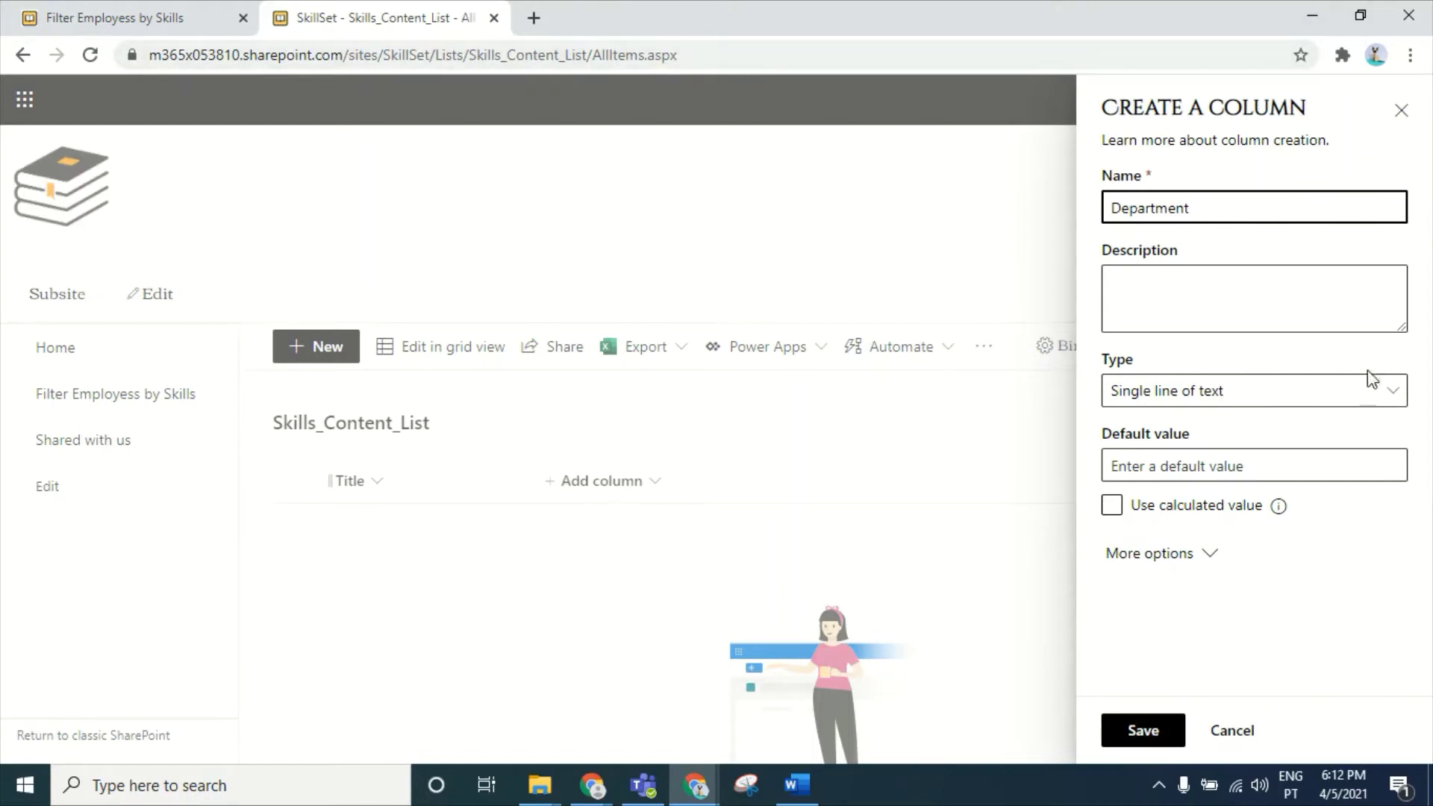
{"action": "left_click", "coordinate": [1142, 729]}
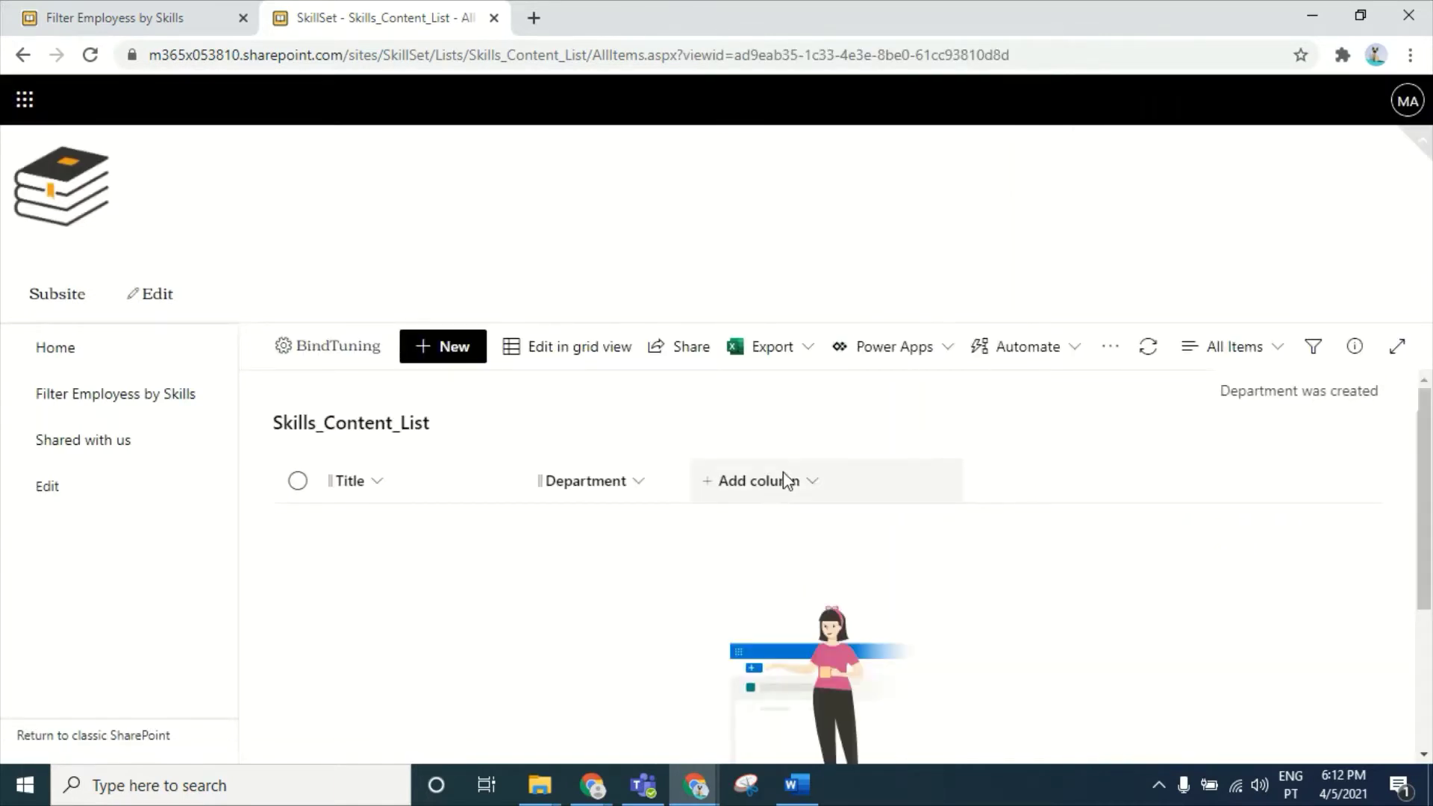
- Add a date and time column named StartDate to Skills_Content_List
{"action": "left_click", "coordinate": [785, 489]}
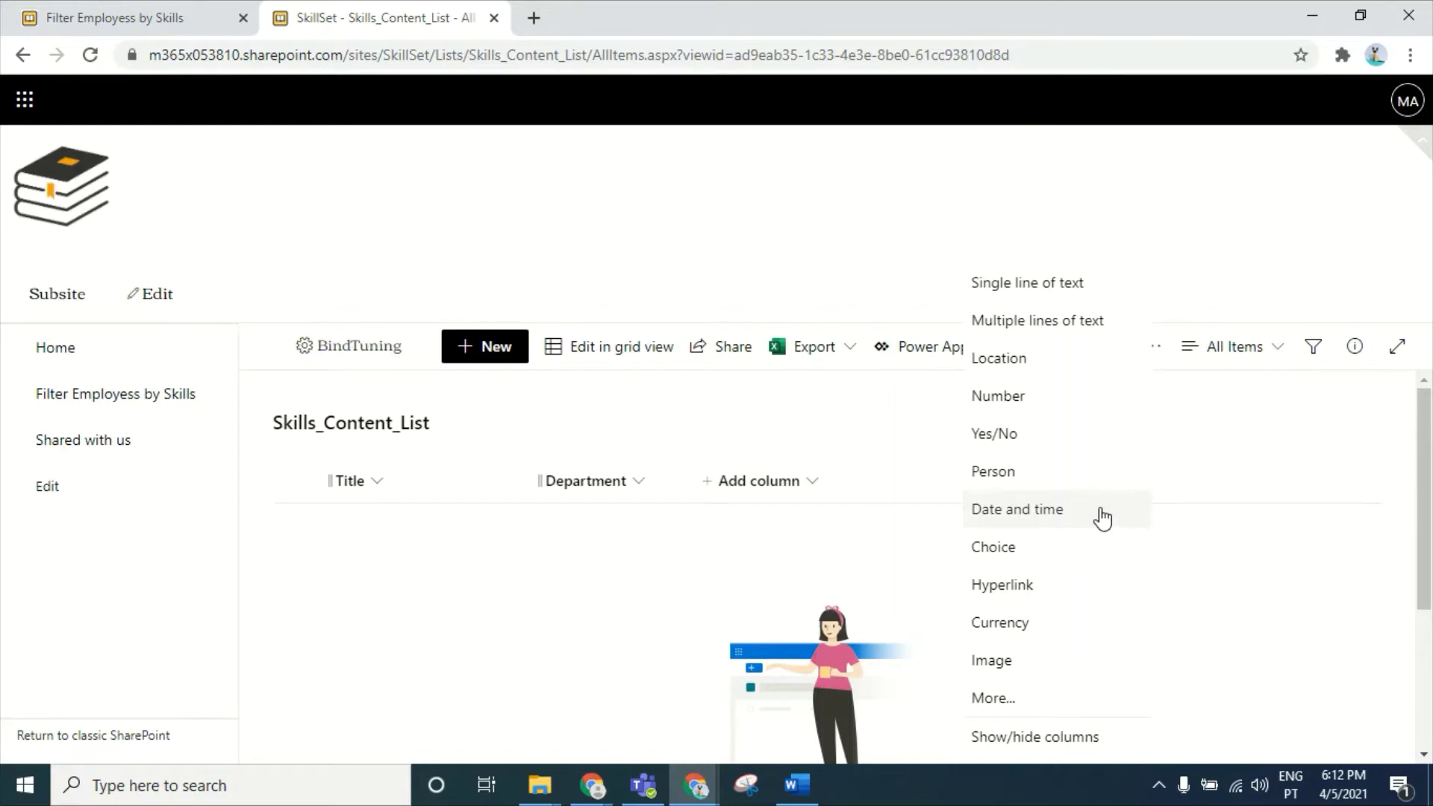
{"action": "left_click", "coordinate": [1027, 522]}
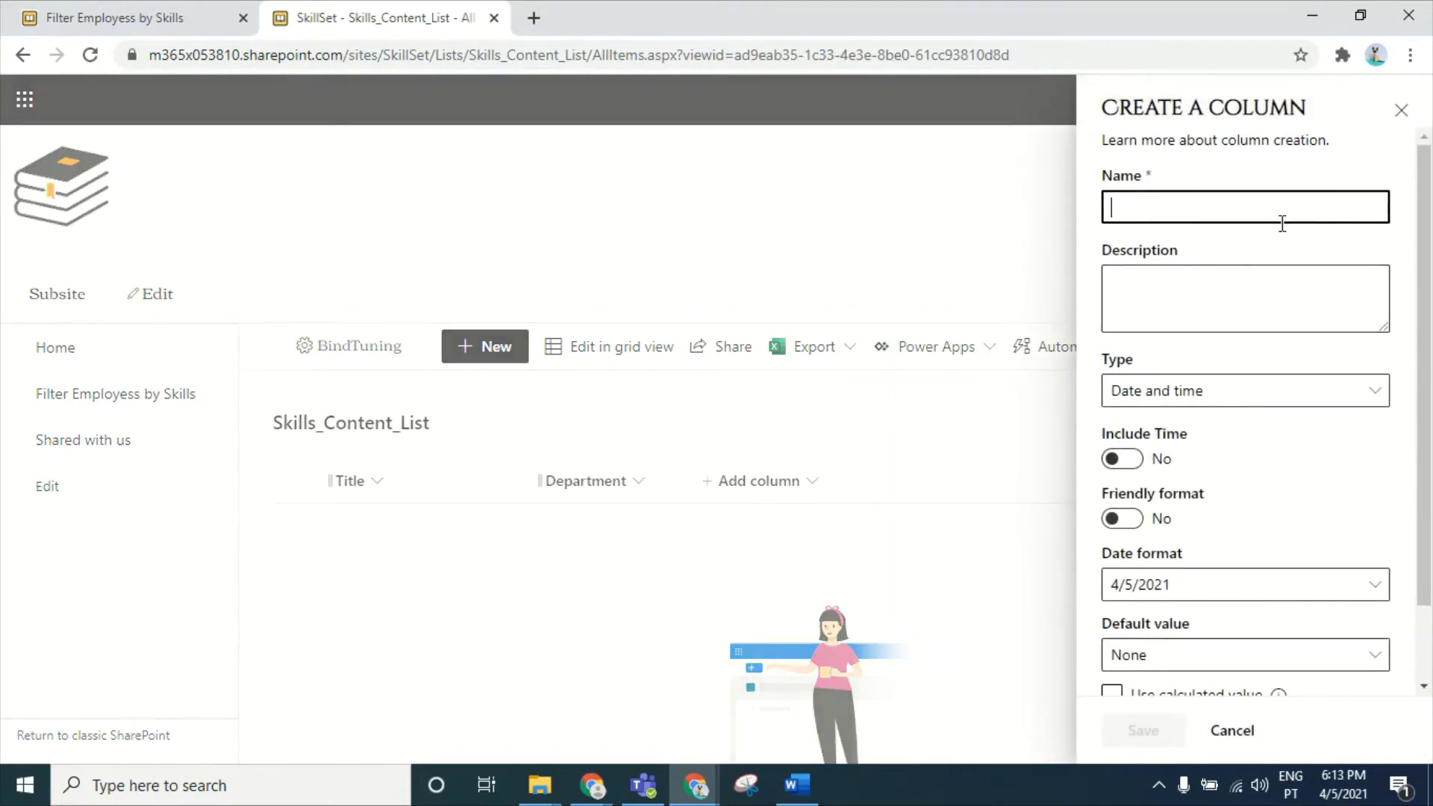
{"action": "type", "text": "StartDate"}
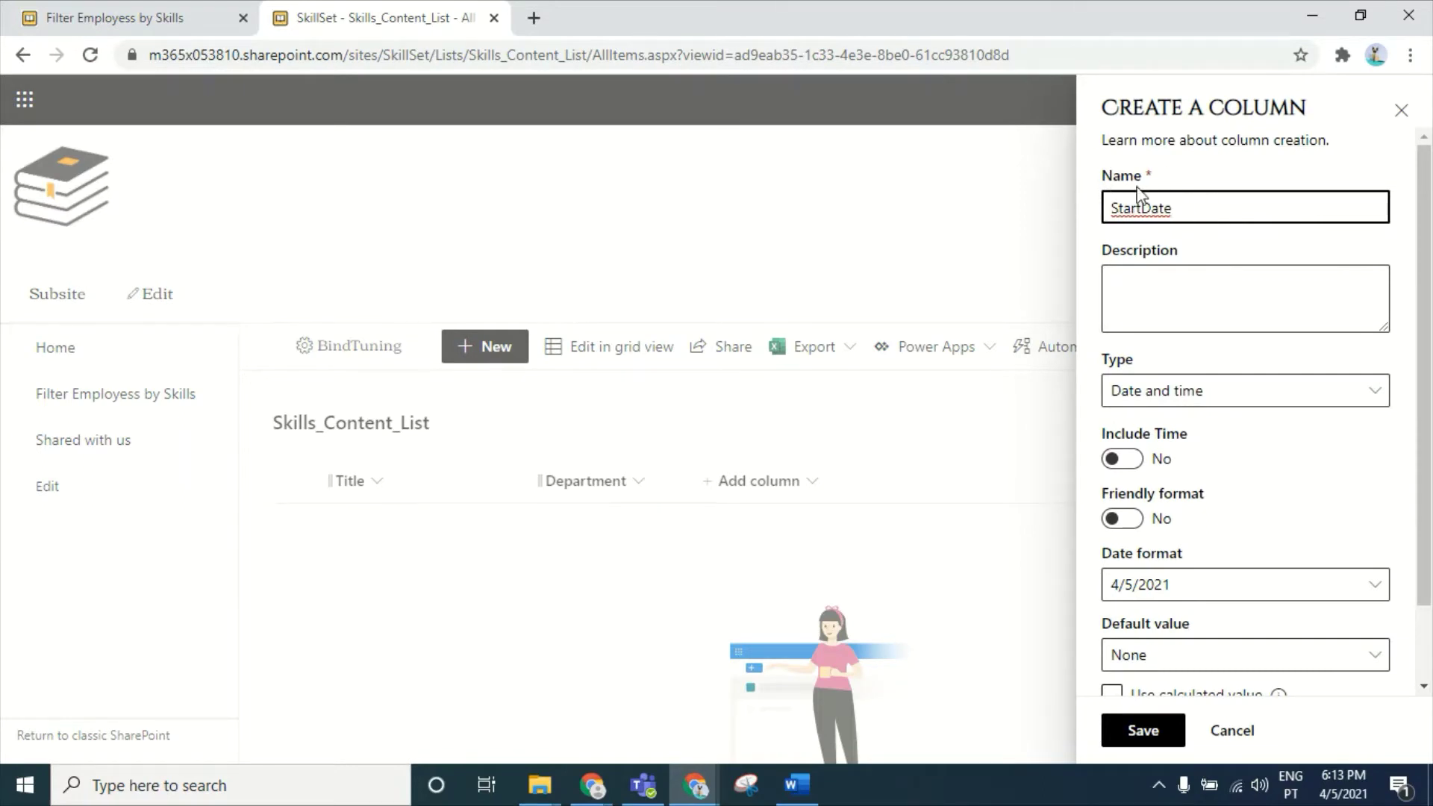
{"action": "left_click", "coordinate": [1149, 731]}
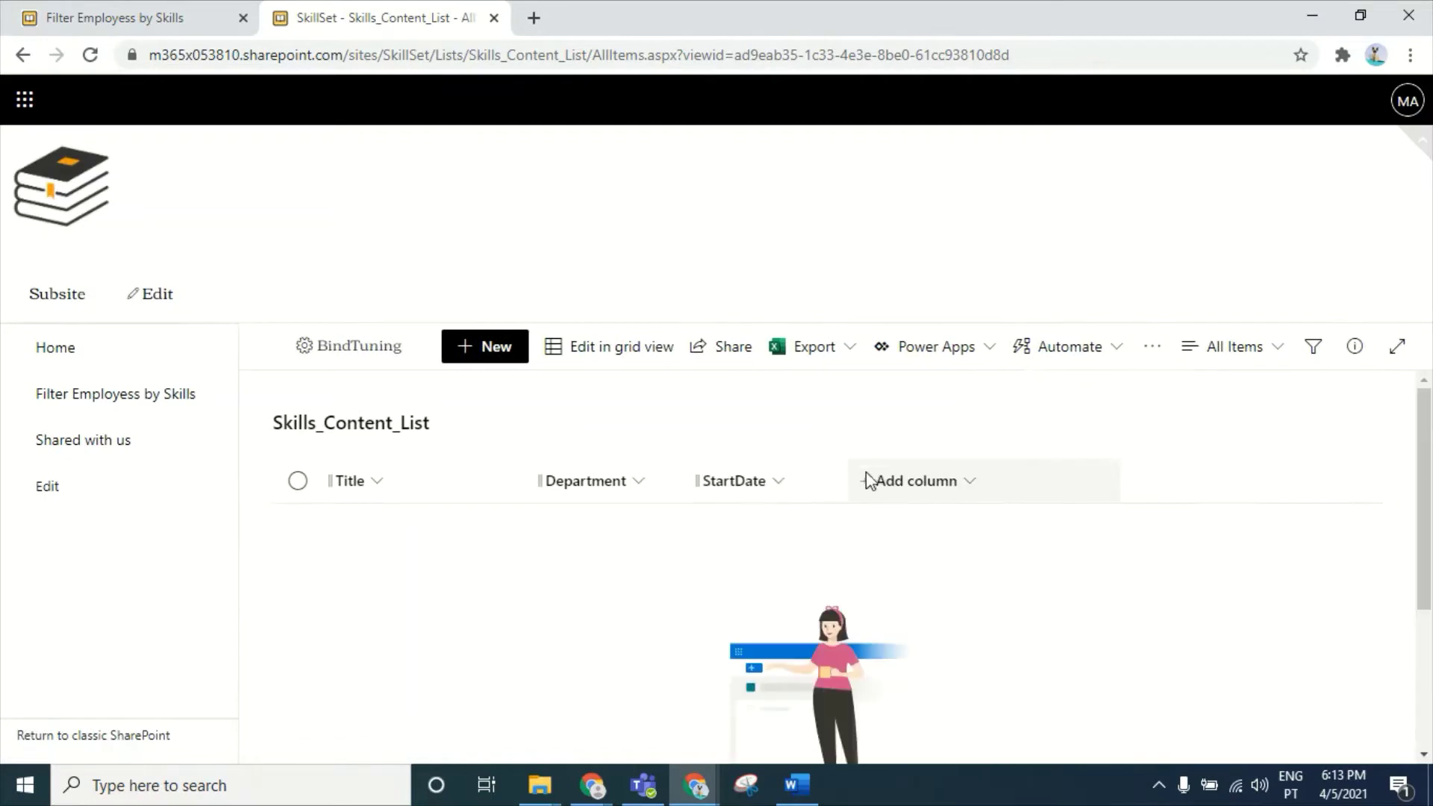
- Add a Yes/No column named SafetyTraining to Skills_Content_List, keeping Yes as the default value
{"action": "left_click", "coordinate": [948, 485]}
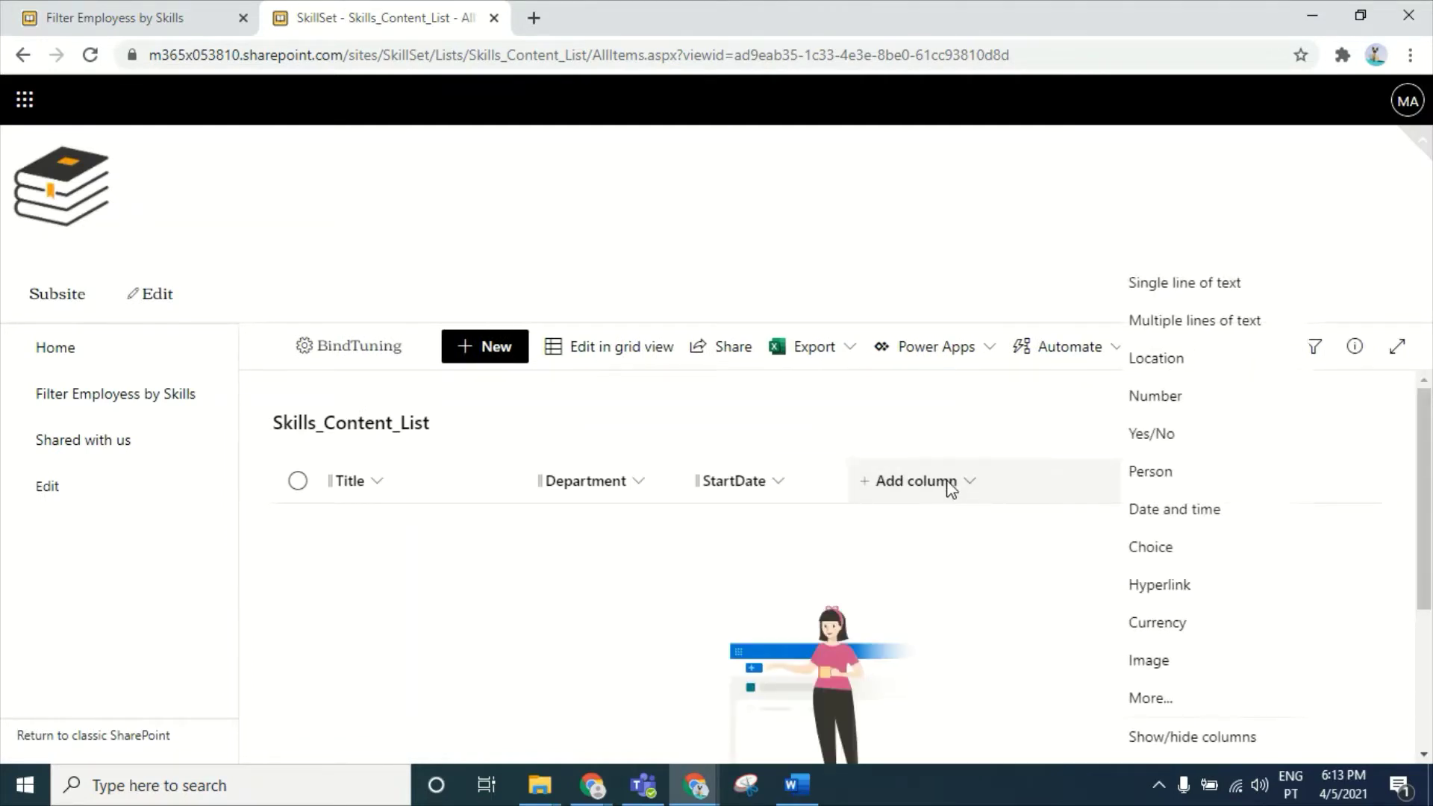
{"action": "left_click", "coordinate": [1161, 438]}
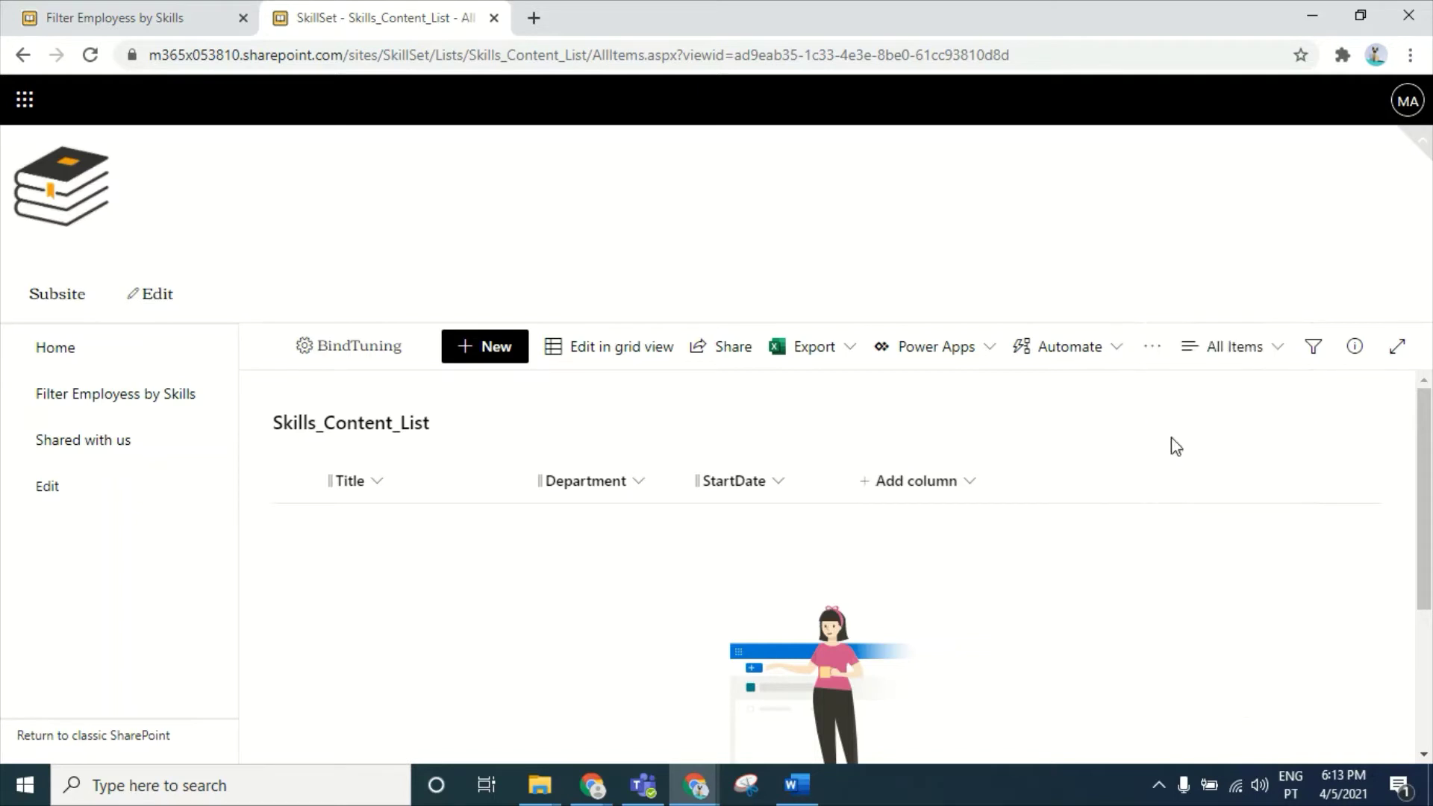
{"action": "type", "text": "S"}
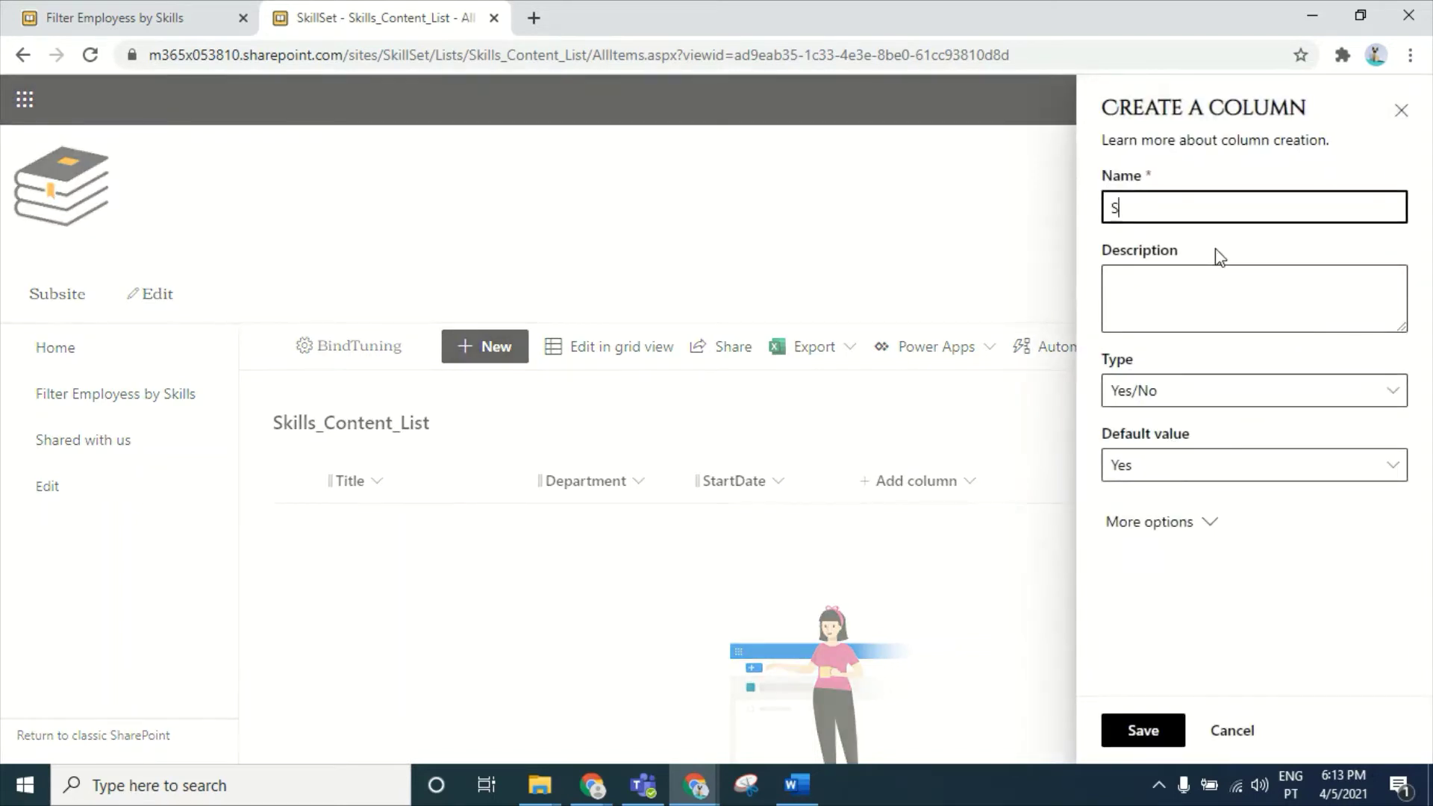
{"action": "type", "text": "afetyTraining"}
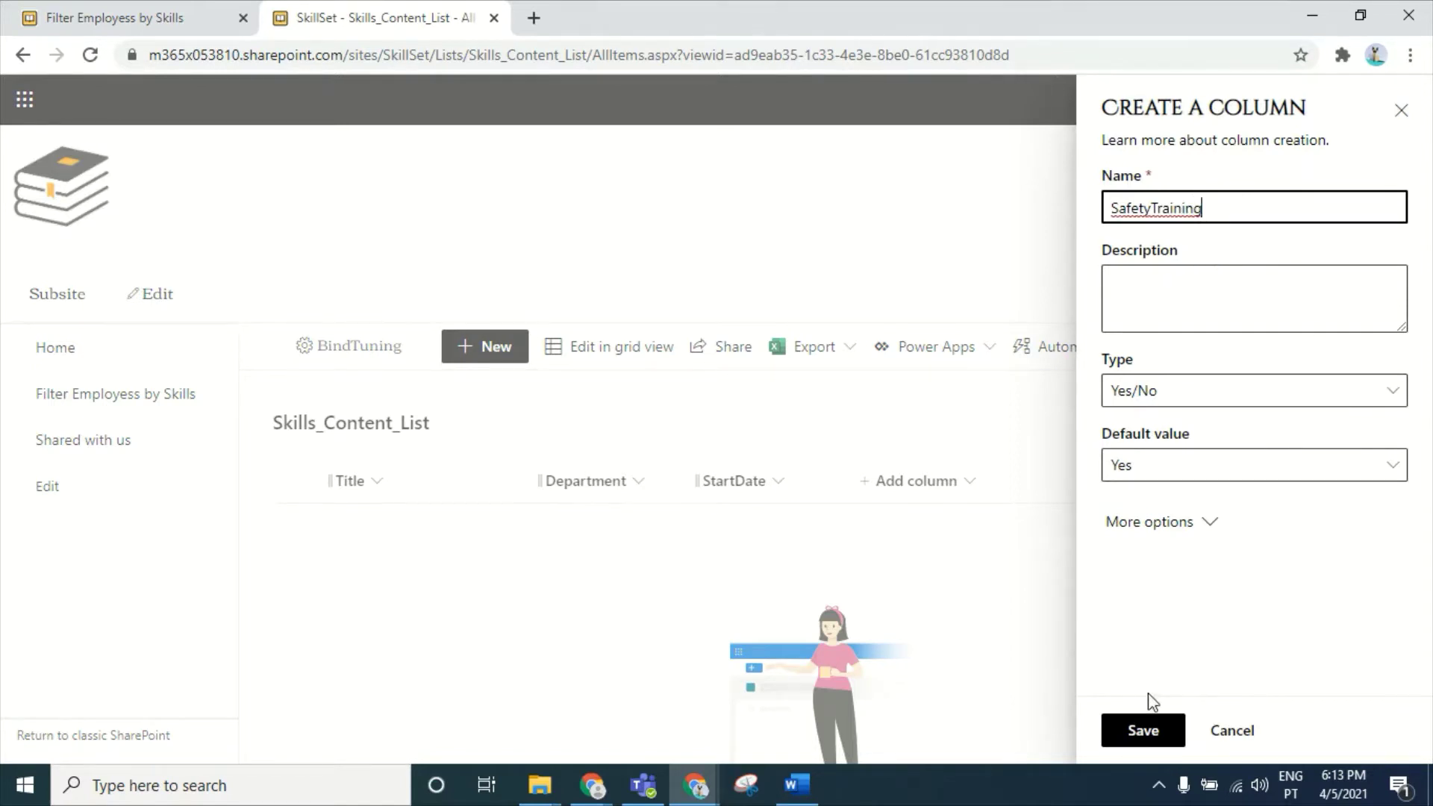
{"action": "left_click", "coordinate": [1140, 735]}
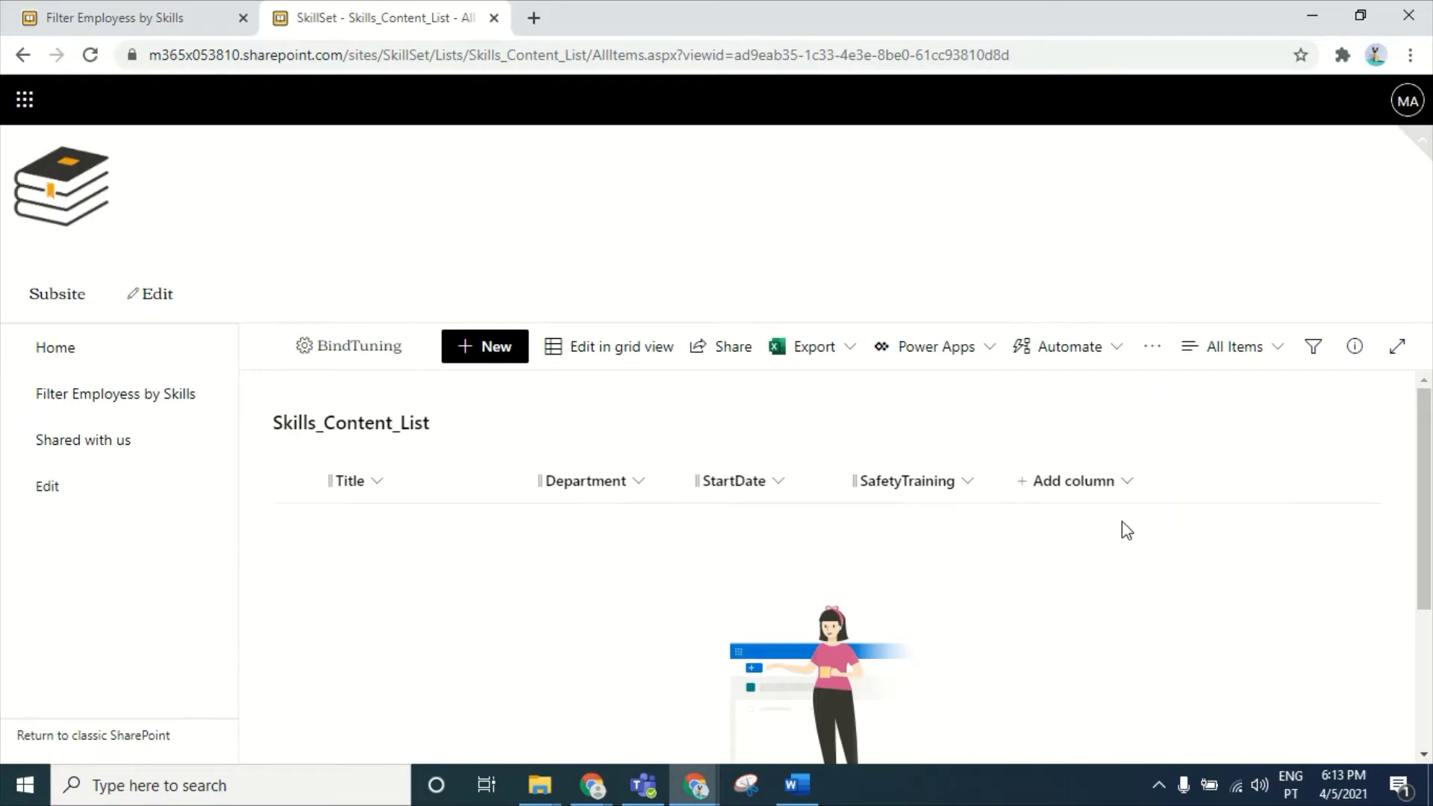
- Add a single line of text column named Bsc Degree @ to Skills_Content_List
{"action": "left_click", "coordinate": [1088, 481]}
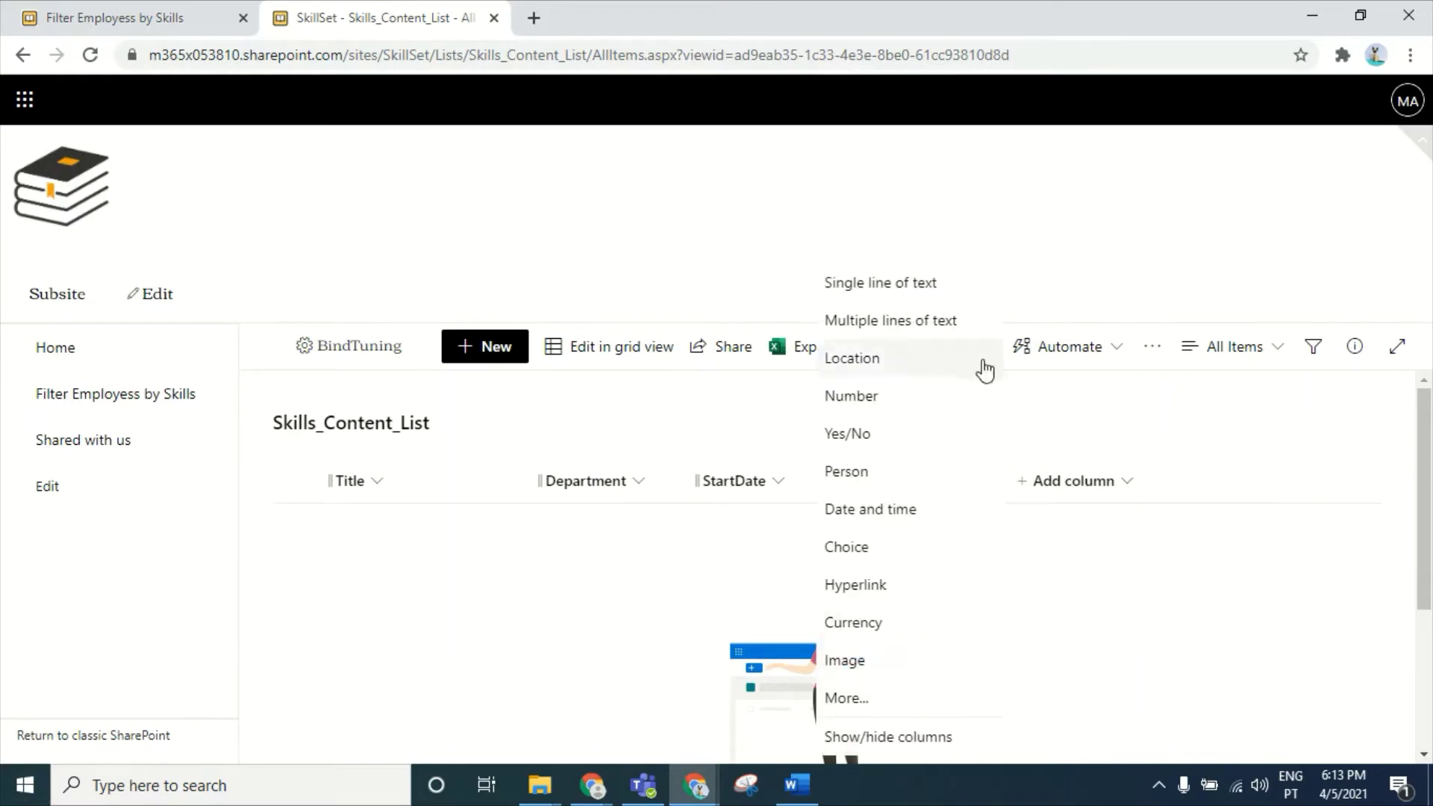
{"action": "left_click", "coordinate": [913, 284]}
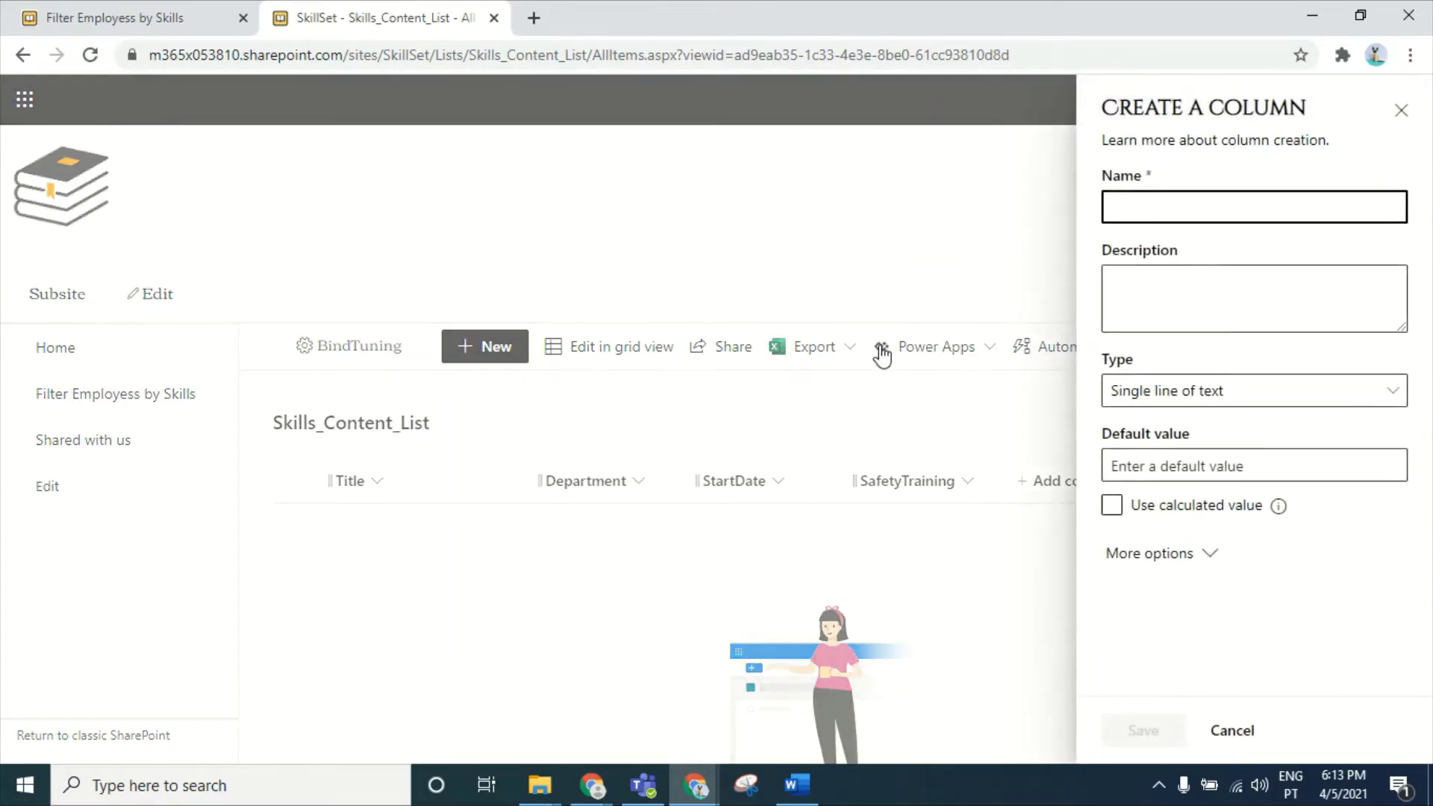
{"action": "type", "text": "Bsc Degree @"}
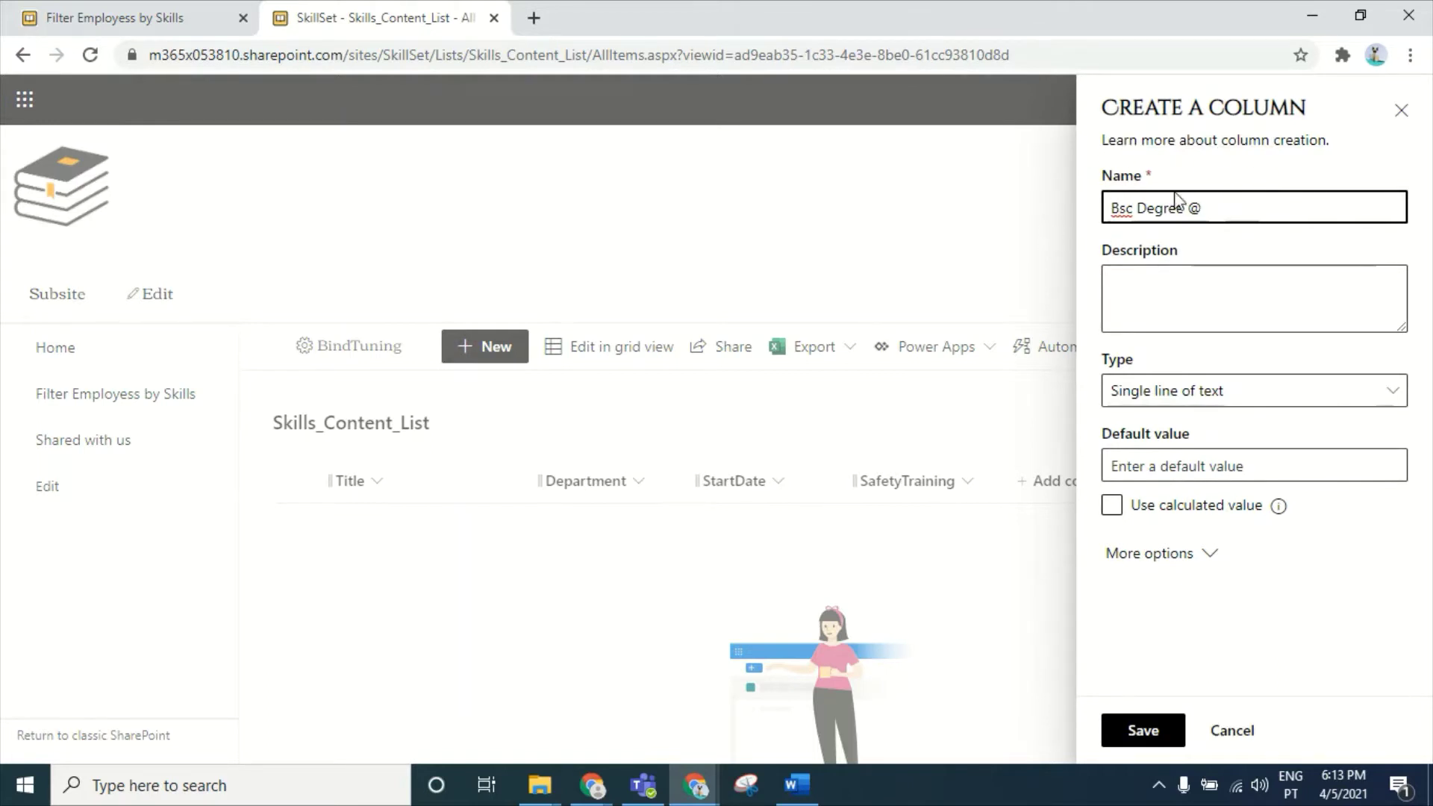
{"action": "left_click_drag", "start_coordinate": [1209, 213], "coordinate": [1187, 209]}
{"action": "left_click", "coordinate": [1200, 211]}
{"action": "left_click", "coordinate": [1168, 735]}
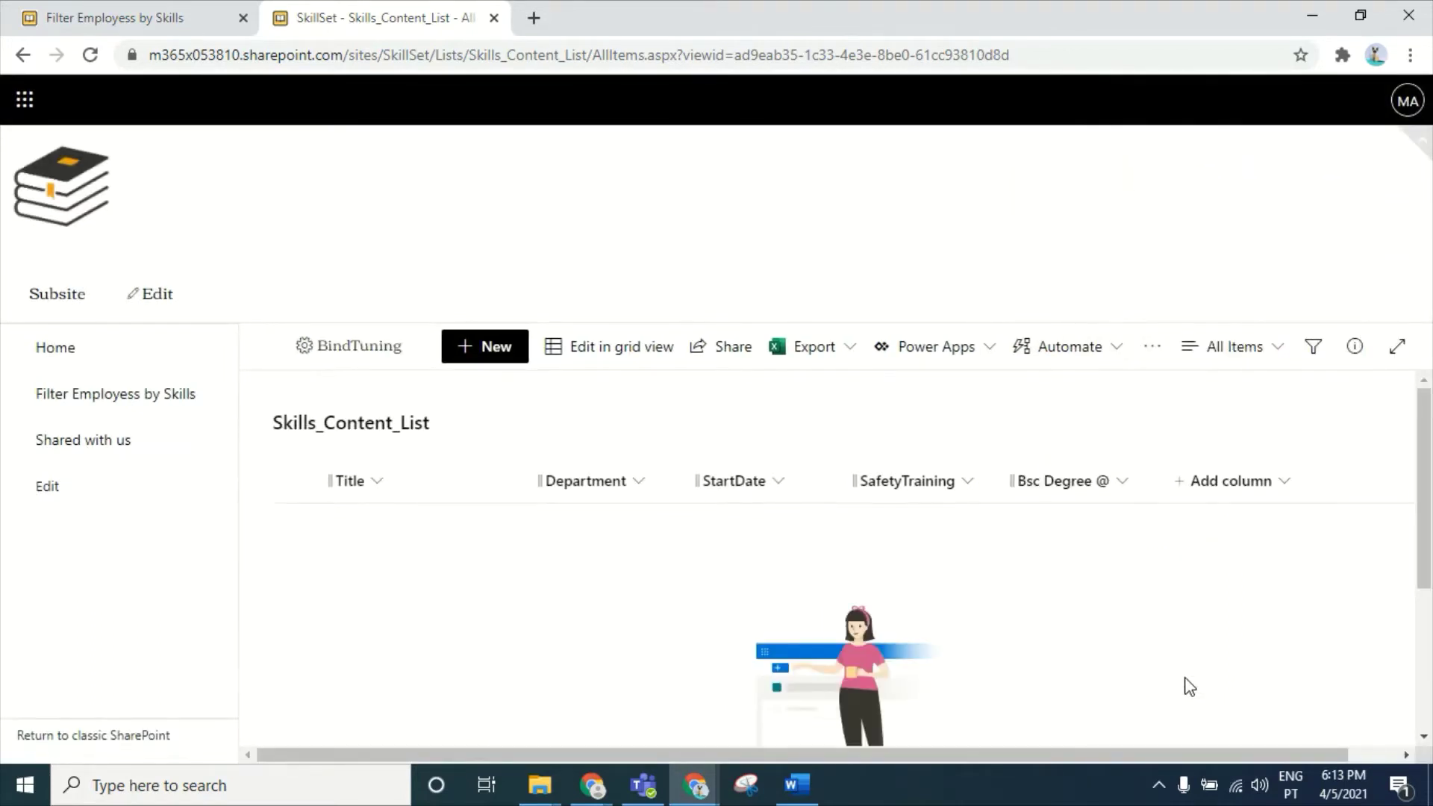
- Edit the list in grid view and add four items with the employees' full names as titles
{"action": "left_click", "coordinate": [601, 364]}
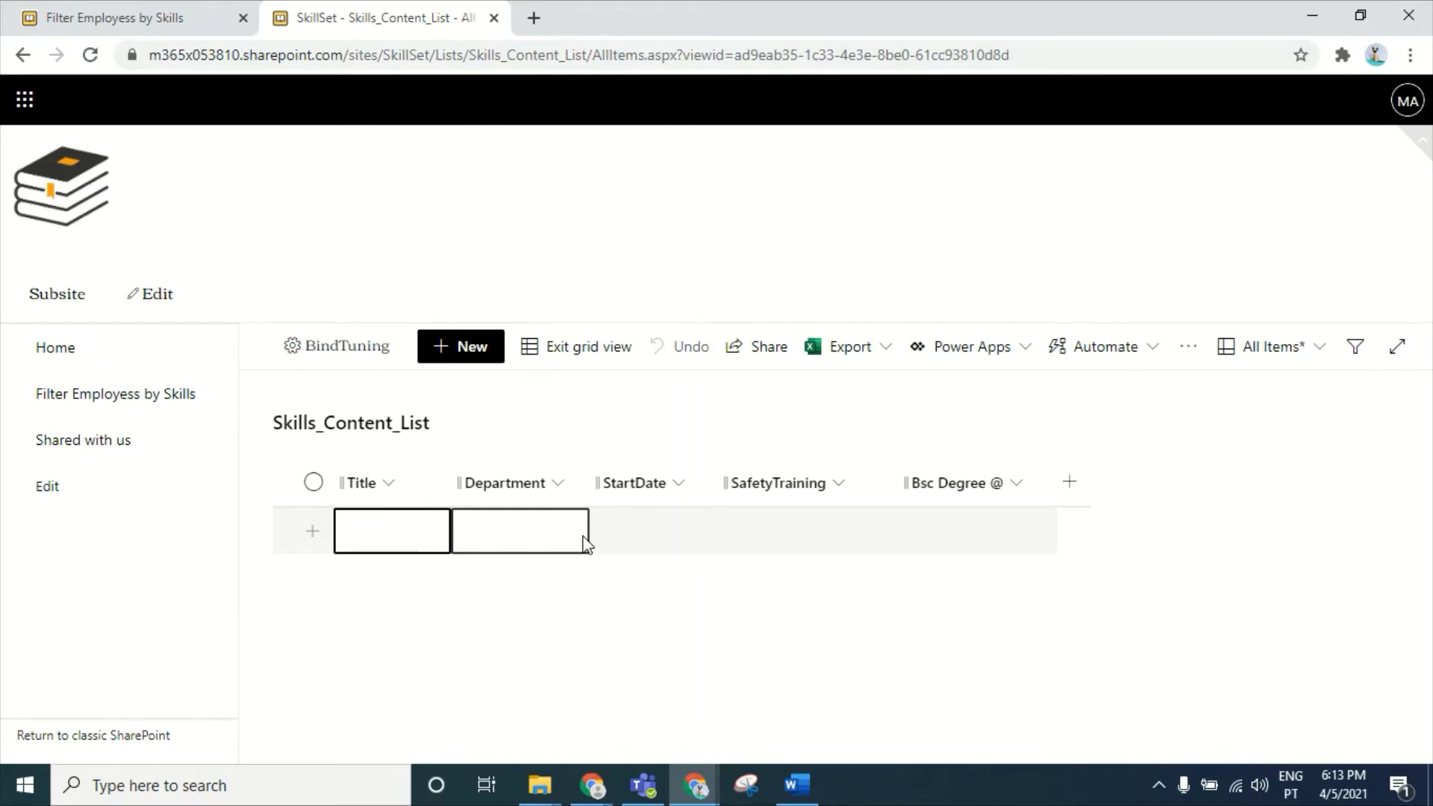
{"action": "left_click", "coordinate": [400, 543]}
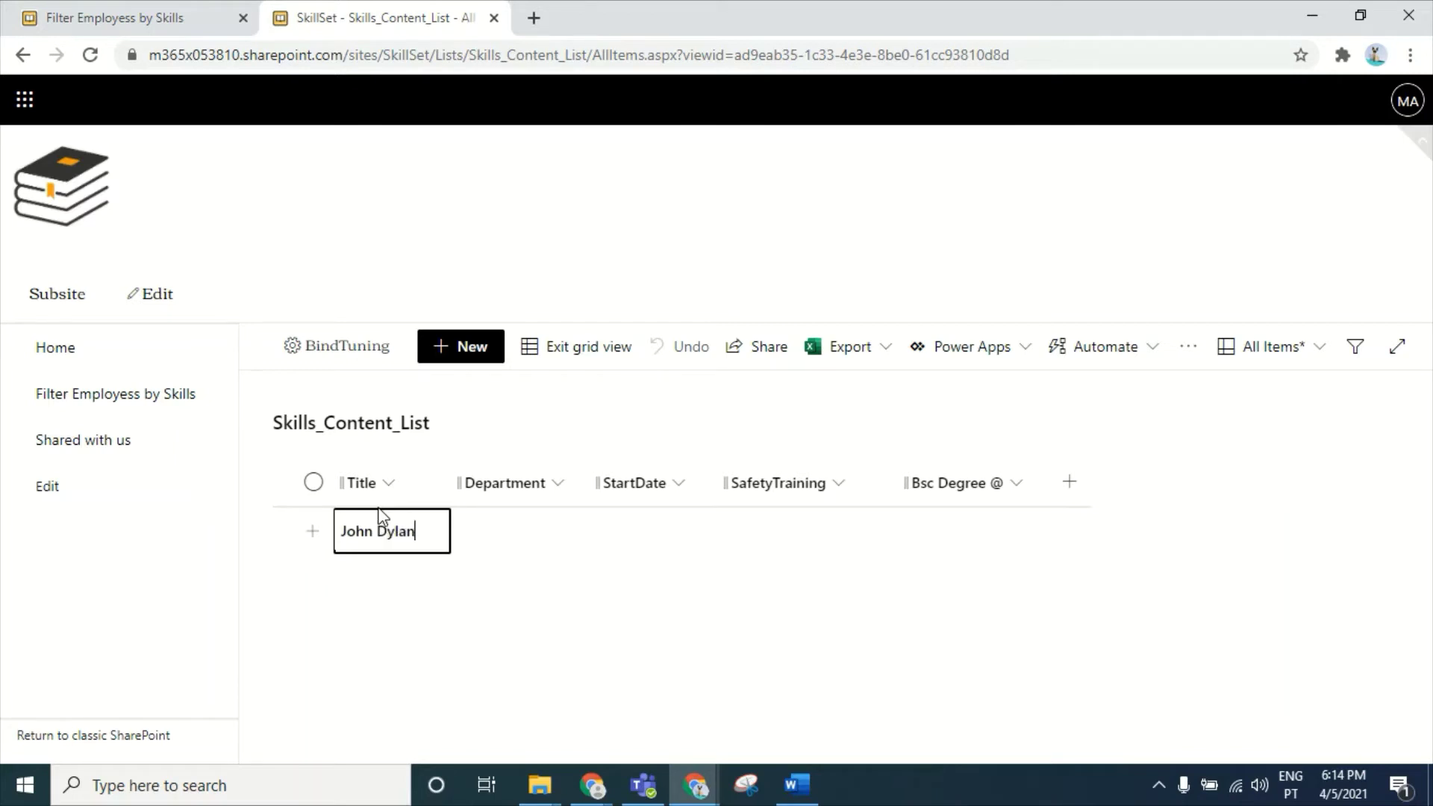
{"action": "key", "text": "Return"}
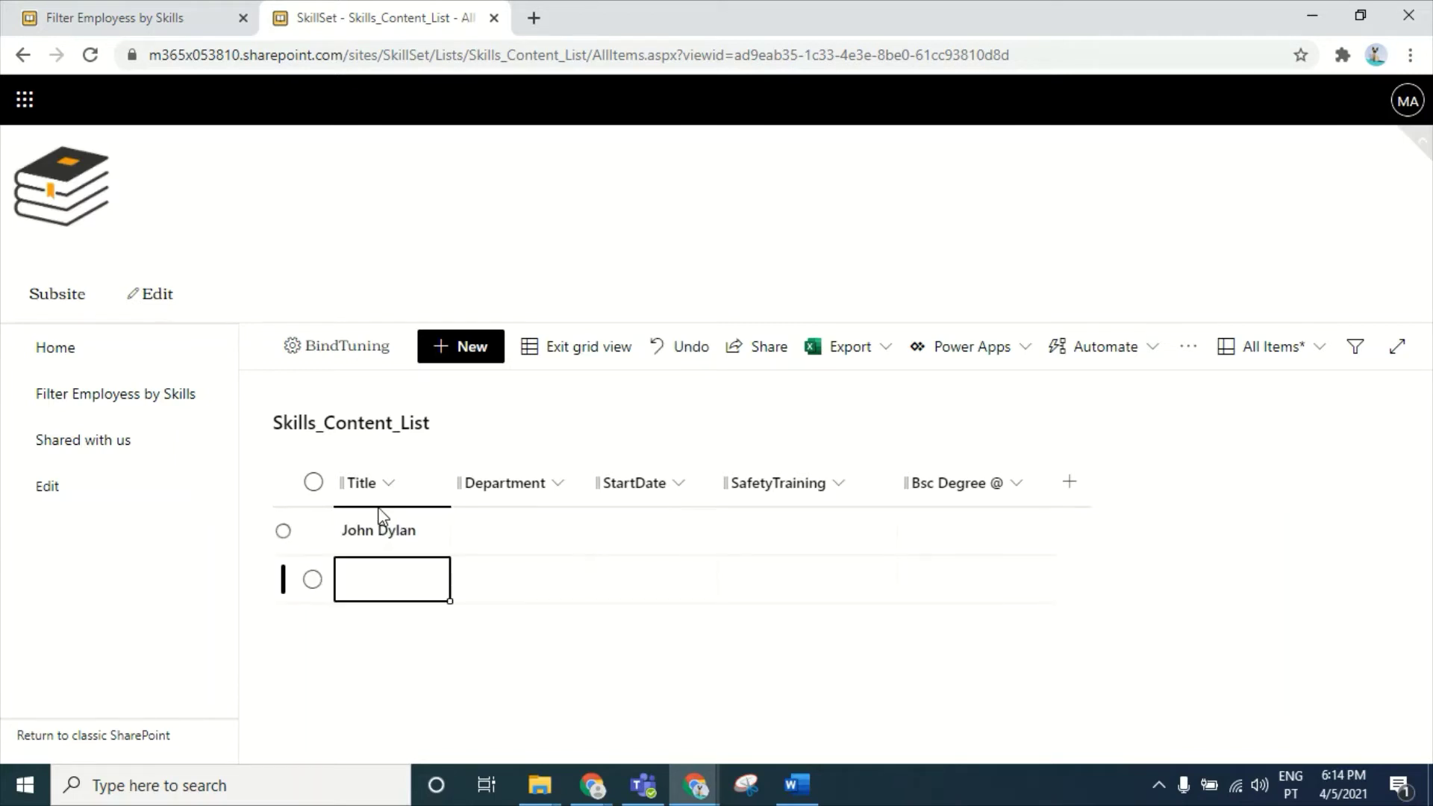
{"action": "type", "text": "Mary Austen"}
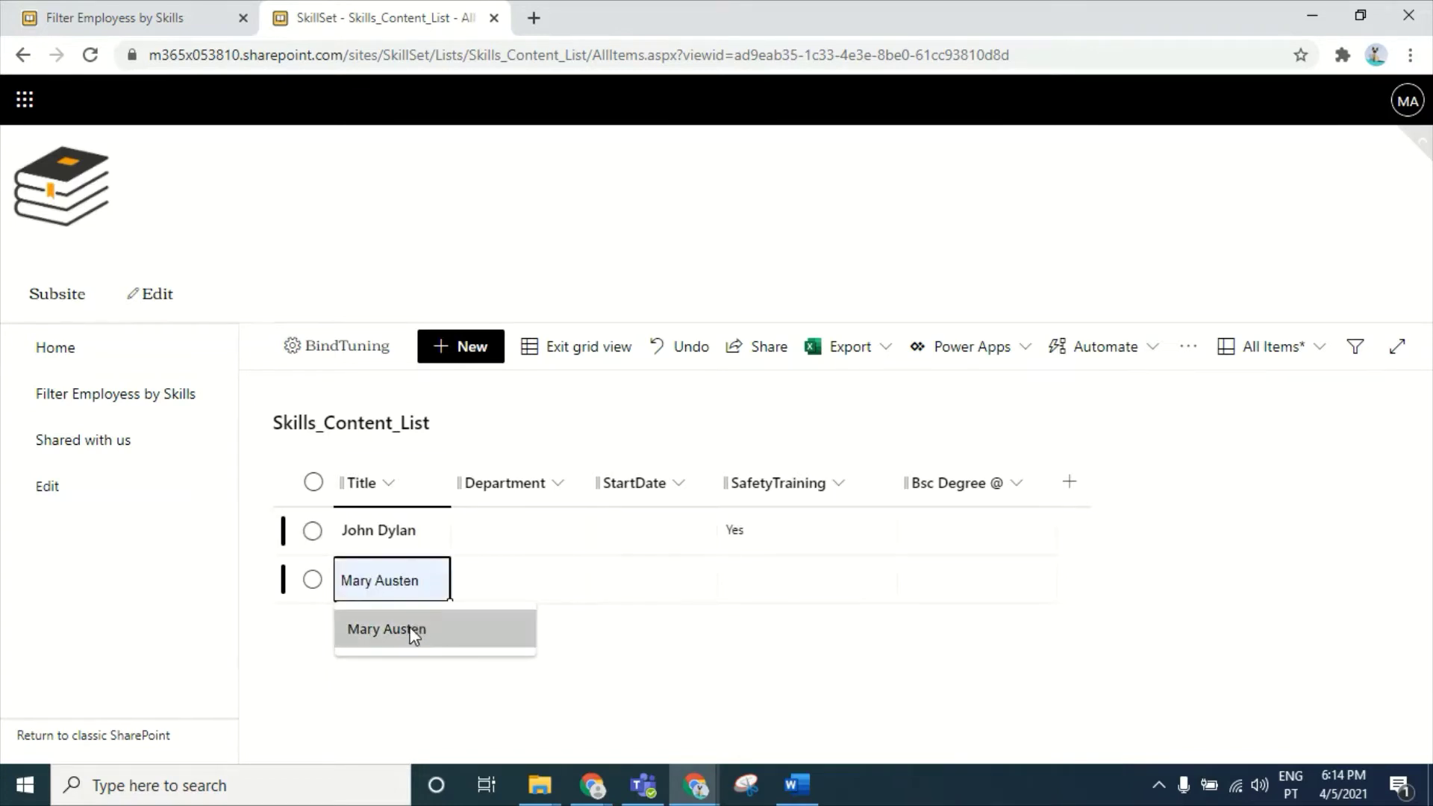
{"action": "left_click", "coordinate": [407, 631]}
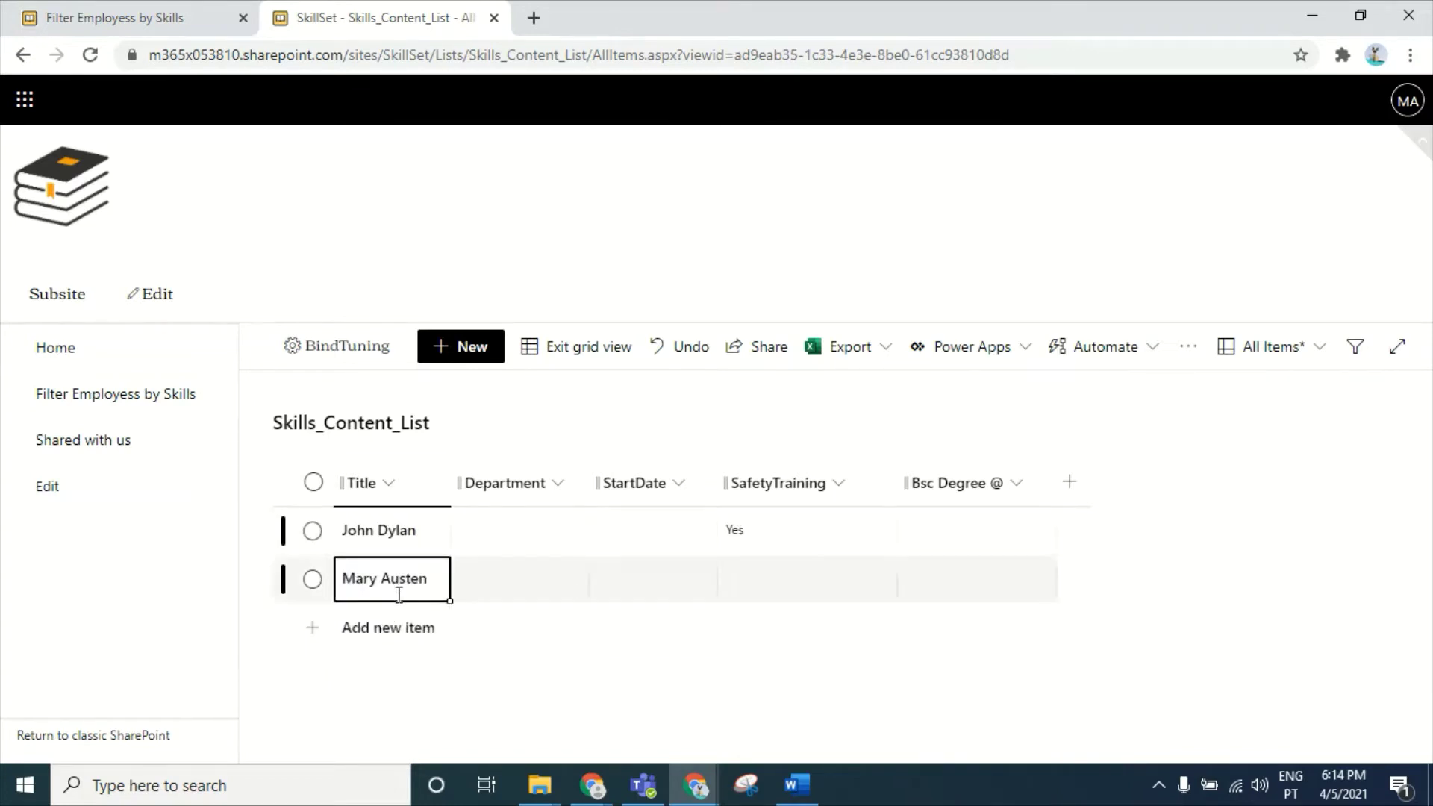
{"action": "left_click", "coordinate": [400, 617]}
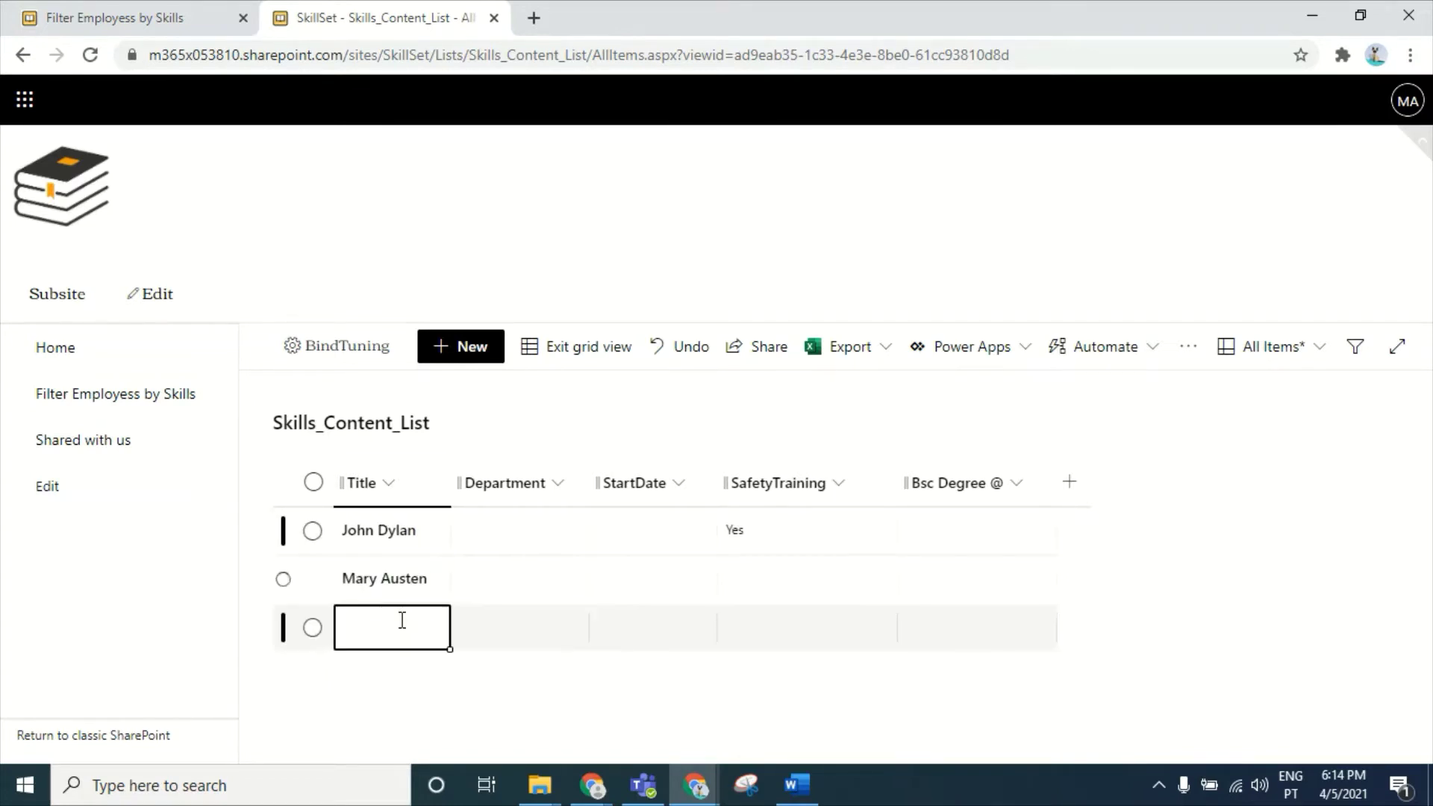
{"action": "type", "text": "Rachel Medel"}
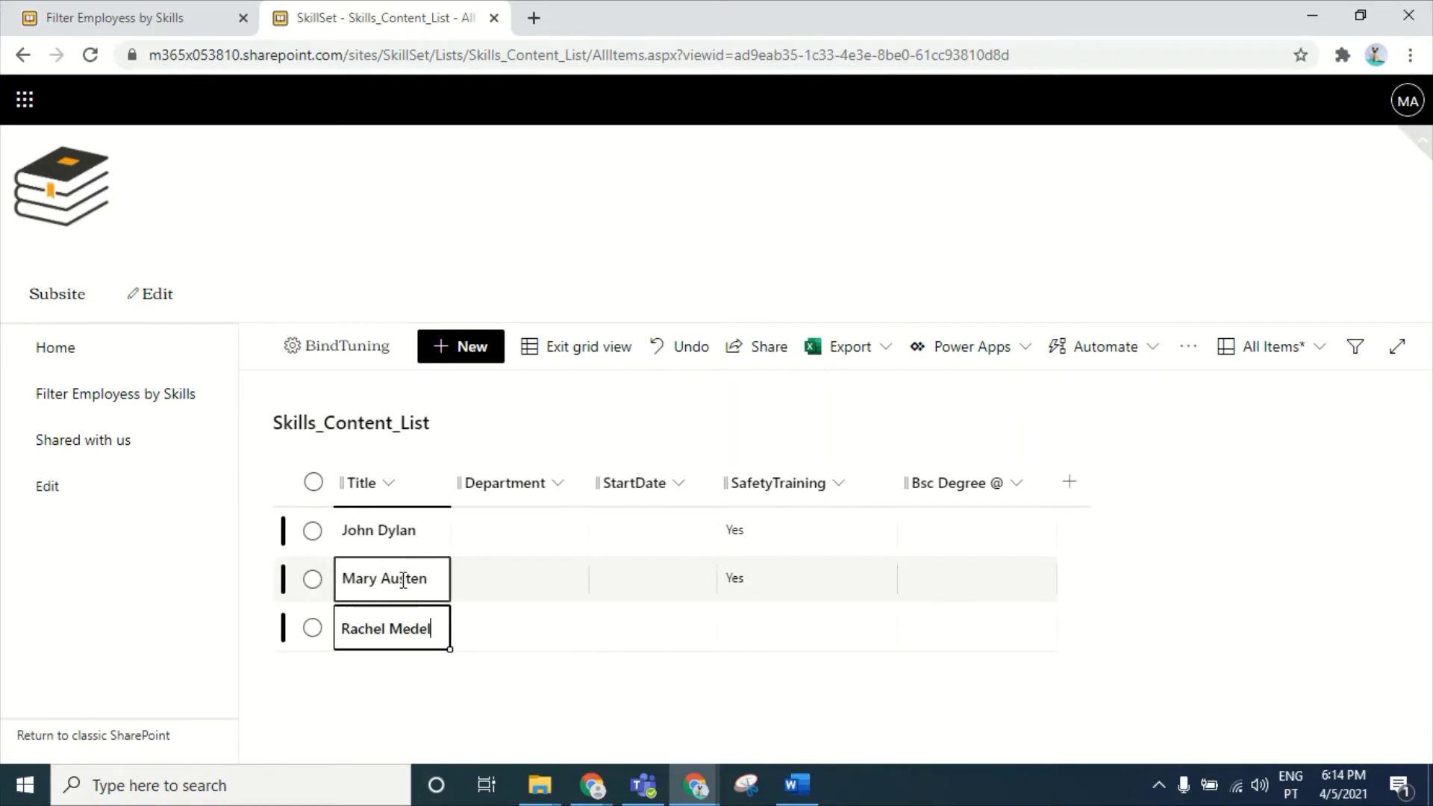
{"action": "left_click", "coordinate": [366, 677]}
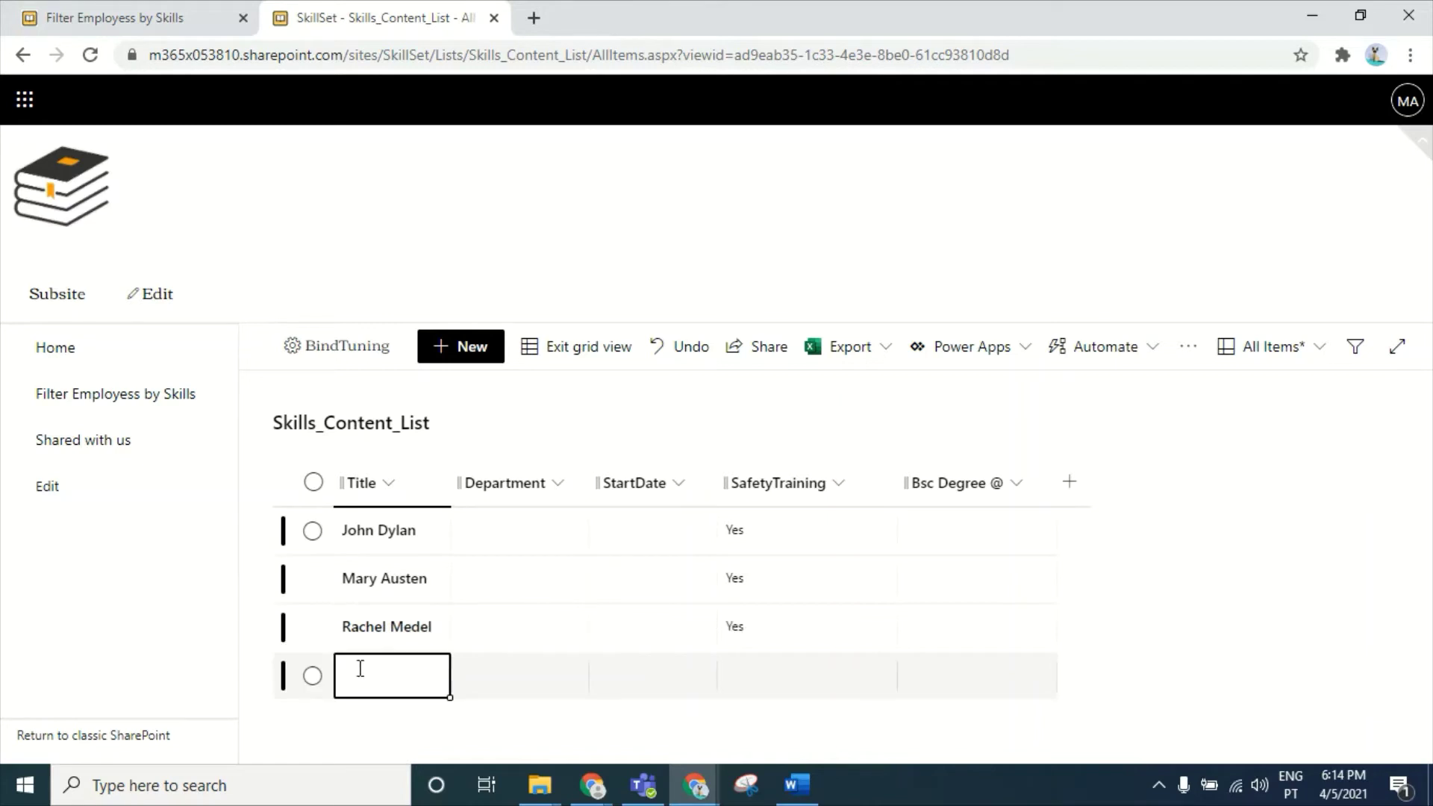
{"action": "type", "text": "Damion"}
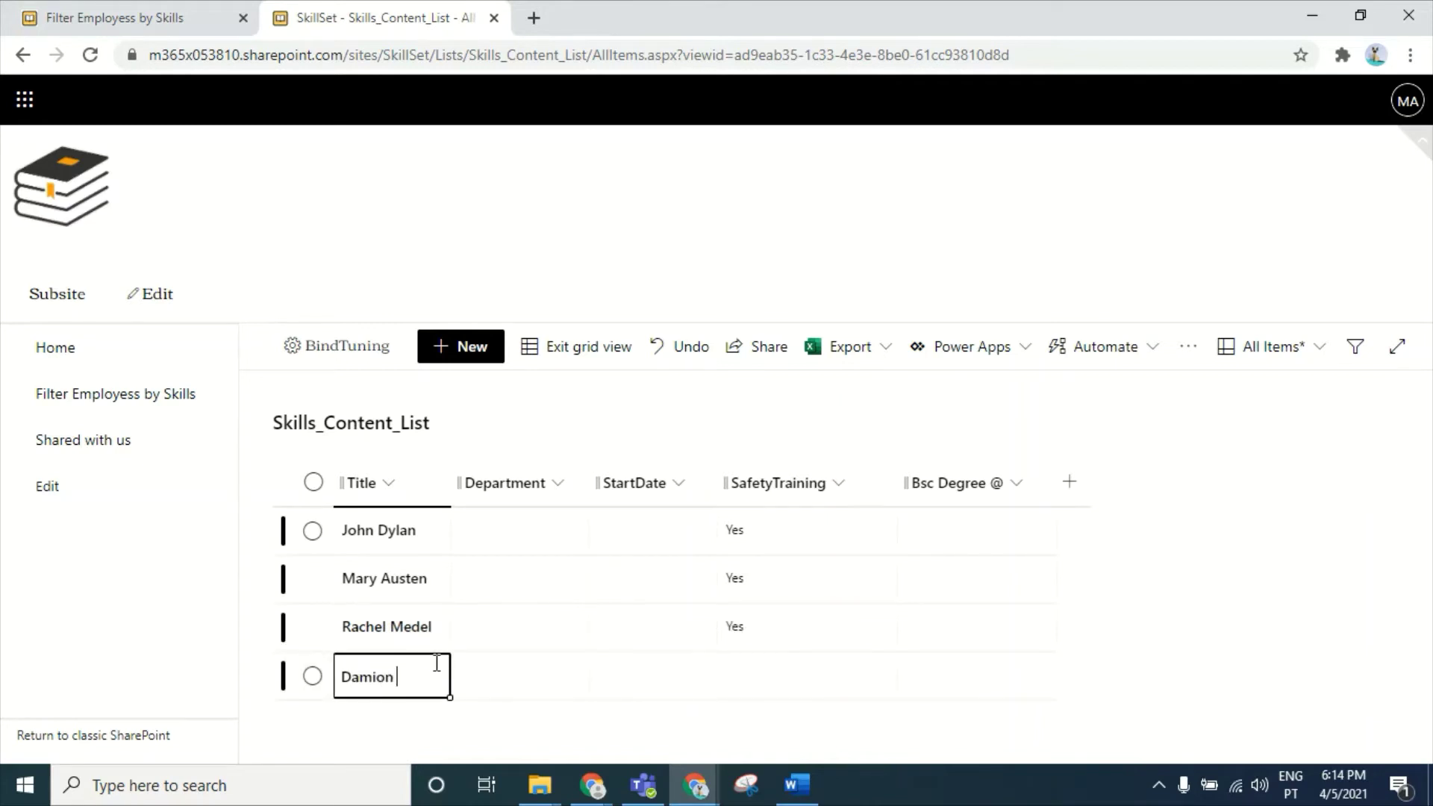
{"action": "type", "text": " Phillips"}
- Fill in the Department column for the four employees, in row order: Marketing, IT, Finance and HR
{"action": "left_click", "coordinate": [518, 571]}
{"action": "left_click", "coordinate": [517, 531]}
{"action": "type", "text": "Marketing"}
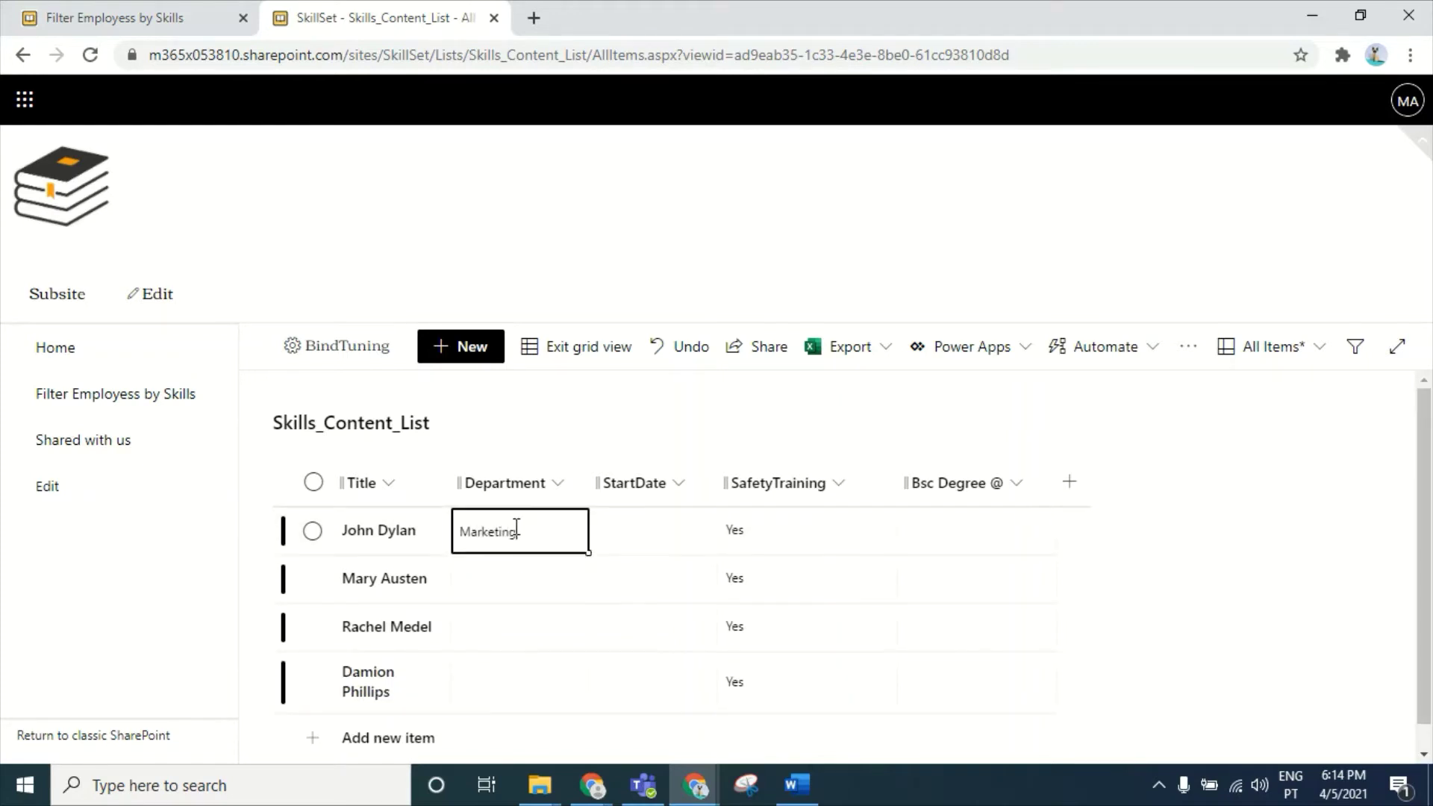
{"action": "left_click", "coordinate": [514, 586]}
{"action": "type", "text": "IT"}
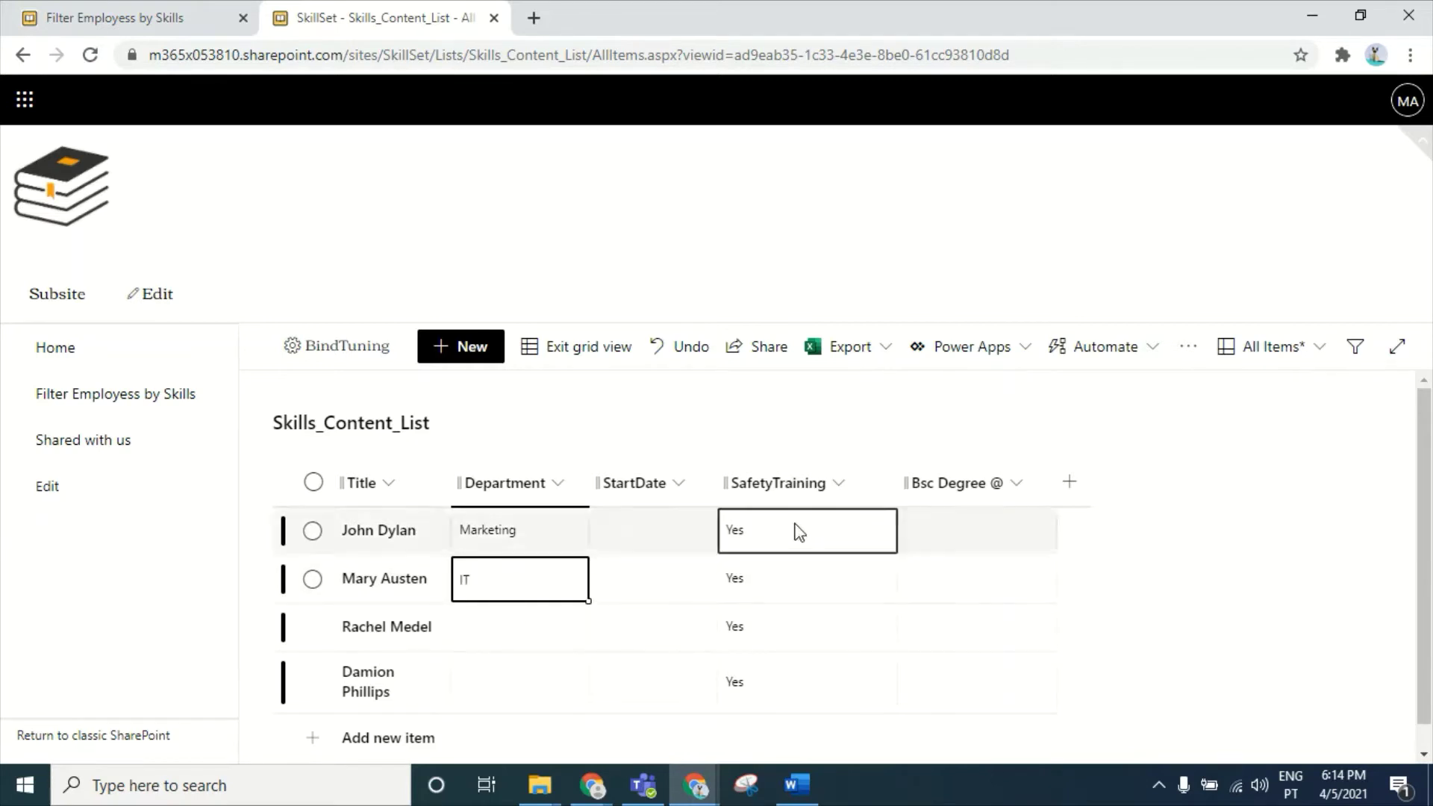
{"action": "left_click", "coordinate": [498, 629]}
{"action": "type", "text": "Finance"}
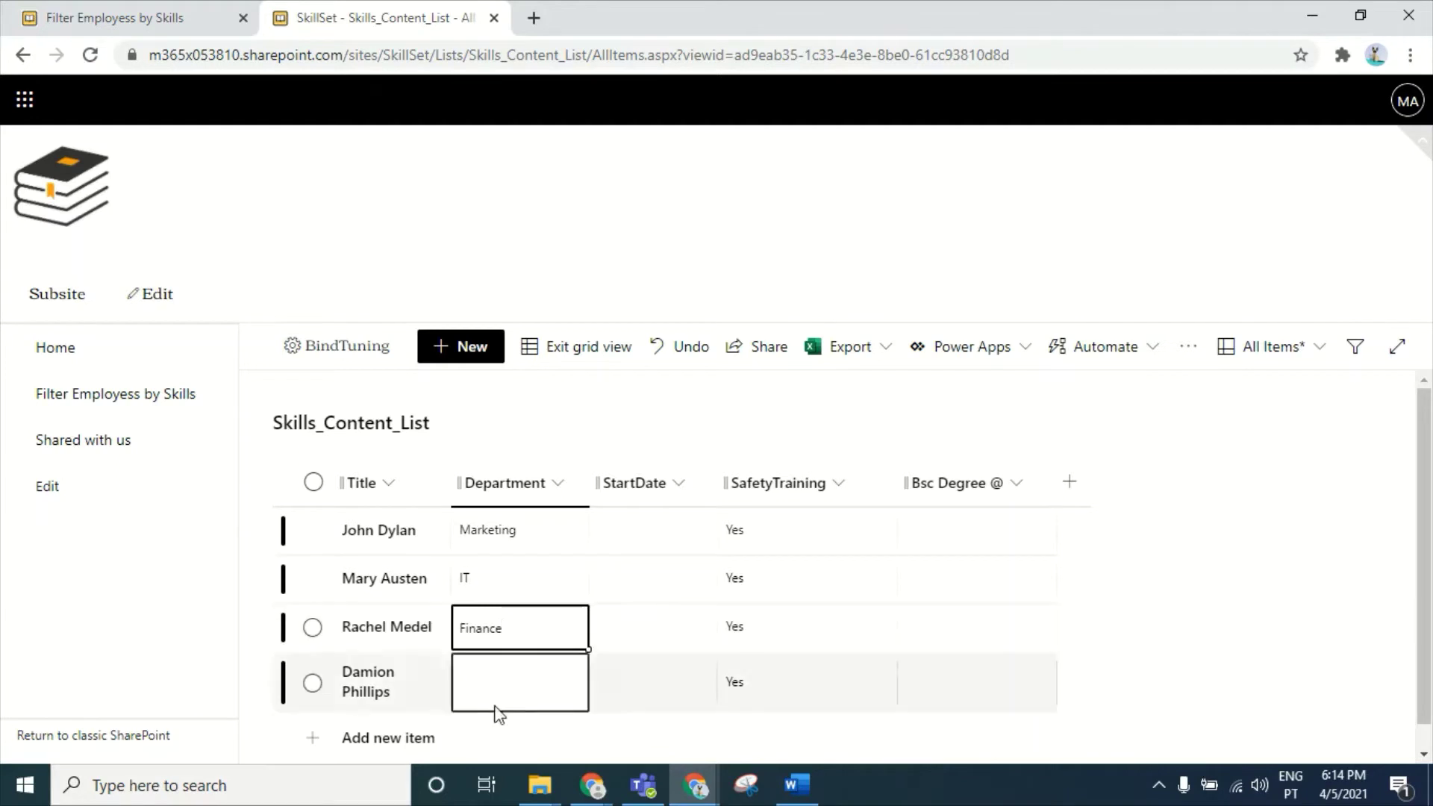
{"action": "left_click", "coordinate": [526, 688]}
{"action": "type", "text": "HR"}
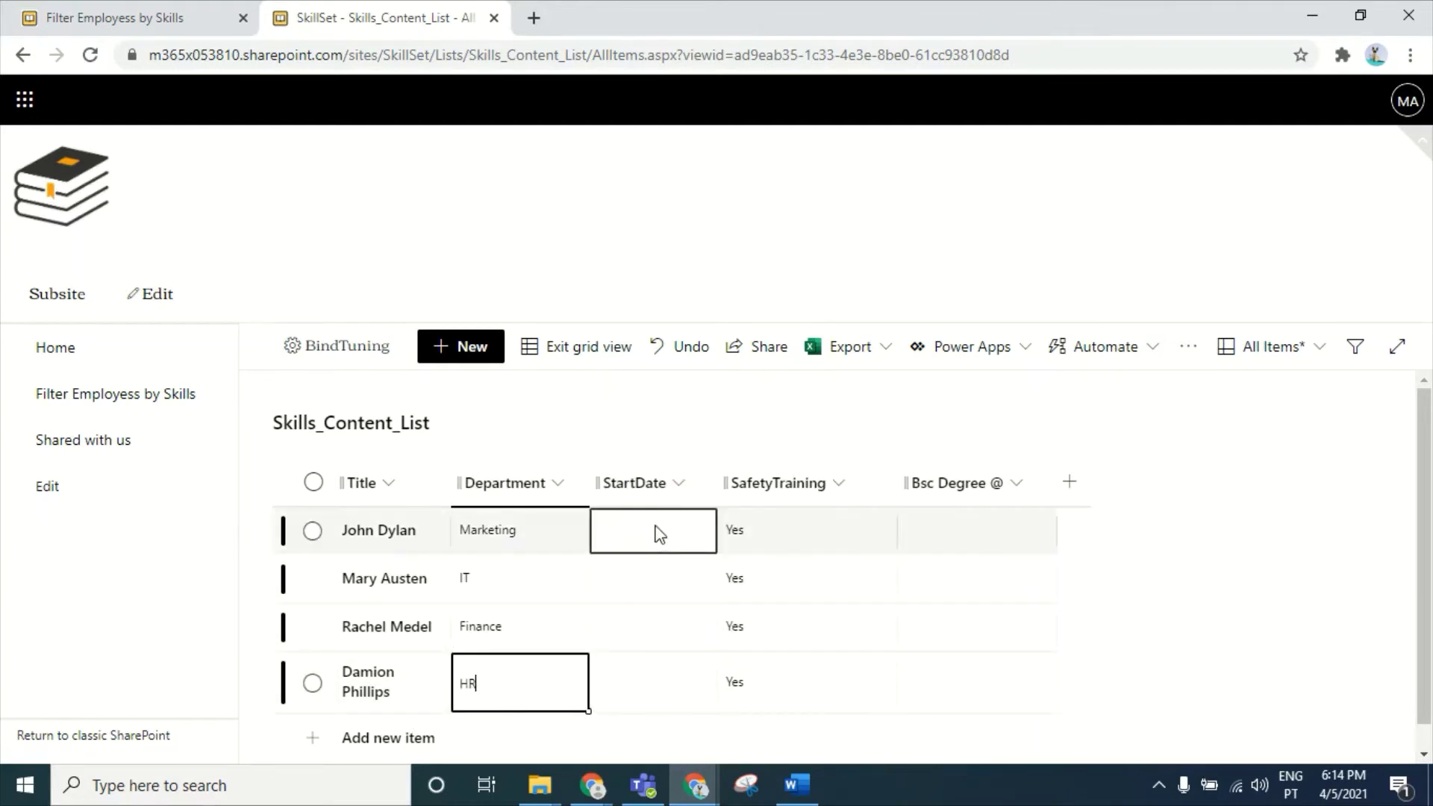
- Set the StartDate of the Marketing employee to 3/3/2021 and of the IT employee to 9/29/2020
{"action": "left_click", "coordinate": [660, 533]}
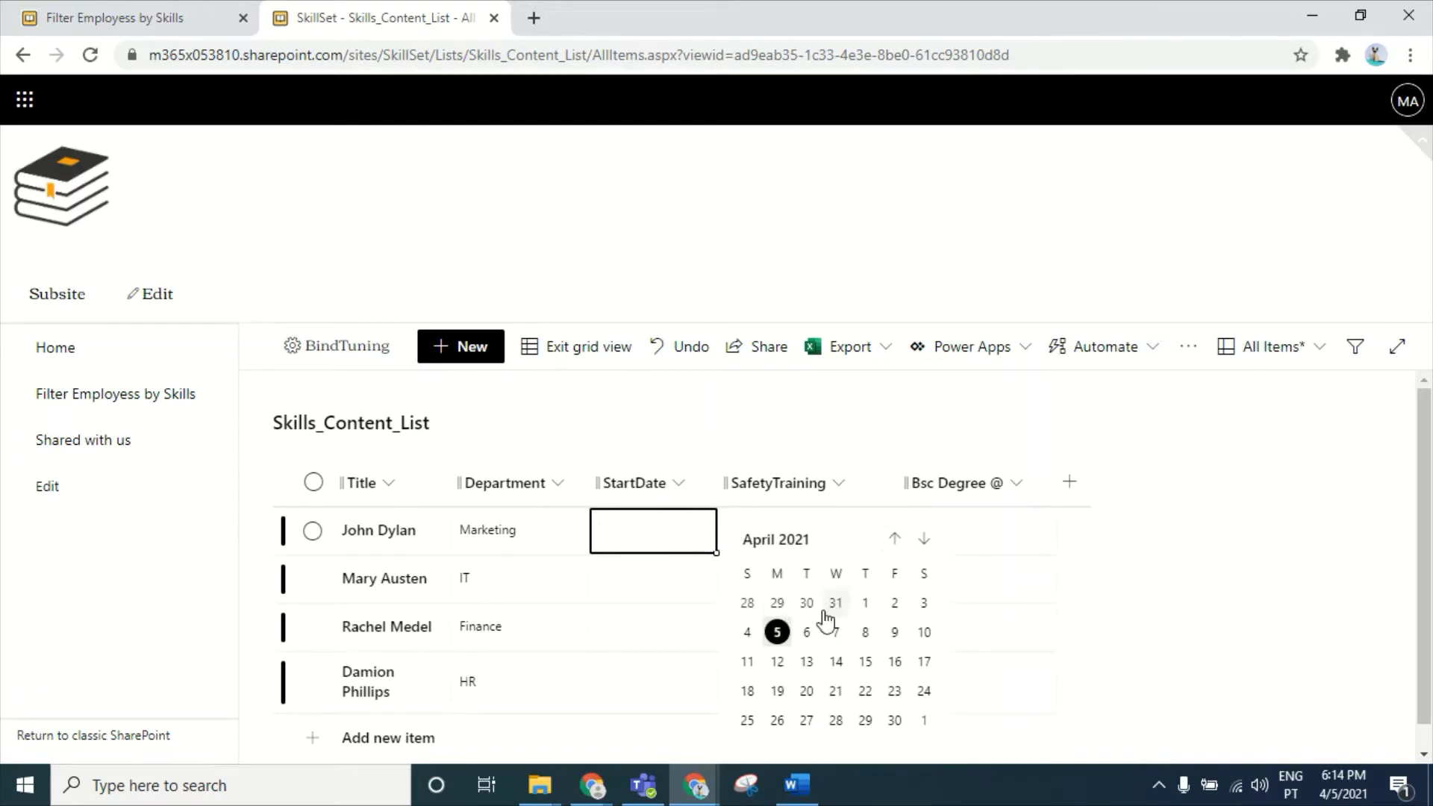
{"action": "left_click", "coordinate": [893, 538]}
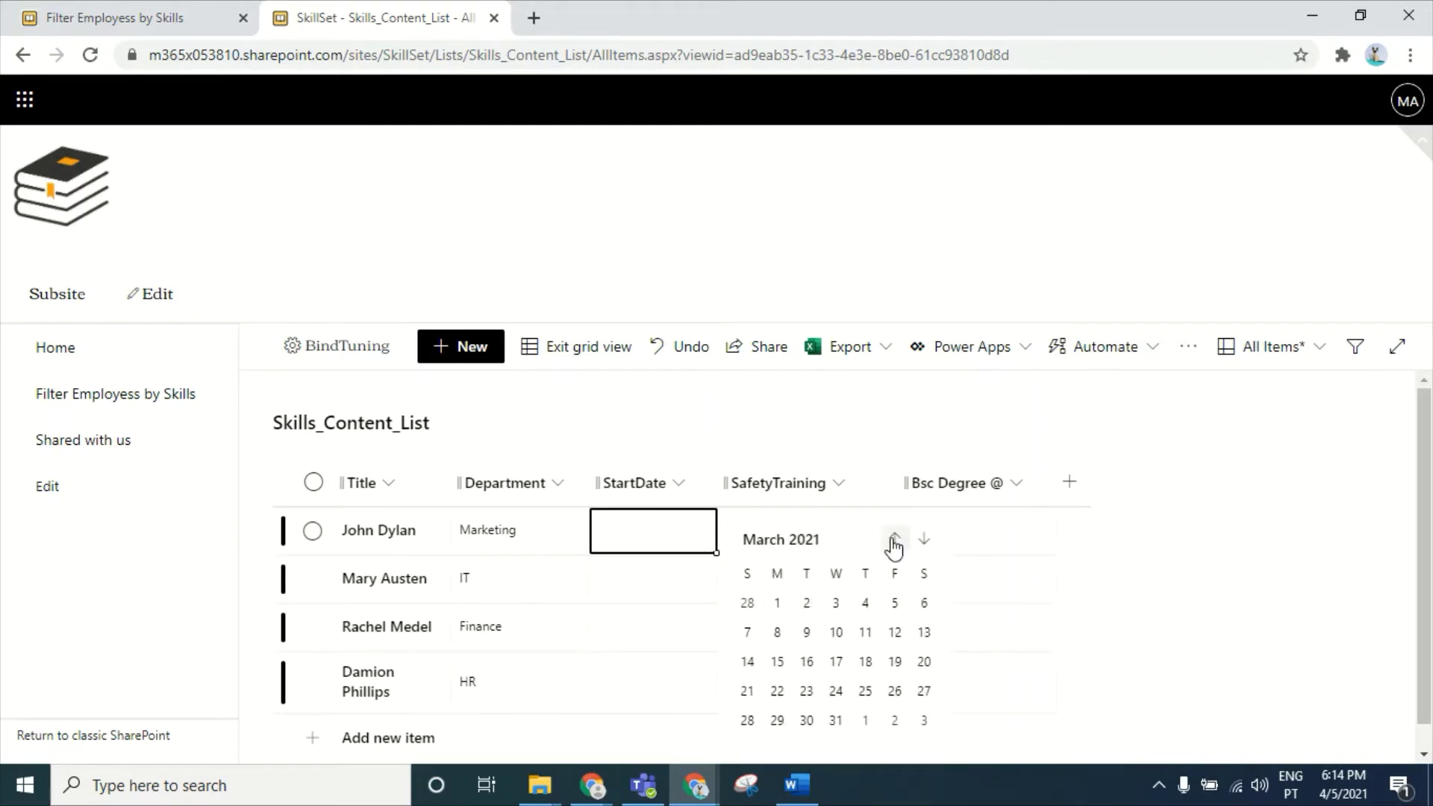
{"action": "left_click", "coordinate": [836, 603]}
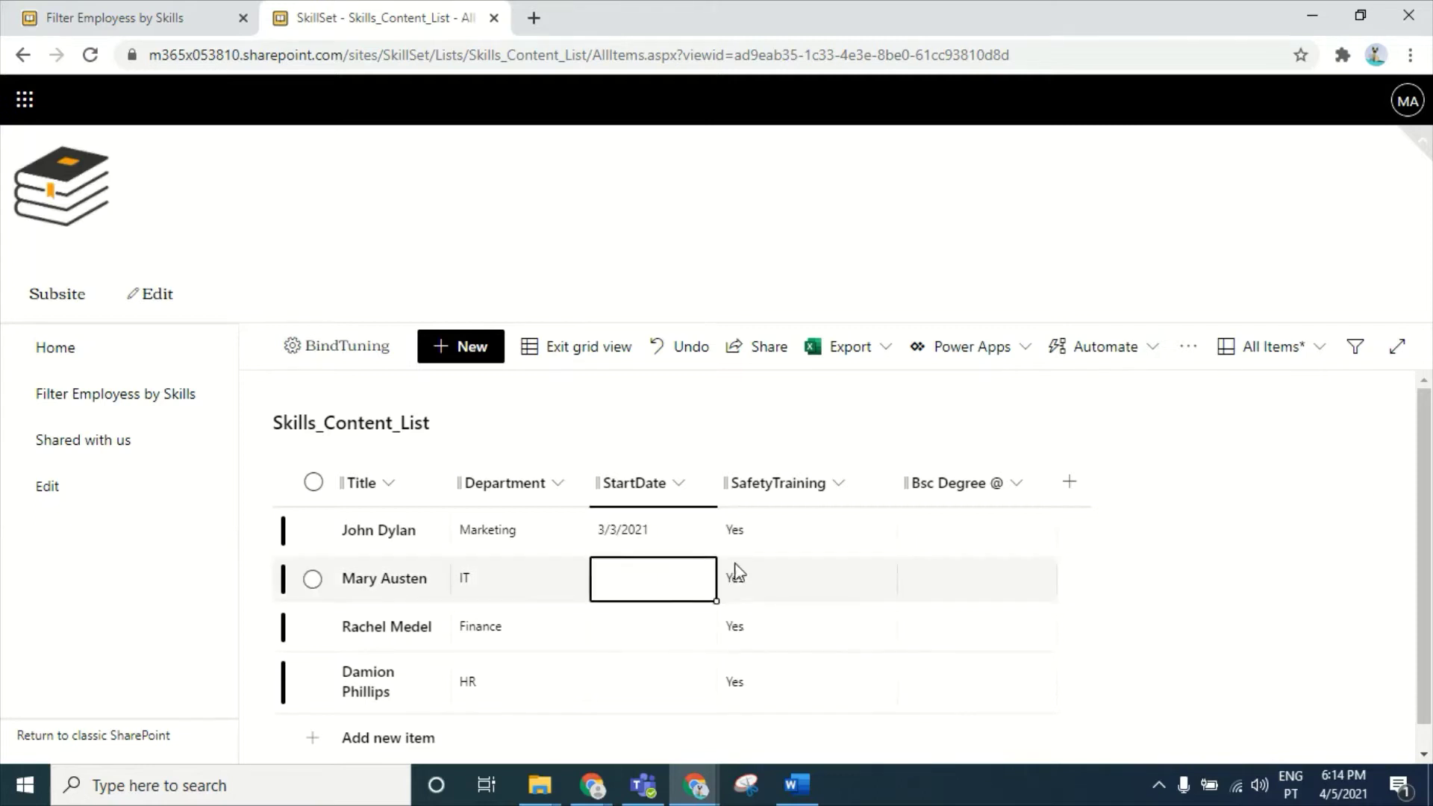
{"action": "left_click", "coordinate": [647, 576]}
{"action": "left_click", "coordinate": [895, 539]}
{"action": "left_click", "coordinate": [895, 539]}
{"action": "left_click", "coordinate": [895, 539]}
{"action": "left_click", "coordinate": [894, 539]}
{"action": "left_click", "coordinate": [894, 539]}
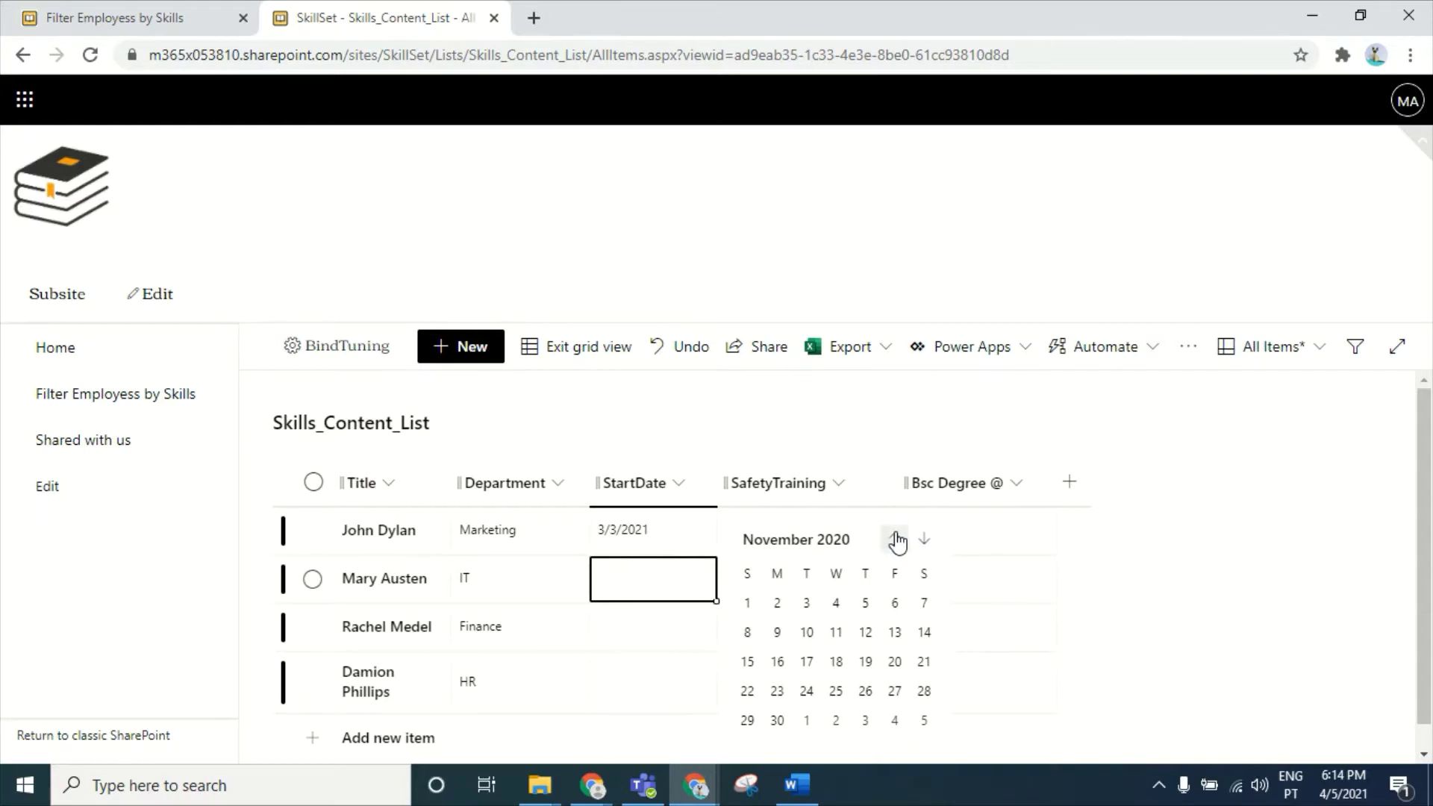
{"action": "left_click", "coordinate": [895, 539]}
{"action": "left_click", "coordinate": [804, 606]}
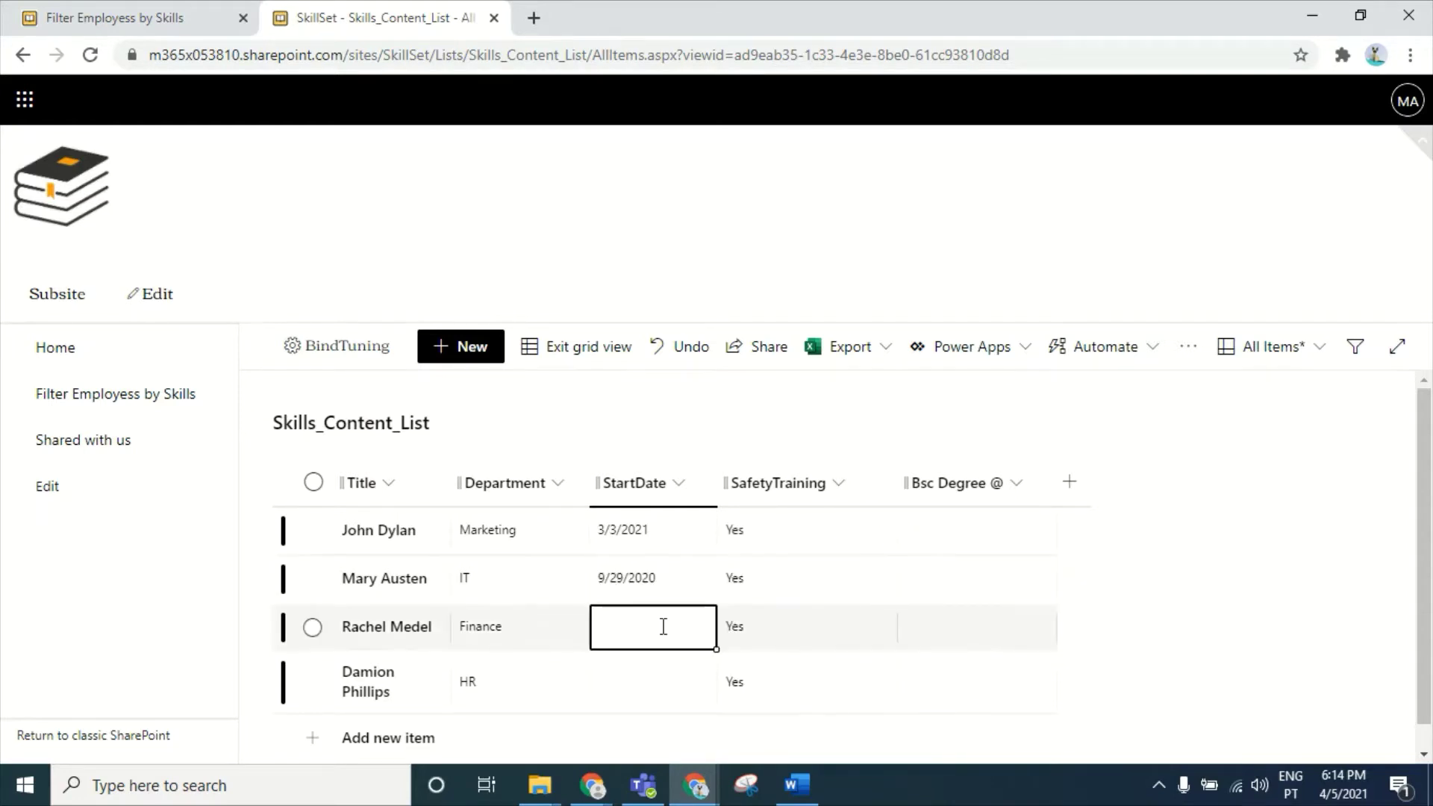
- Set the StartDate of the Finance employee to 9/25/2019
{"action": "left_click", "coordinate": [663, 627]}
{"action": "left_click", "coordinate": [895, 539]}
{"action": "left_click", "coordinate": [895, 539]}
{"action": "left_click", "coordinate": [895, 539]}
{"action": "left_click", "coordinate": [895, 539]}
{"action": "left_click", "coordinate": [894, 539]}
{"action": "left_click", "coordinate": [895, 538]}
{"action": "left_click", "coordinate": [895, 539]}
{"action": "left_click", "coordinate": [895, 539]}
{"action": "left_click", "coordinate": [895, 539]}
{"action": "left_click", "coordinate": [895, 539]}
{"action": "left_click", "coordinate": [895, 539]}
{"action": "left_click", "coordinate": [895, 539]}
{"action": "left_click", "coordinate": [894, 539]}
{"action": "left_click", "coordinate": [894, 539]}
{"action": "left_click", "coordinate": [895, 539]}
{"action": "left_click", "coordinate": [895, 539]}
{"action": "left_click", "coordinate": [894, 539]}
{"action": "left_click", "coordinate": [895, 539]}
{"action": "left_click", "coordinate": [895, 539]}
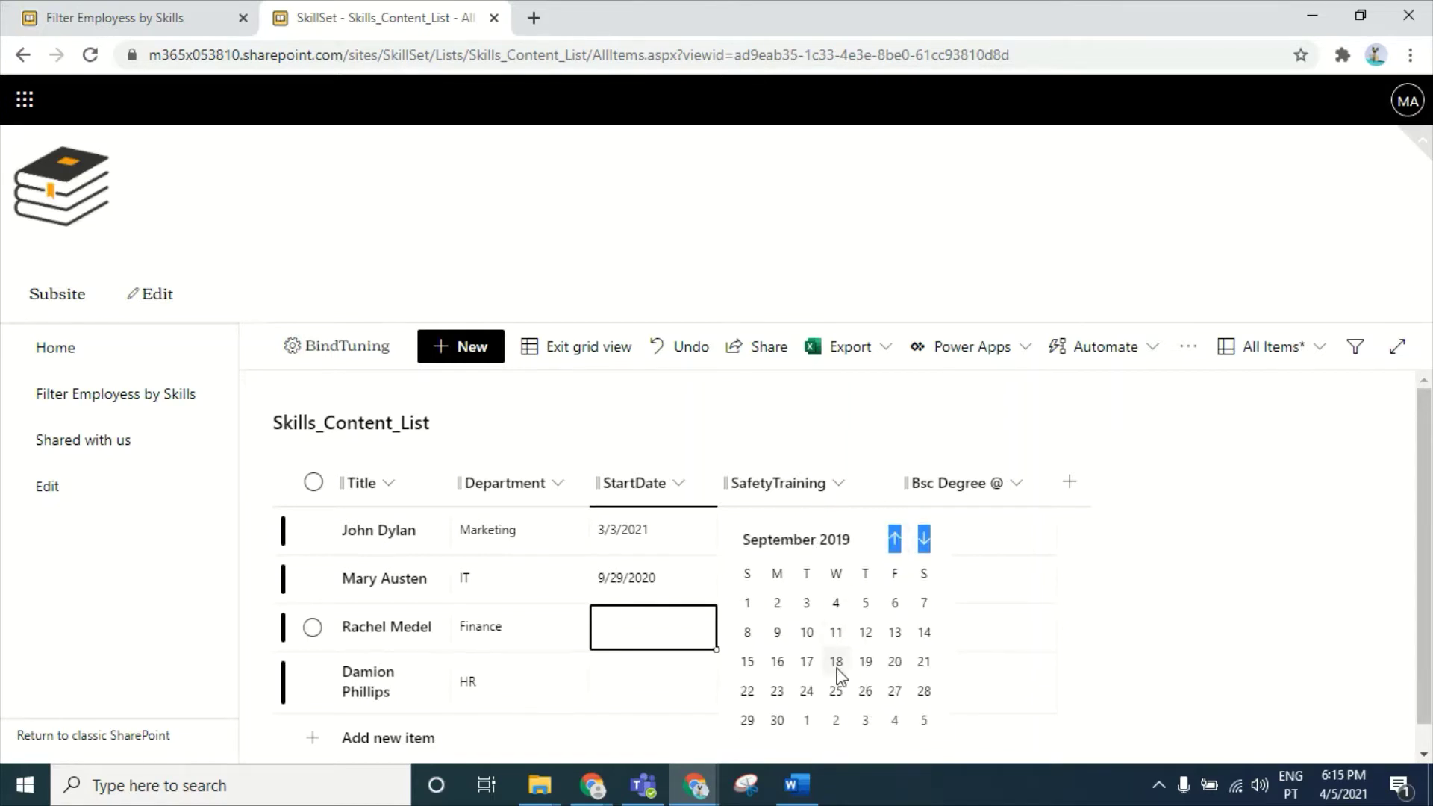
{"action": "left_click", "coordinate": [836, 691]}
- Set the StartDate of the HR employee to 12/2/2020
{"action": "left_click", "coordinate": [648, 682]}
{"action": "left_click", "coordinate": [648, 681]}
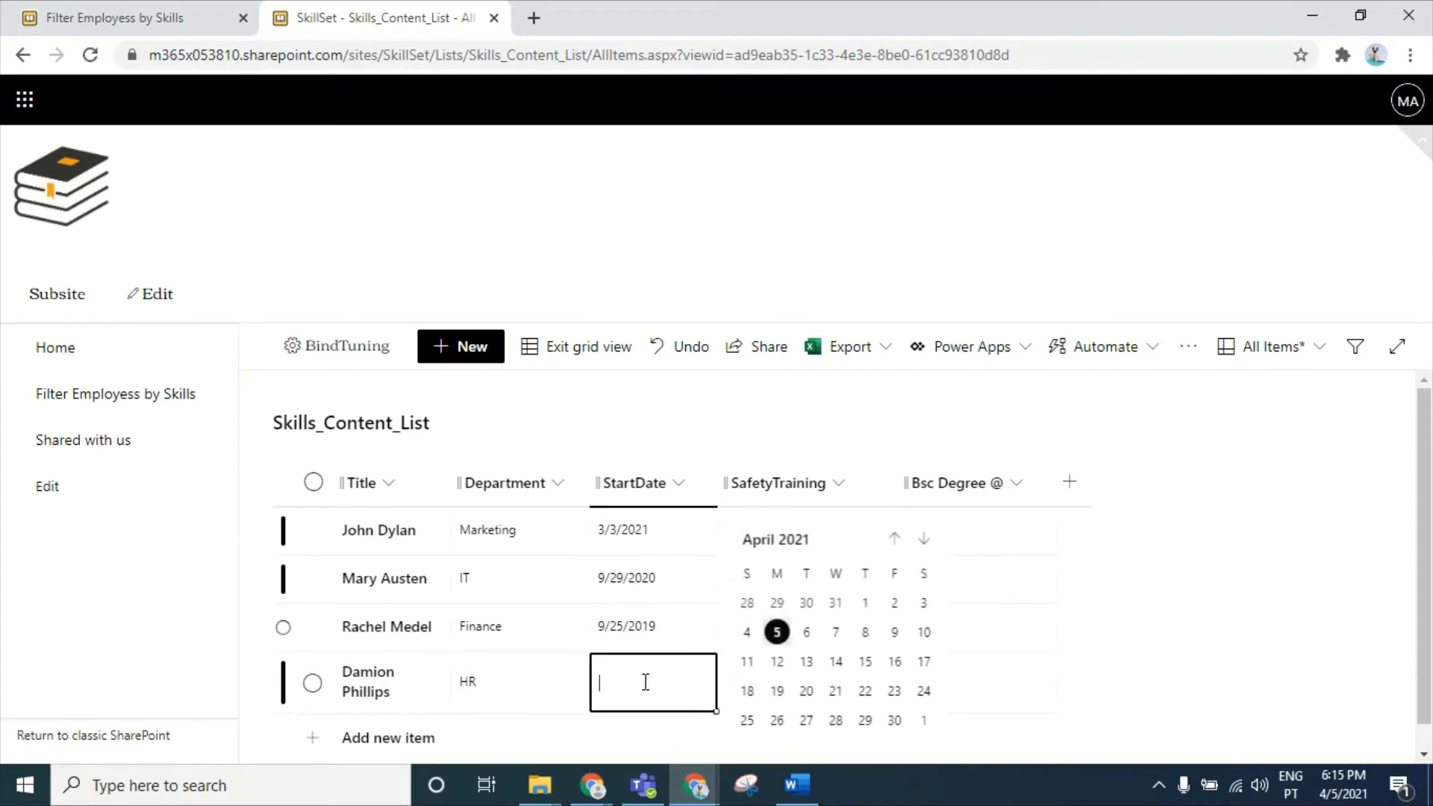
{"action": "left_click", "coordinate": [895, 539]}
{"action": "left_click", "coordinate": [895, 538]}
{"action": "left_click", "coordinate": [895, 539]}
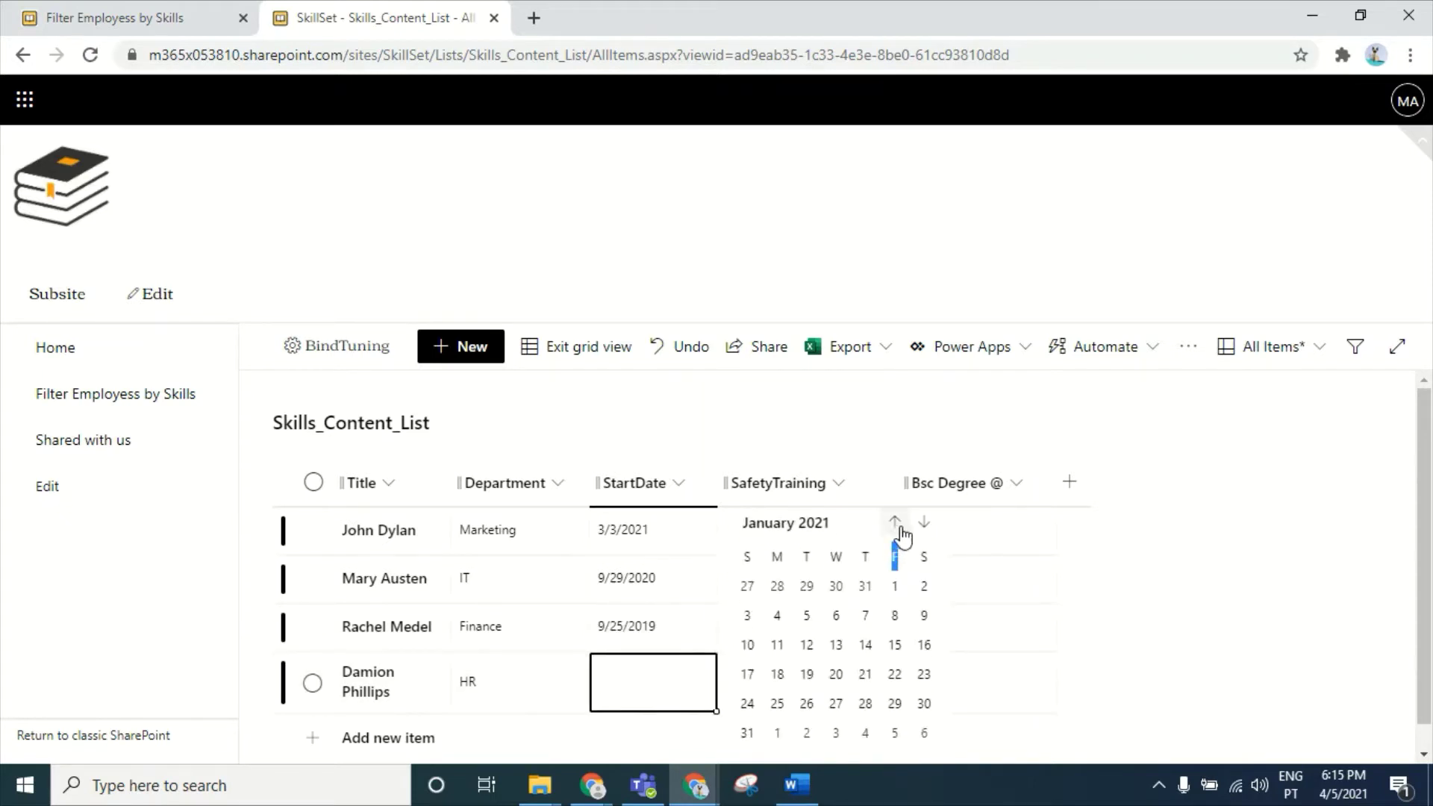
{"action": "left_click", "coordinate": [895, 539]}
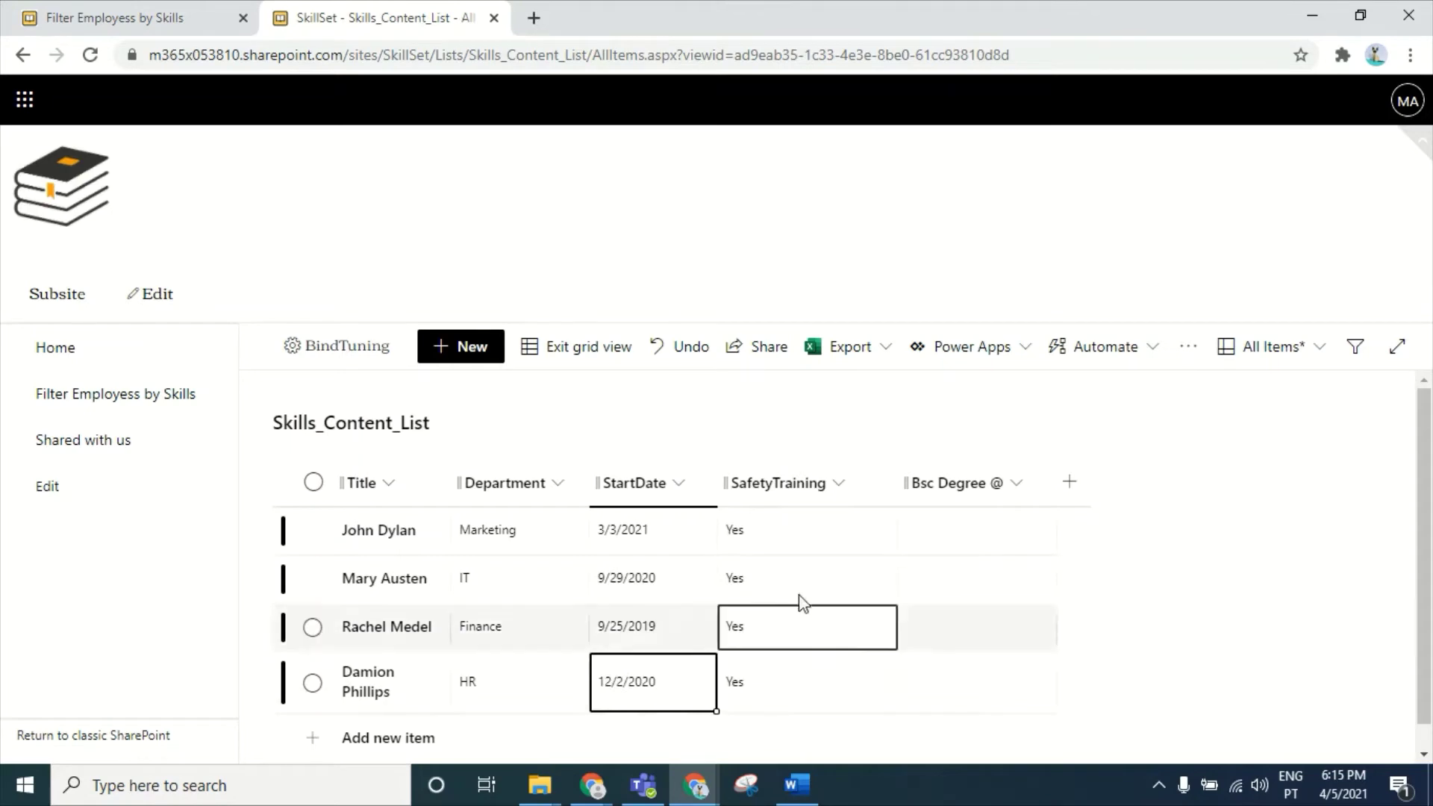
- Set SafetyTraining to No for the Finance and HR employees
{"action": "left_click", "coordinate": [825, 534]}
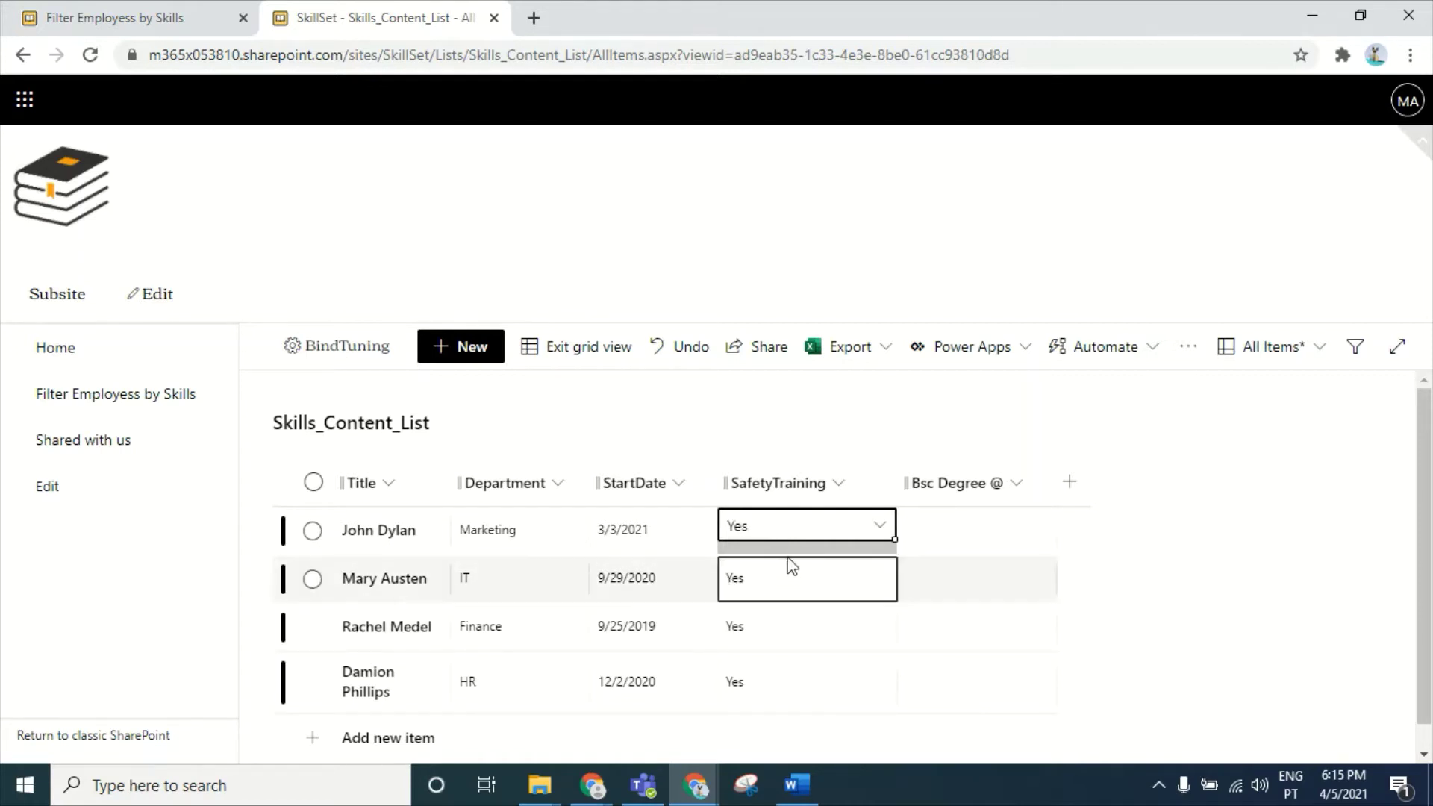
{"action": "left_click", "coordinate": [791, 619]}
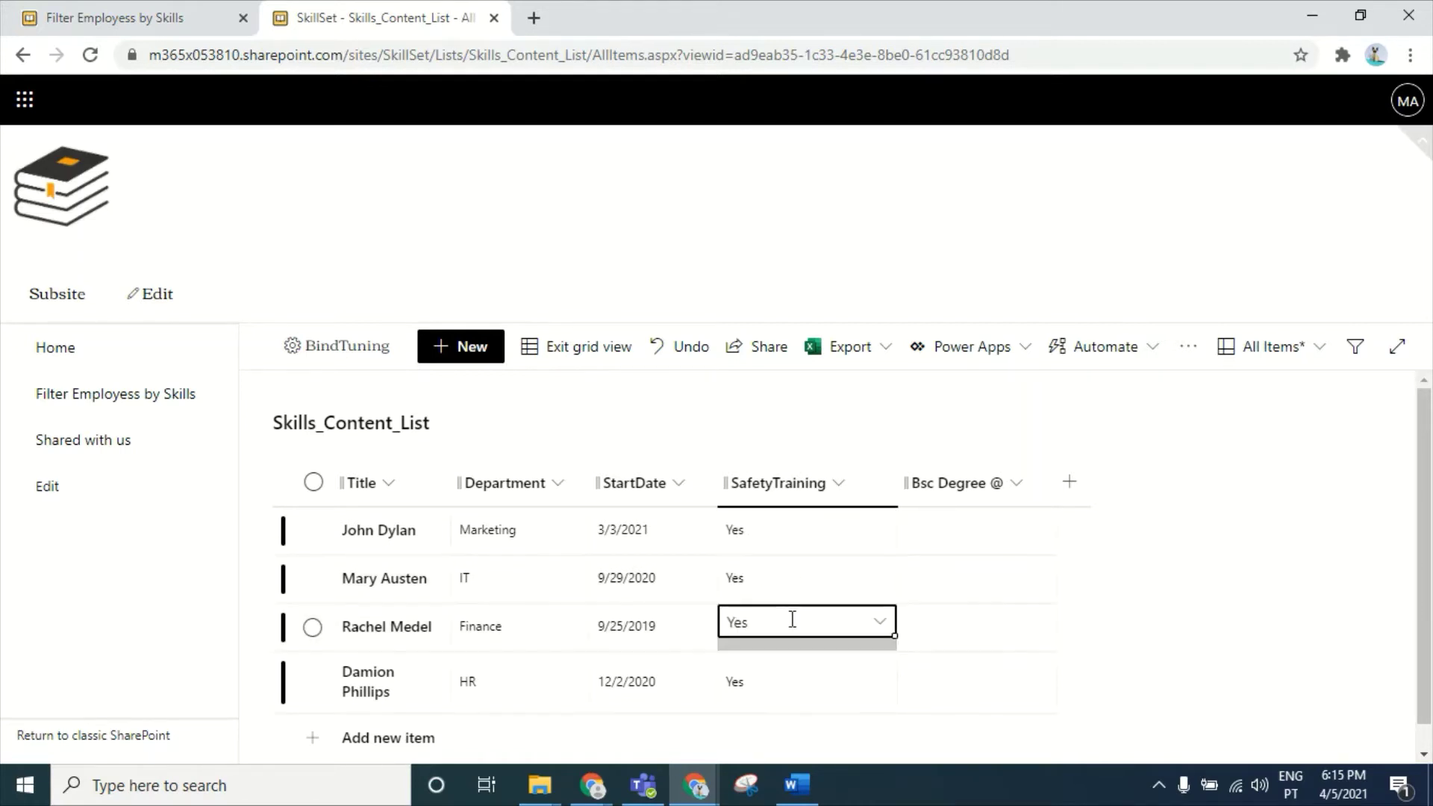
{"action": "left_click", "coordinate": [882, 629]}
{"action": "left_click", "coordinate": [745, 656]}
{"action": "left_click", "coordinate": [864, 682]}
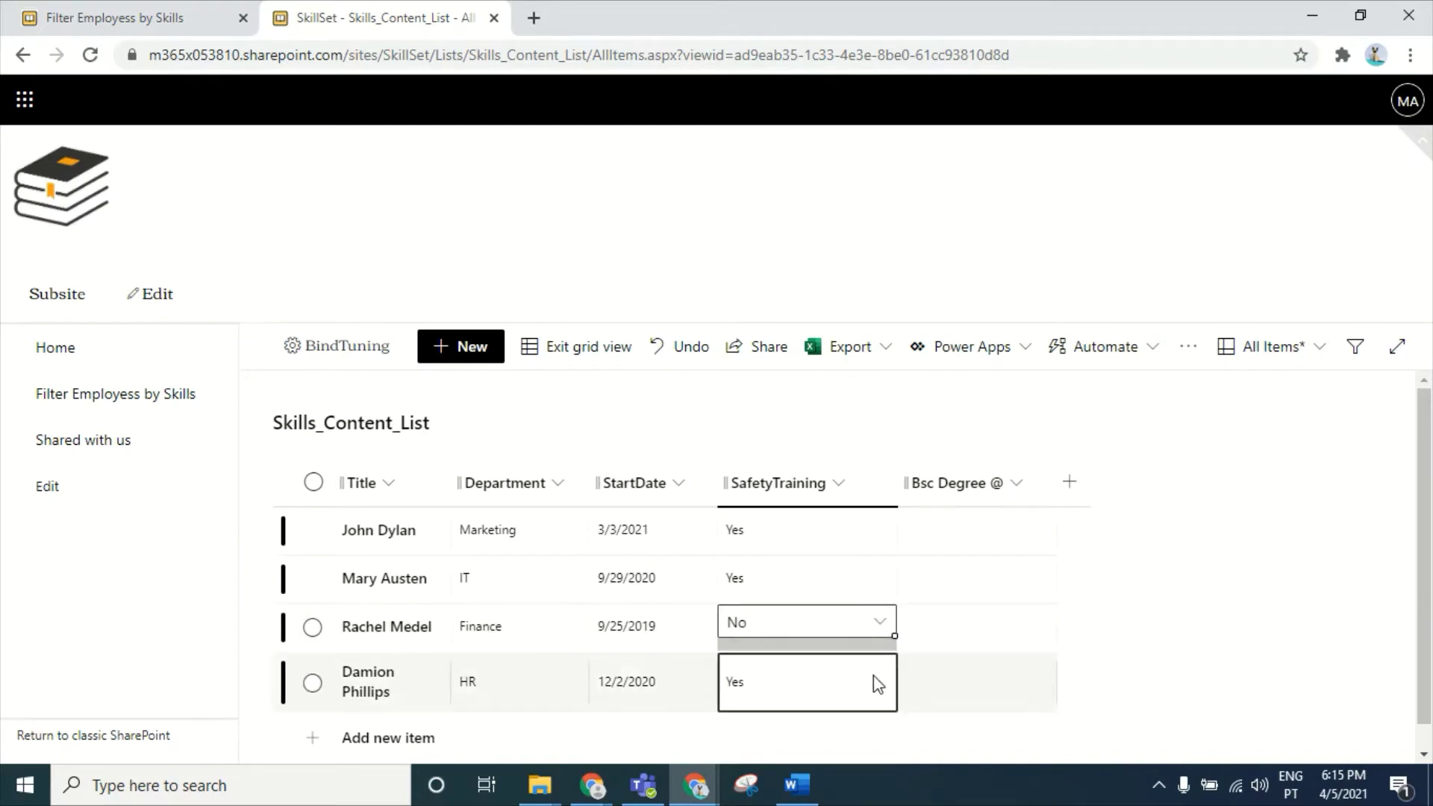
{"action": "left_click", "coordinate": [878, 675]}
{"action": "left_click", "coordinate": [743, 600]}
- Set the Bsc Degree of the Marketing employee to Business Marketing and of the IT employee to Computer Science
{"action": "left_click", "coordinate": [957, 531]}
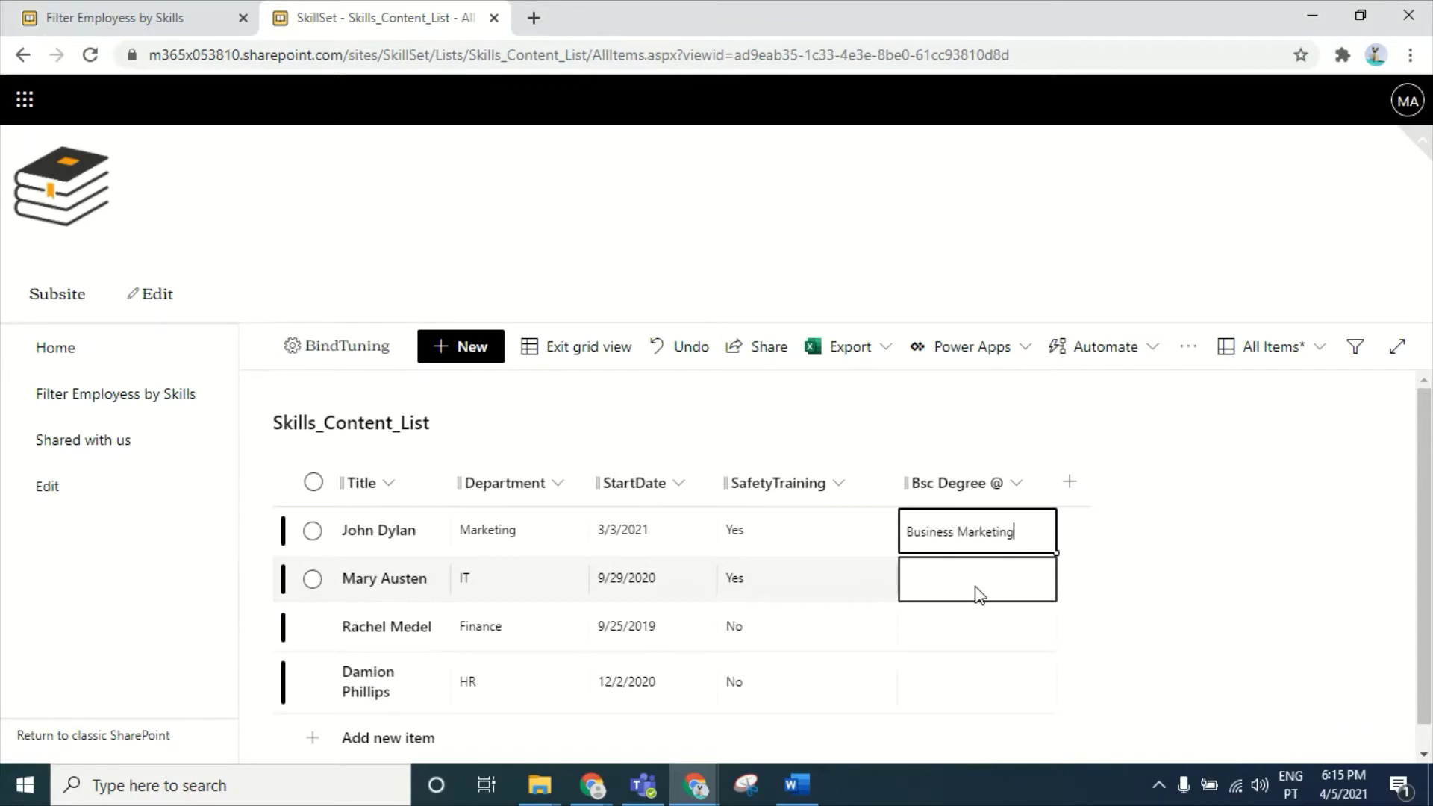
{"action": "left_click", "coordinate": [970, 568]}
{"action": "left_click", "coordinate": [970, 568]}
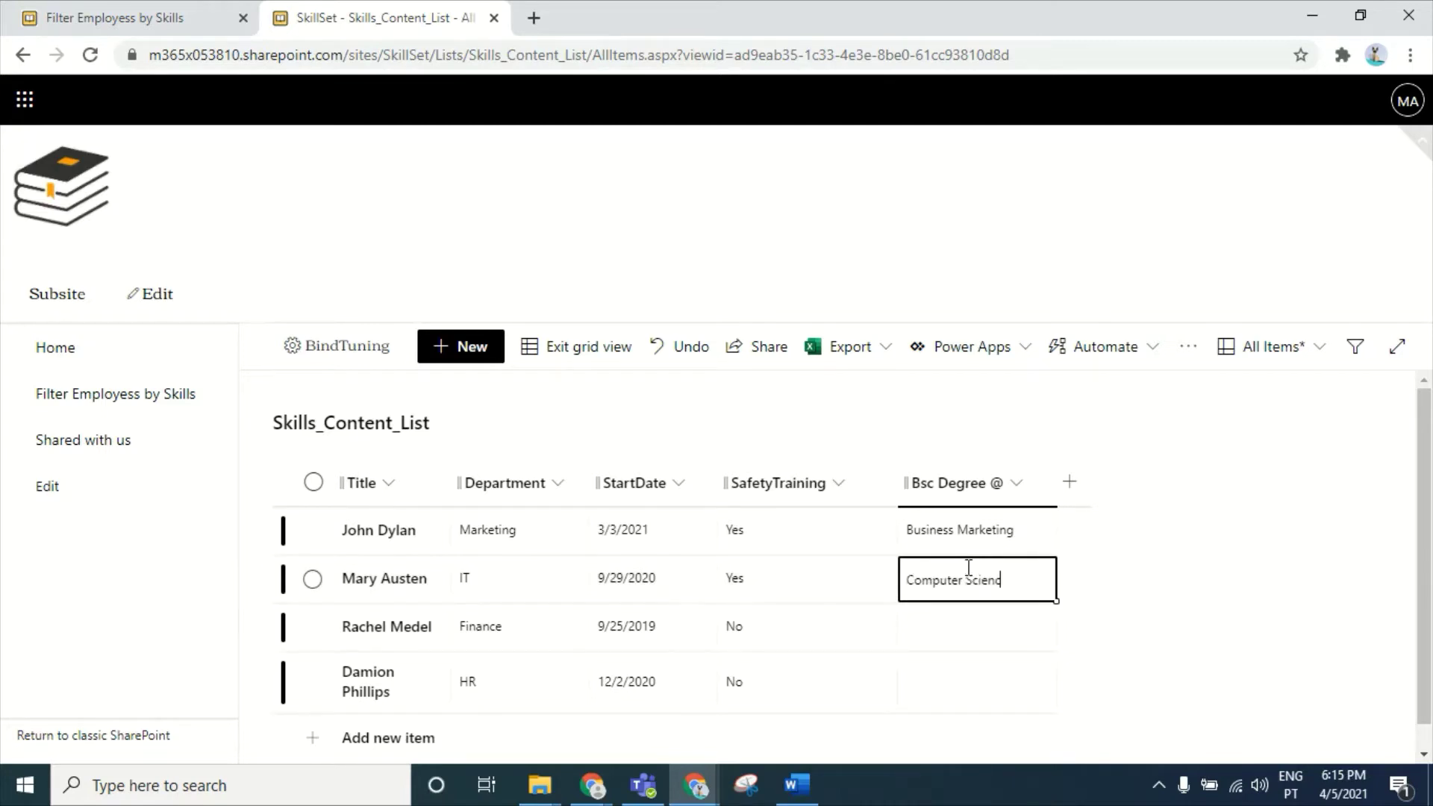
- Set the Bsc Degree of the Finance employee to Accounting and of the HR employee to Human Resources, and finish grid editing
{"action": "left_click", "coordinate": [978, 619]}
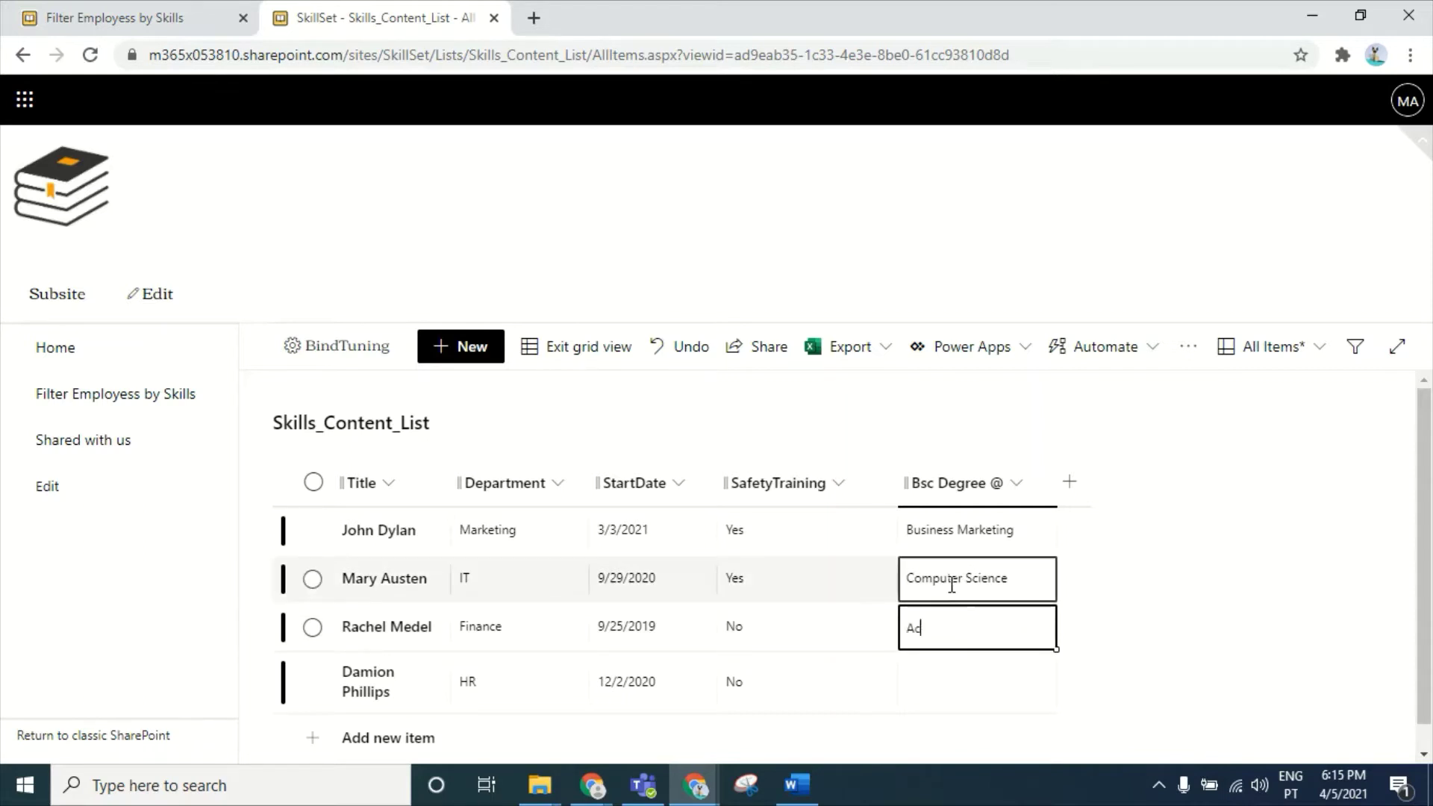
{"action": "type", "text": "Accoutning"}
{"action": "left_click", "coordinate": [952, 683]}
{"action": "type", "text": "Human Resources"}
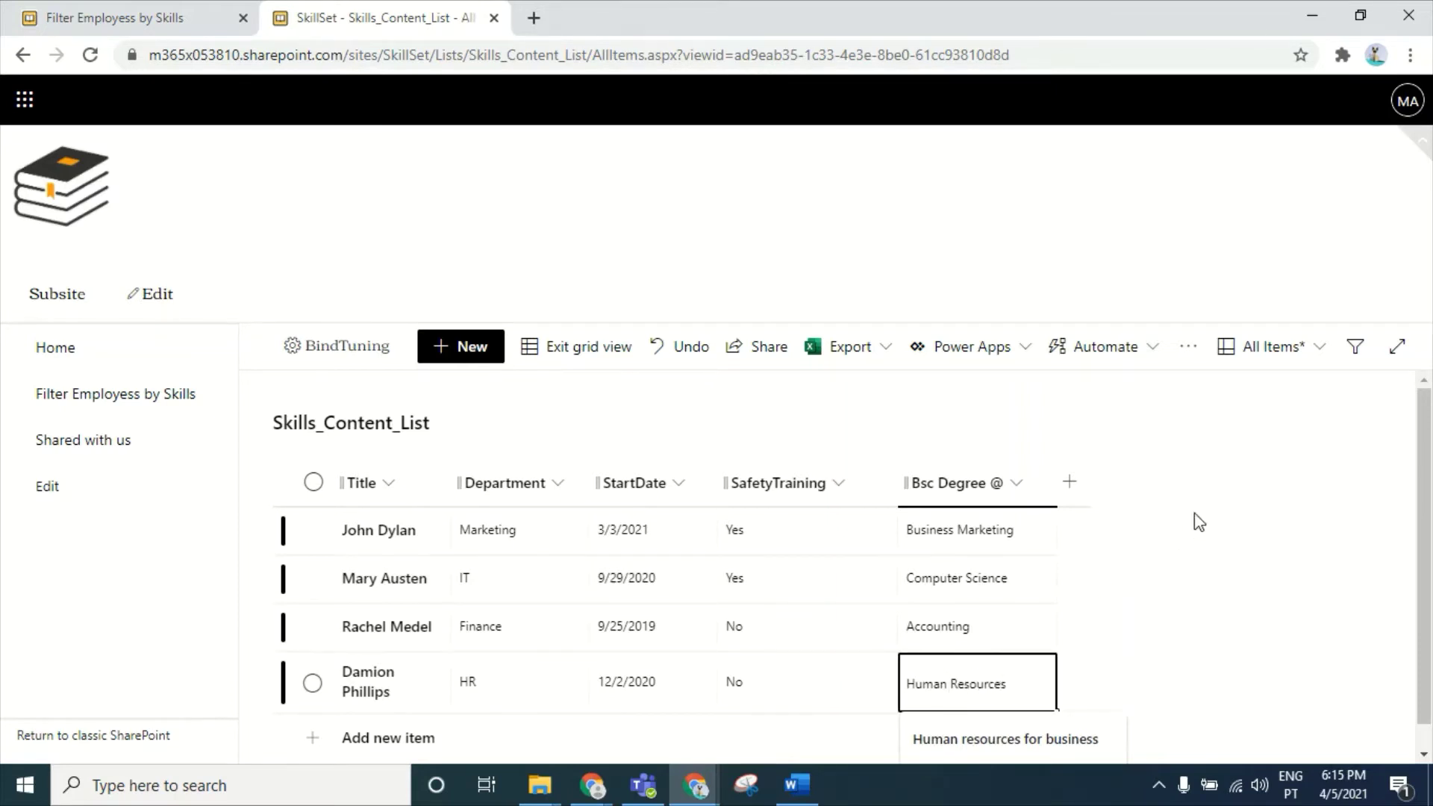
{"action": "left_click", "coordinate": [1149, 433]}
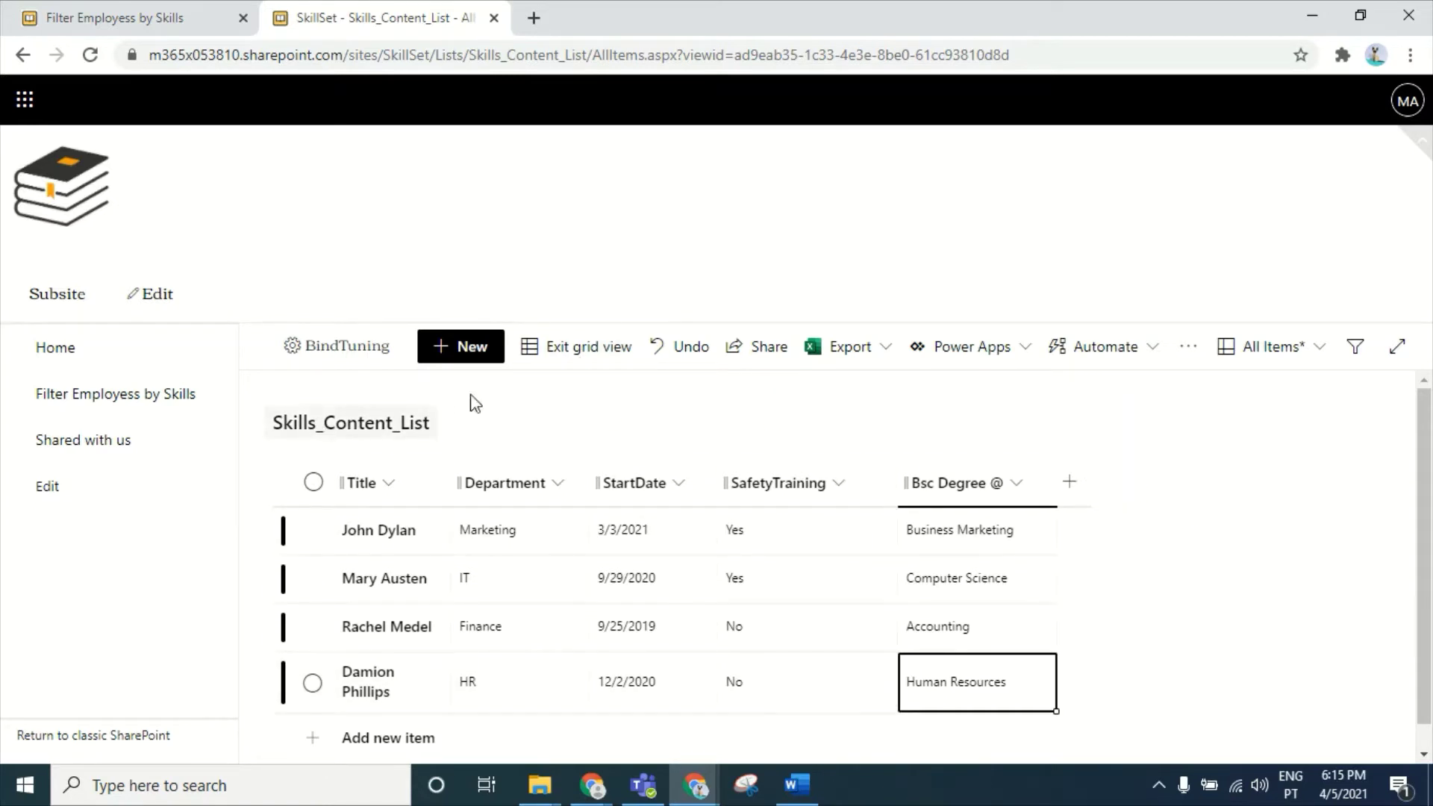
{"action": "left_click", "coordinate": [586, 353]}
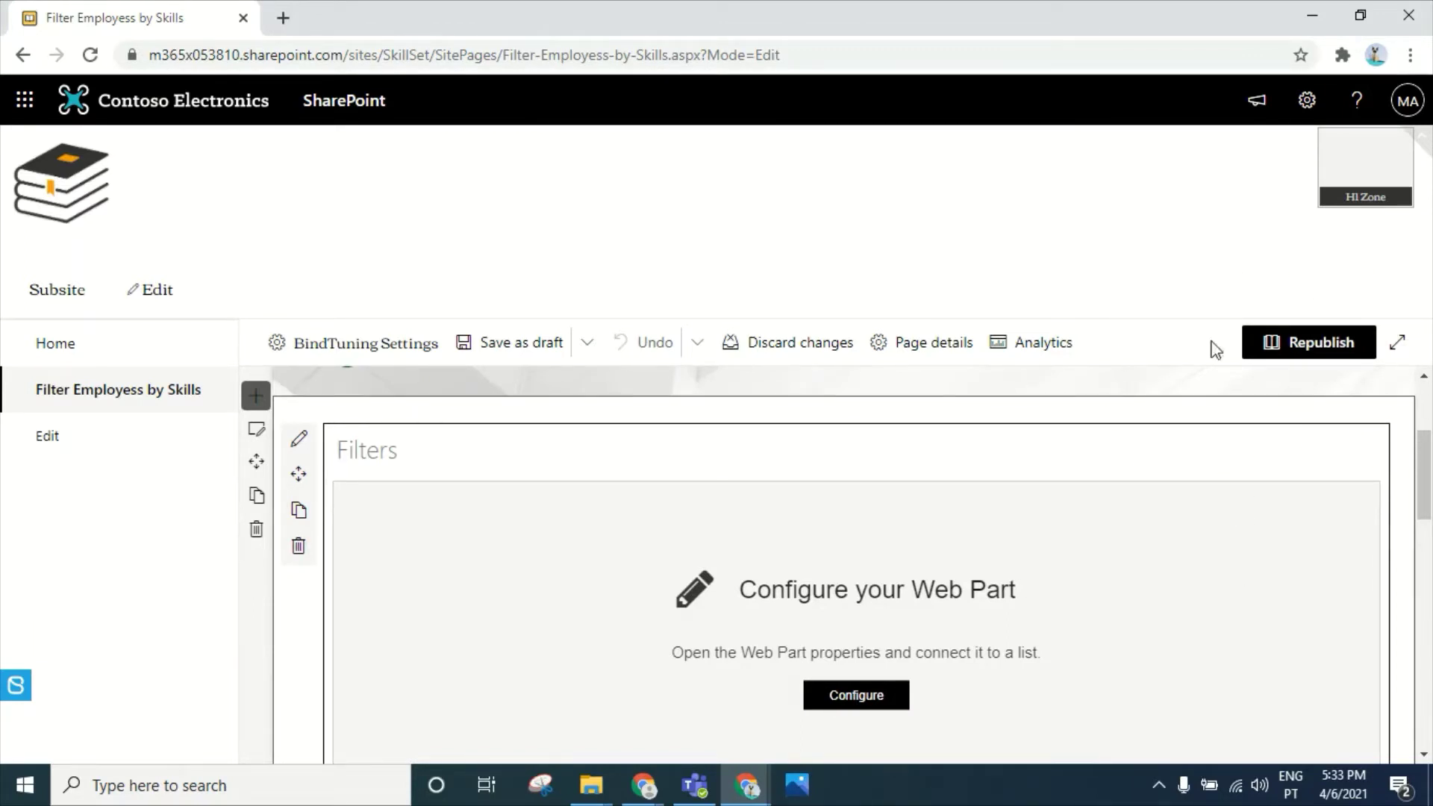
- Open the Filters web part's list settings and copy the relative site path /sites/SkillSet from the page address
{"action": "left_click", "coordinate": [300, 439]}
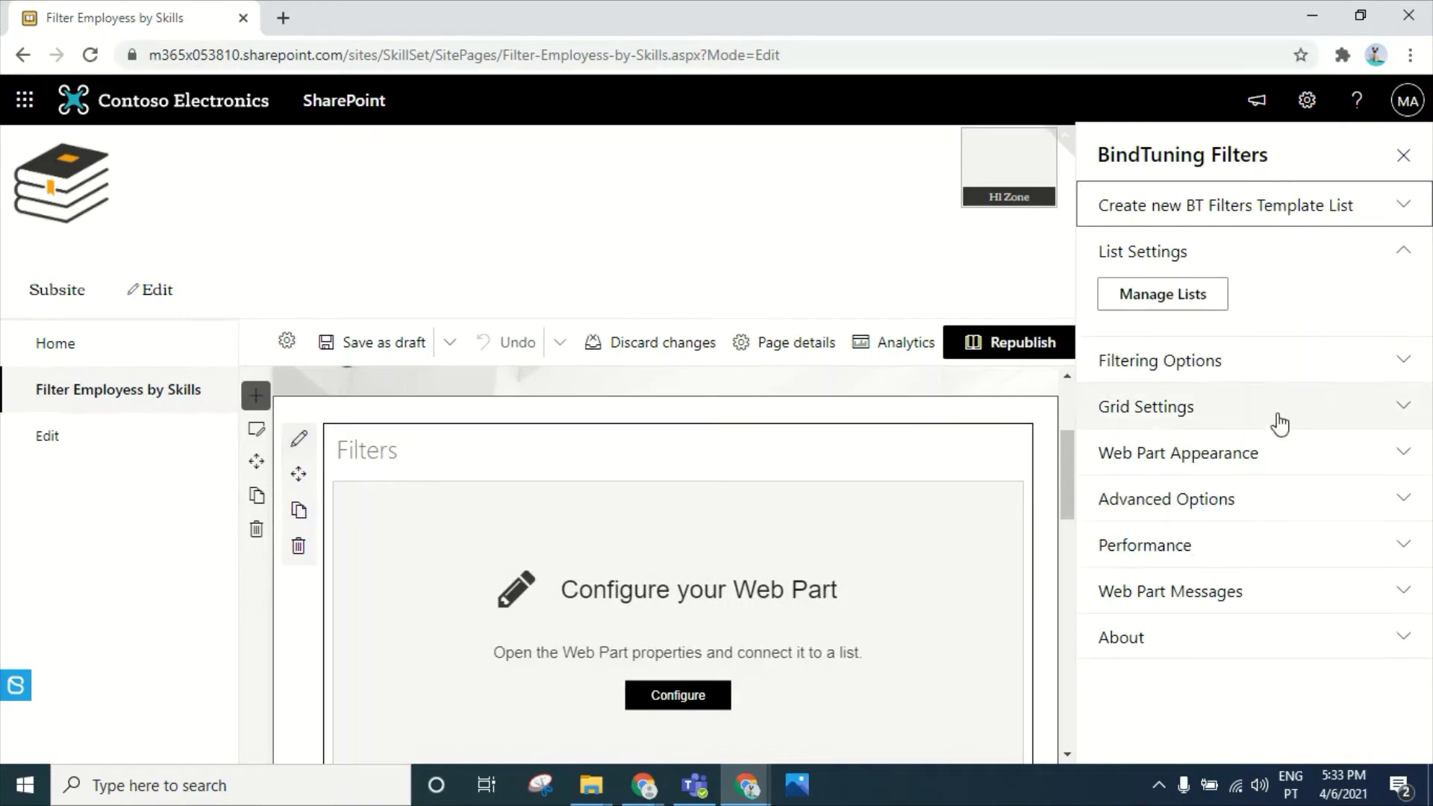
{"action": "left_click", "coordinate": [1188, 297]}
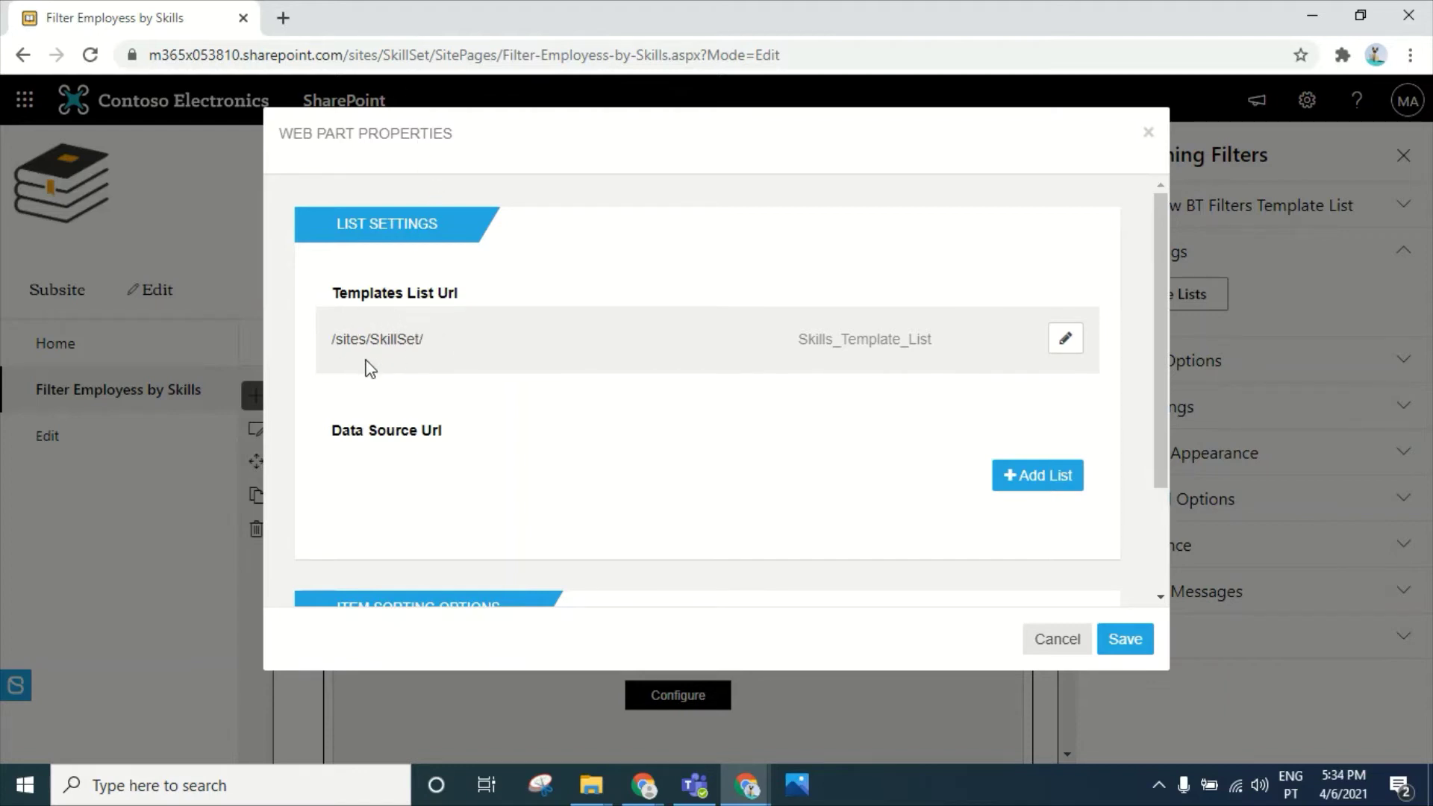
{"action": "left_click", "coordinate": [423, 54]}
{"action": "left_click", "coordinate": [434, 57]}
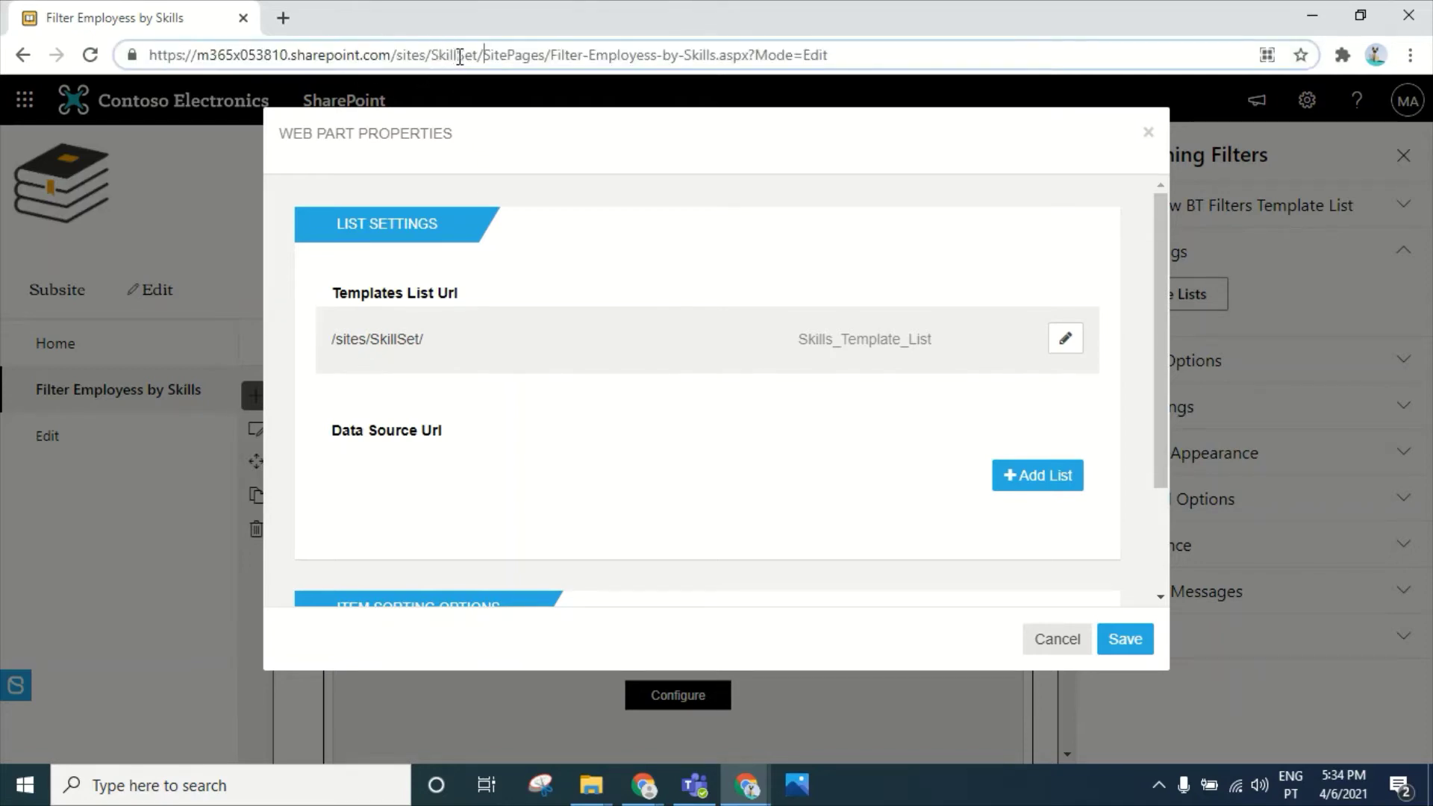
{"action": "left_click_drag", "start_coordinate": [480, 56], "coordinate": [401, 51]}
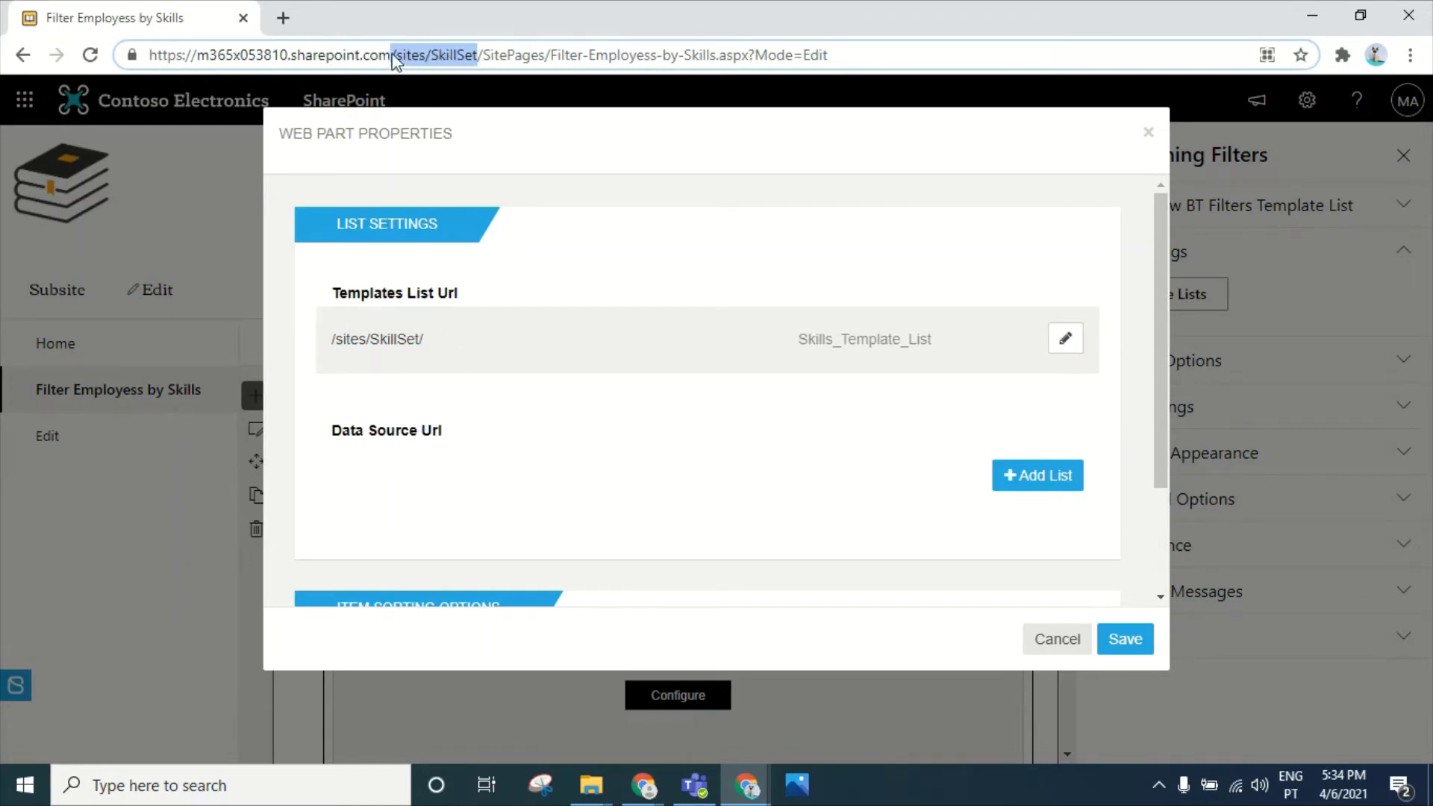
{"action": "right_click", "coordinate": [447, 47]}
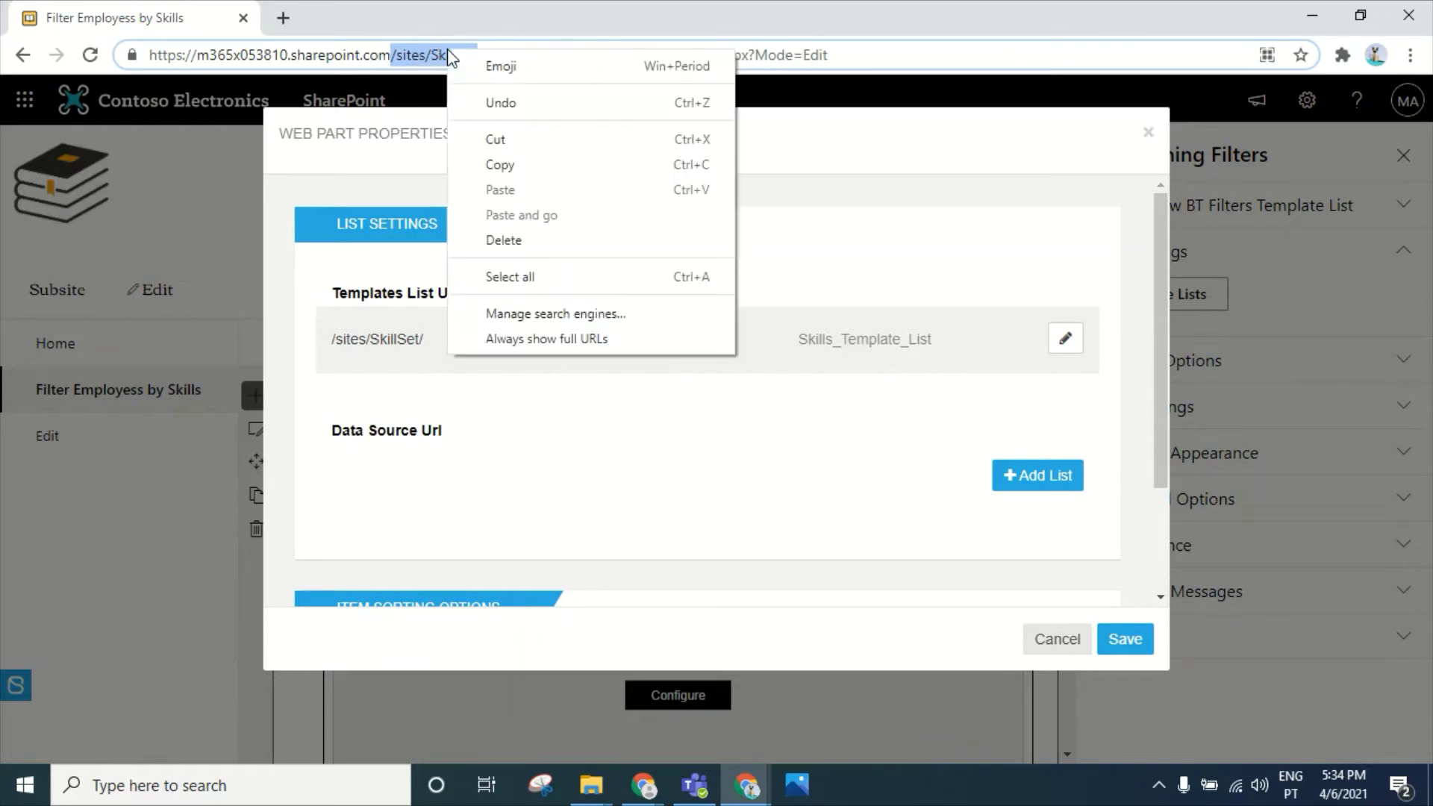
{"action": "left_click", "coordinate": [525, 158]}
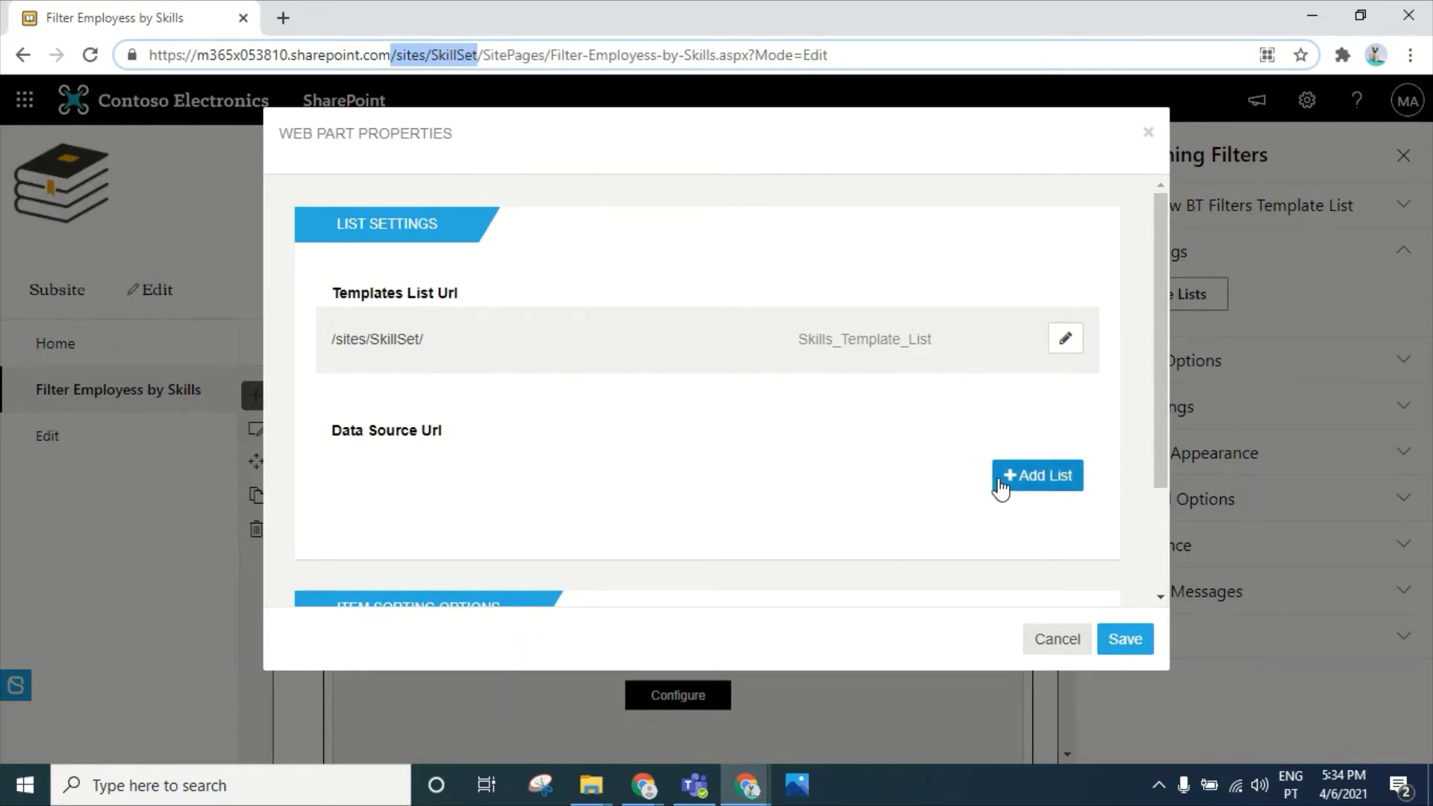
- Add a data source entry with the site URL /sites/SkillSet and validate it
{"action": "left_click", "coordinate": [896, 477]}
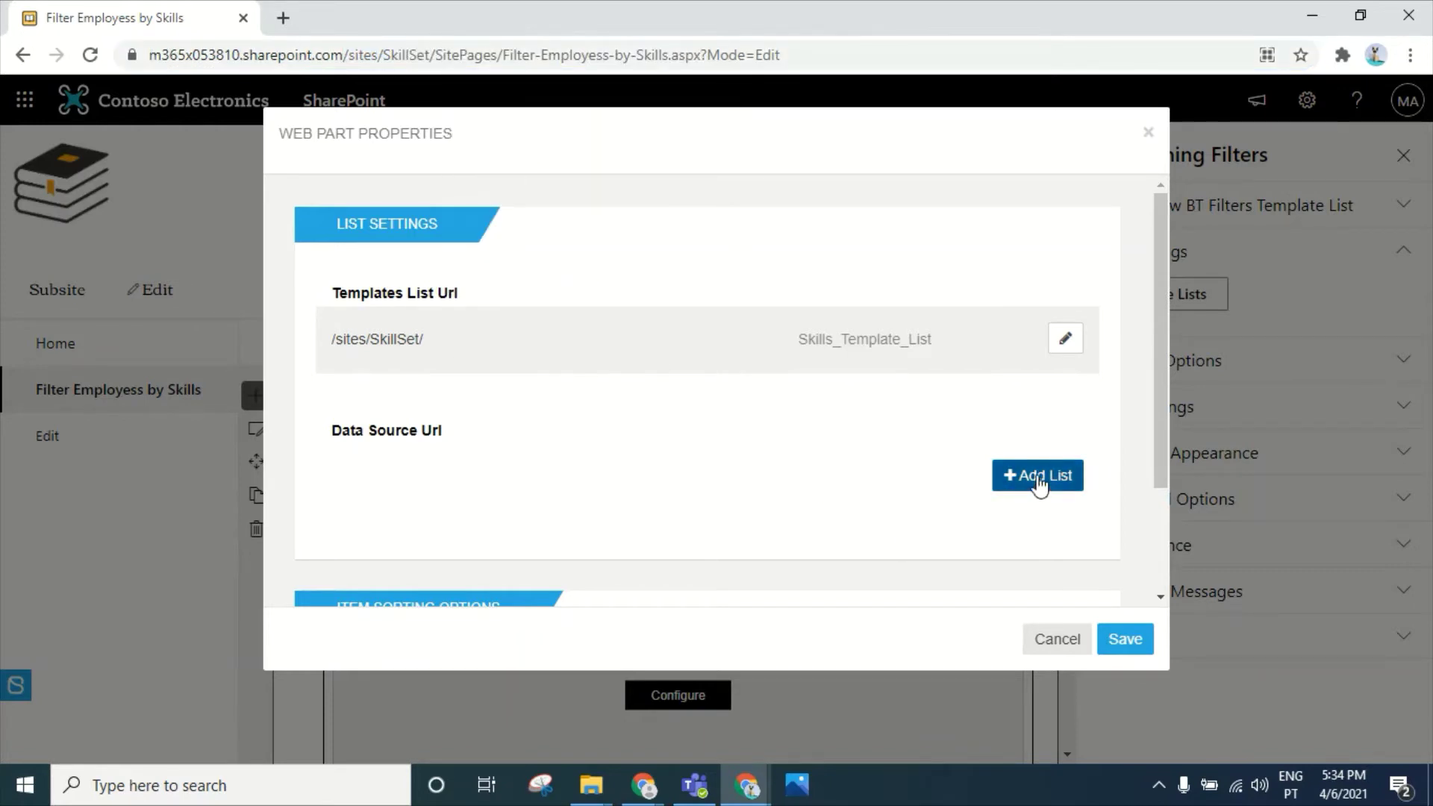
{"action": "left_click", "coordinate": [1039, 482]}
{"action": "left_click", "coordinate": [451, 478]}
{"action": "right_click", "coordinate": [451, 479]}
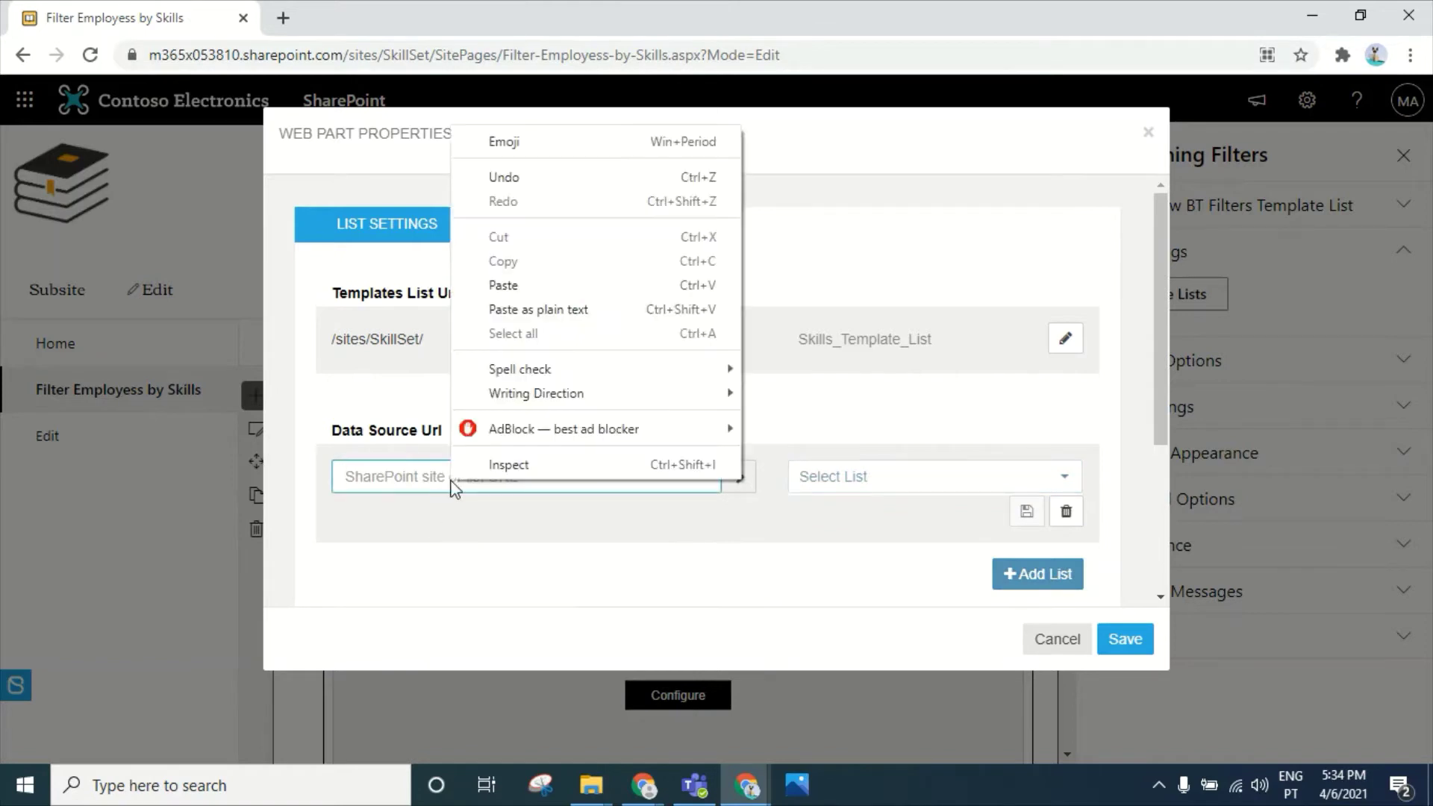
{"action": "left_click", "coordinate": [526, 287]}
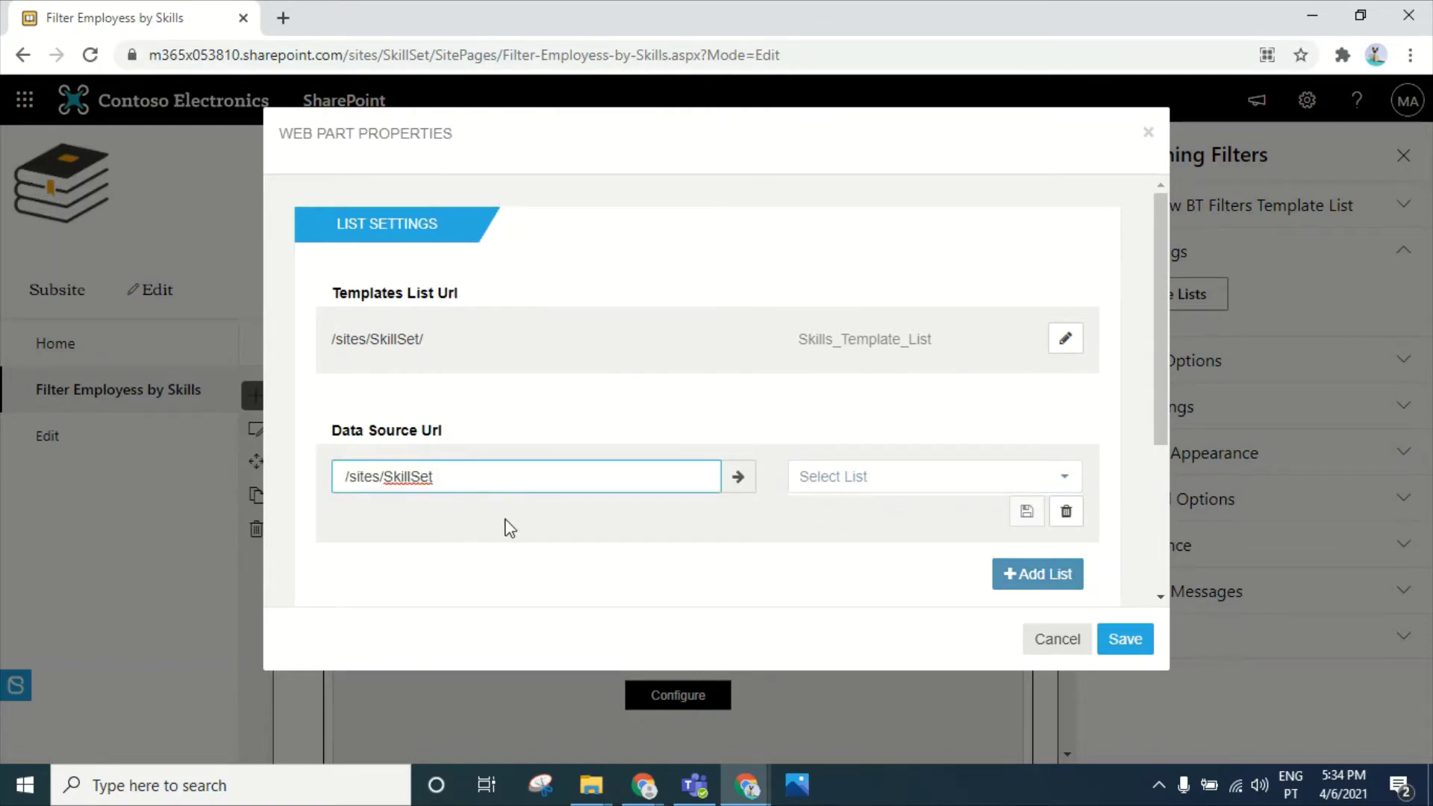
{"action": "left_click", "coordinate": [739, 479]}
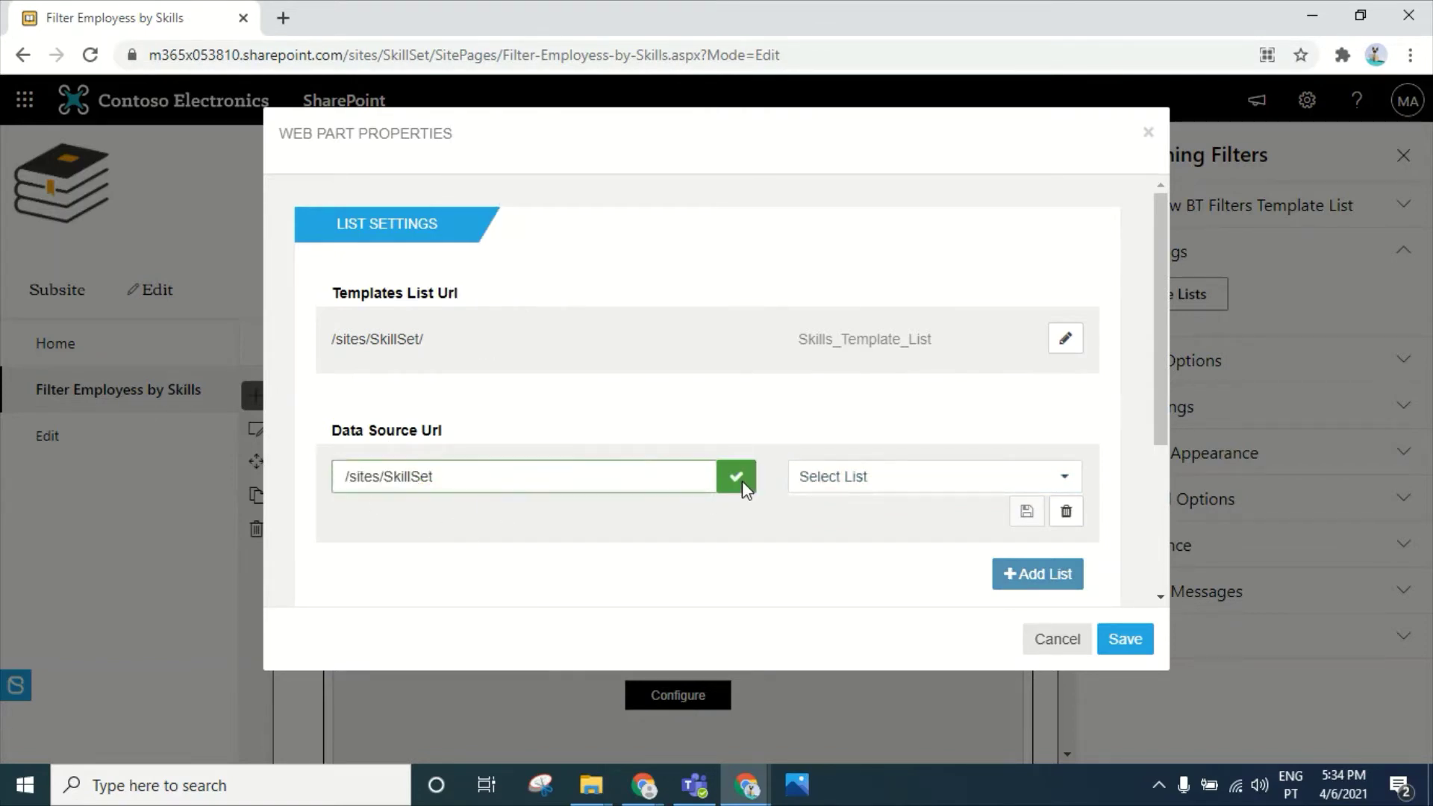
- Choose Skills_Content_List as the data source list and save the entry and the web part properties
{"action": "left_click", "coordinate": [821, 493]}
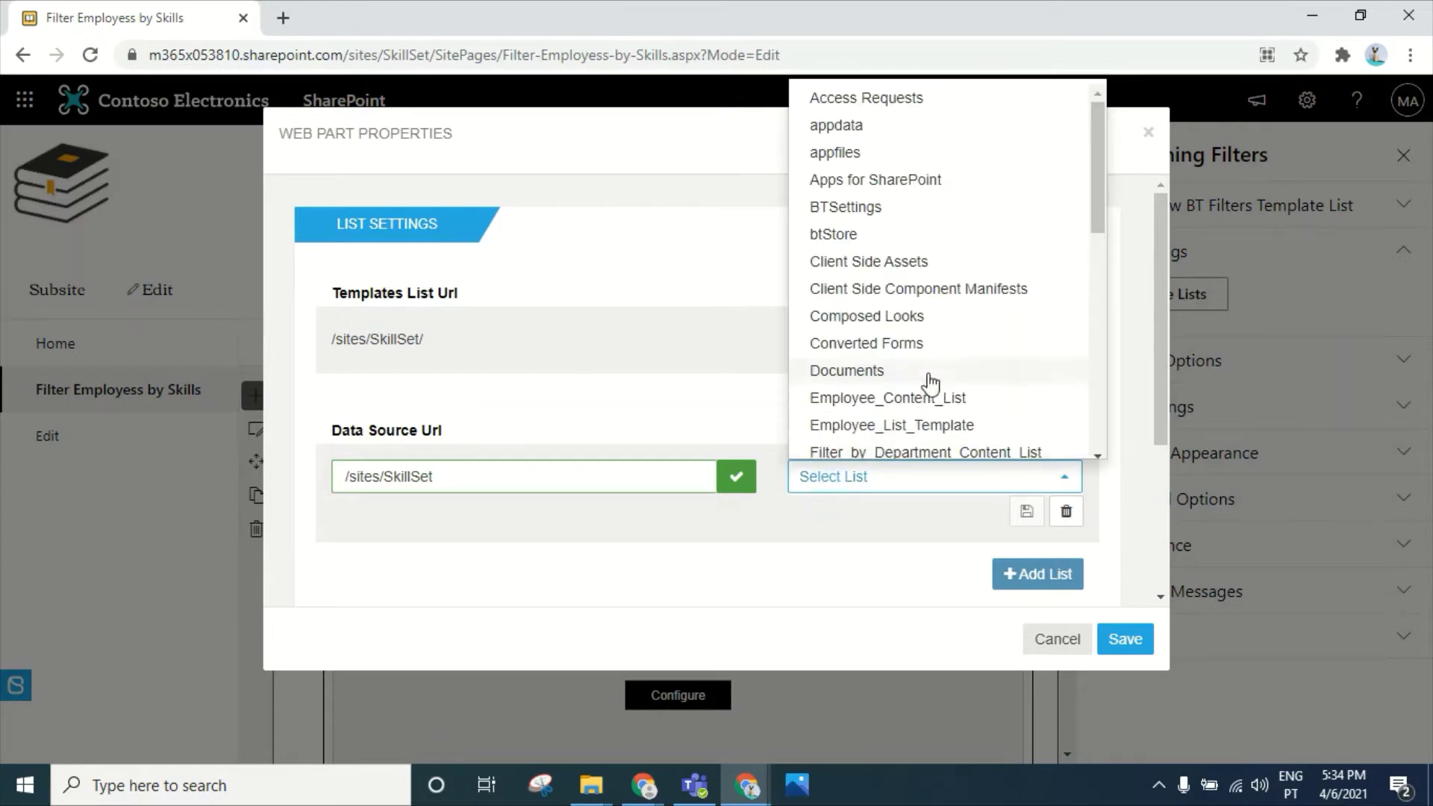
{"action": "scroll", "coordinate": [970, 330], "scroll_direction": "down", "scroll_amount": 7}
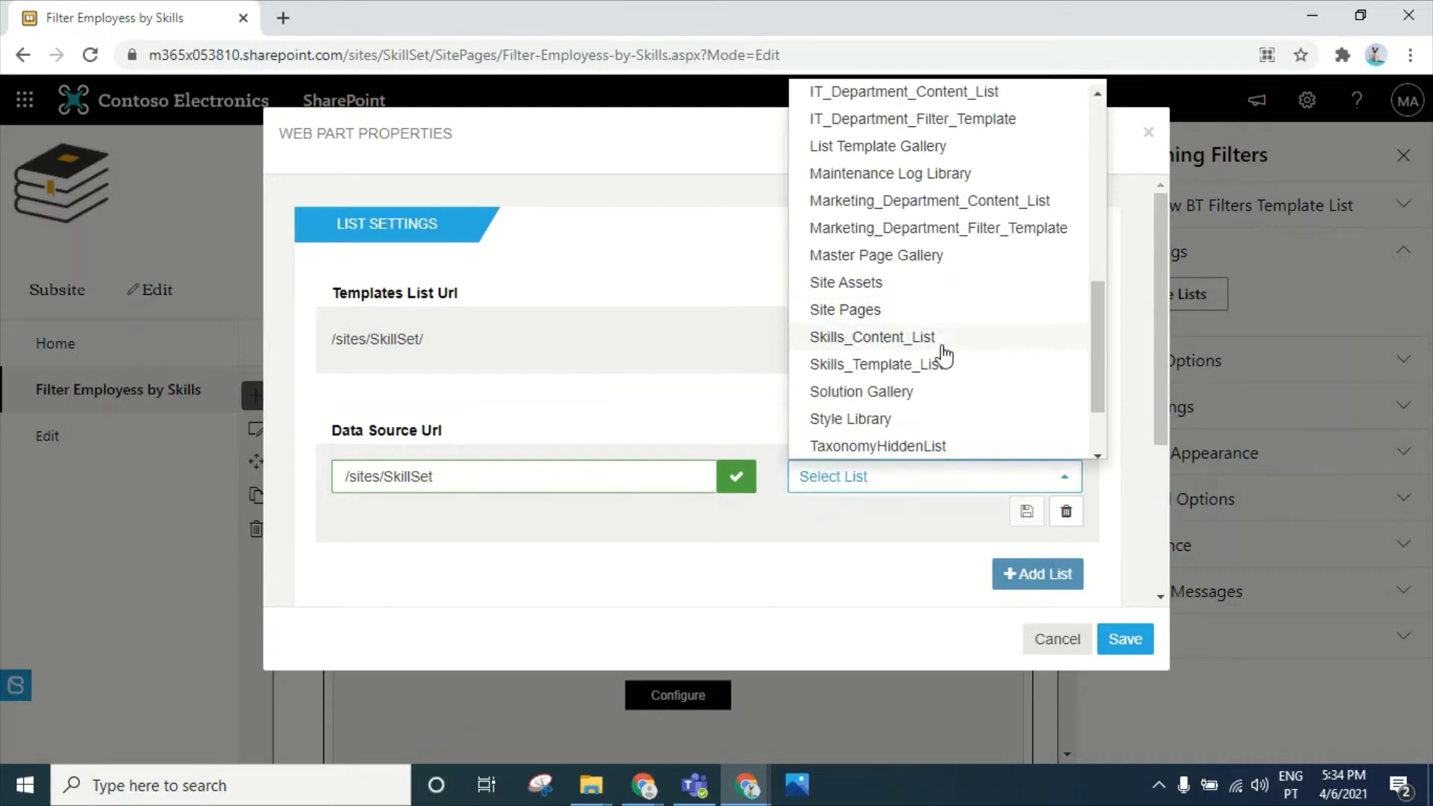
{"action": "left_click", "coordinate": [926, 342]}
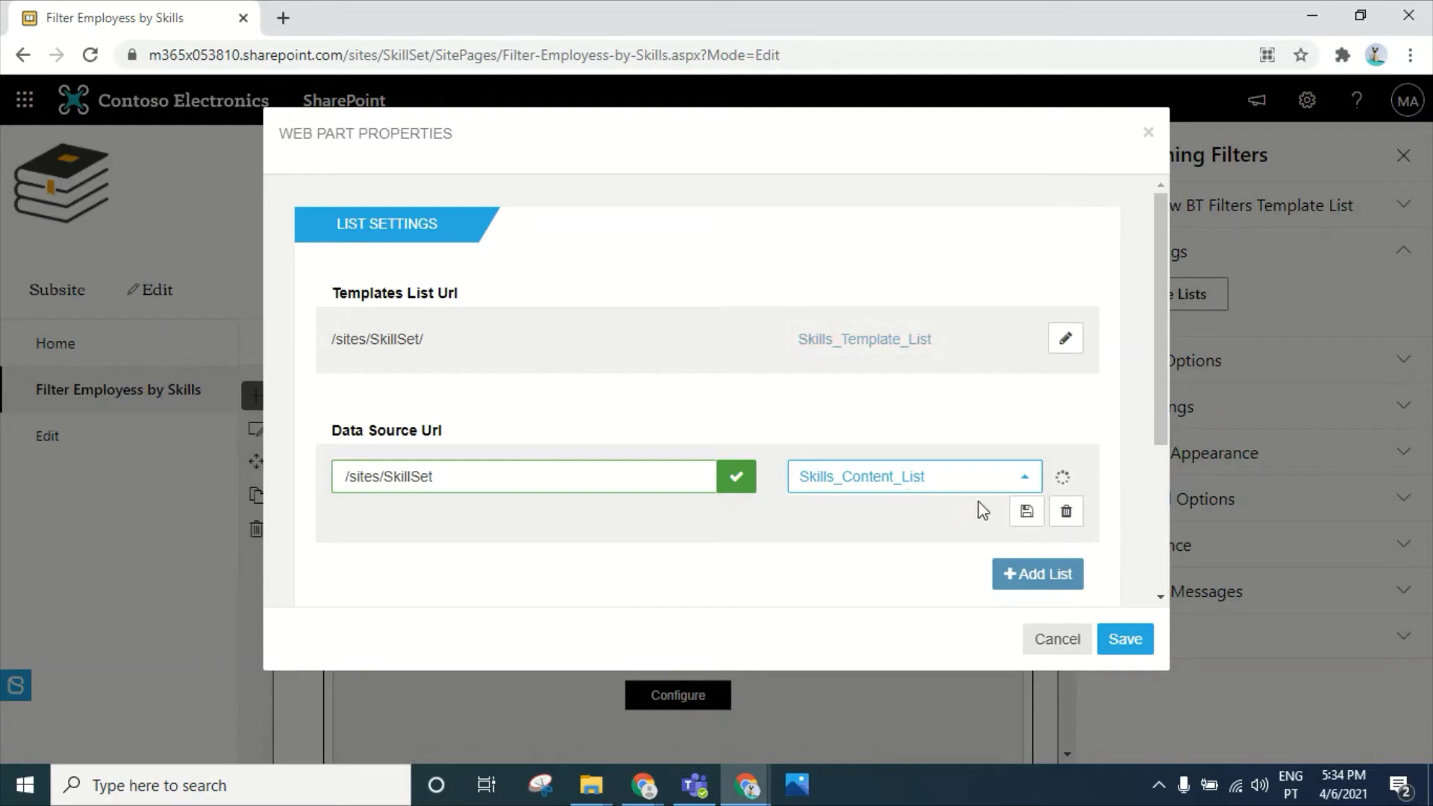
{"action": "scroll", "coordinate": [1015, 541], "scroll_direction": "down", "scroll_amount": 2}
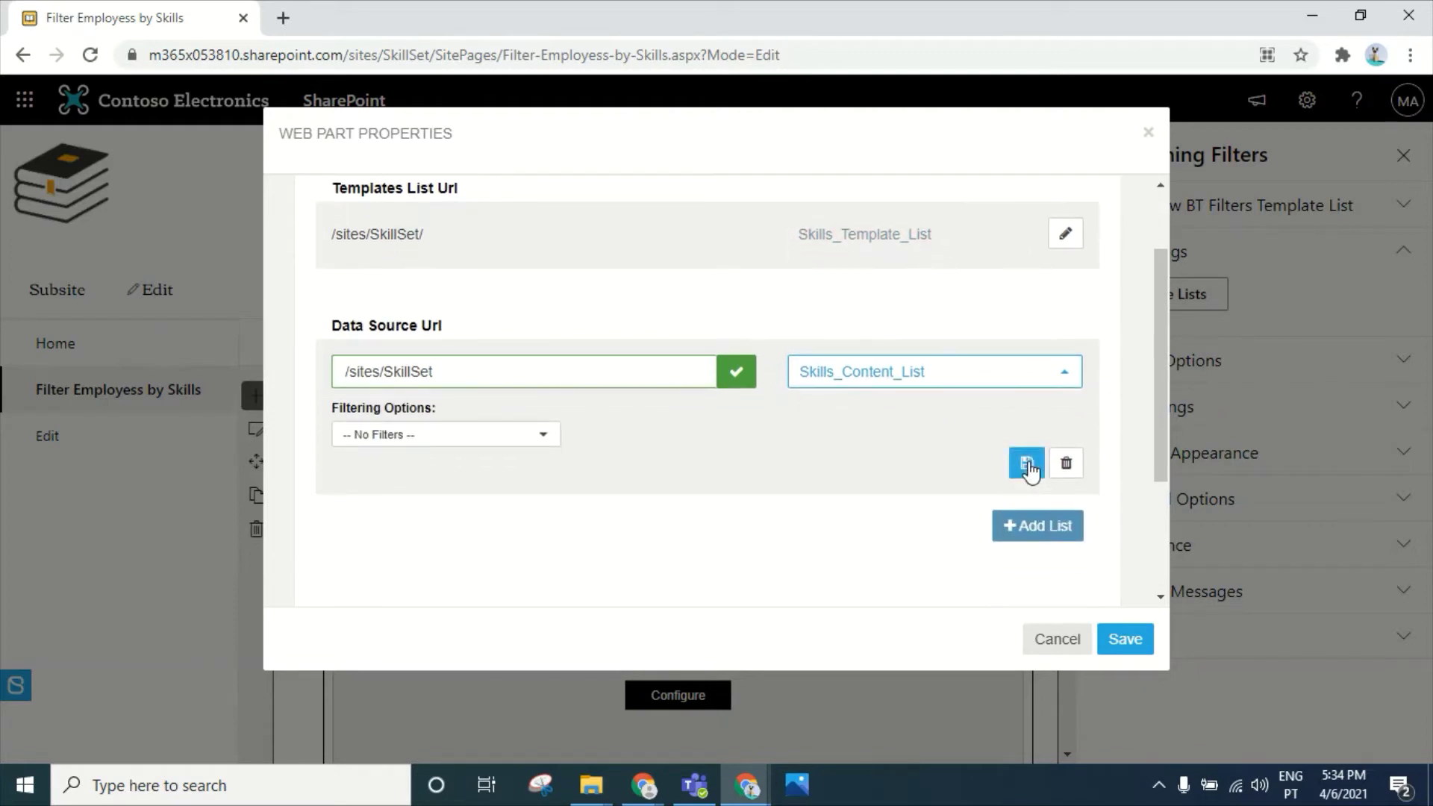
{"action": "left_click", "coordinate": [1027, 465]}
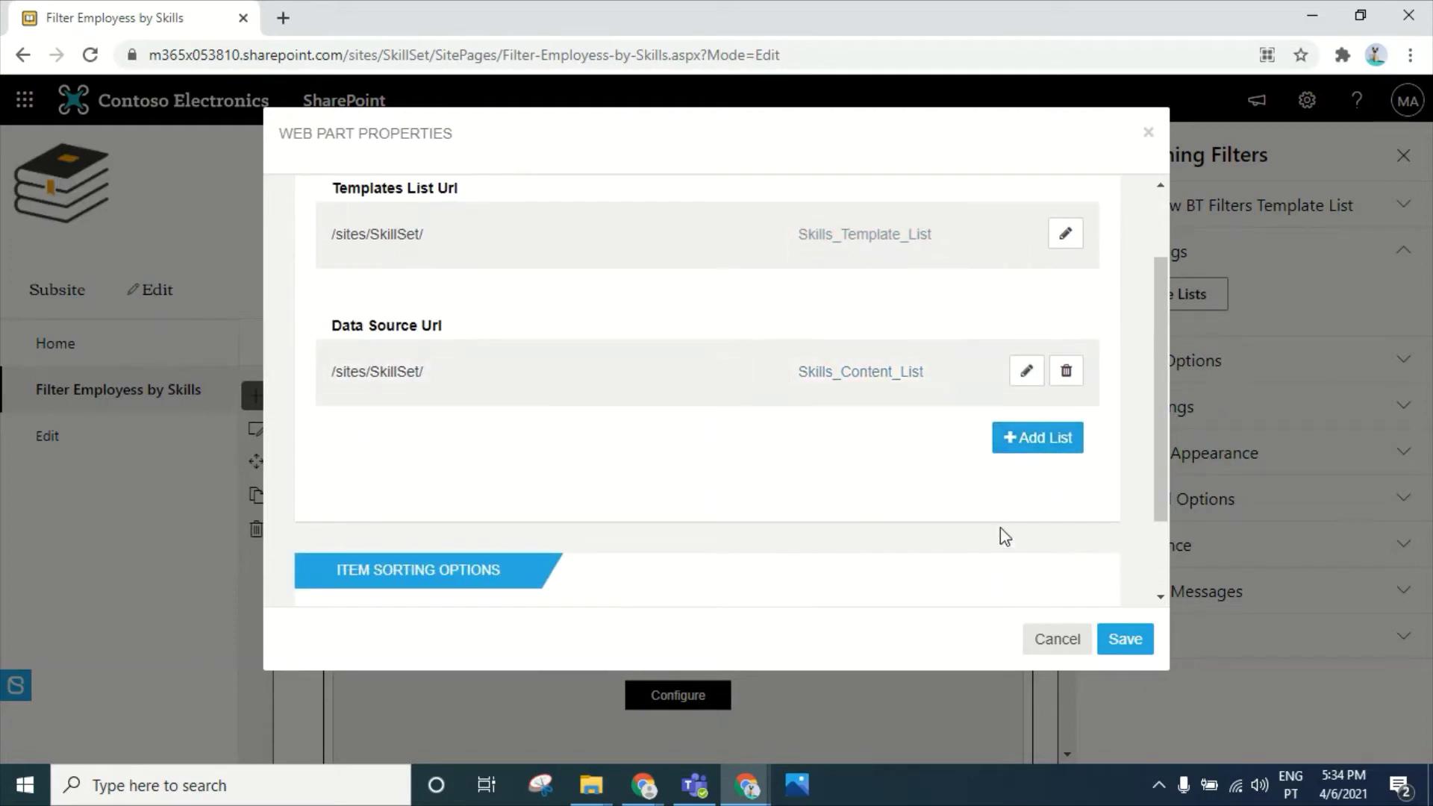
{"action": "left_click", "coordinate": [1123, 640]}
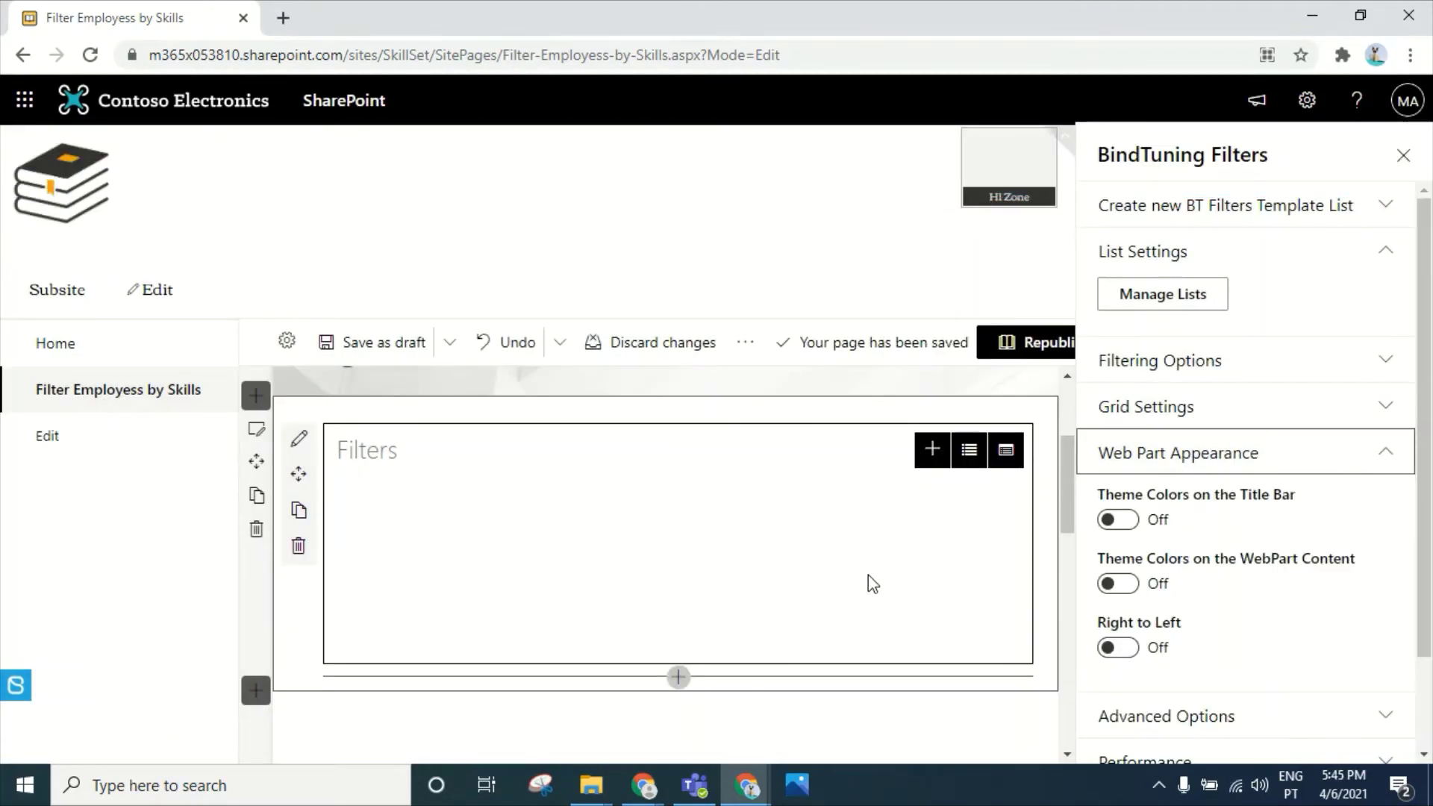
- Enable Theme Colors on the Title Bar in the Filters web part's appearance settings
{"action": "left_click", "coordinate": [1162, 449]}
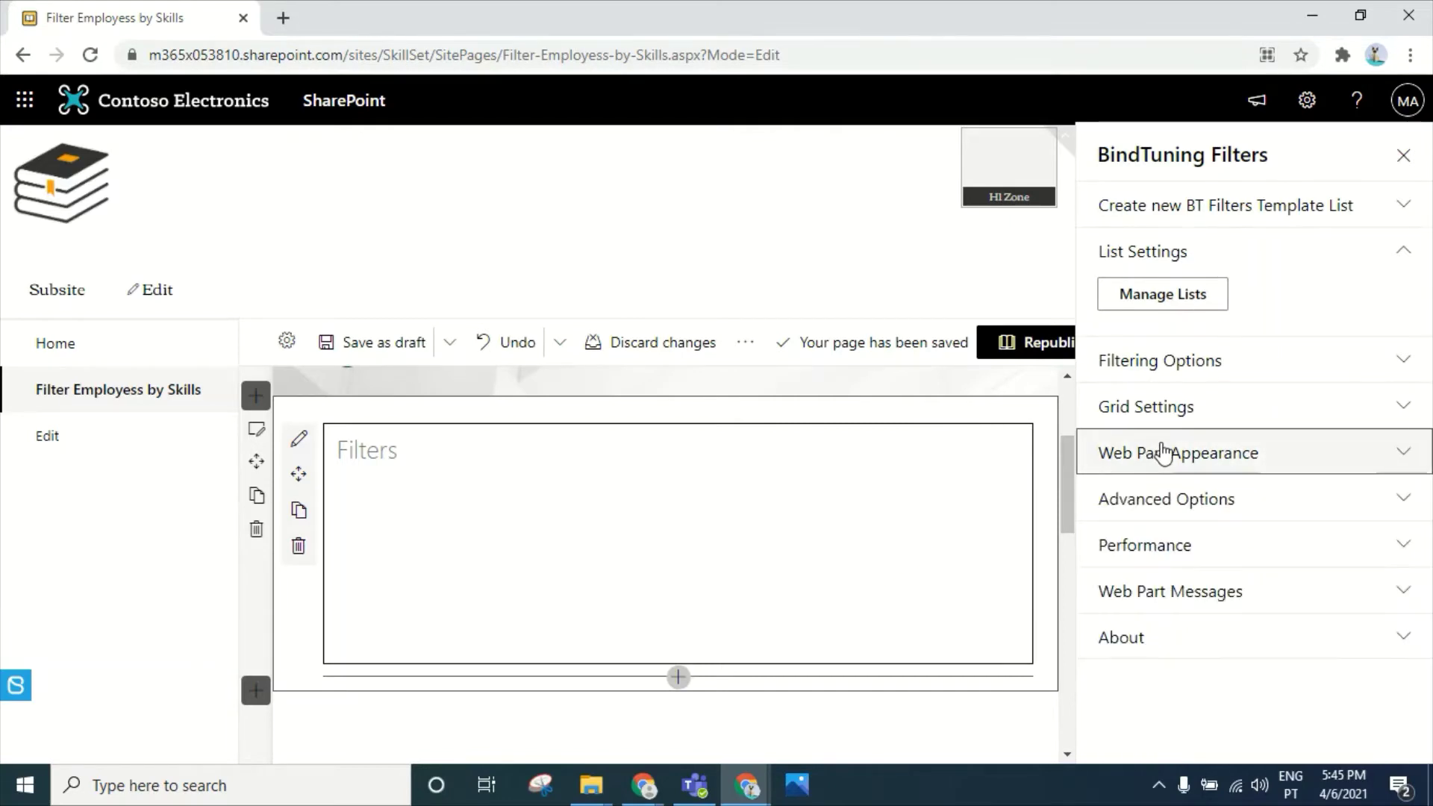
{"action": "mouse_move", "coordinate": [892, 378]}
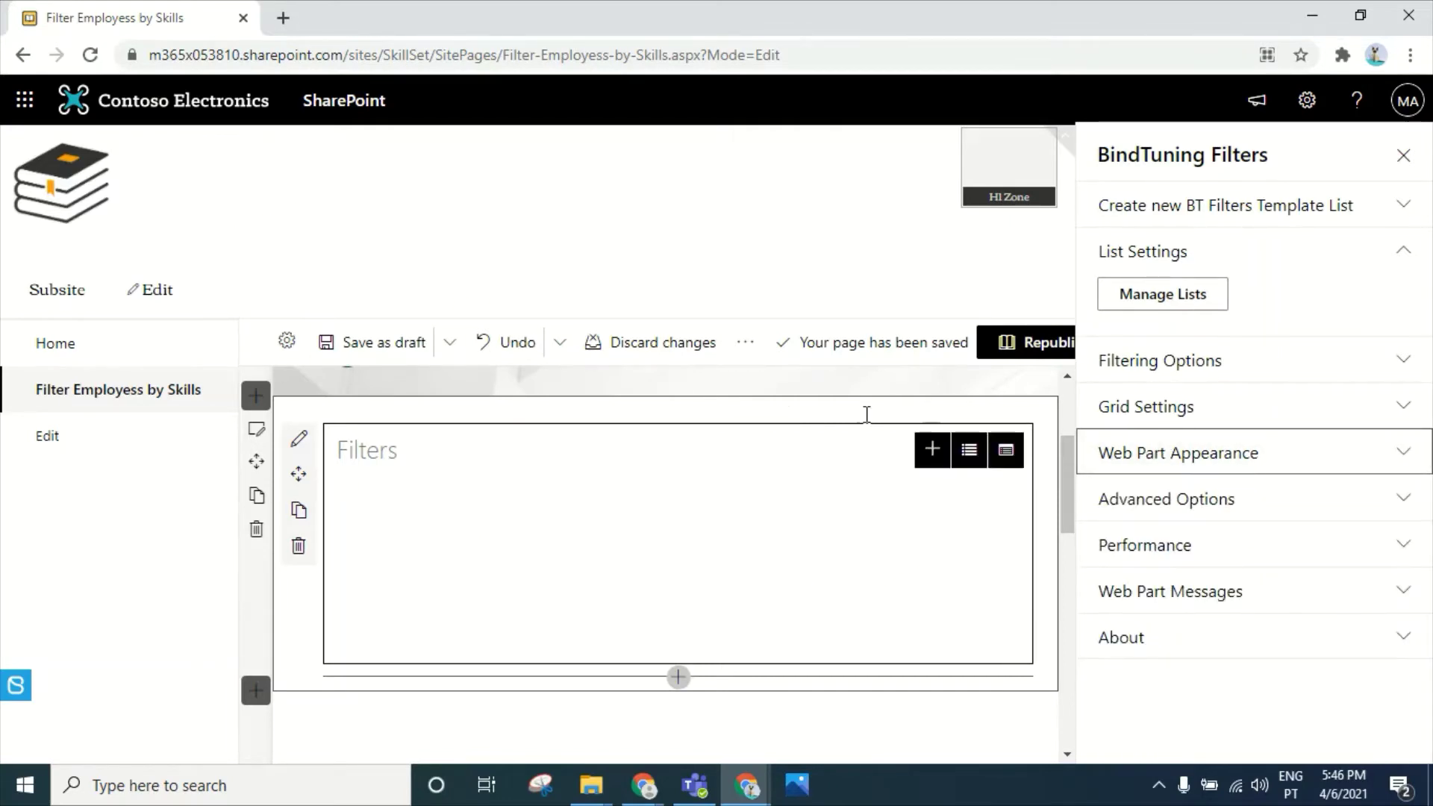
{"action": "left_click", "coordinate": [1265, 462]}
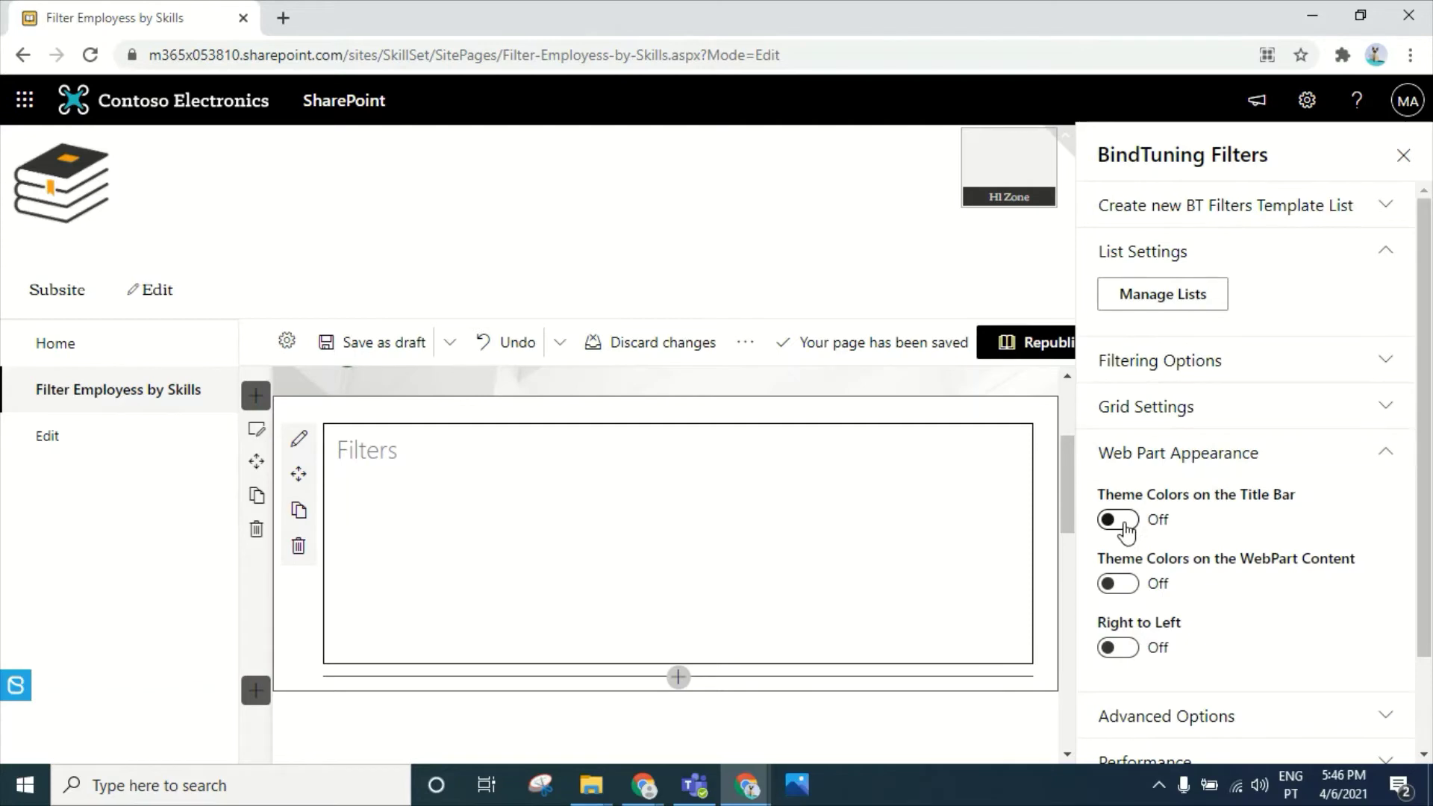
{"action": "left_click", "coordinate": [1125, 528]}
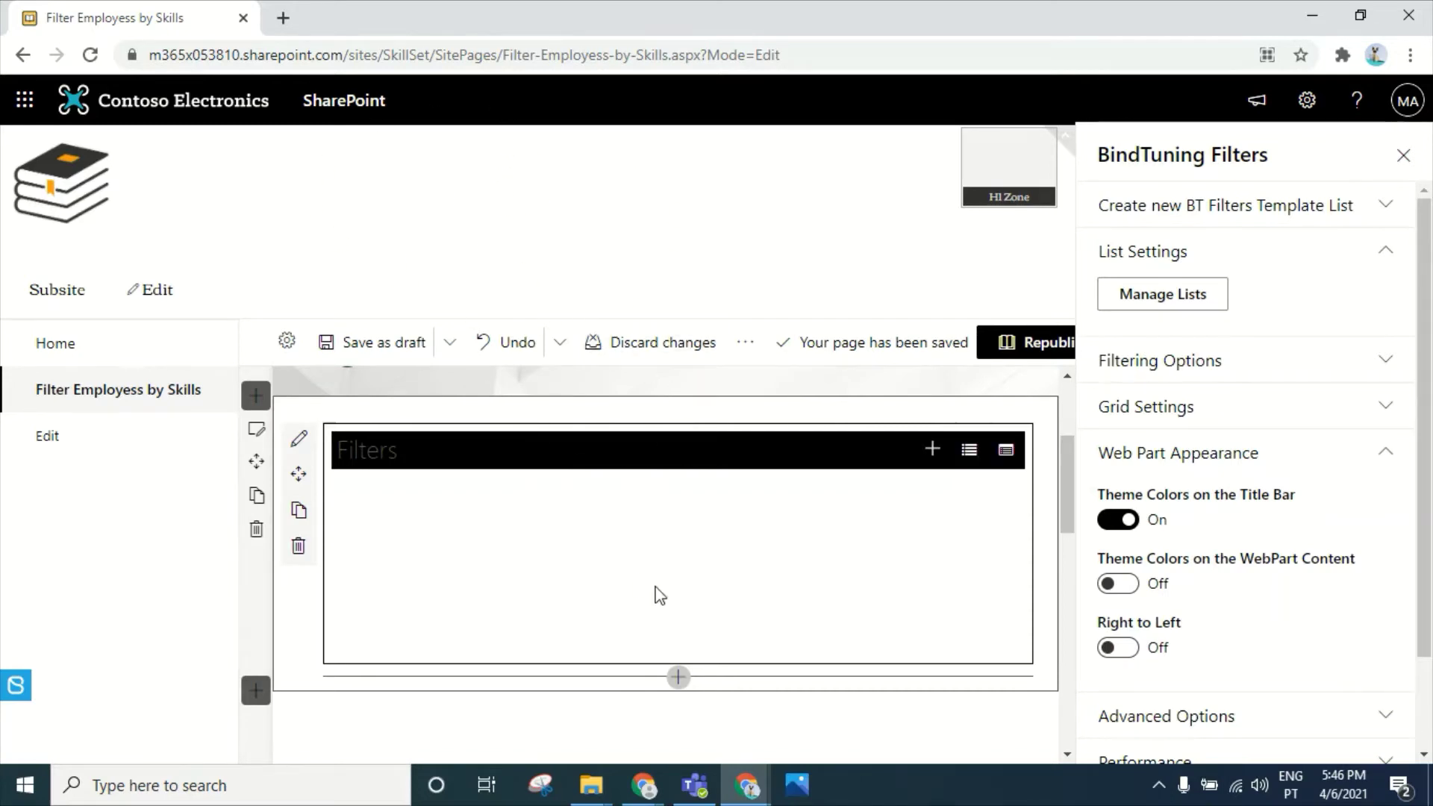
- Turn the web part's Always Show BT Buttons option on and back off in the advanced options
{"action": "left_click", "coordinate": [1247, 455]}
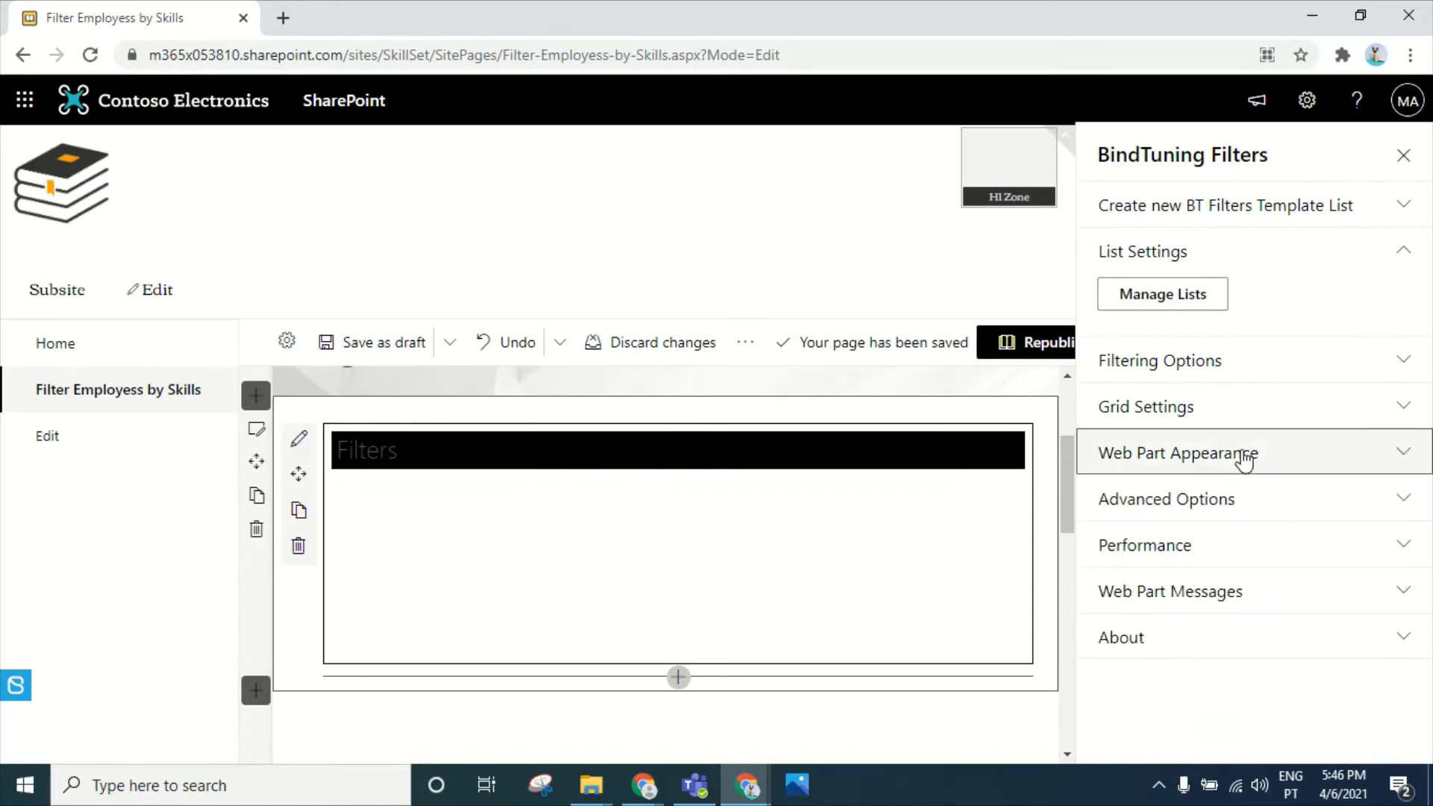
{"action": "left_click", "coordinate": [1183, 508]}
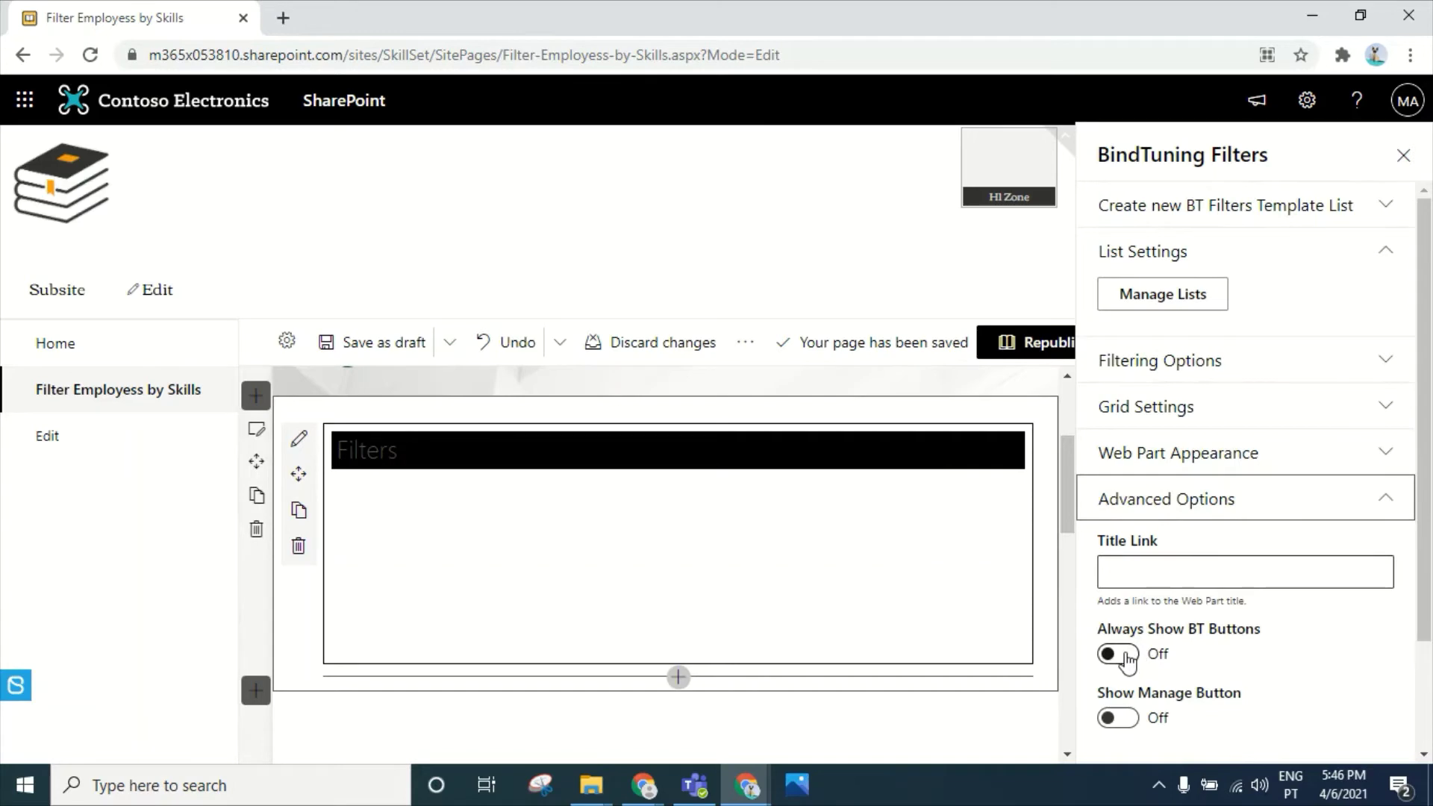
{"action": "left_click", "coordinate": [1128, 660]}
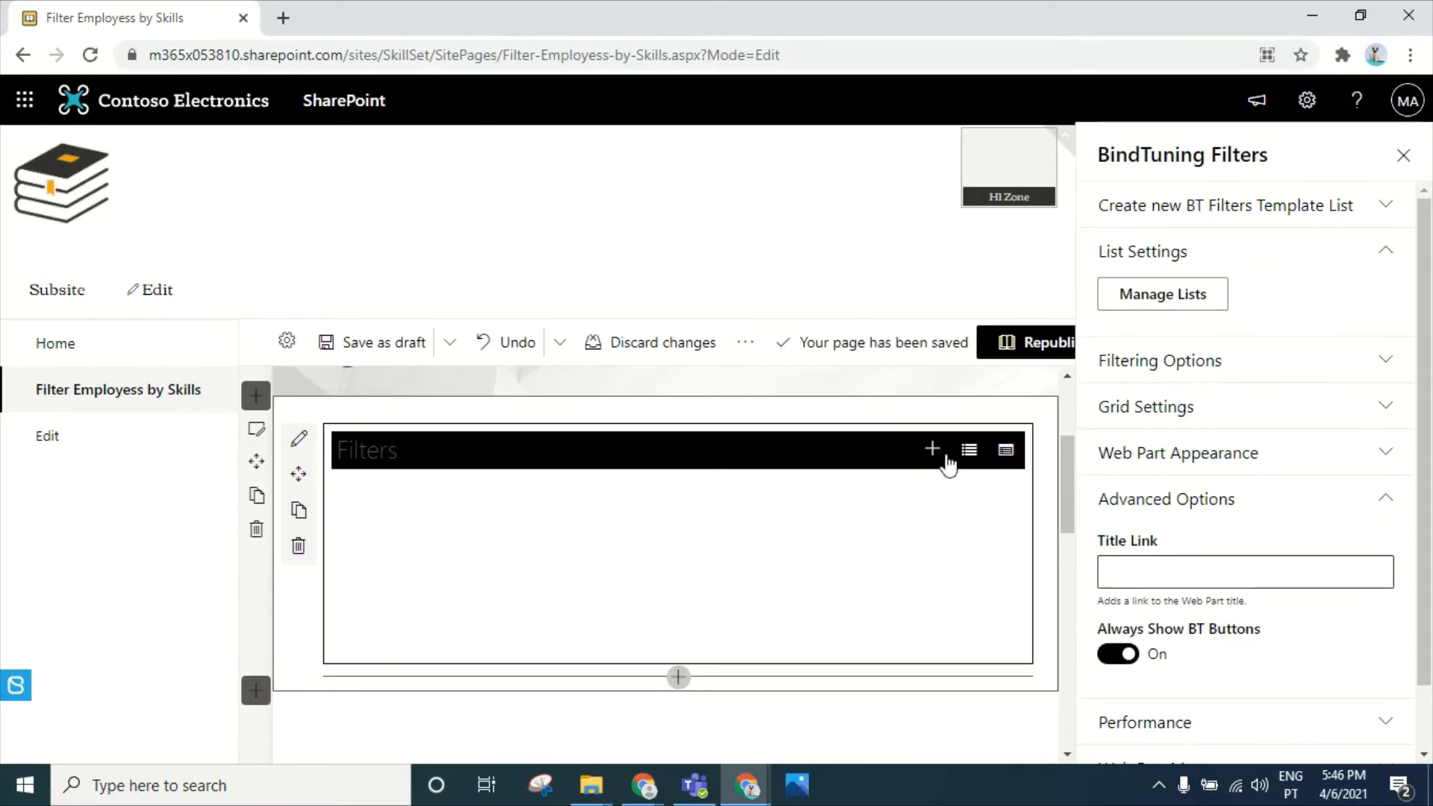
{"action": "left_click", "coordinate": [1123, 656]}
- Open the existing template in the Filters template list for editing and review its link, front tile, back tile and animation settings
{"action": "mouse_move", "coordinate": [970, 464]}
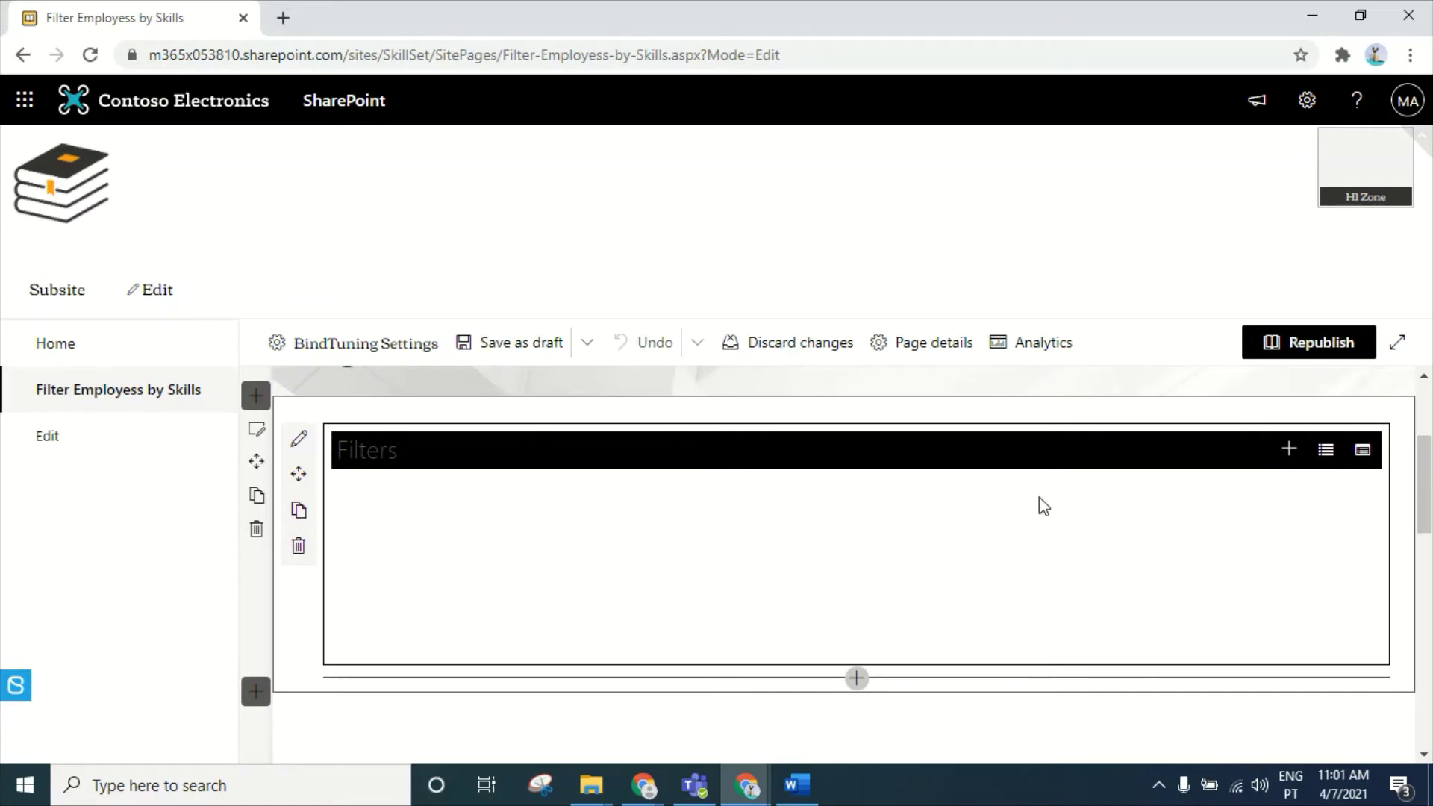
{"action": "left_click", "coordinate": [1324, 471]}
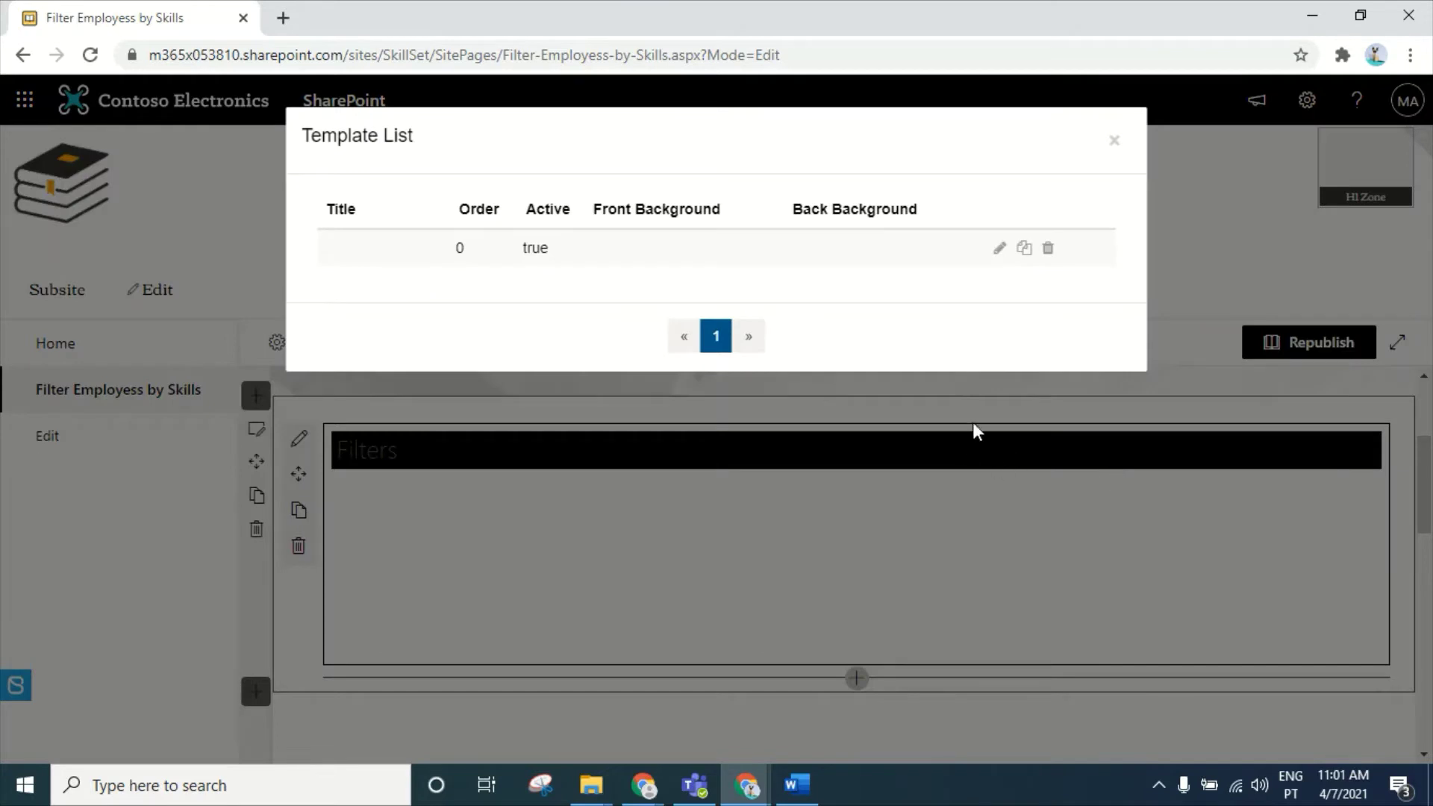
{"action": "left_click", "coordinate": [998, 254]}
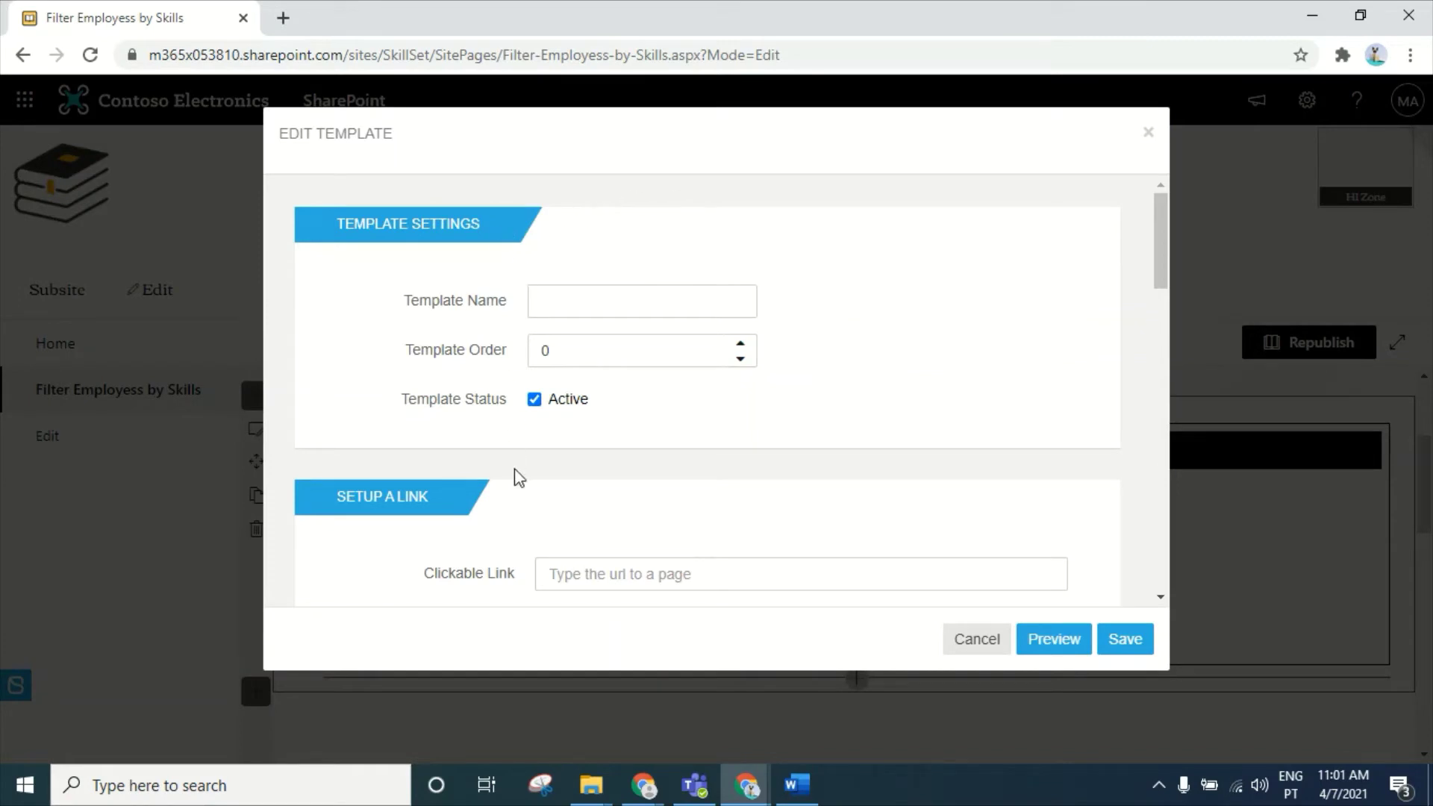
{"action": "scroll", "coordinate": [454, 498], "scroll_direction": "down", "scroll_amount": 4}
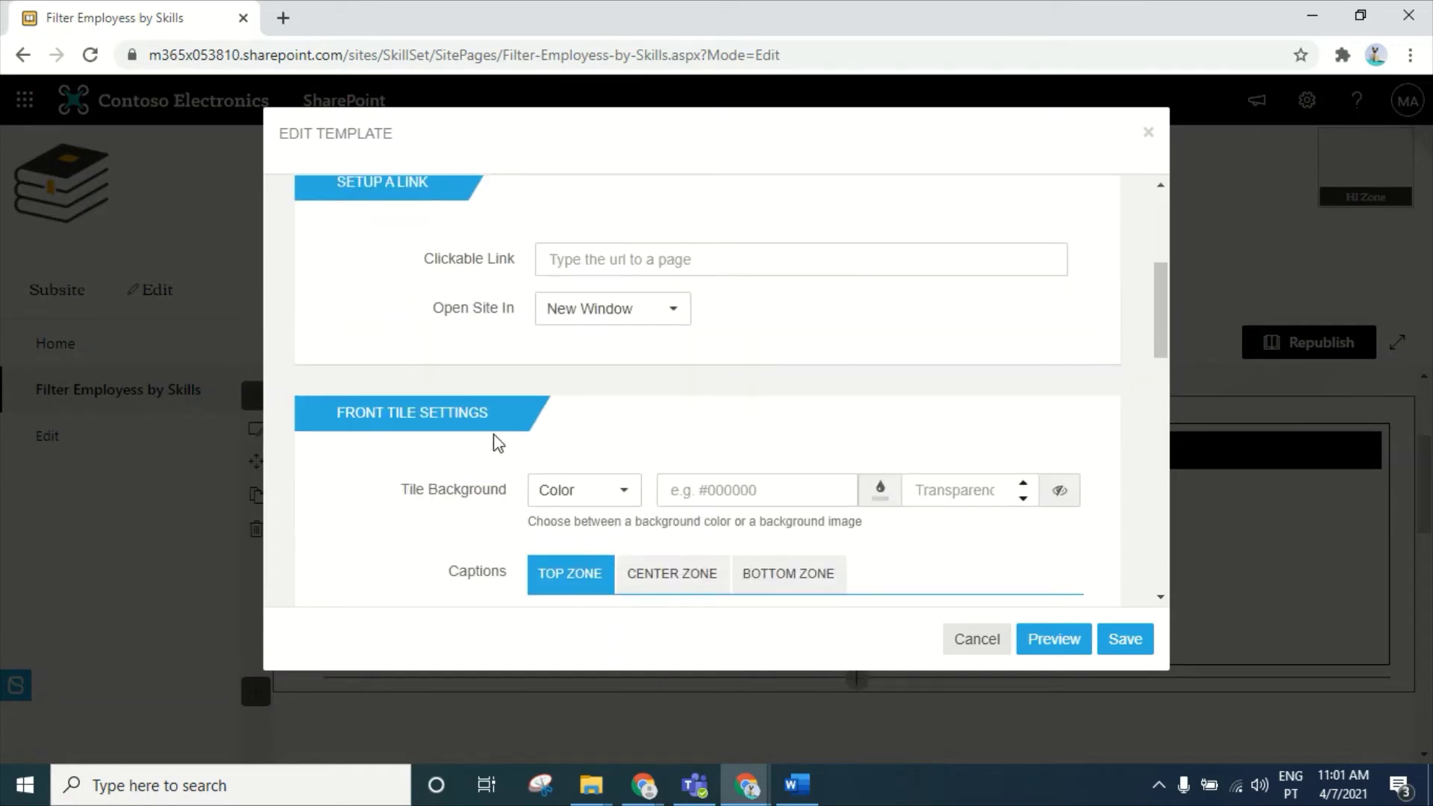
{"action": "scroll", "coordinate": [504, 403], "scroll_direction": "down", "scroll_amount": 8}
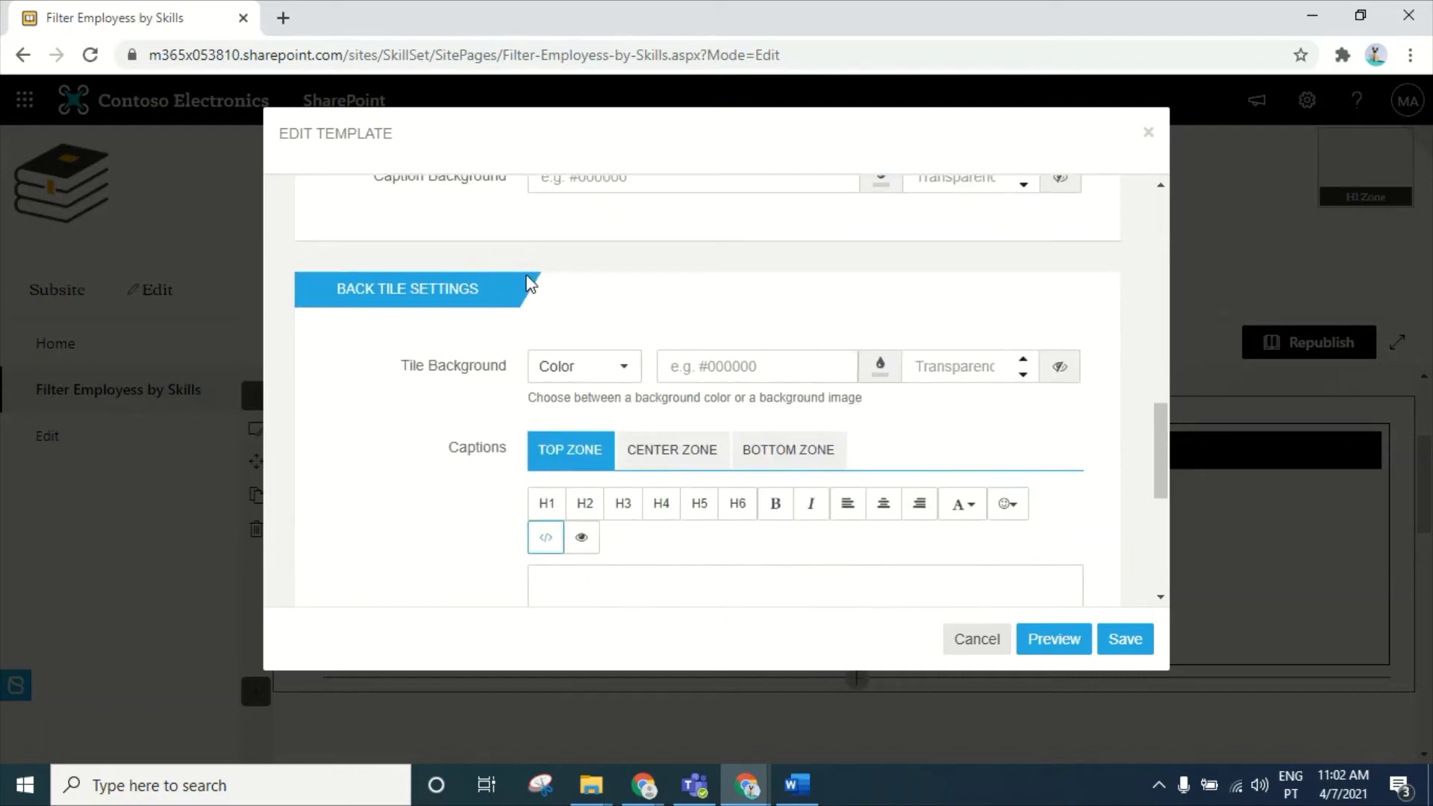
{"action": "scroll", "coordinate": [512, 414], "scroll_direction": "down", "scroll_amount": 6}
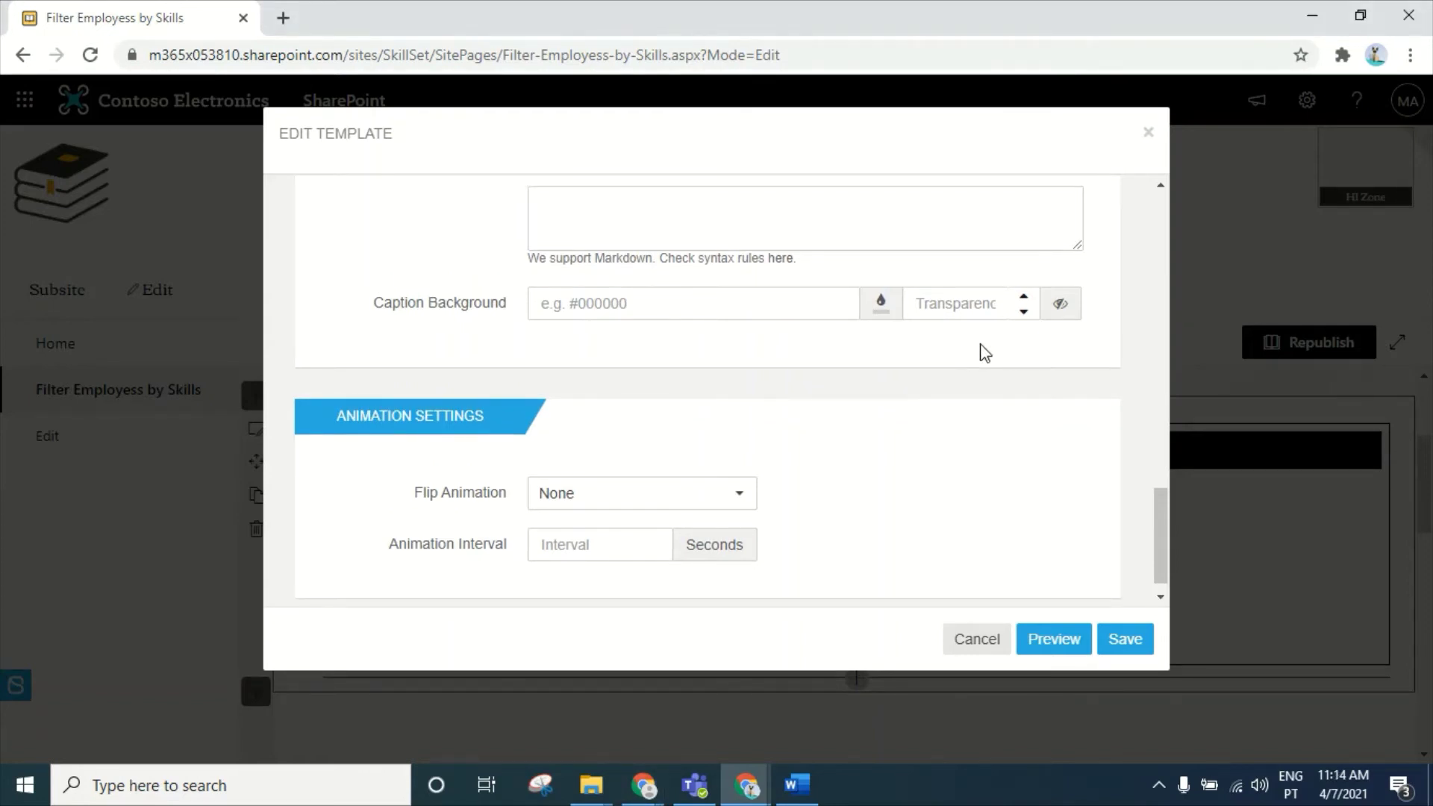
- Enter {{Title}} as the Top Zone caption in the front tile settings
{"action": "scroll", "coordinate": [985, 351], "scroll_direction": "up", "scroll_amount": 5}
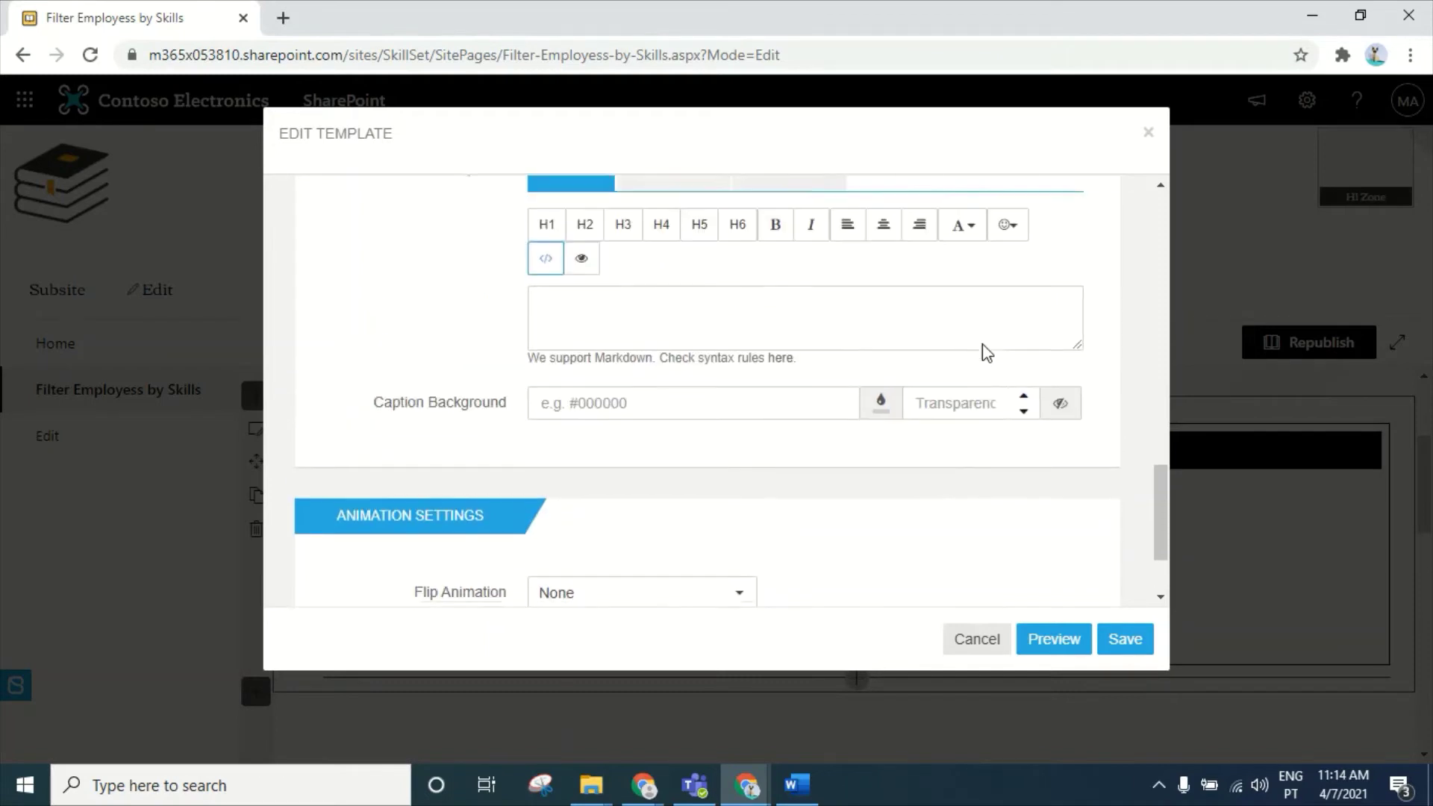
{"action": "scroll", "coordinate": [986, 345], "scroll_direction": "up", "scroll_amount": 6}
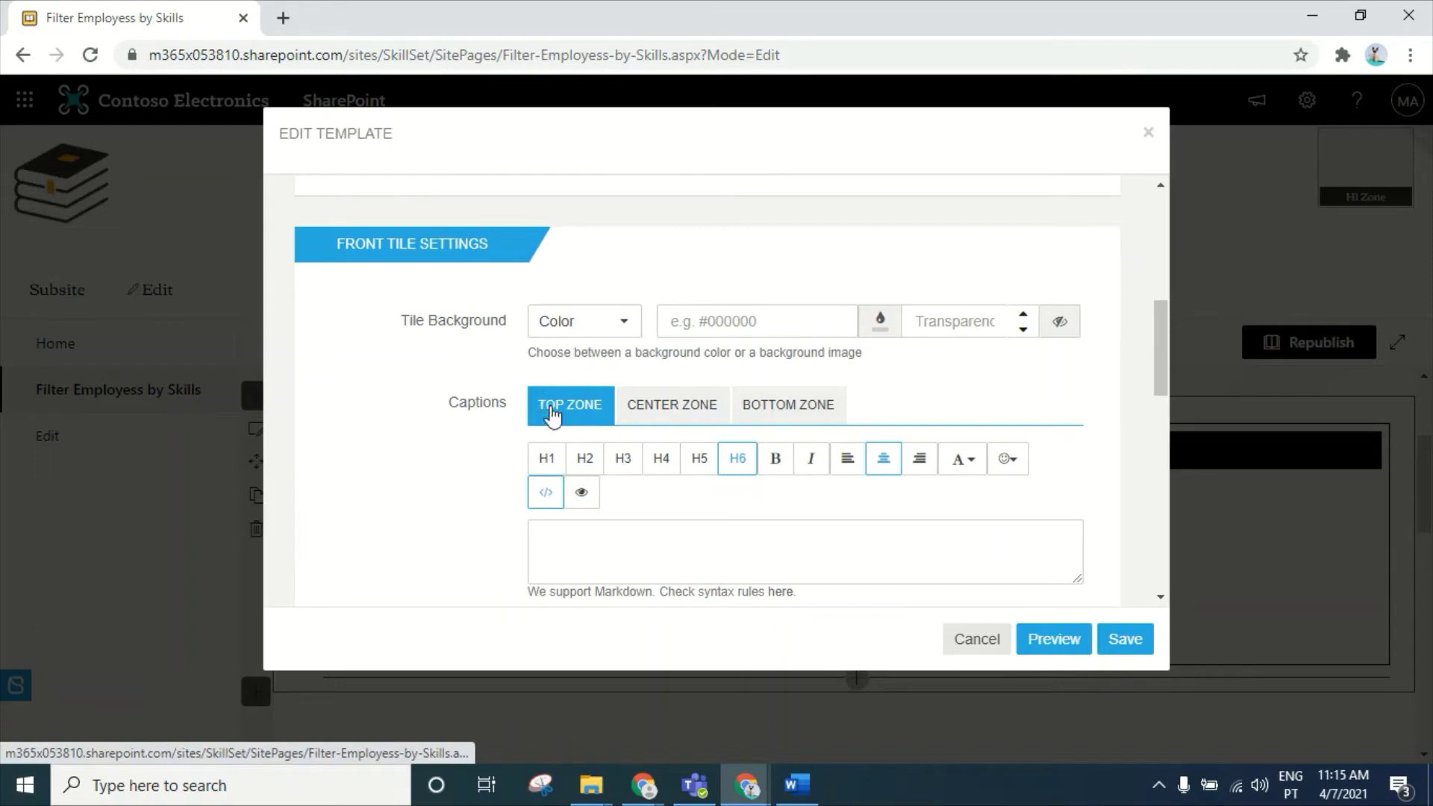
{"action": "left_click", "coordinate": [599, 559]}
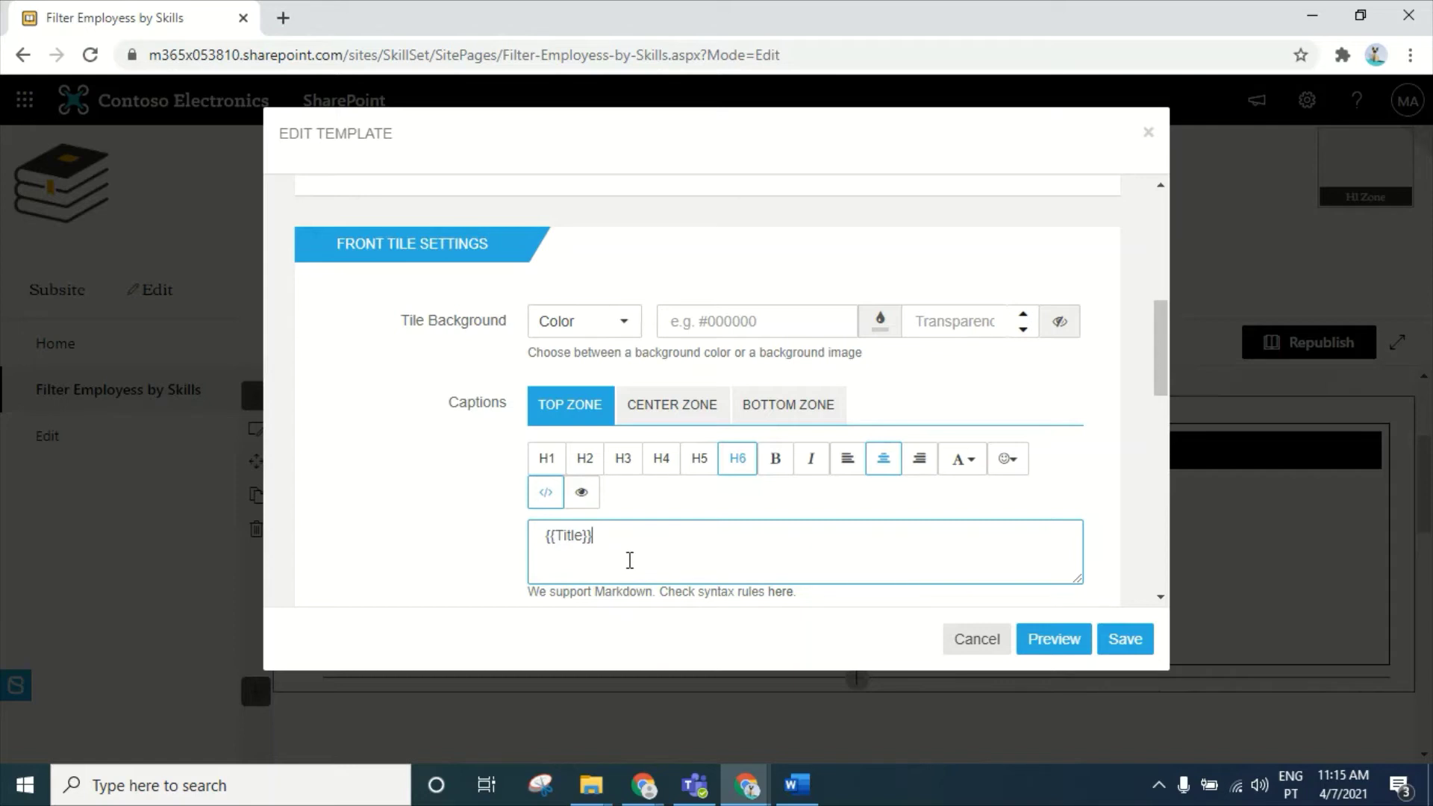
- Format the front tile's {{Title}} caption as a bold, centered H6 heading in the white tuning6 theme color
{"action": "left_click_drag", "start_coordinate": [627, 546], "coordinate": [537, 537]}
{"action": "left_click", "coordinate": [738, 466]}
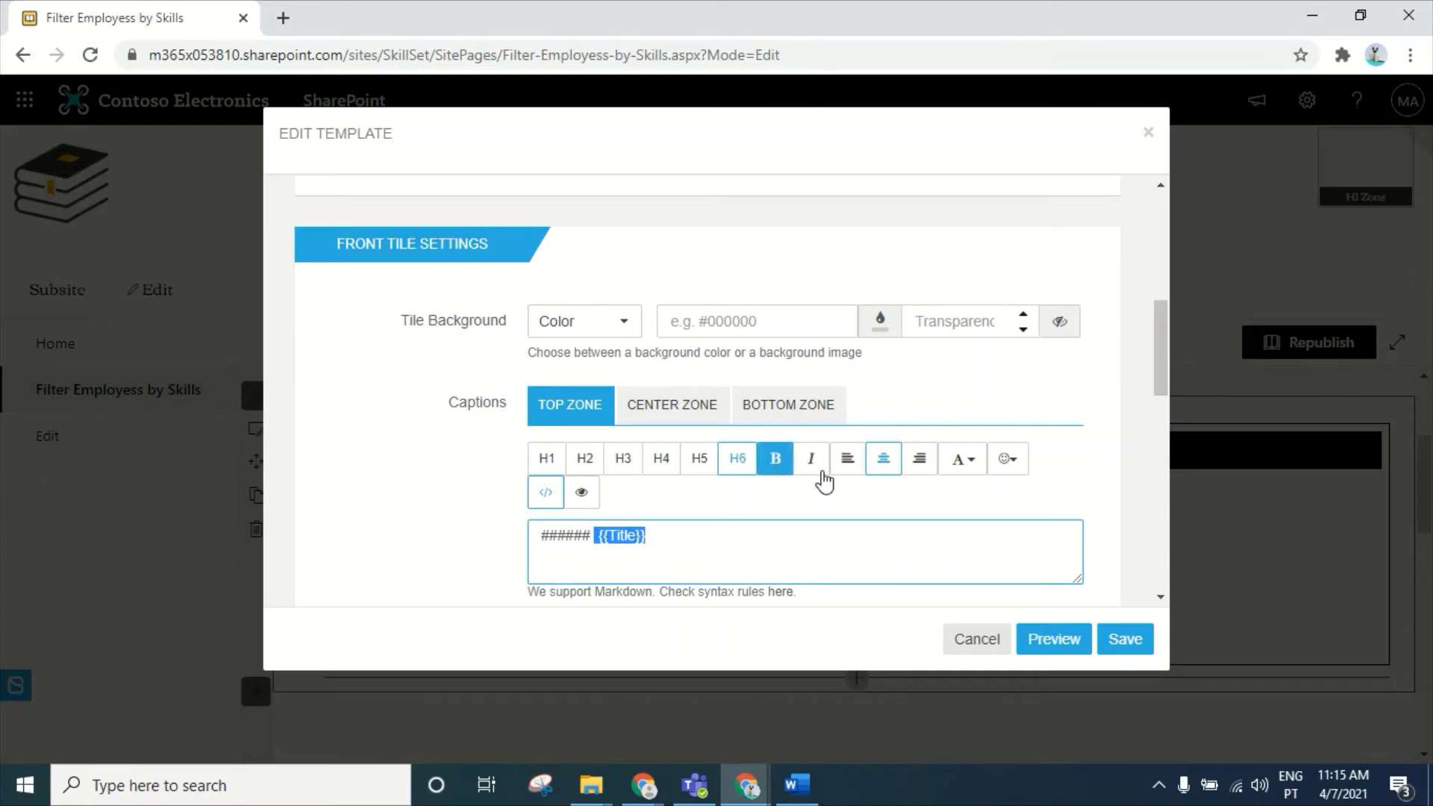
{"action": "left_click", "coordinate": [776, 470]}
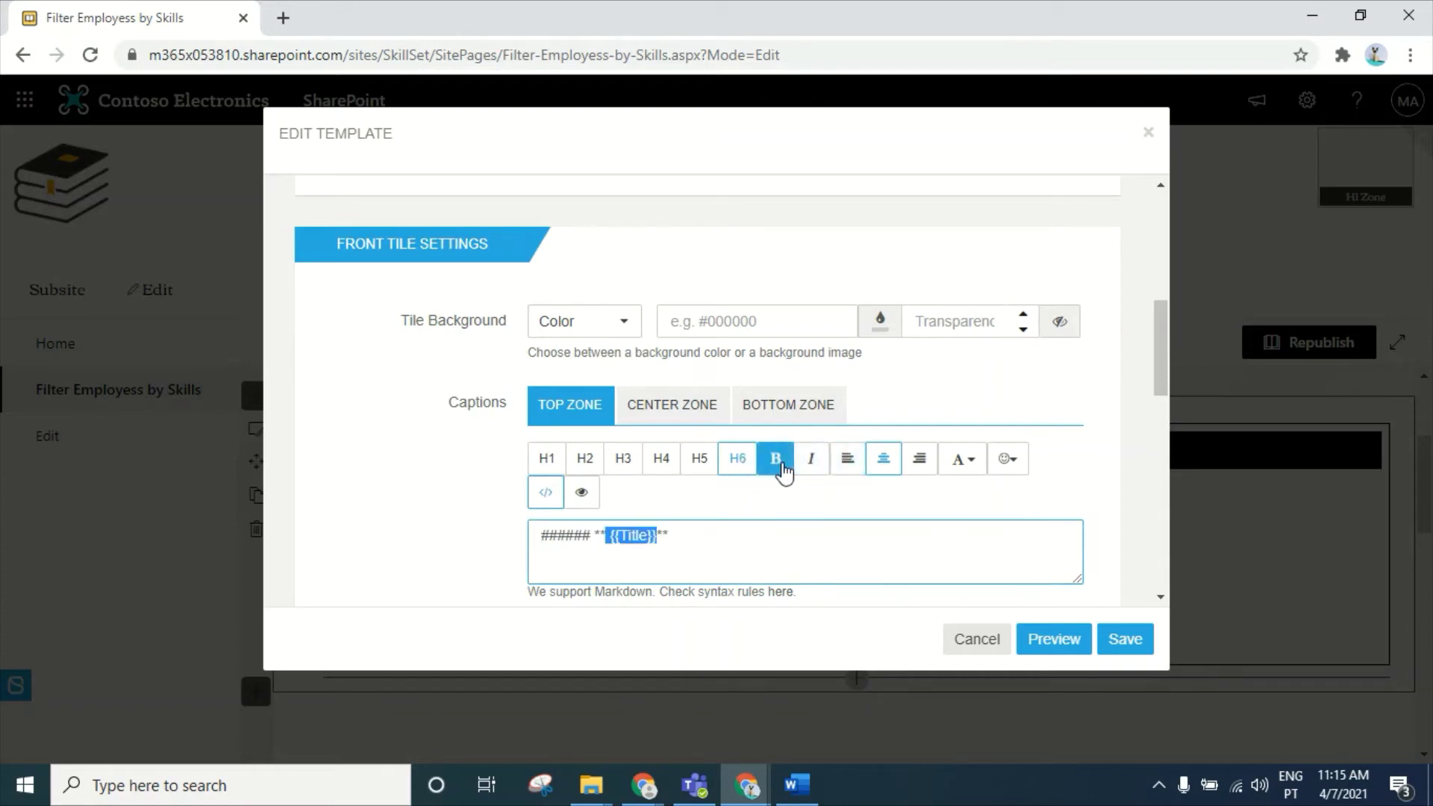
{"action": "left_click", "coordinate": [891, 461]}
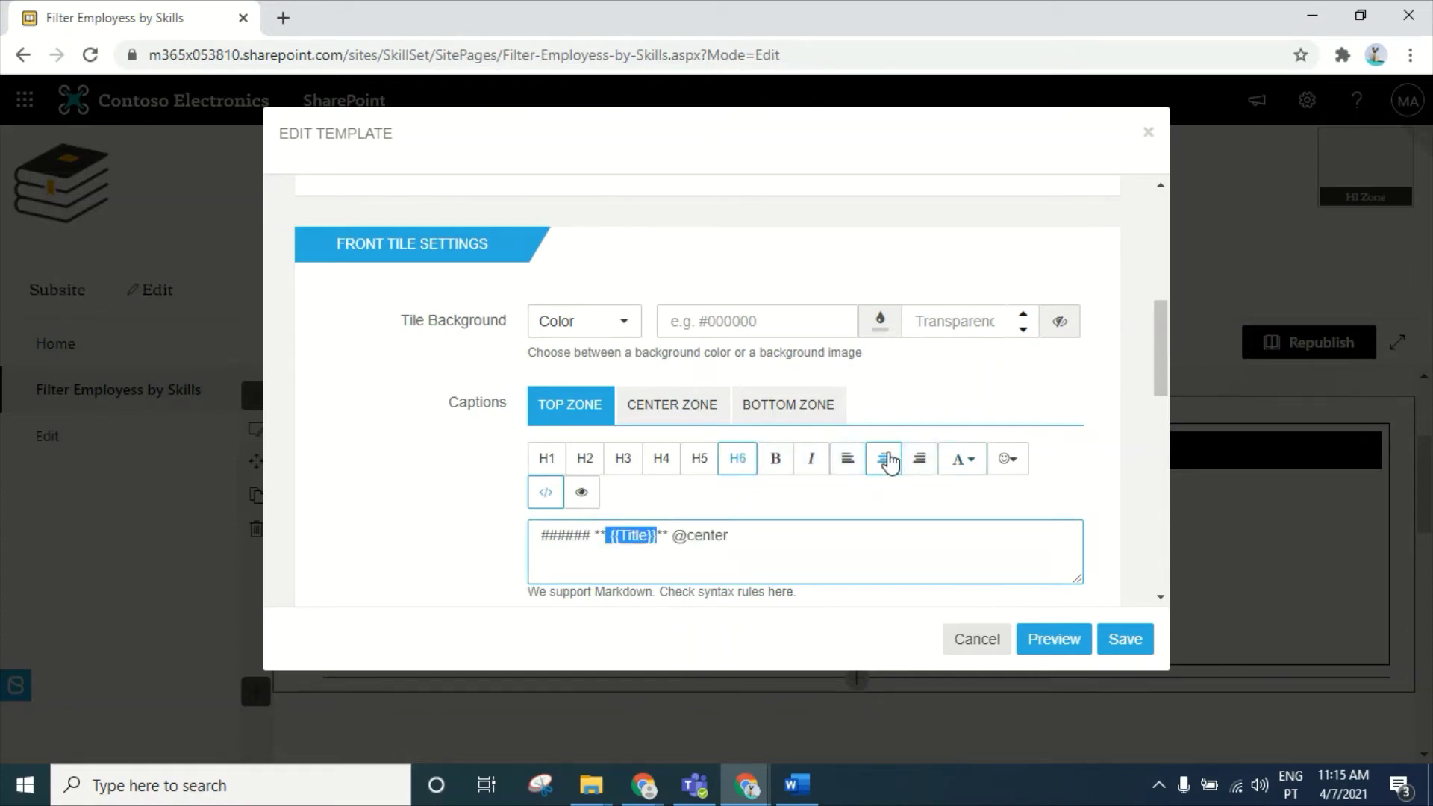
{"action": "left_click", "coordinate": [973, 467]}
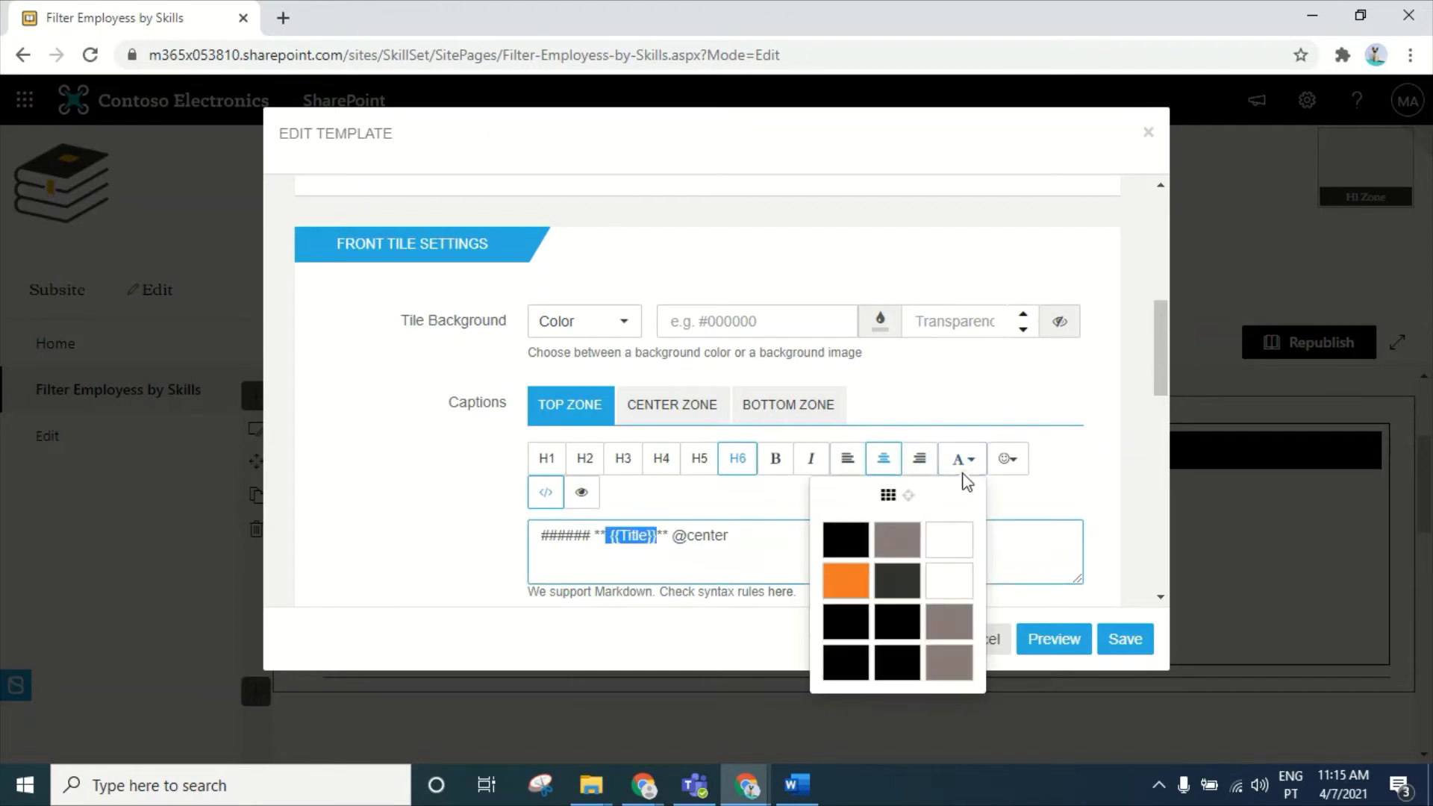
{"action": "left_click", "coordinate": [949, 589]}
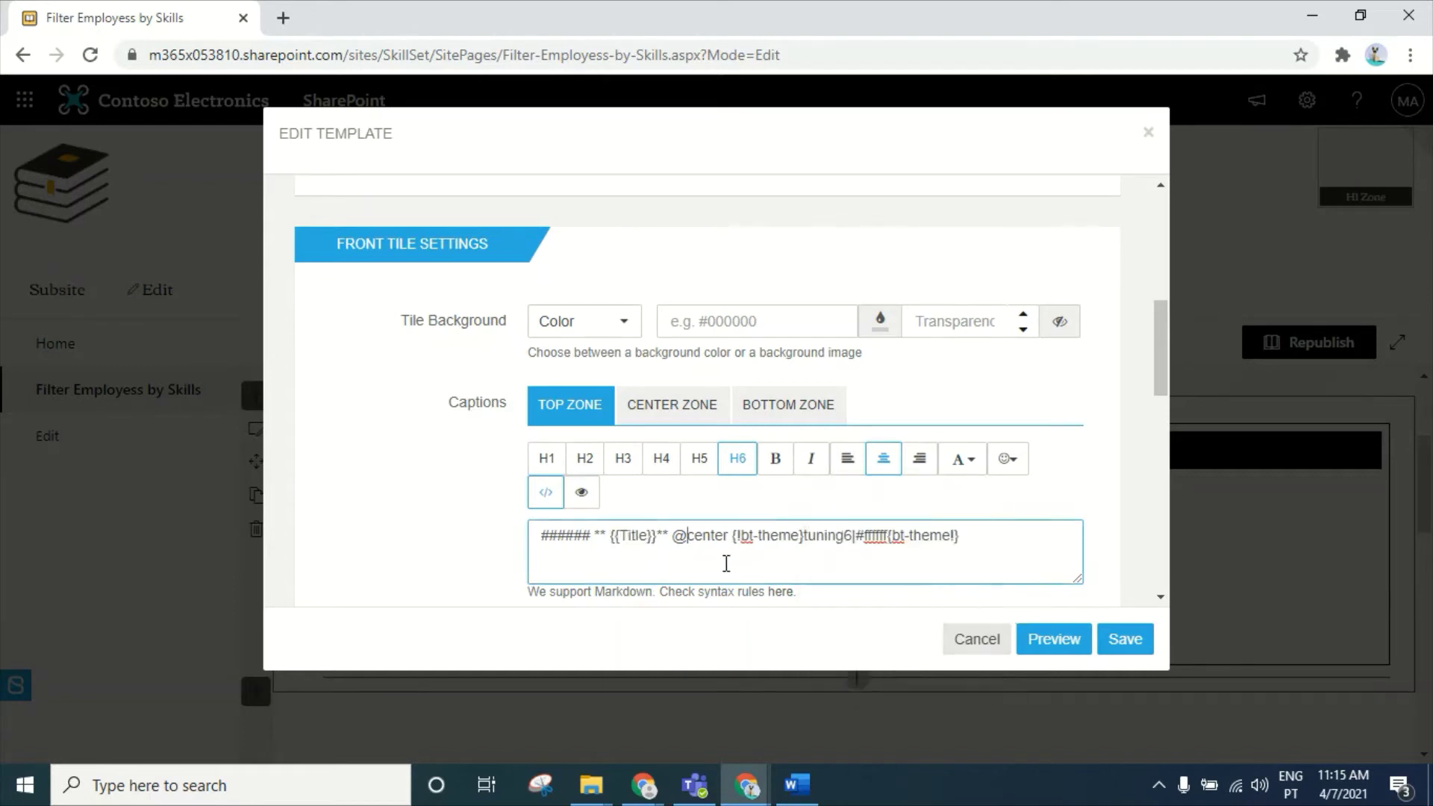
- Look at the available caption icons, then preview the formatted {{Title}} caption and return to its Markdown source
{"action": "left_click", "coordinate": [1020, 468]}
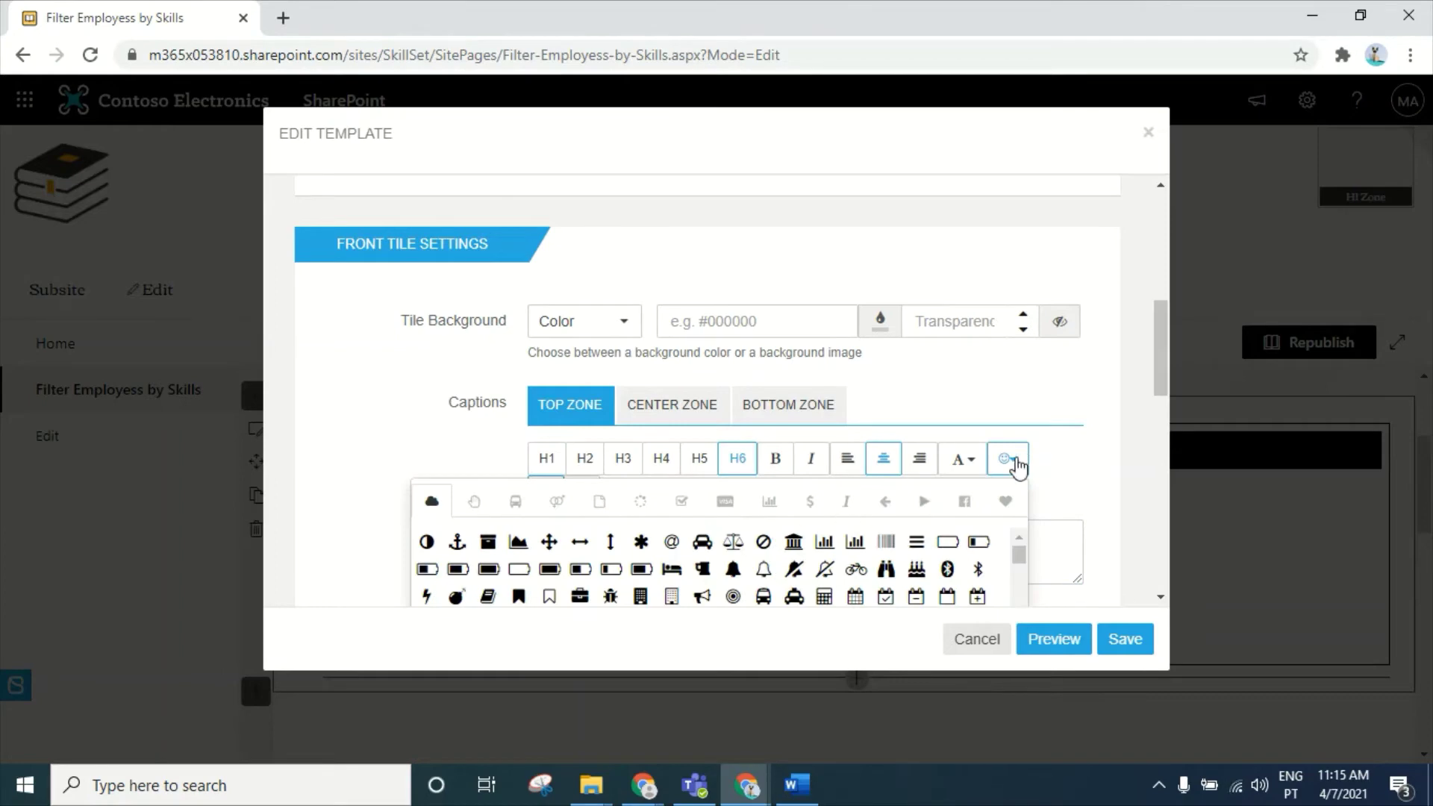
{"action": "left_click", "coordinate": [1012, 462]}
{"action": "left_click", "coordinate": [581, 494]}
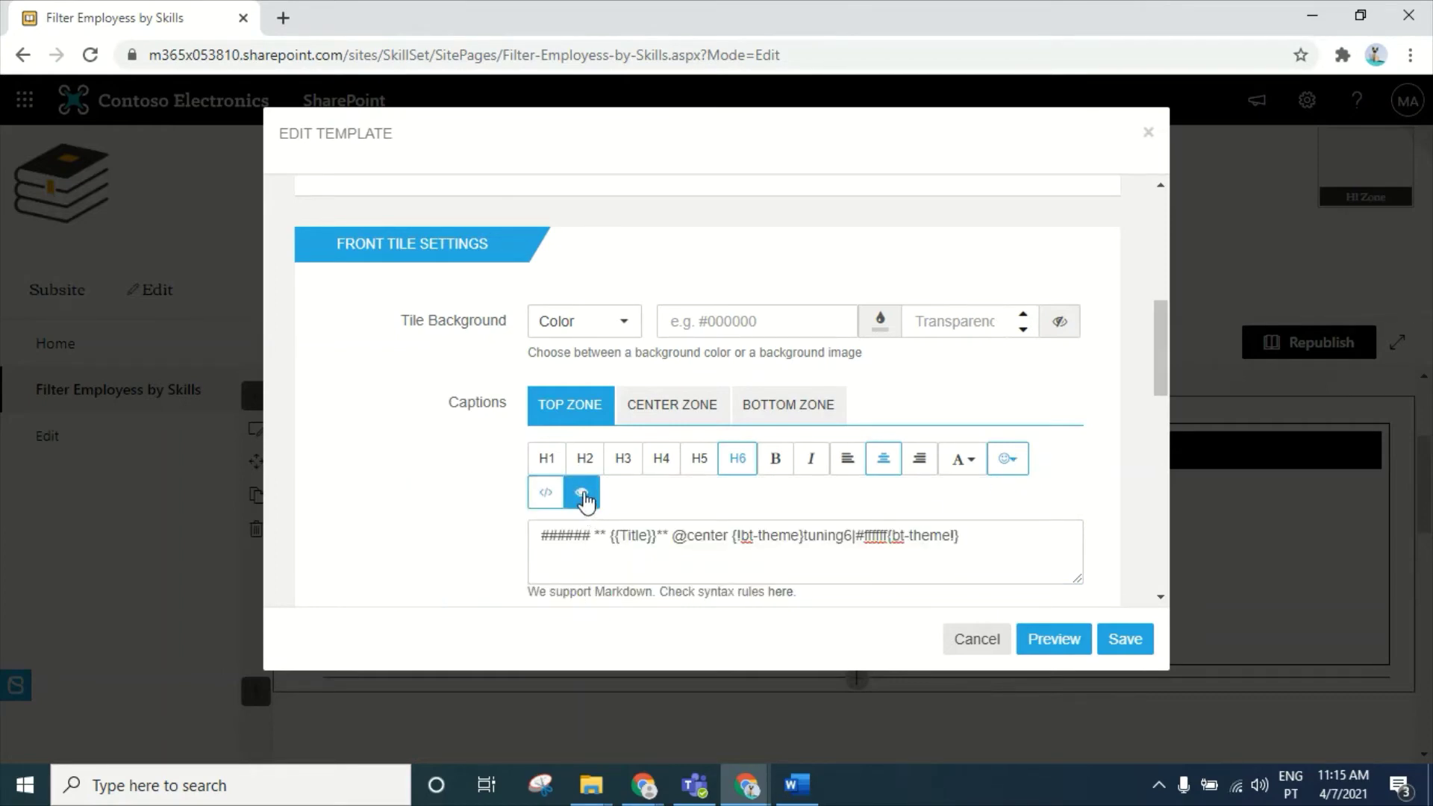
{"action": "left_click", "coordinate": [582, 500]}
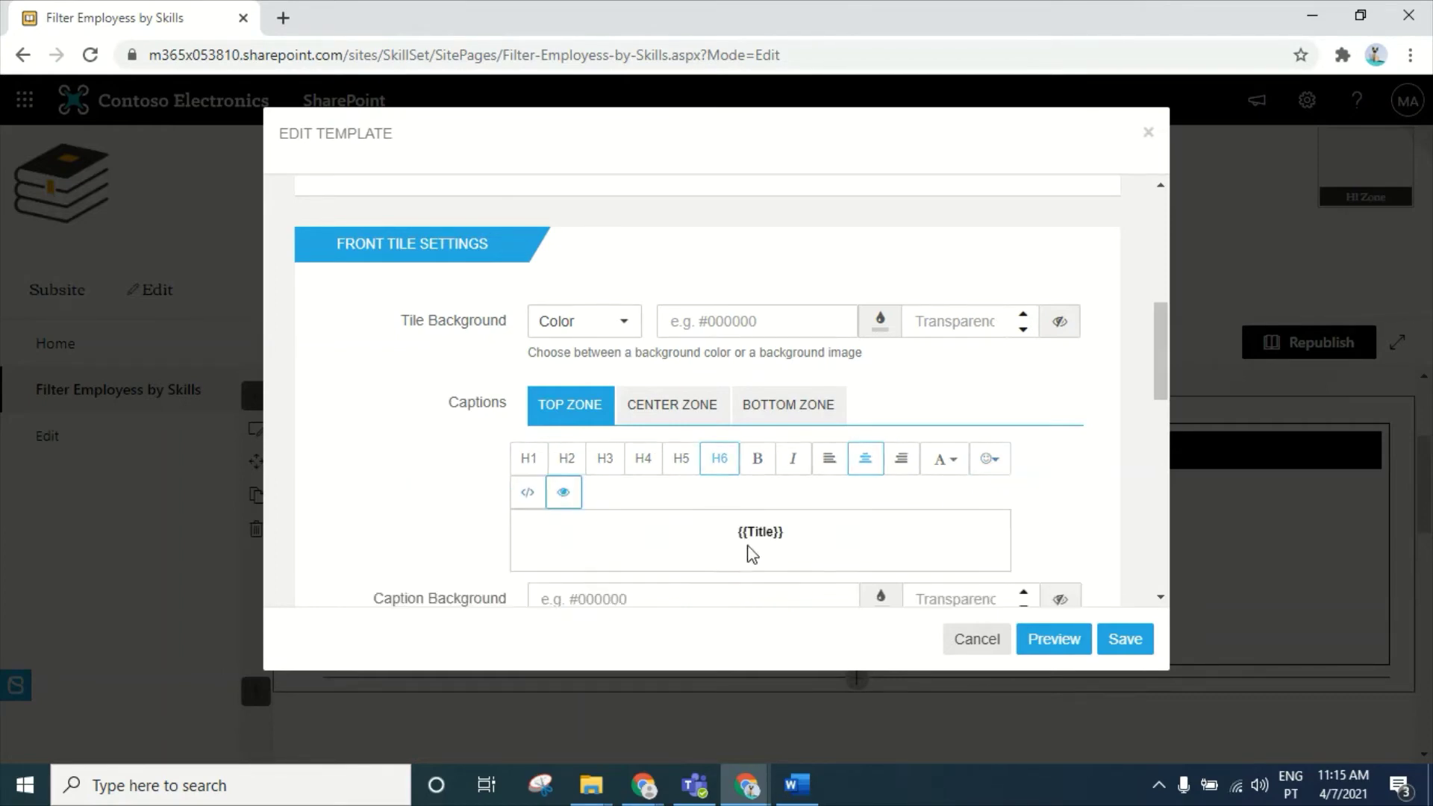
{"action": "left_click", "coordinate": [528, 492]}
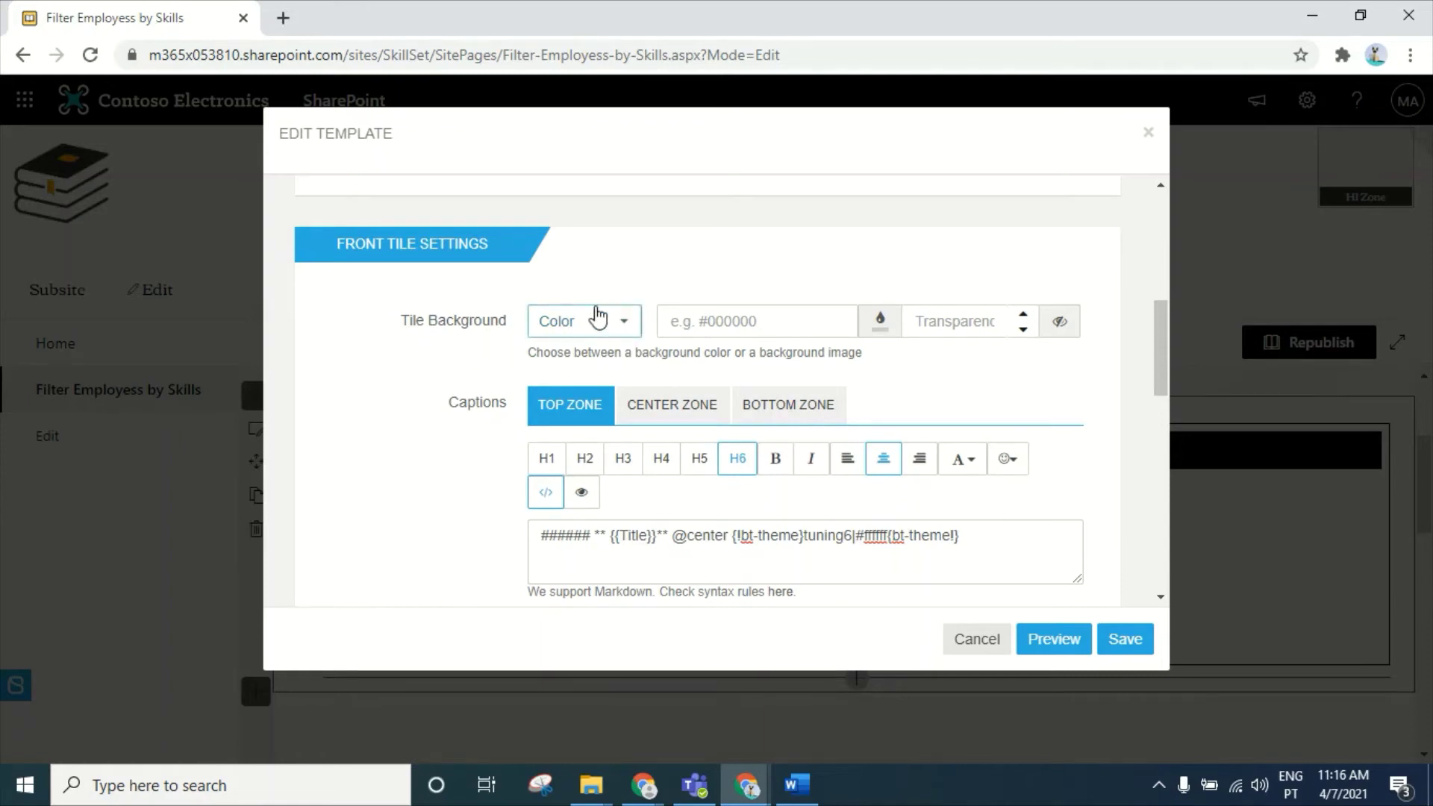
- Set the front tile background to the theme color Tuning Color 4
{"action": "left_click", "coordinate": [758, 322]}
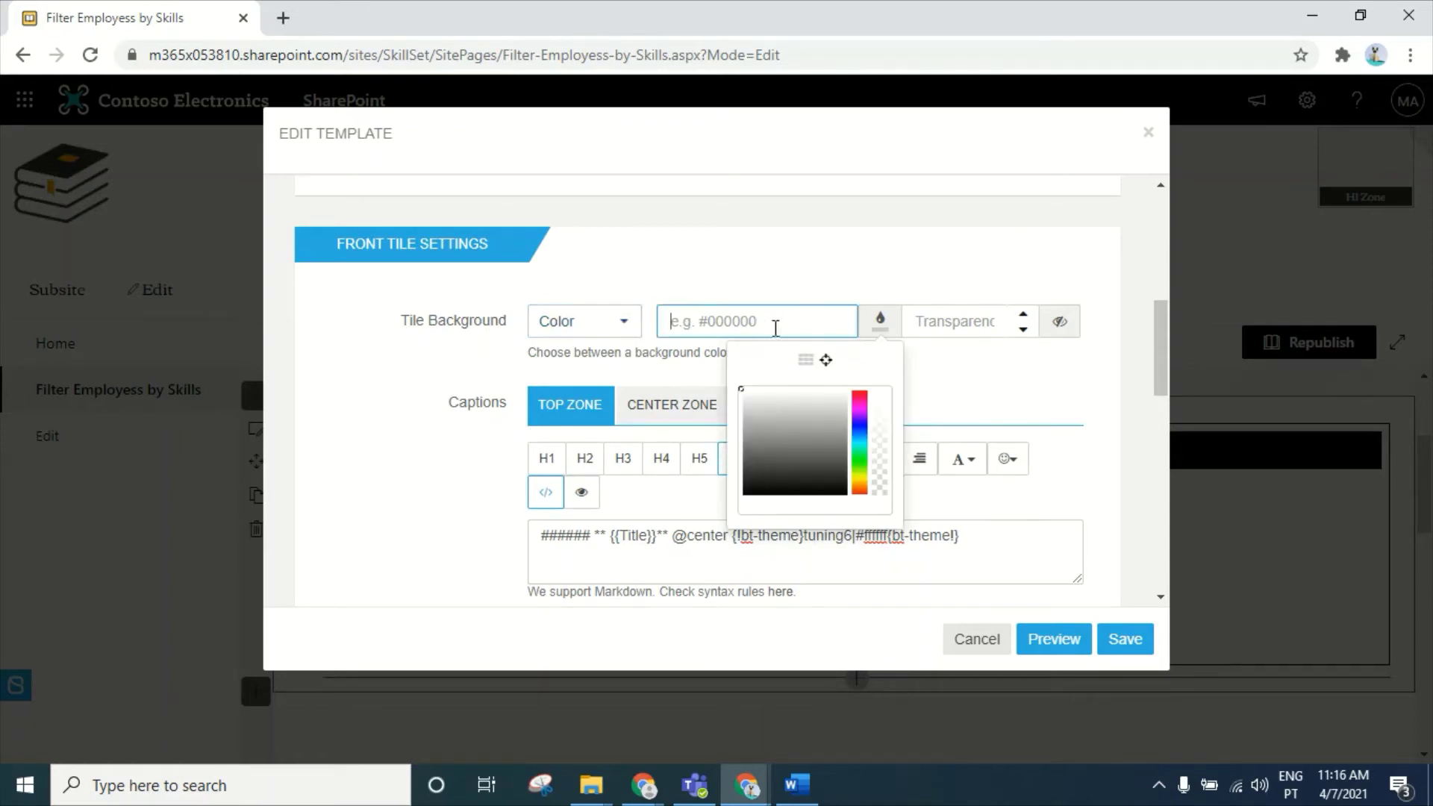
{"action": "left_click", "coordinate": [805, 359]}
{"action": "left_click", "coordinate": [765, 449]}
{"action": "left_click", "coordinate": [1024, 539]}
- Set the front tile's Top Zone caption background to Primary, and save the template, closing the template list
{"action": "scroll", "coordinate": [1001, 518], "scroll_direction": "down", "scroll_amount": 1}
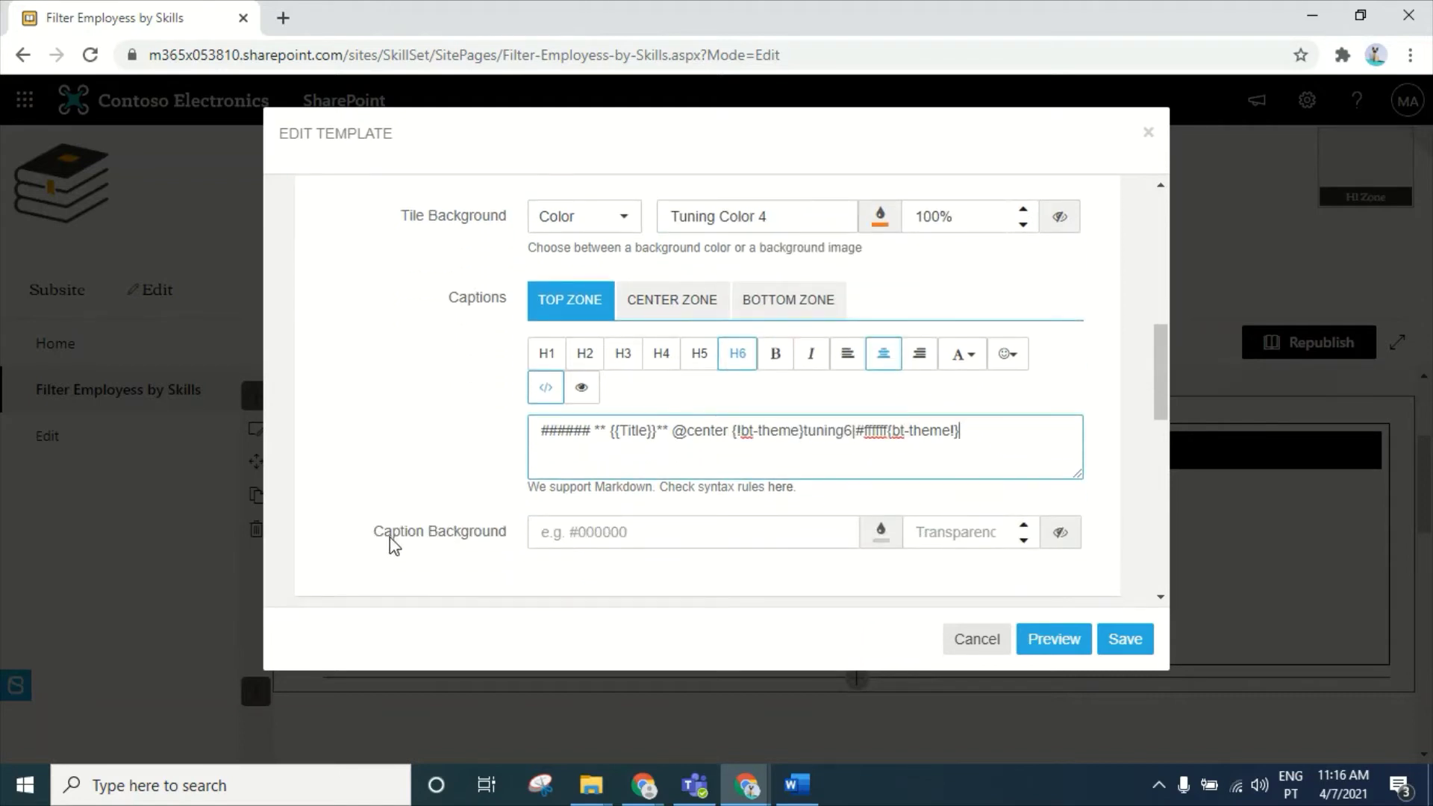
{"action": "left_click", "coordinate": [608, 530]}
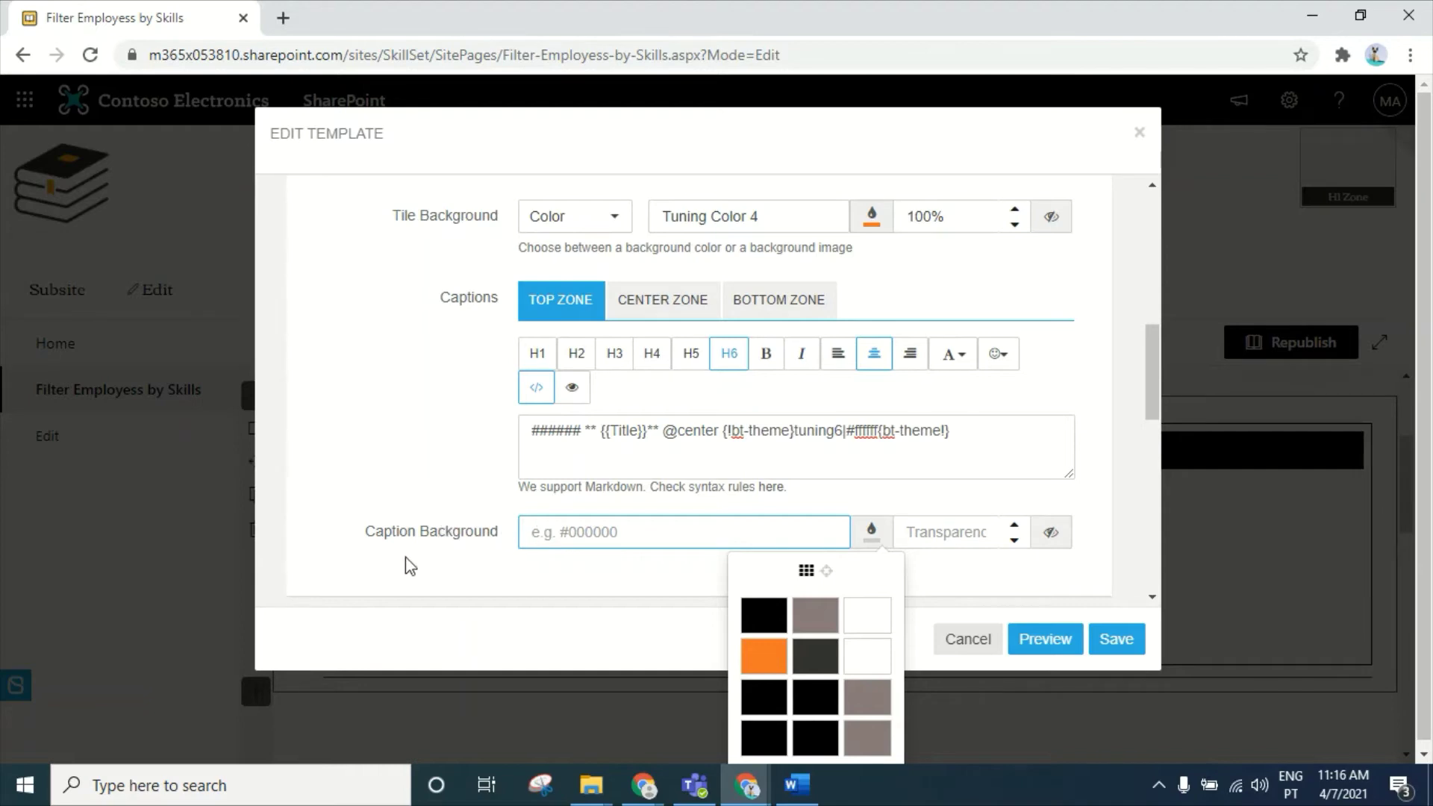
{"action": "left_click", "coordinate": [760, 614]}
{"action": "left_click", "coordinate": [670, 567]}
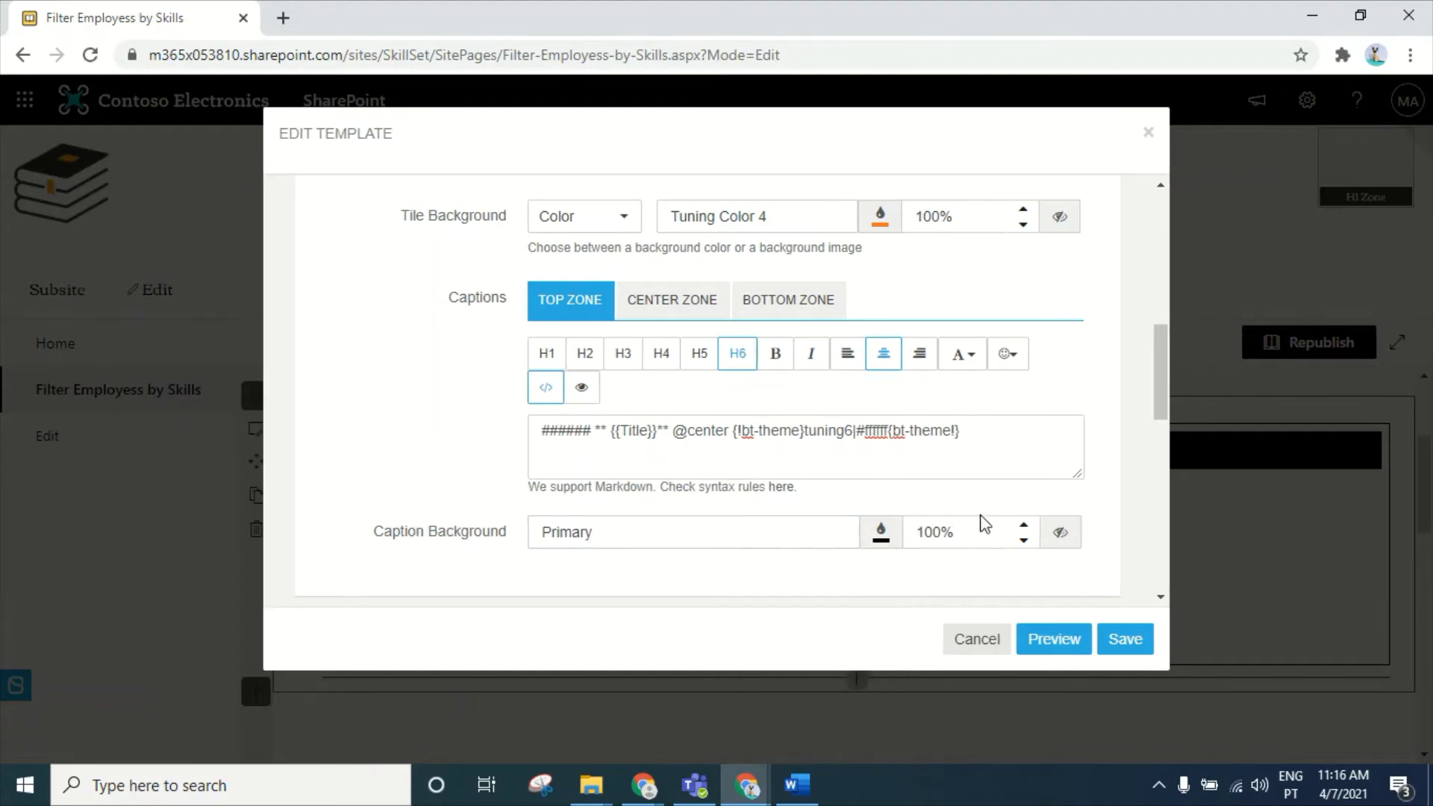
{"action": "left_click", "coordinate": [1121, 639]}
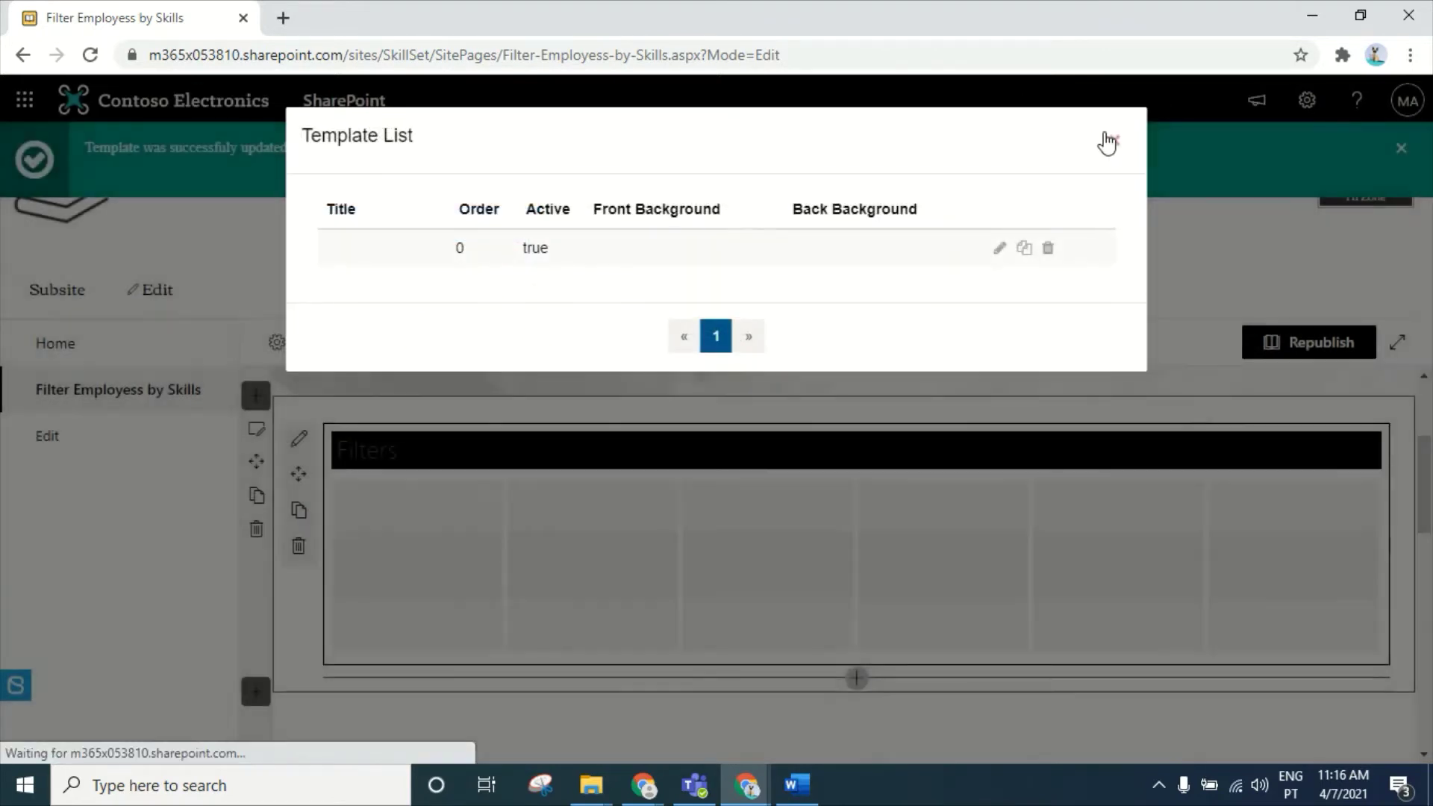
{"action": "left_click", "coordinate": [1112, 142]}
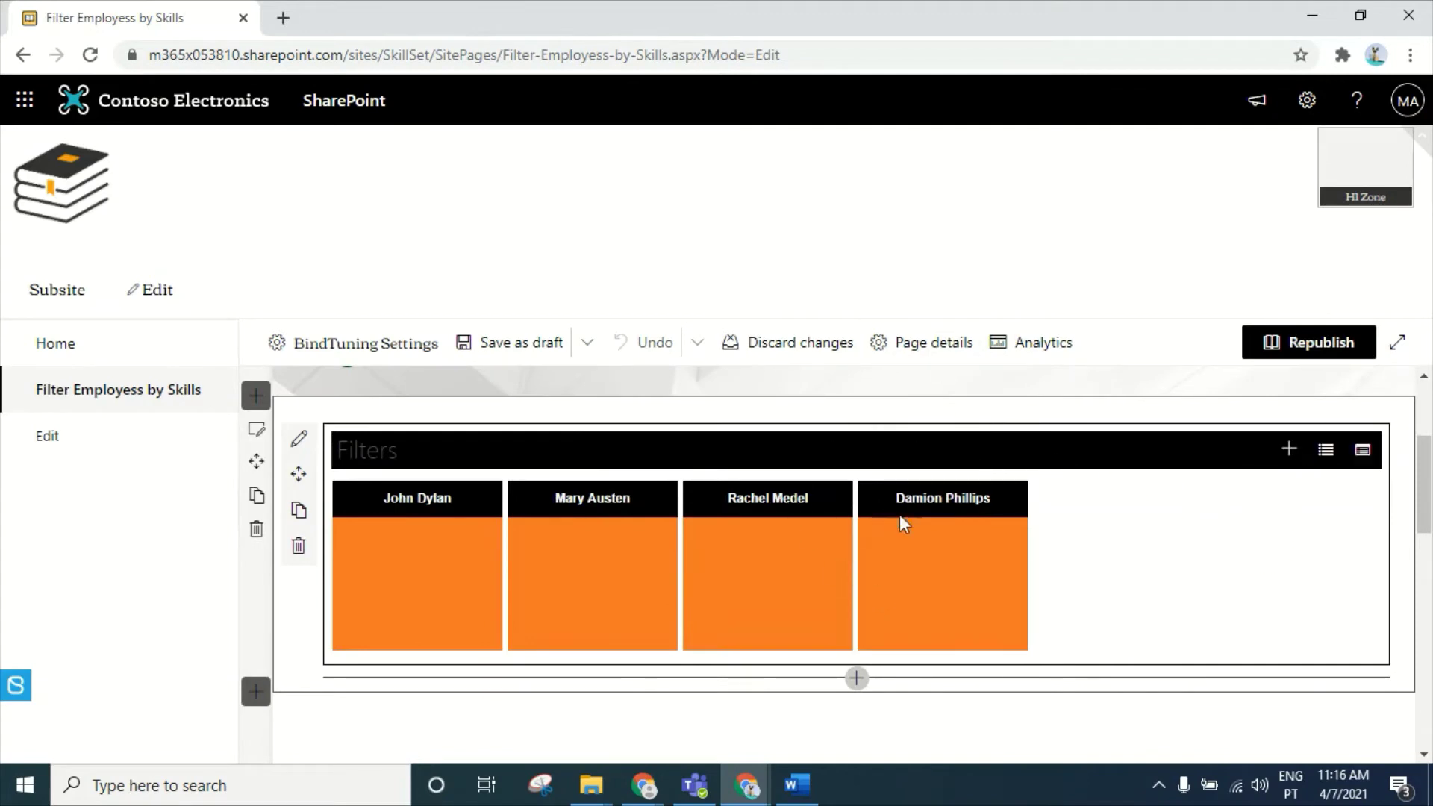
- Reopen the saved template for editing and go to its back tile settings
{"action": "left_click", "coordinate": [1326, 449]}
{"action": "left_click", "coordinate": [1288, 450]}
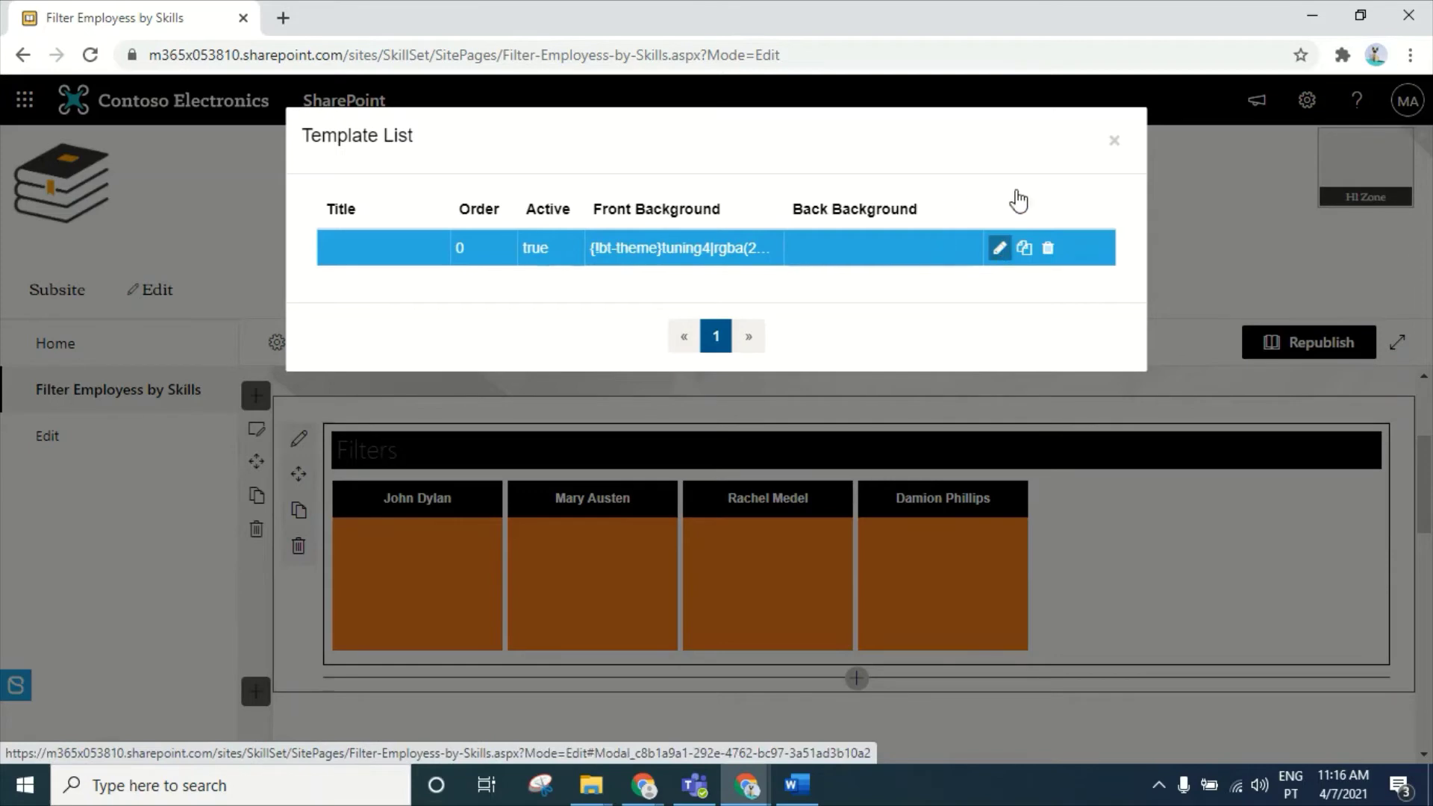
{"action": "left_click", "coordinate": [1000, 247]}
{"action": "scroll", "coordinate": [899, 313], "scroll_direction": "down", "scroll_amount": 3}
{"action": "scroll", "coordinate": [909, 335], "scroll_direction": "down", "scroll_amount": 10}
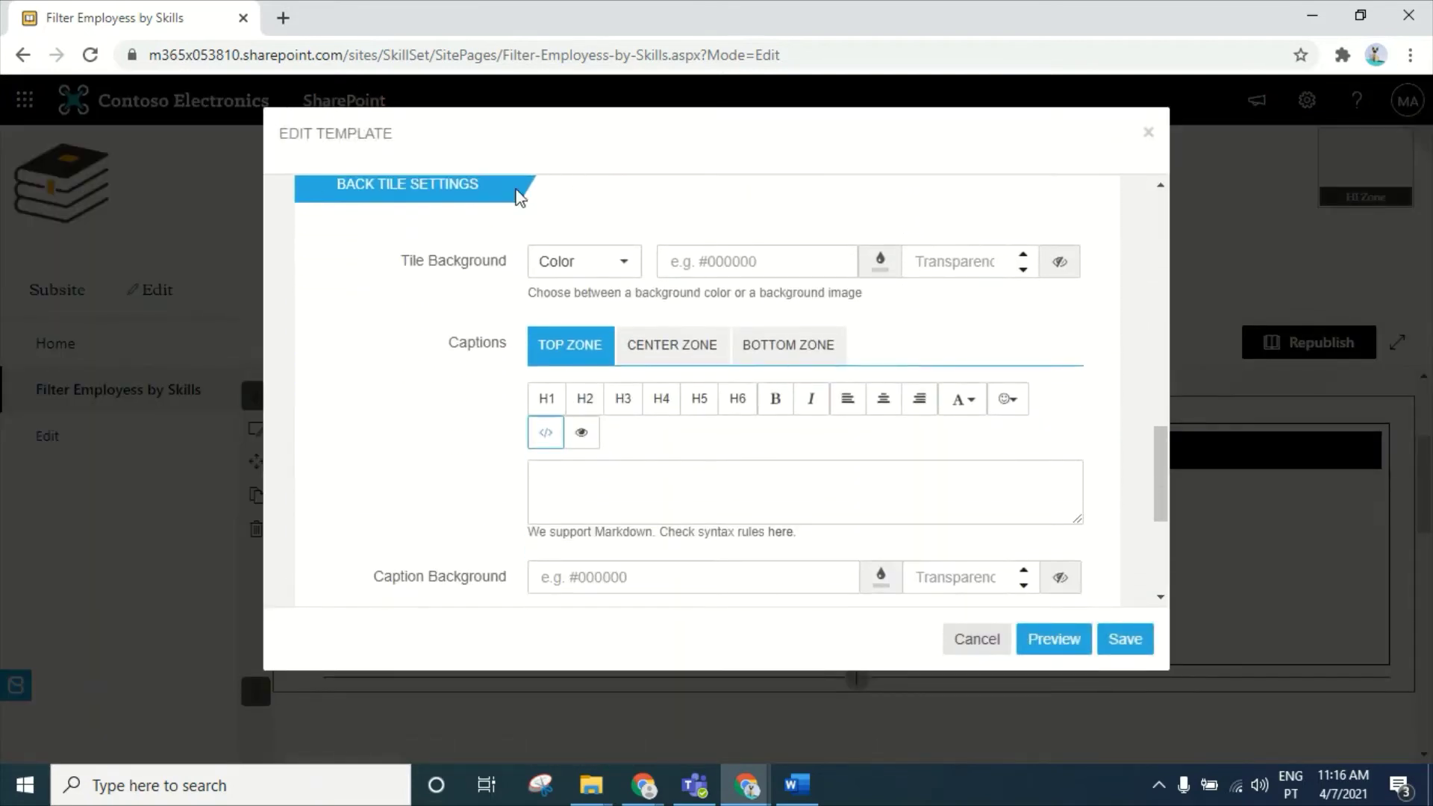
{"action": "scroll", "coordinate": [681, 320], "scroll_direction": "up", "scroll_amount": 3}
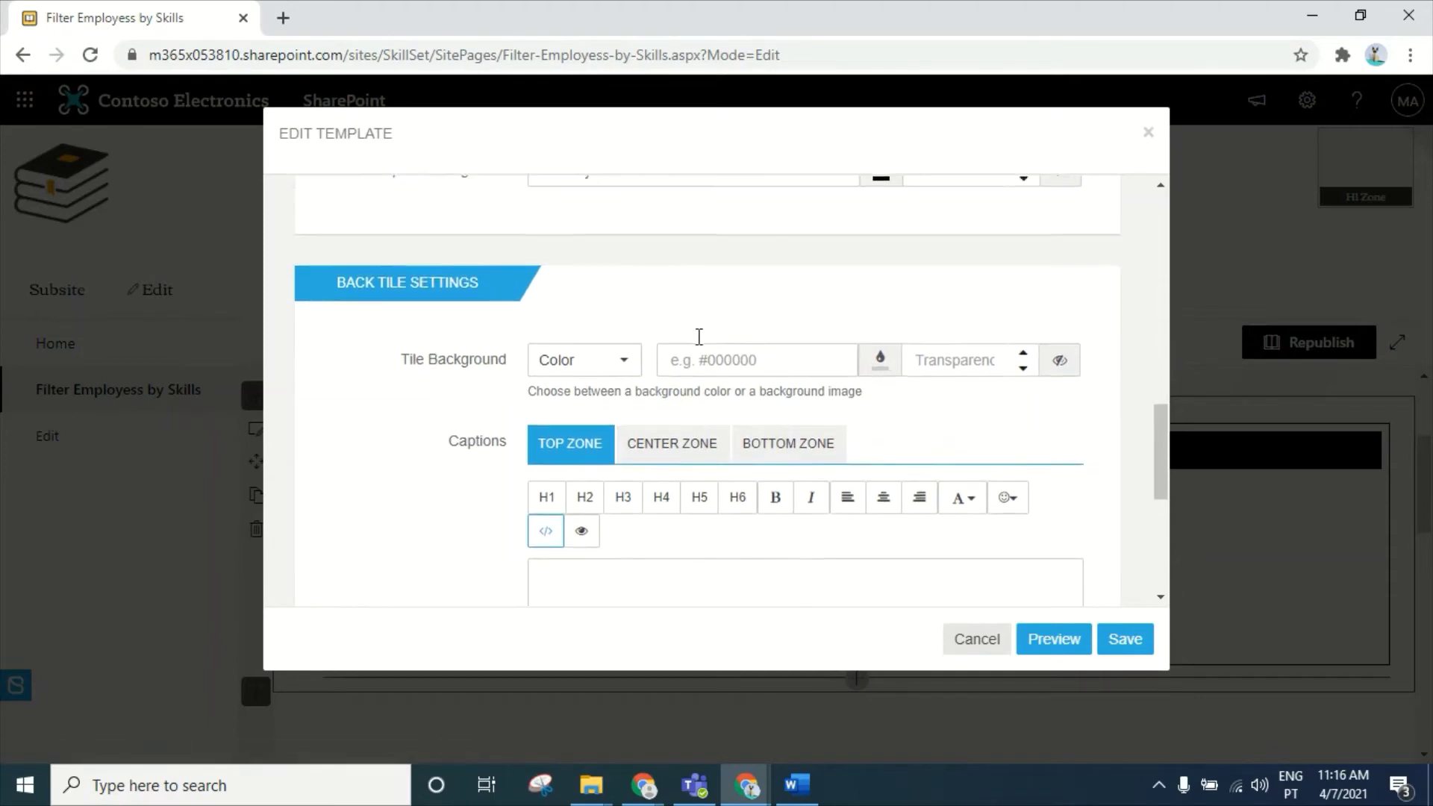
{"action": "scroll", "coordinate": [722, 362], "scroll_direction": "down", "scroll_amount": 3}
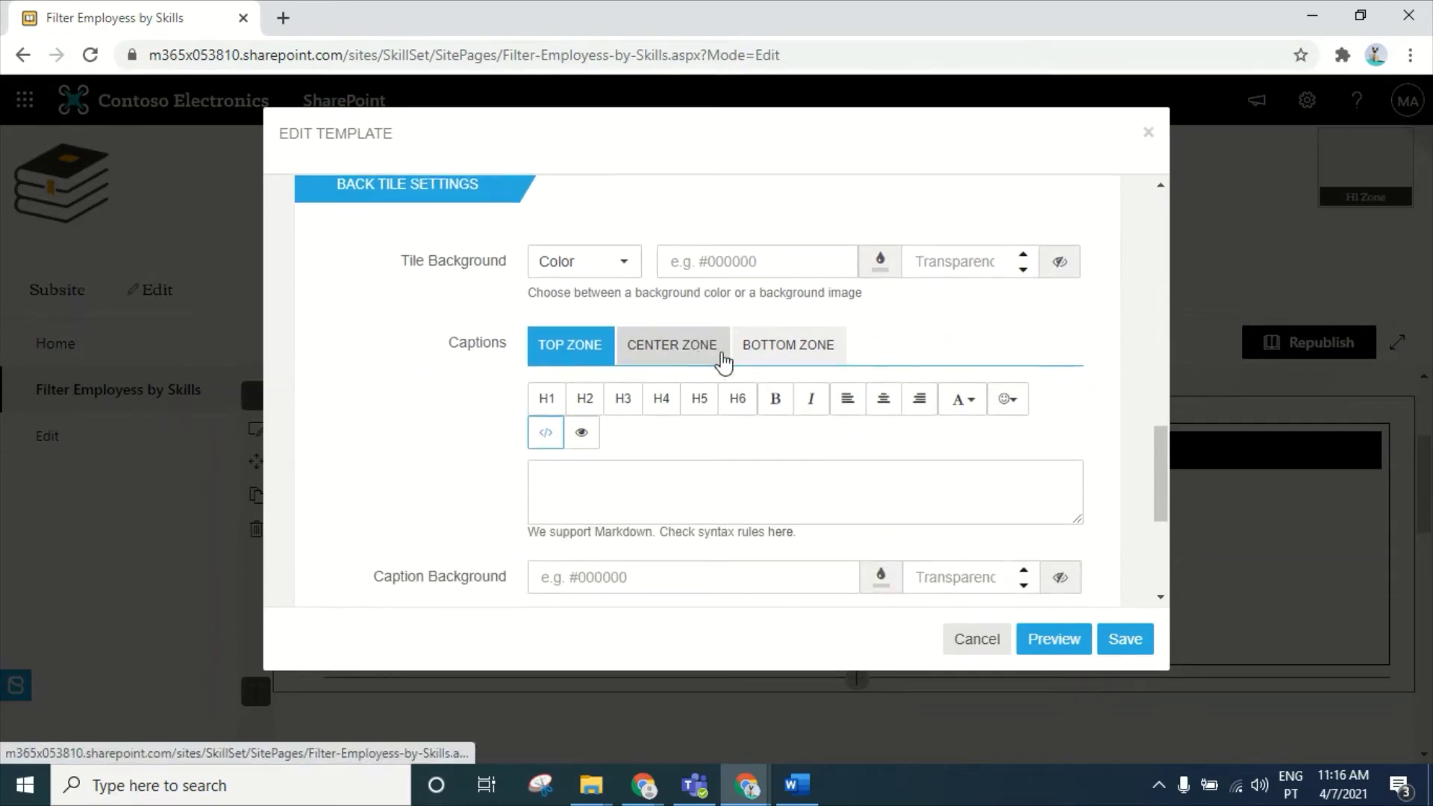
- Enter {{StartDate}} as the Center Zone caption of the back tile
{"action": "left_click", "coordinate": [674, 358]}
{"action": "left_click", "coordinate": [642, 485]}
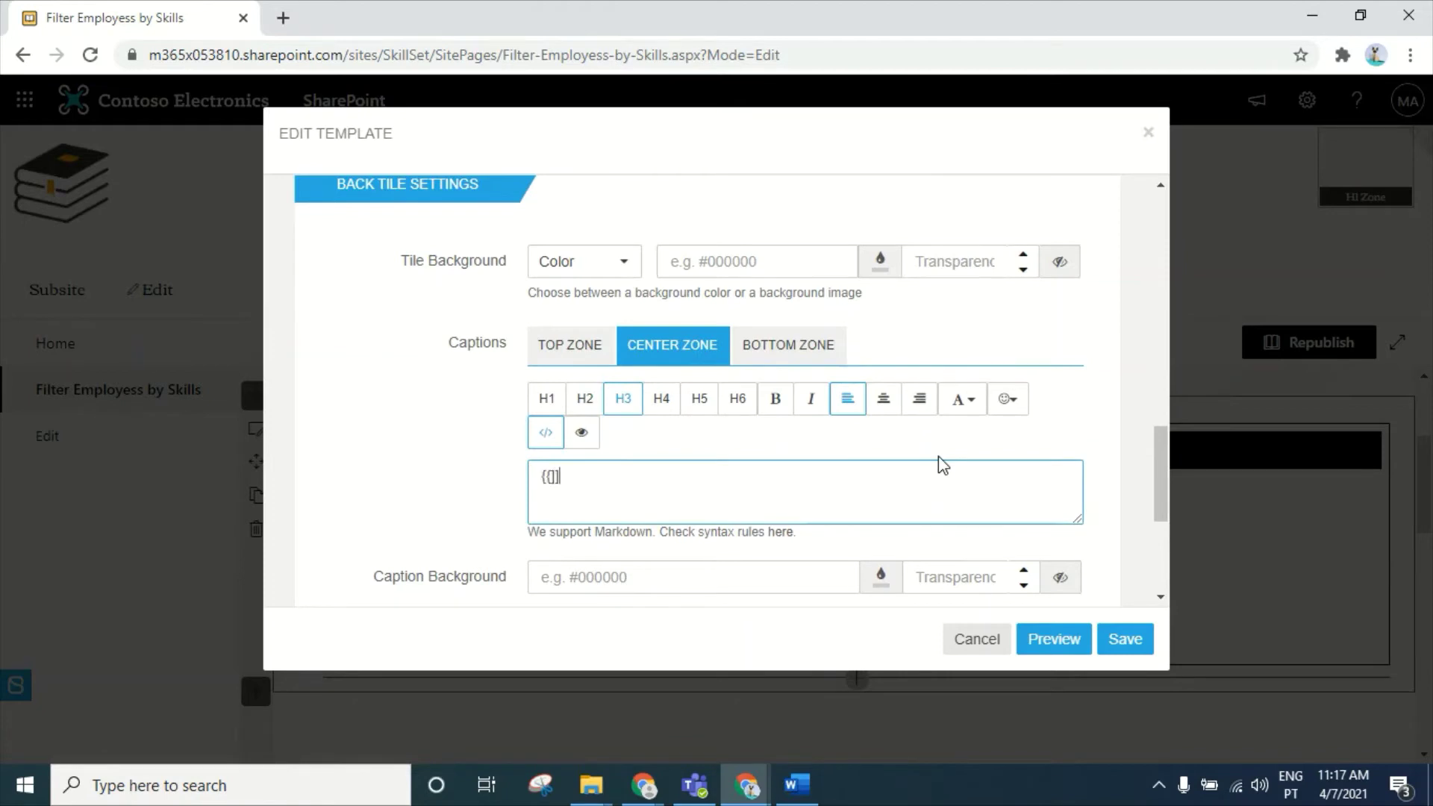
{"action": "type", "text": "{{}}"}
{"action": "key", "text": "Left"}
{"action": "key", "text": "Left"}
{"action": "type", "text": "te"}
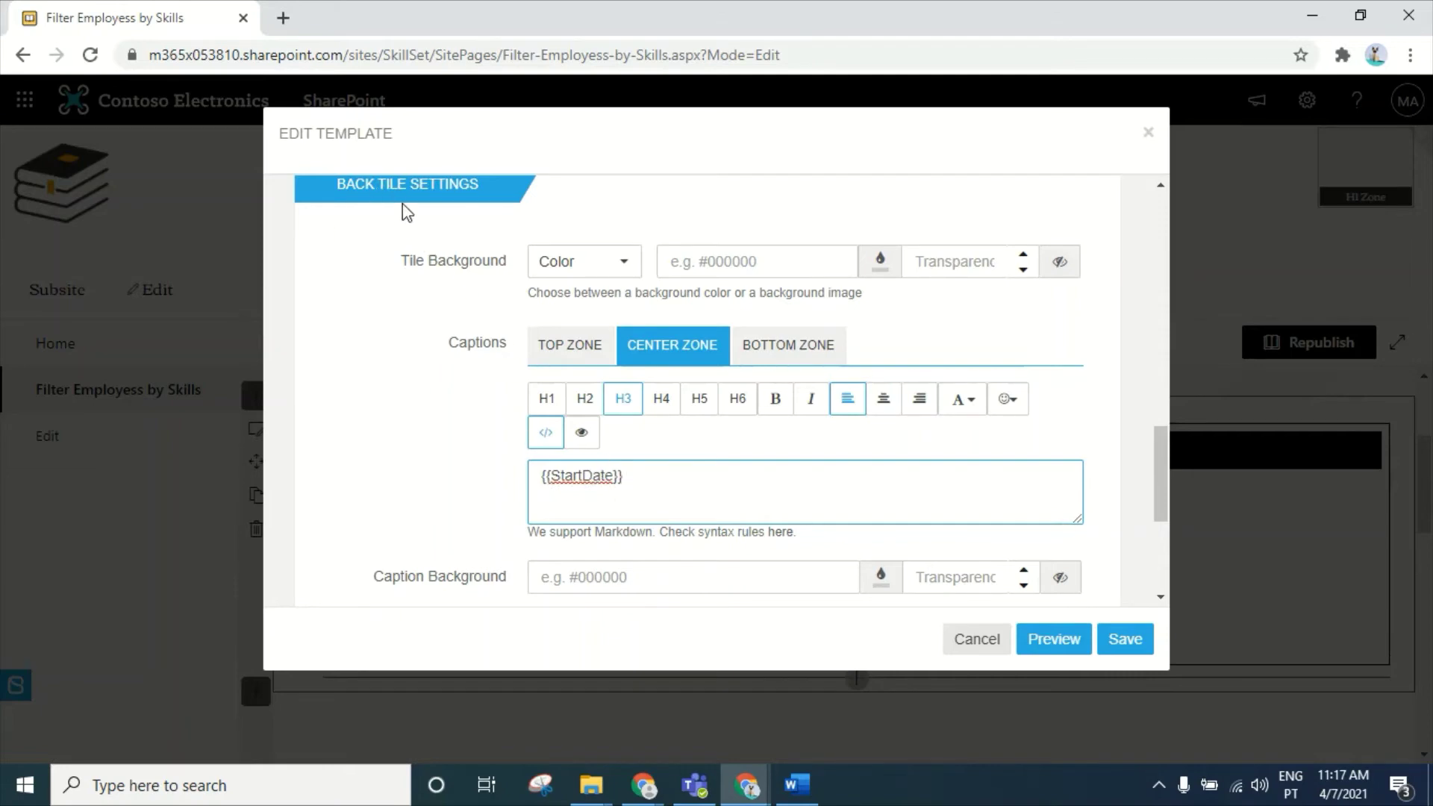
- Format the back tile's {{StartDate}} caption as a bold, left-aligned H6 heading in the white tuning3 theme color
{"action": "left_click_drag", "start_coordinate": [641, 483], "coordinate": [546, 471]}
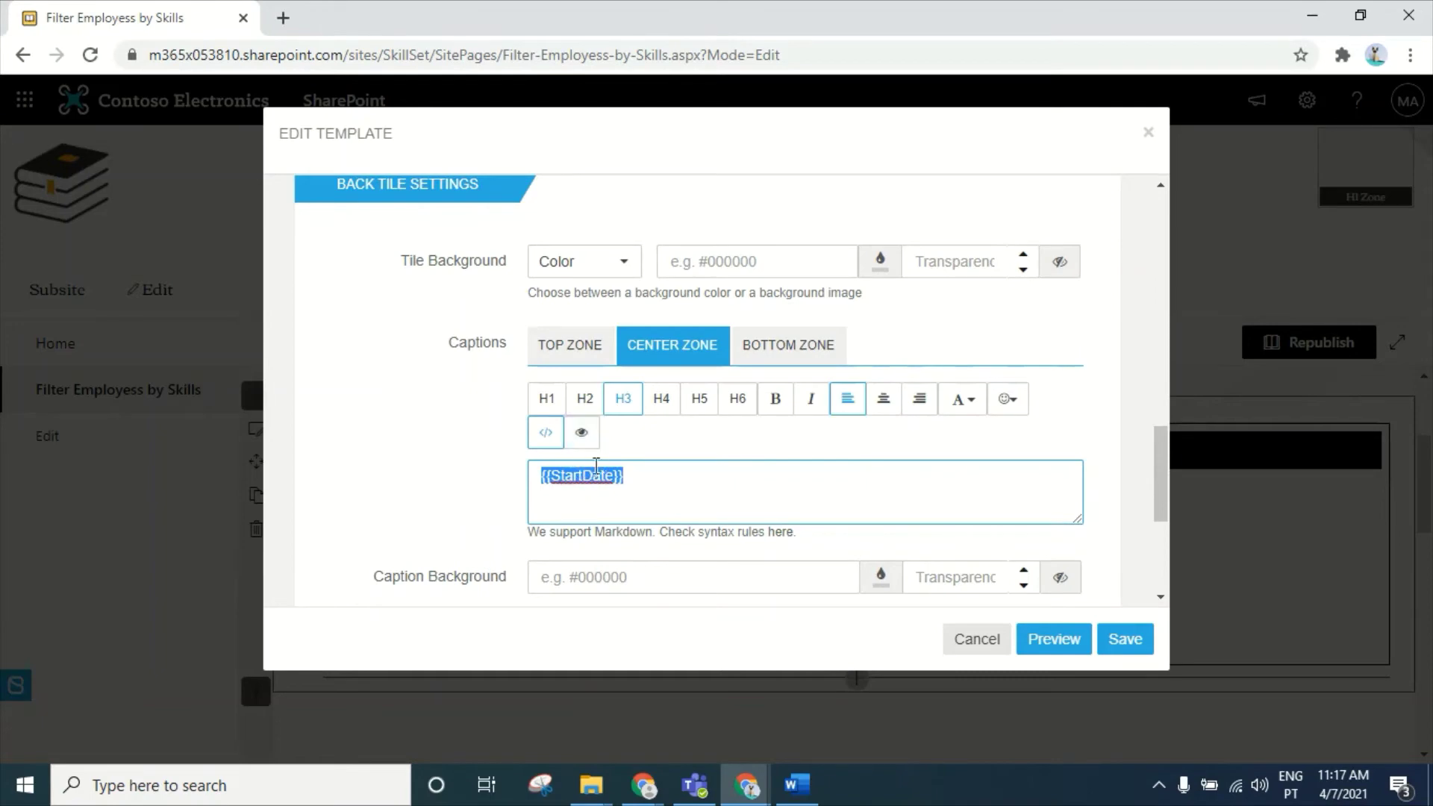
{"action": "left_click", "coordinate": [739, 412]}
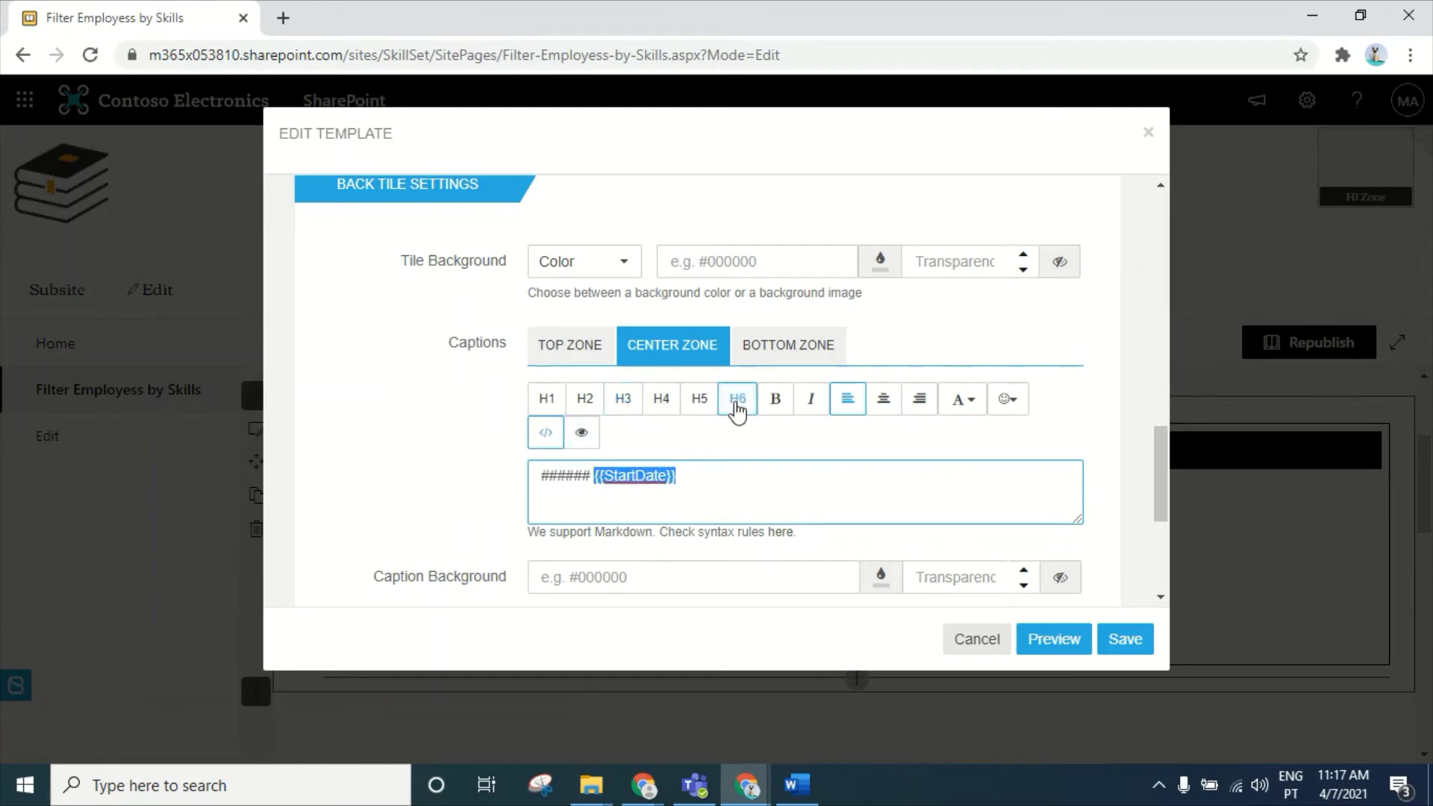
{"action": "left_click", "coordinate": [780, 414]}
{"action": "left_click", "coordinate": [847, 406]}
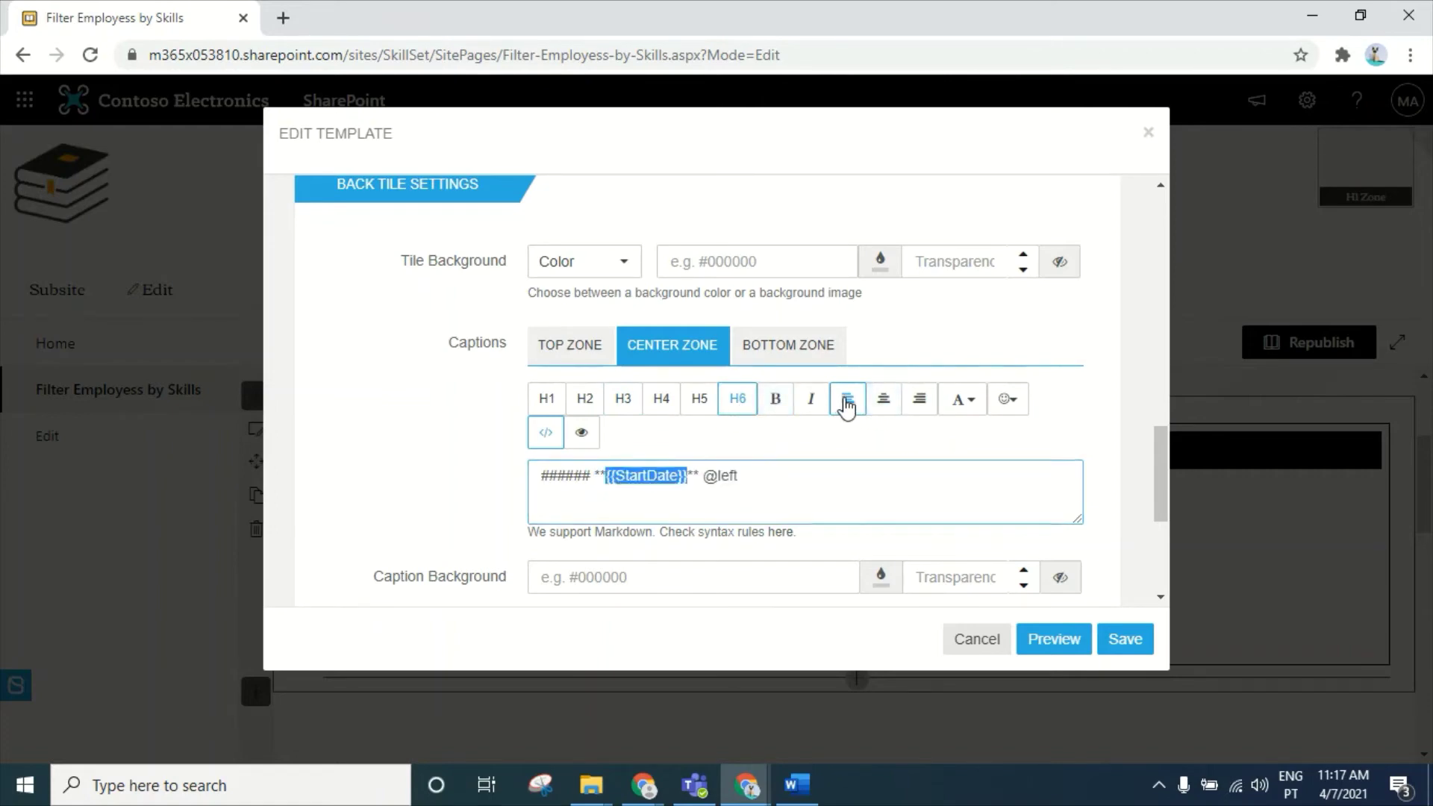
{"action": "left_click_drag", "start_coordinate": [789, 479], "coordinate": [539, 470]}
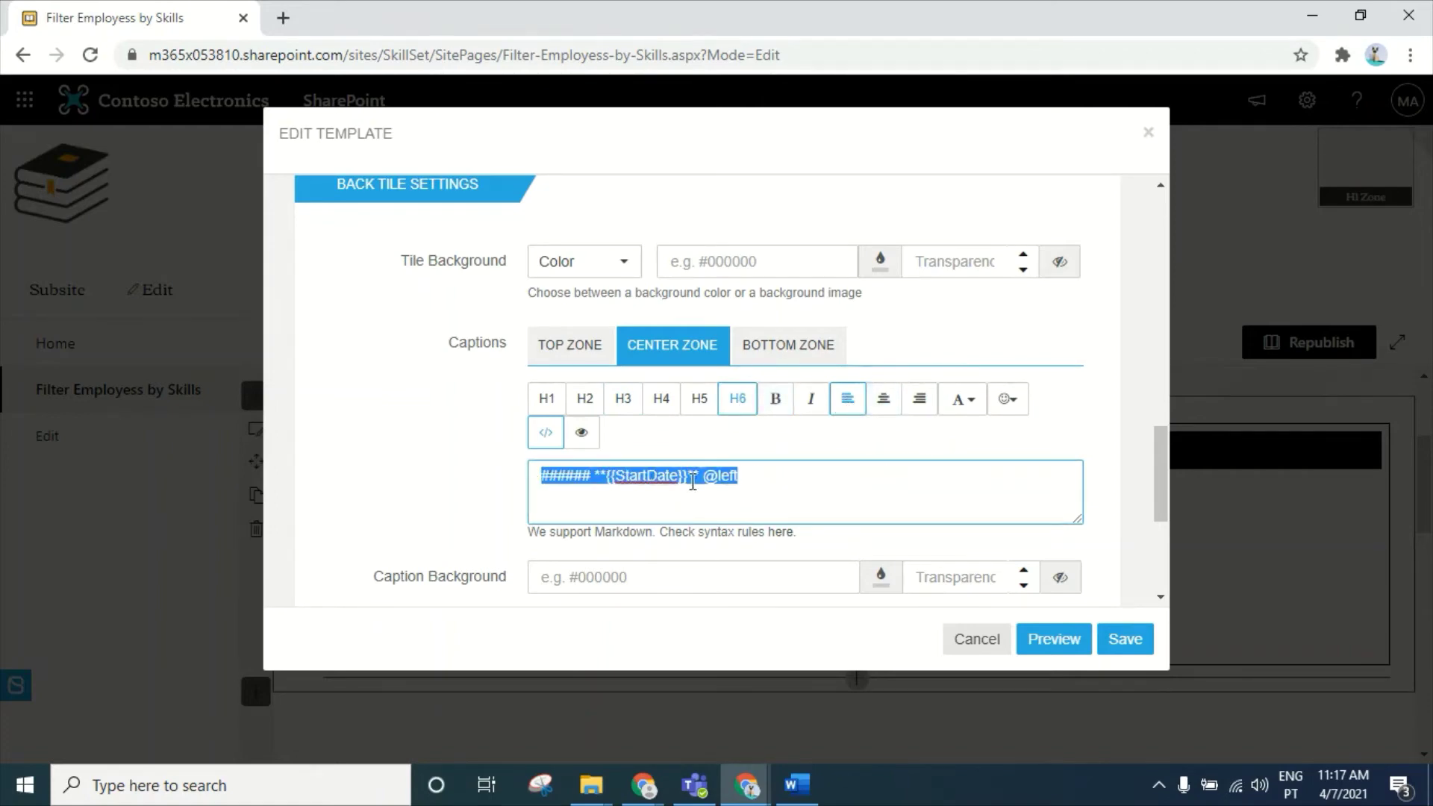
{"action": "left_click", "coordinate": [964, 399]}
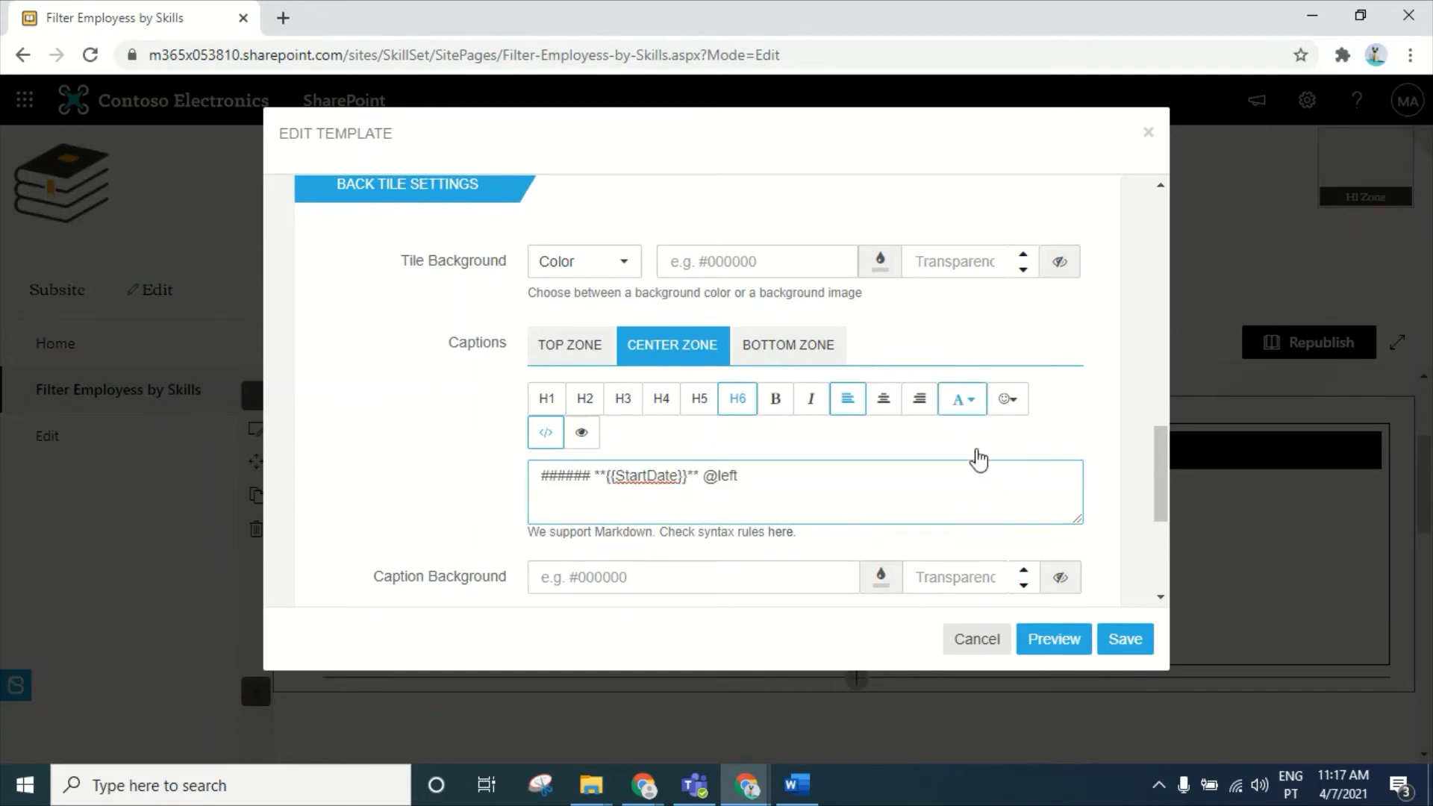
{"action": "left_click", "coordinate": [948, 480]}
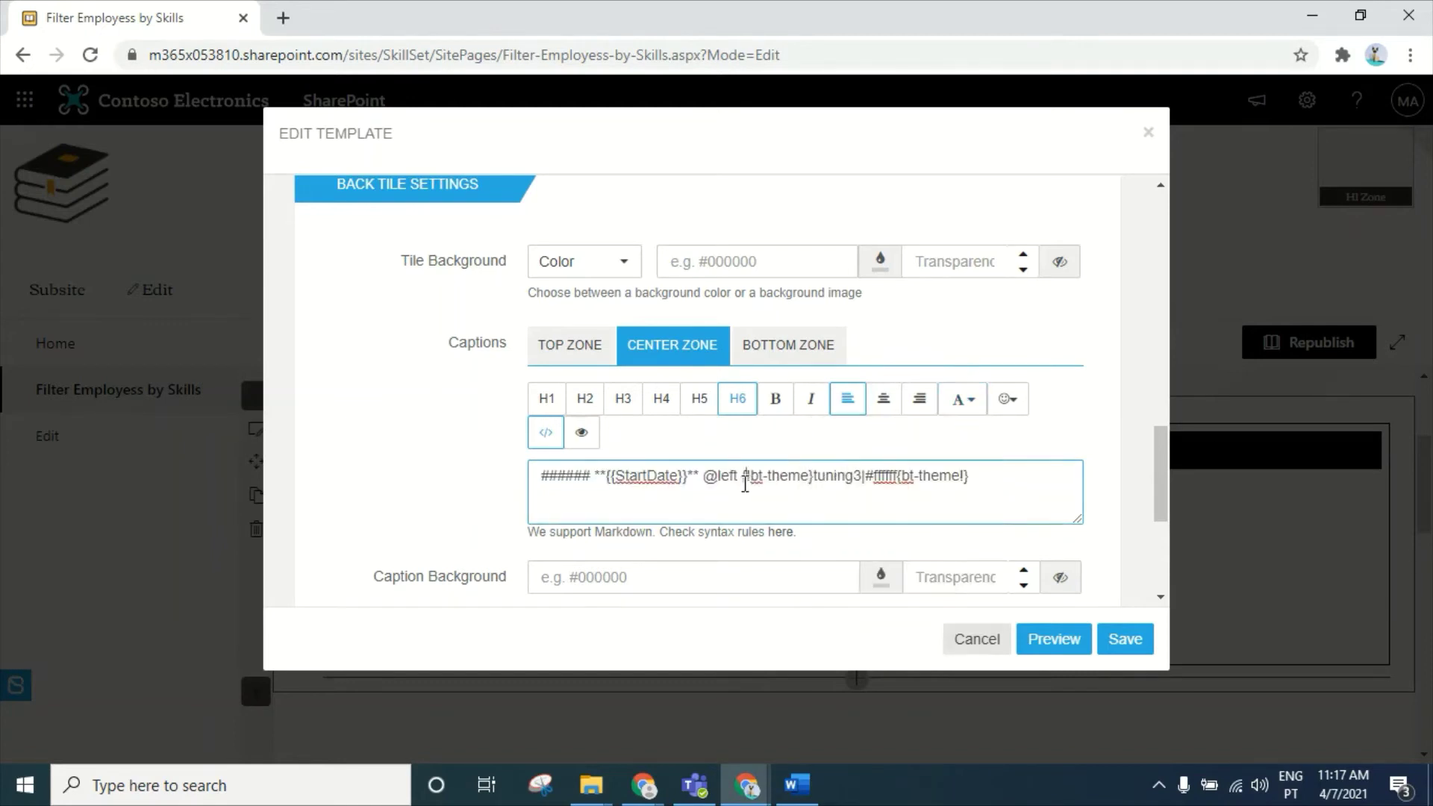
- Set the back tile background to the theme color Primary
{"action": "left_click", "coordinate": [773, 261]}
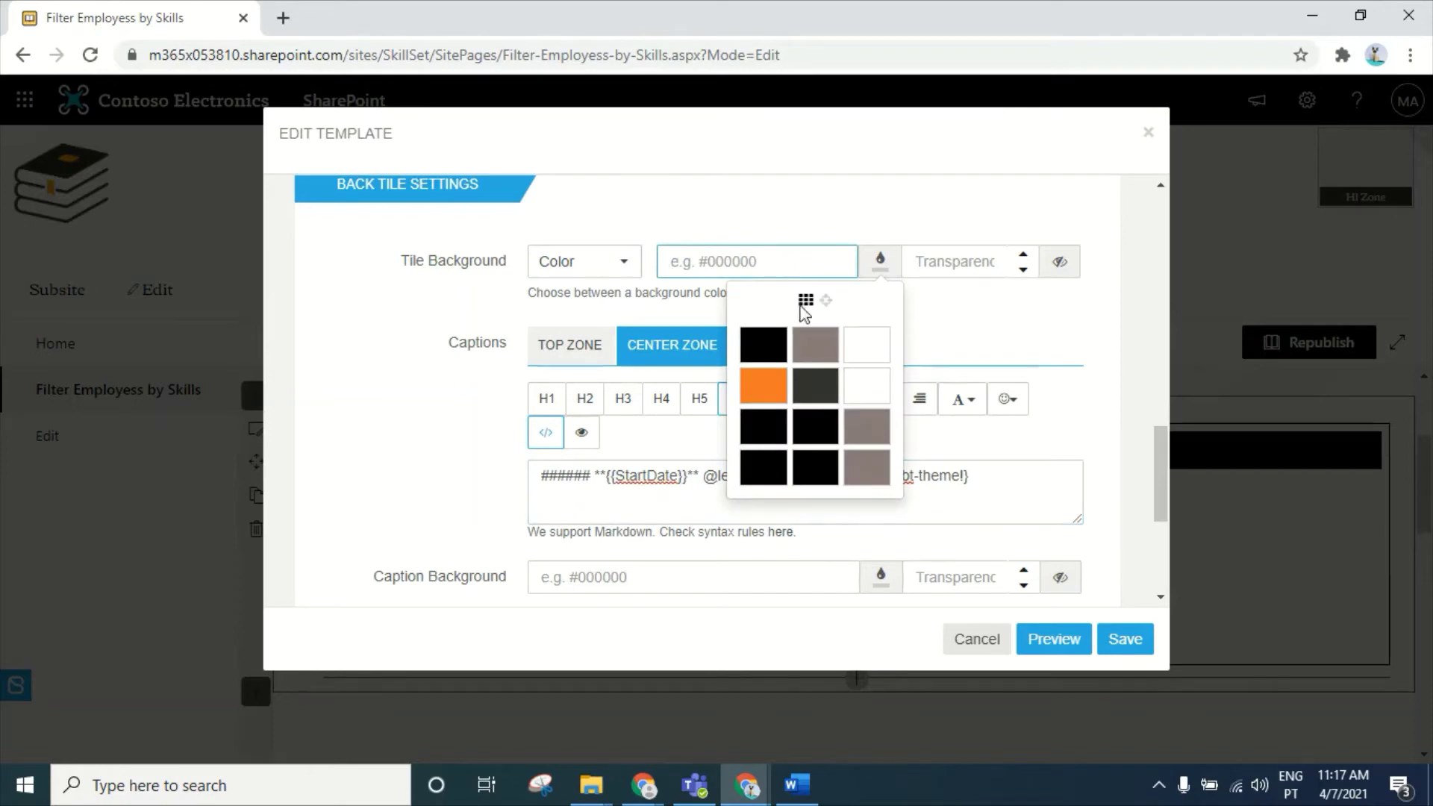
{"action": "left_click", "coordinate": [775, 345]}
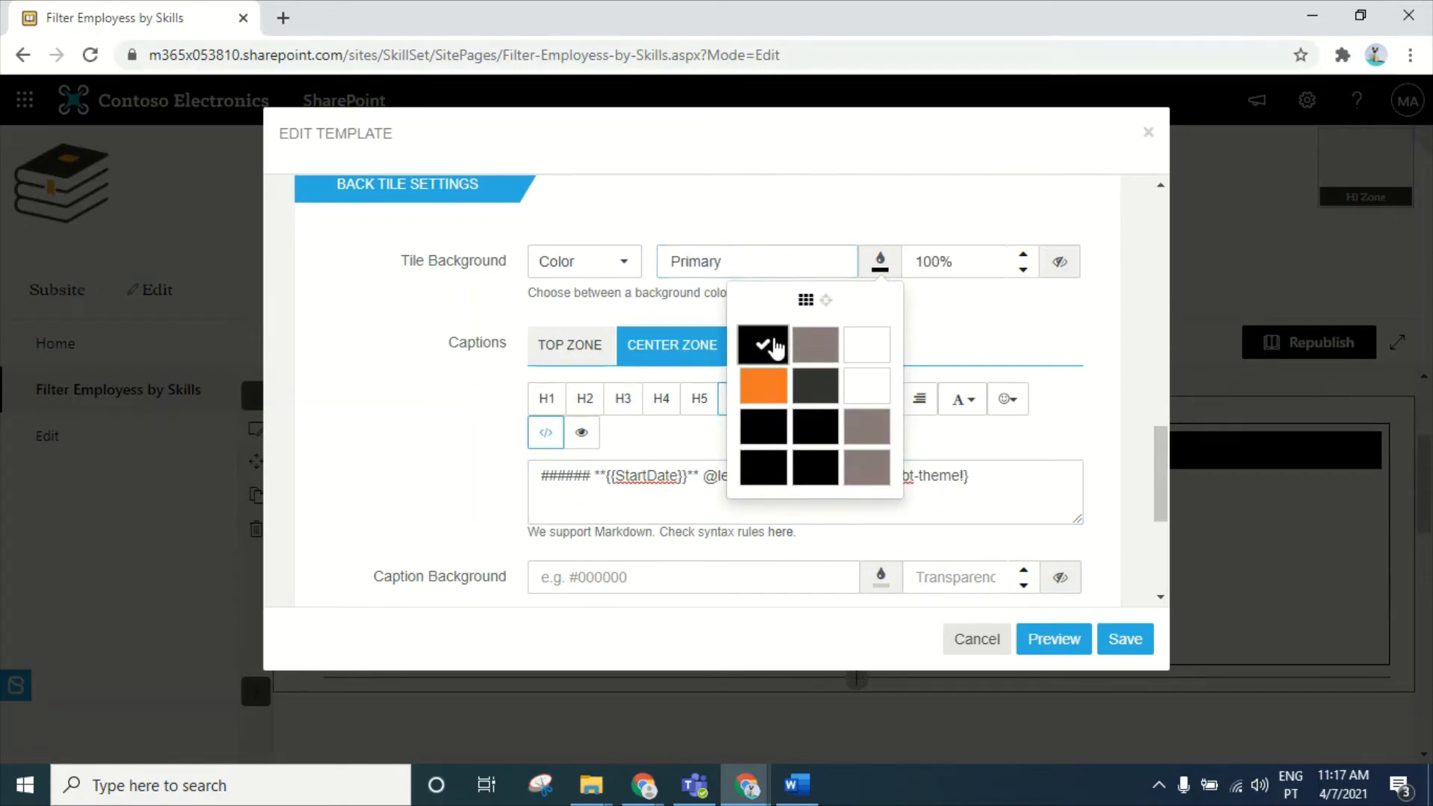
{"action": "scroll", "coordinate": [921, 392], "scroll_direction": "down", "scroll_amount": 1}
{"action": "scroll", "coordinate": [920, 383], "scroll_direction": "up", "scroll_amount": 2}
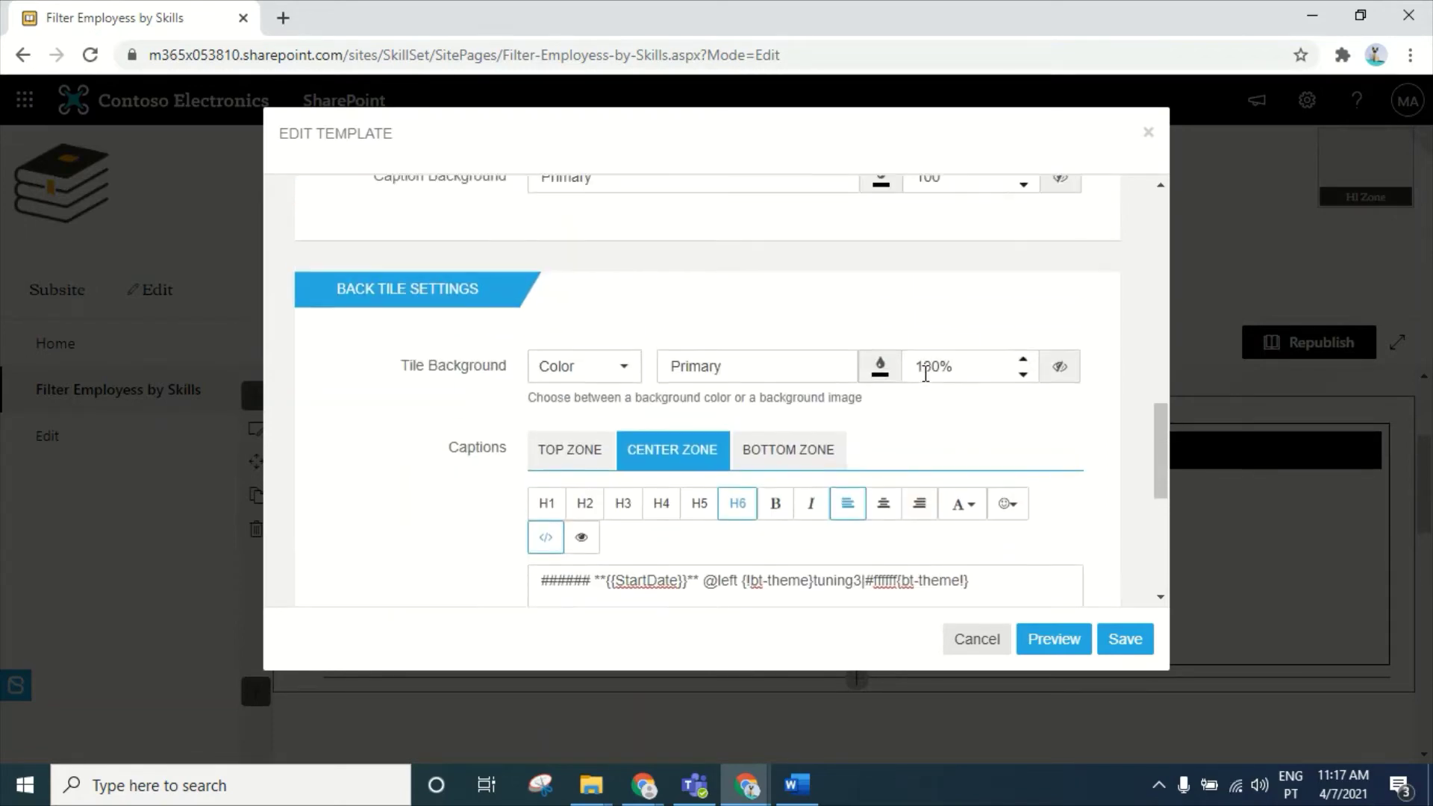
{"action": "scroll", "coordinate": [712, 376], "scroll_direction": "down", "scroll_amount": 1}
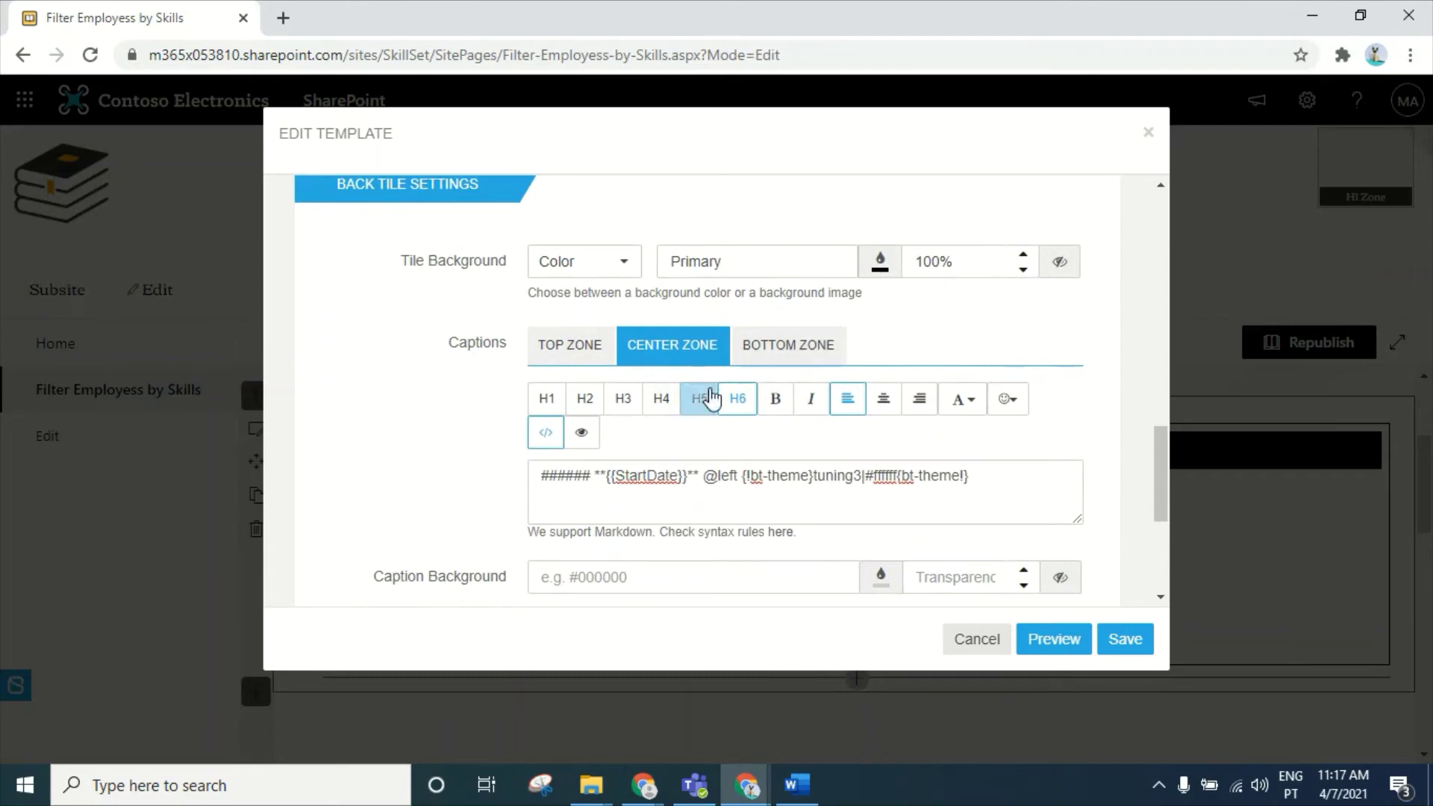
{"action": "scroll", "coordinate": [698, 381], "scroll_direction": "down", "scroll_amount": 4}
{"action": "scroll", "coordinate": [698, 380], "scroll_direction": "up", "scroll_amount": 4}
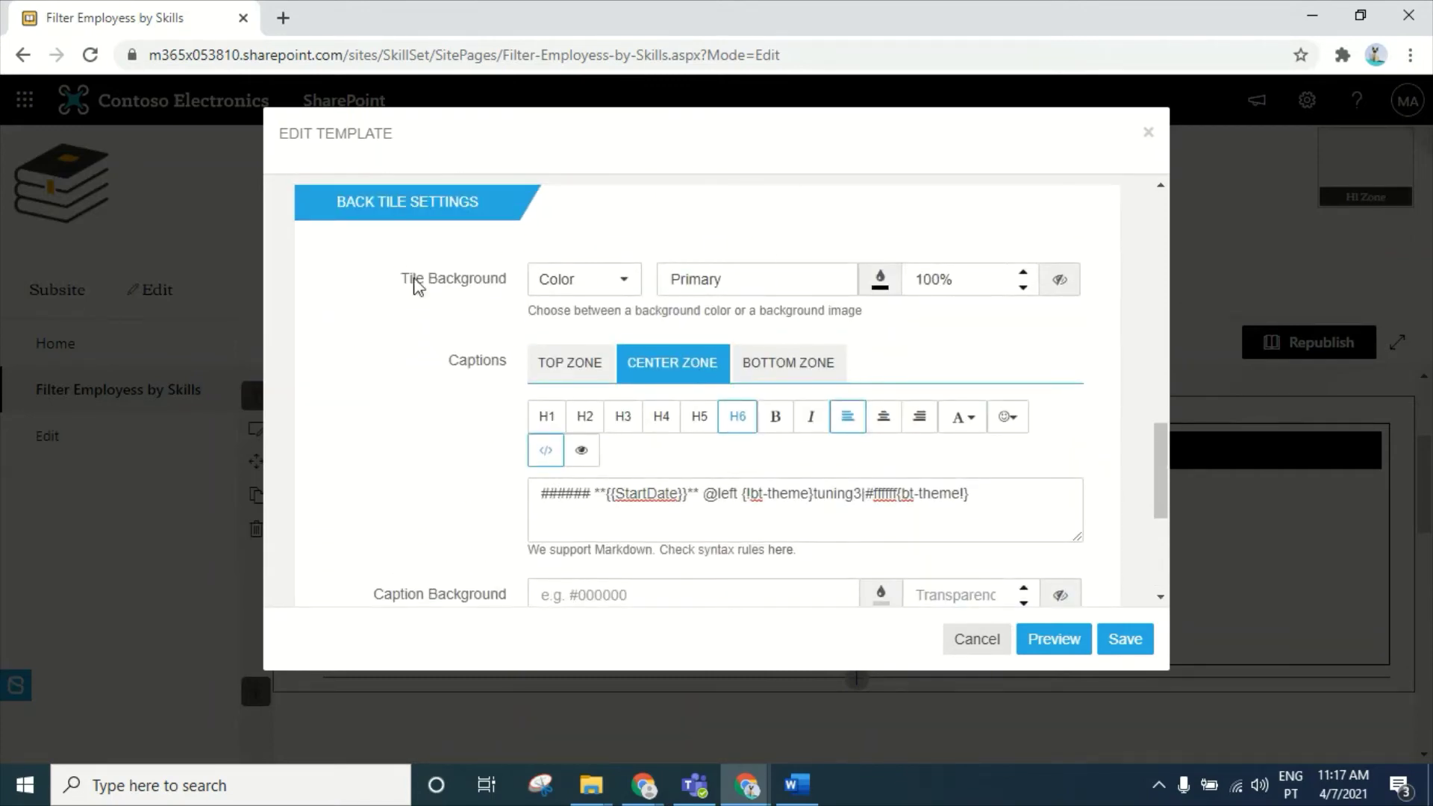
- Set the template's flip animation to Slide Up with a 2-second interval, save the template and close the template list
{"action": "scroll", "coordinate": [441, 418], "scroll_direction": "down", "scroll_amount": 4}
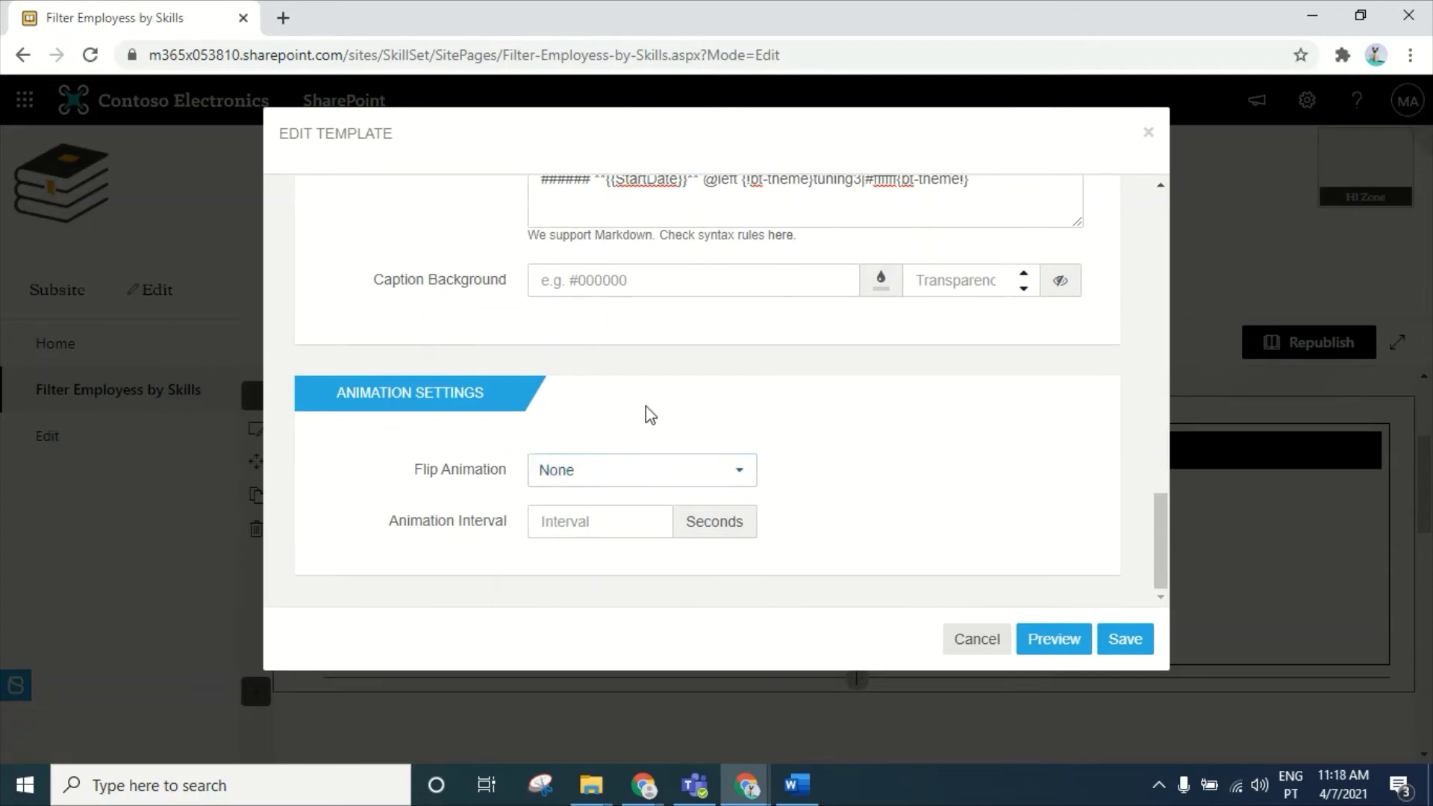
{"action": "scroll", "coordinate": [651, 416], "scroll_direction": "up", "scroll_amount": 5}
{"action": "scroll", "coordinate": [584, 425], "scroll_direction": "down", "scroll_amount": 5}
{"action": "left_click", "coordinate": [572, 477]}
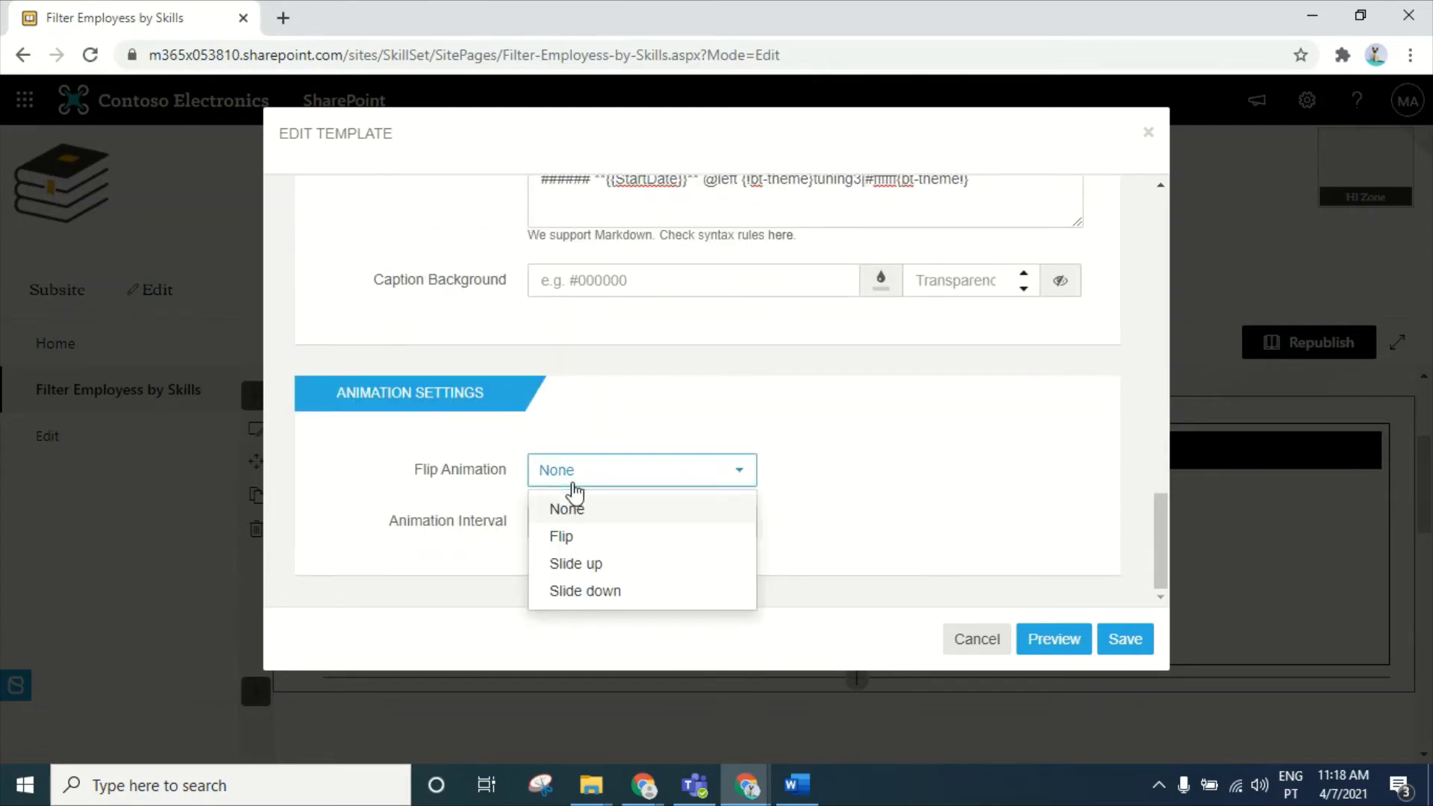
{"action": "left_click", "coordinate": [591, 567]}
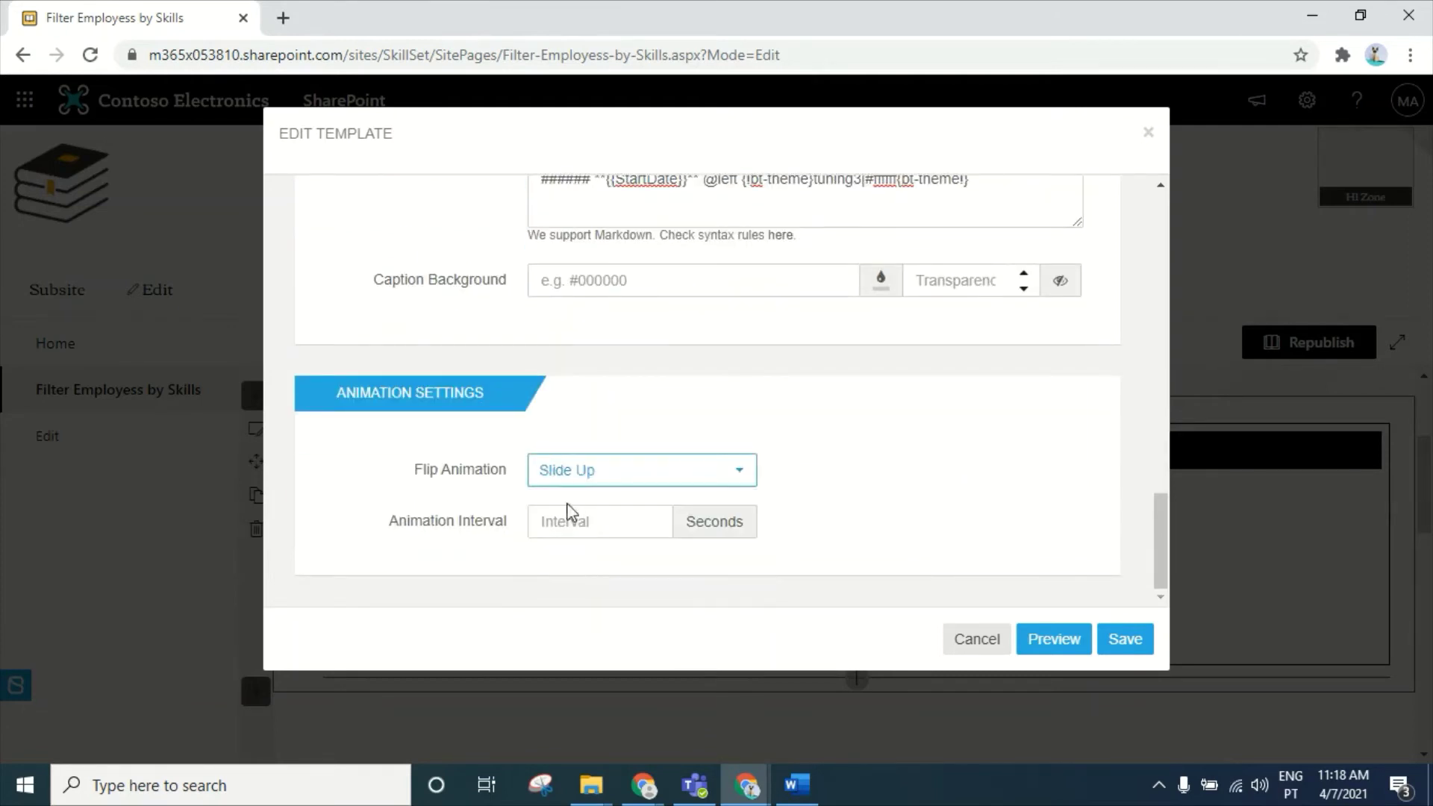
{"action": "left_click", "coordinate": [562, 521]}
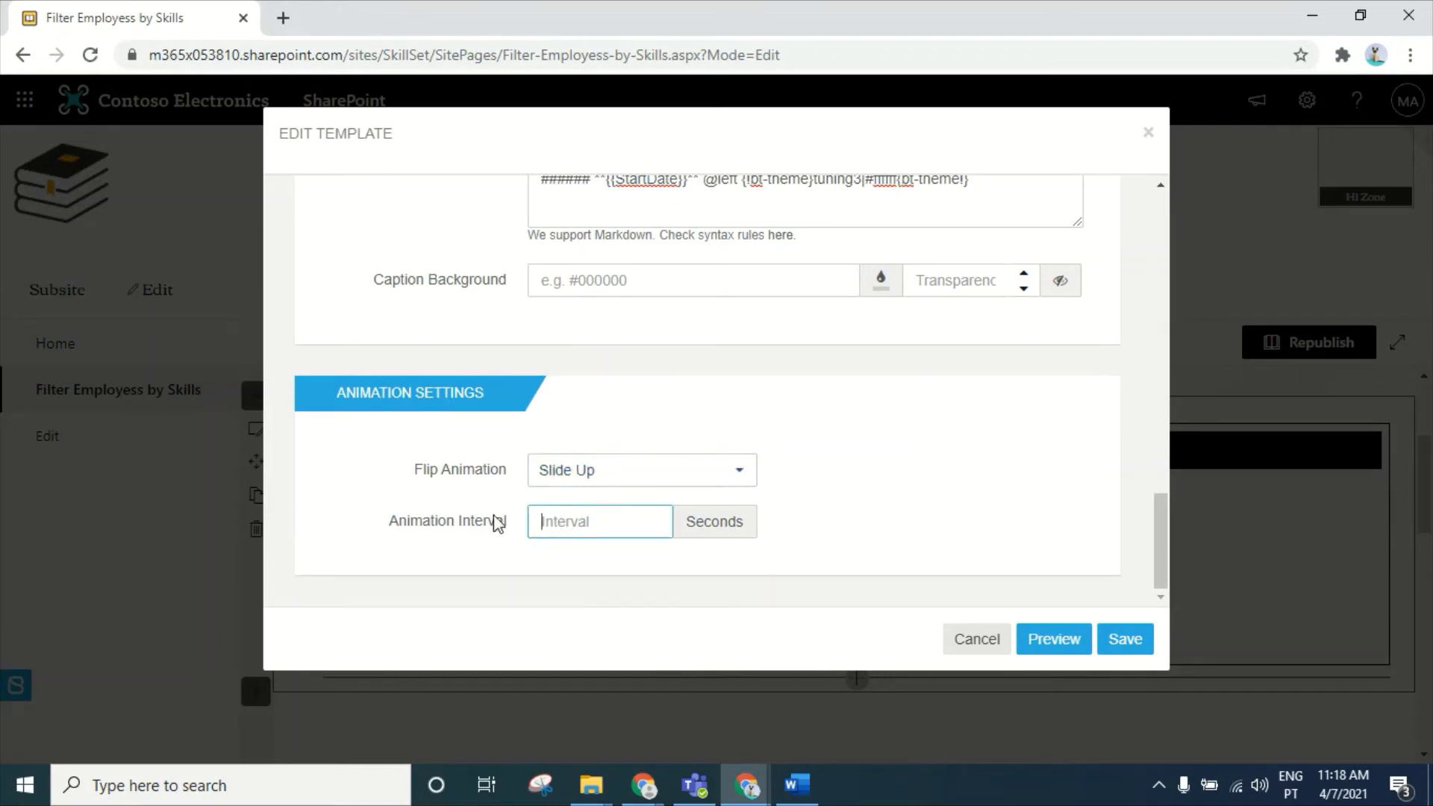
{"action": "type", "text": "2"}
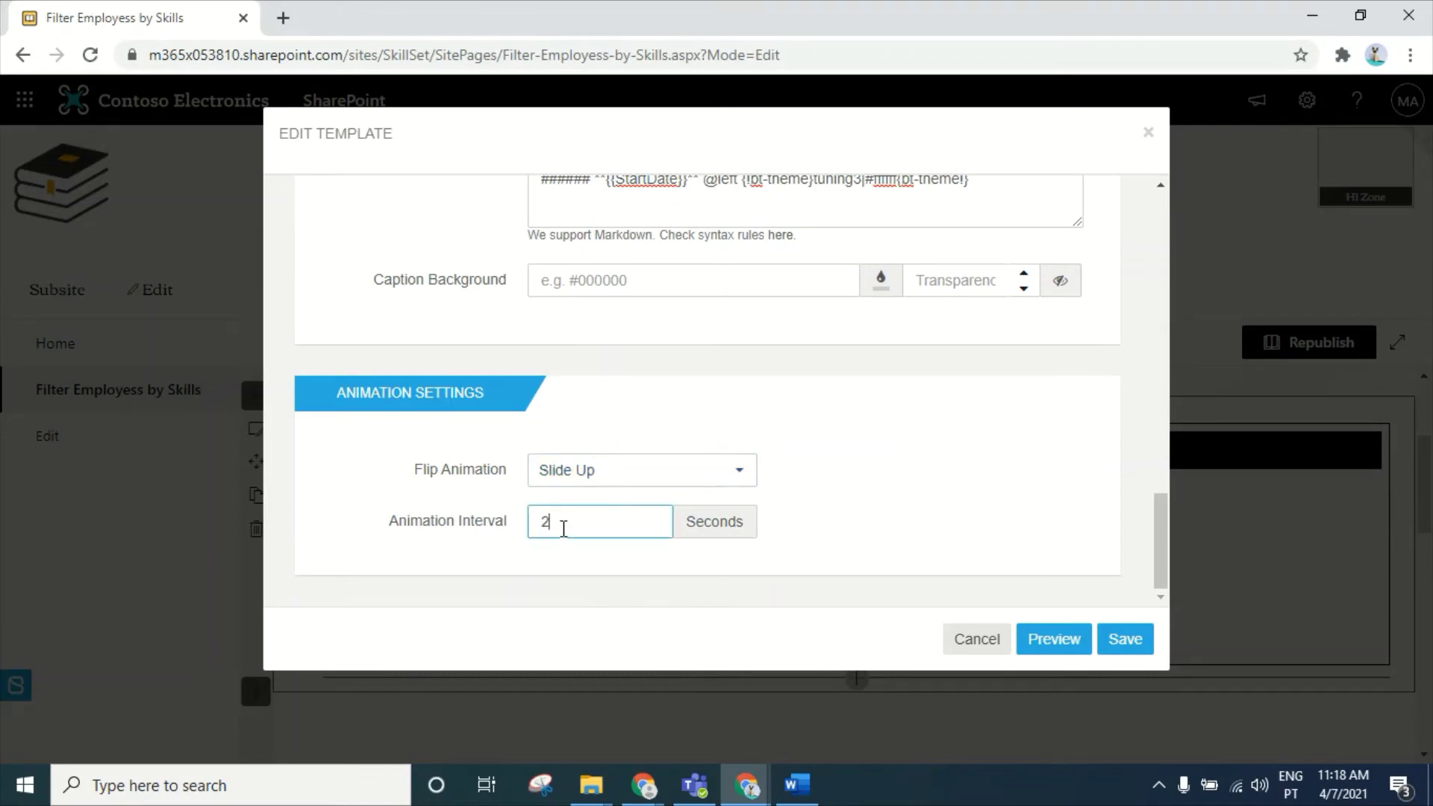
{"action": "left_click", "coordinate": [1129, 645]}
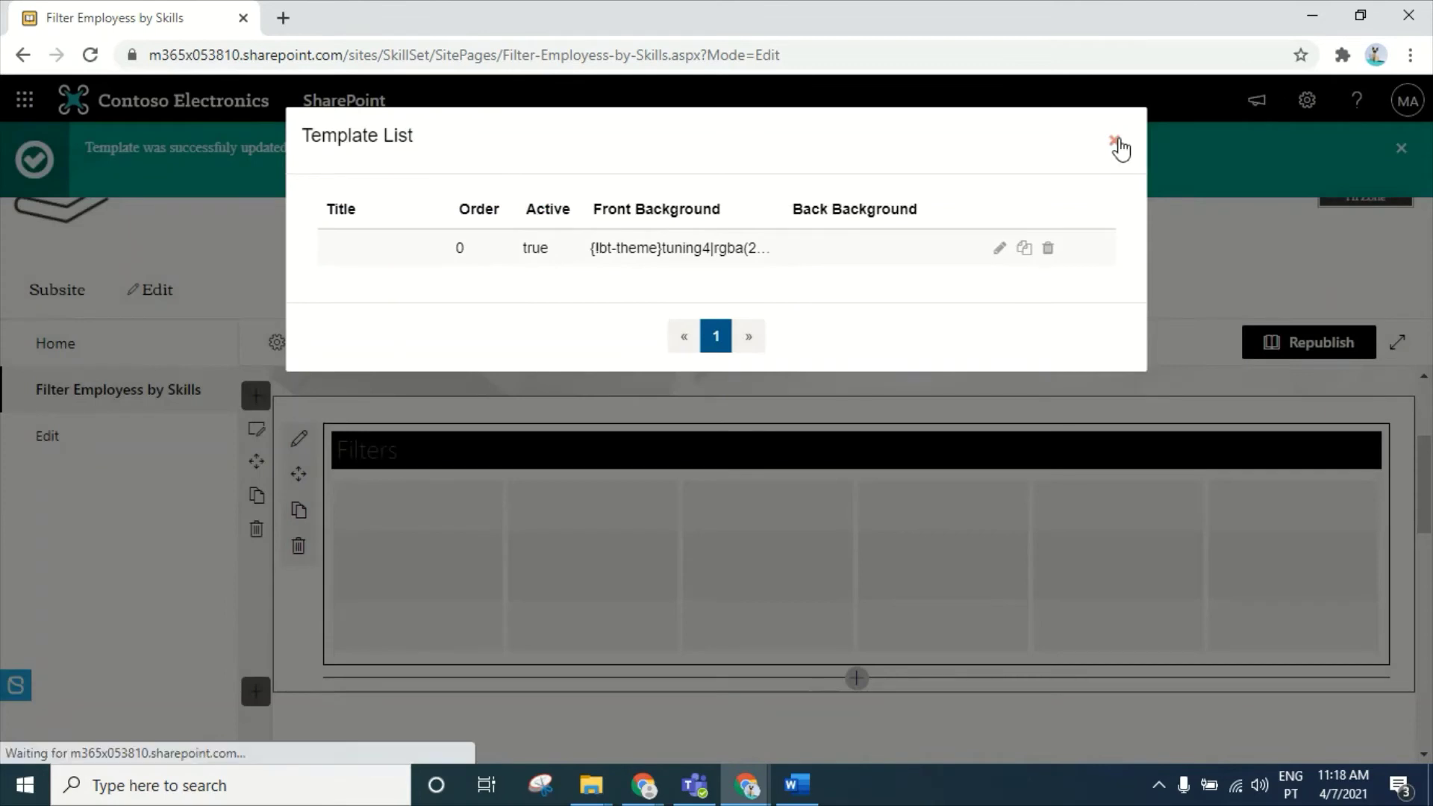
{"action": "left_click", "coordinate": [1118, 144]}
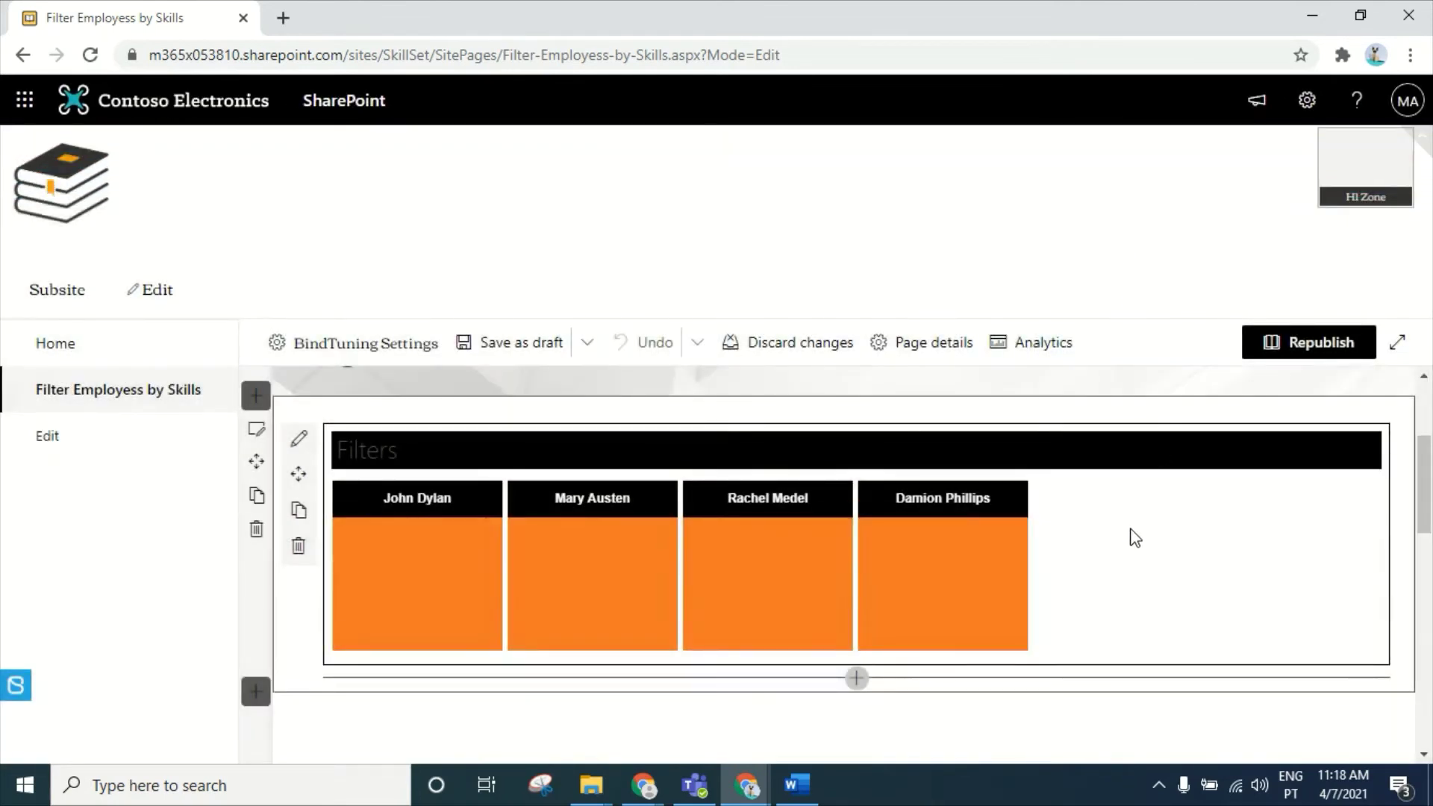
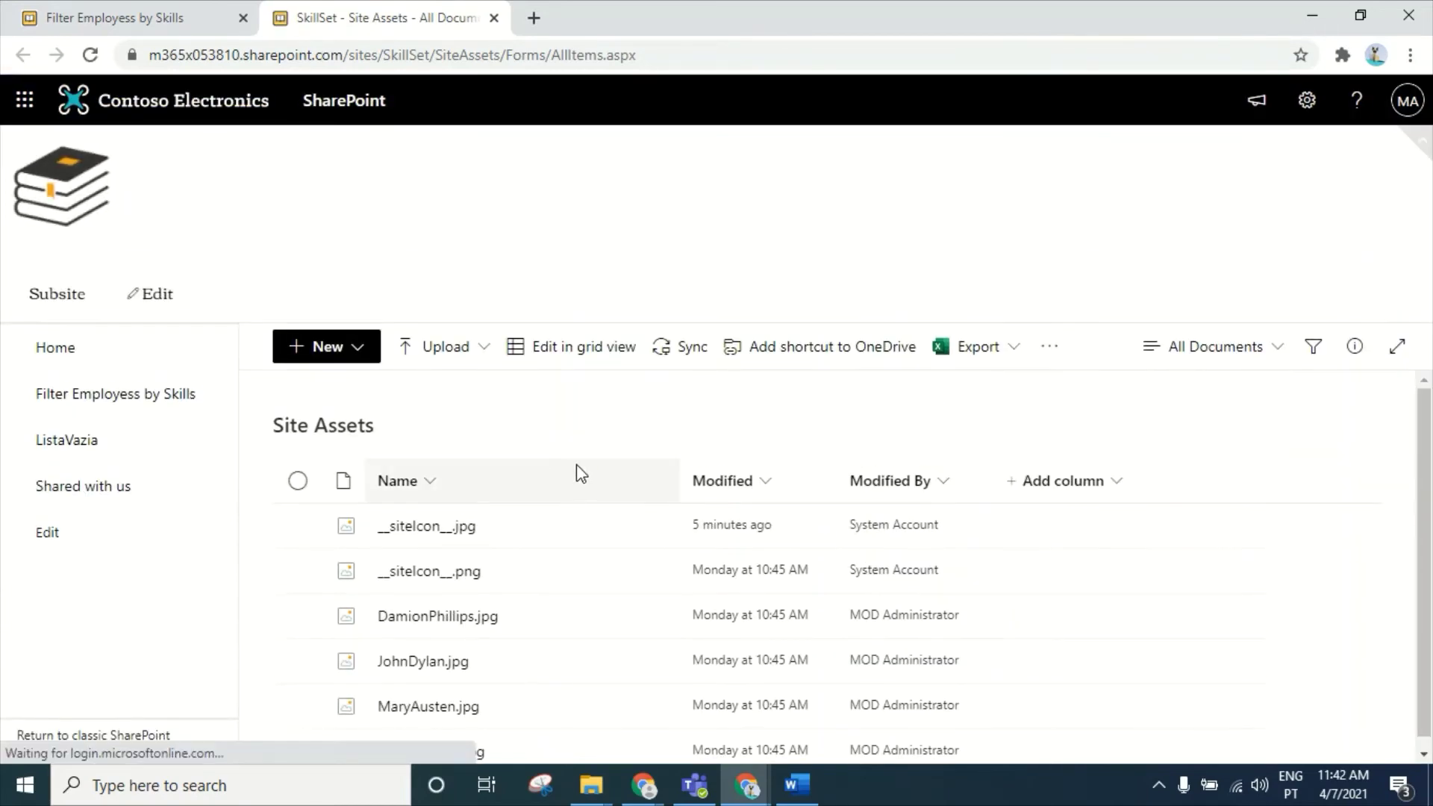
- Review the employee photos in the Site Assets library and open Skills_Content_List from the Filters web part
{"action": "scroll", "coordinate": [573, 465], "scroll_direction": "down", "scroll_amount": 1}
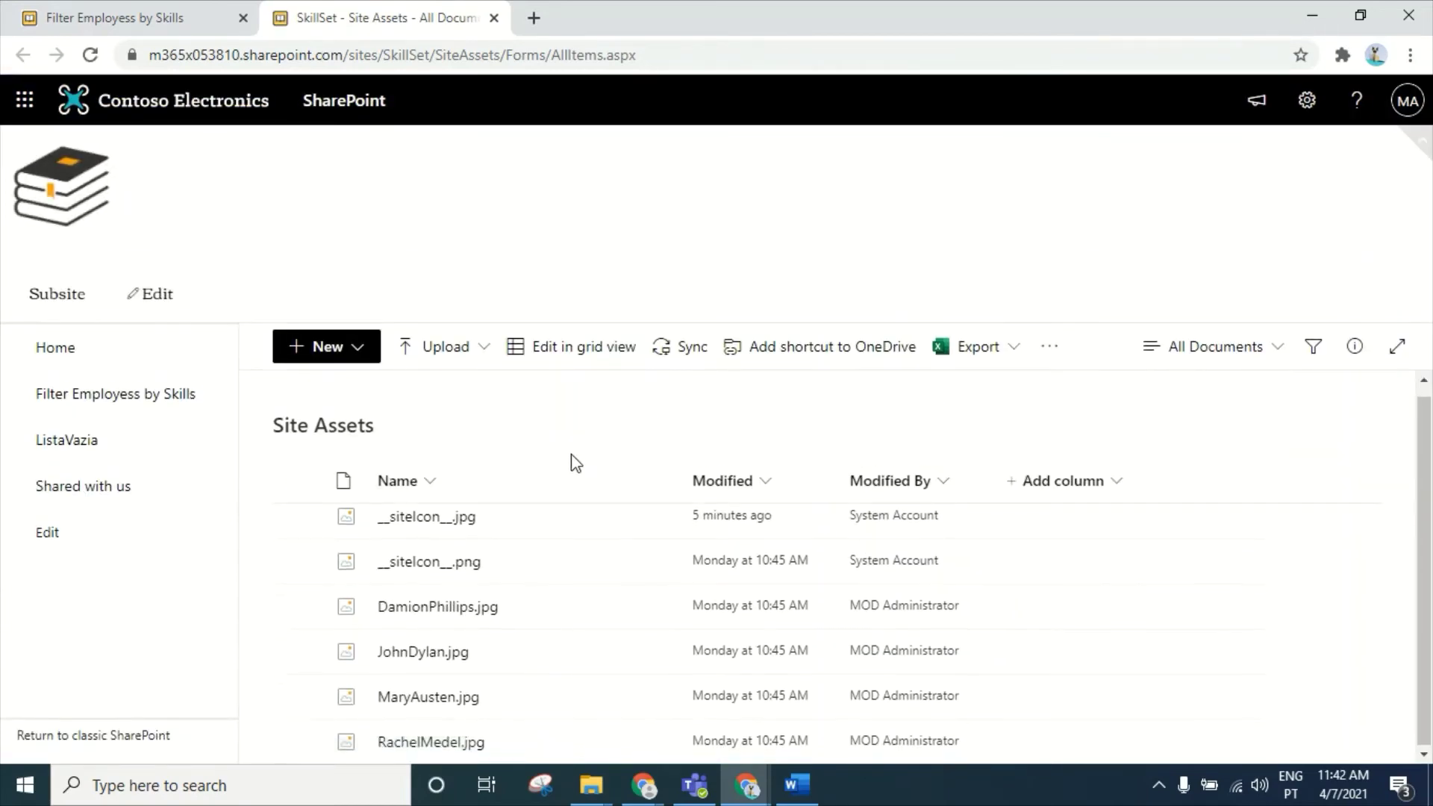
{"action": "left_click", "coordinate": [440, 347]}
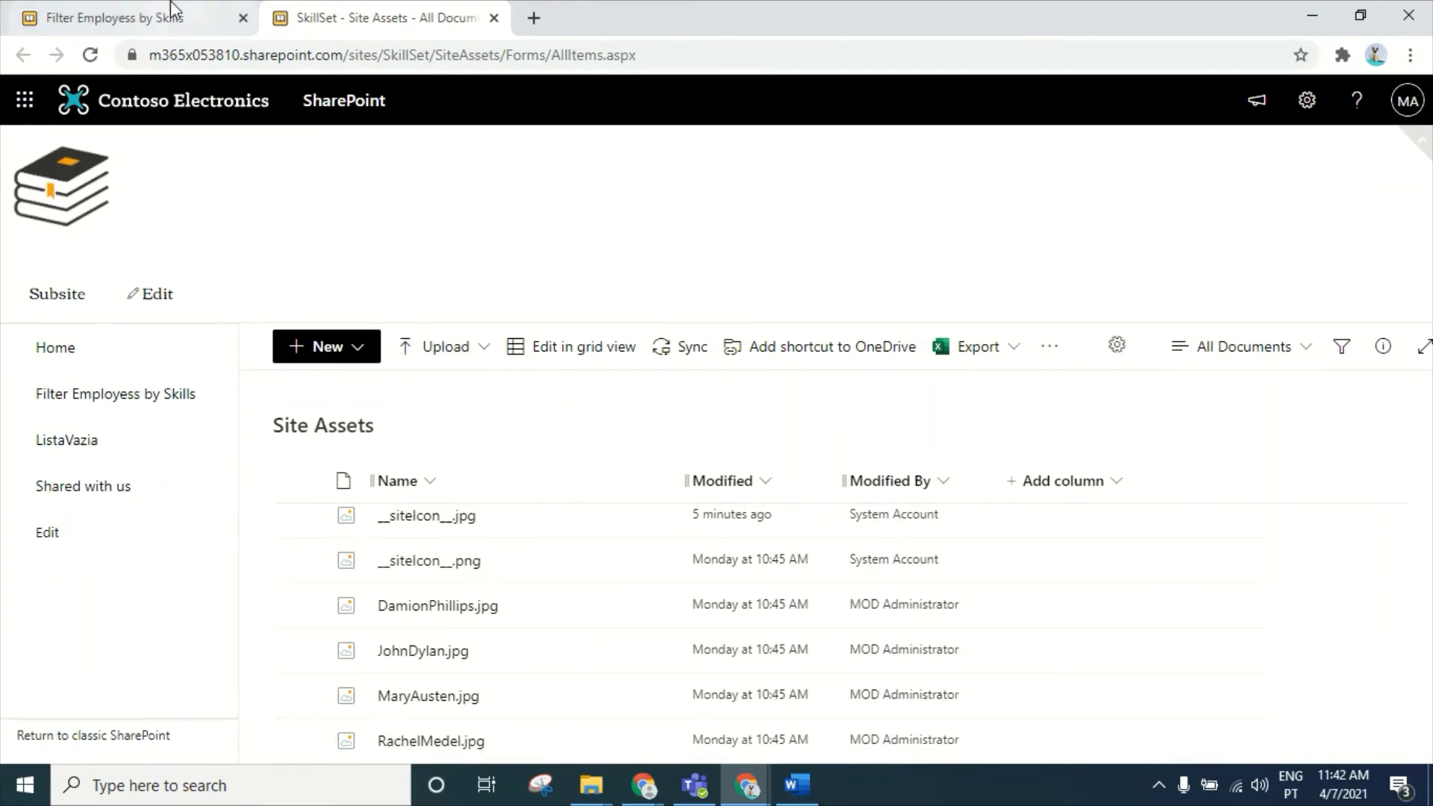
{"action": "left_click", "coordinate": [127, 9]}
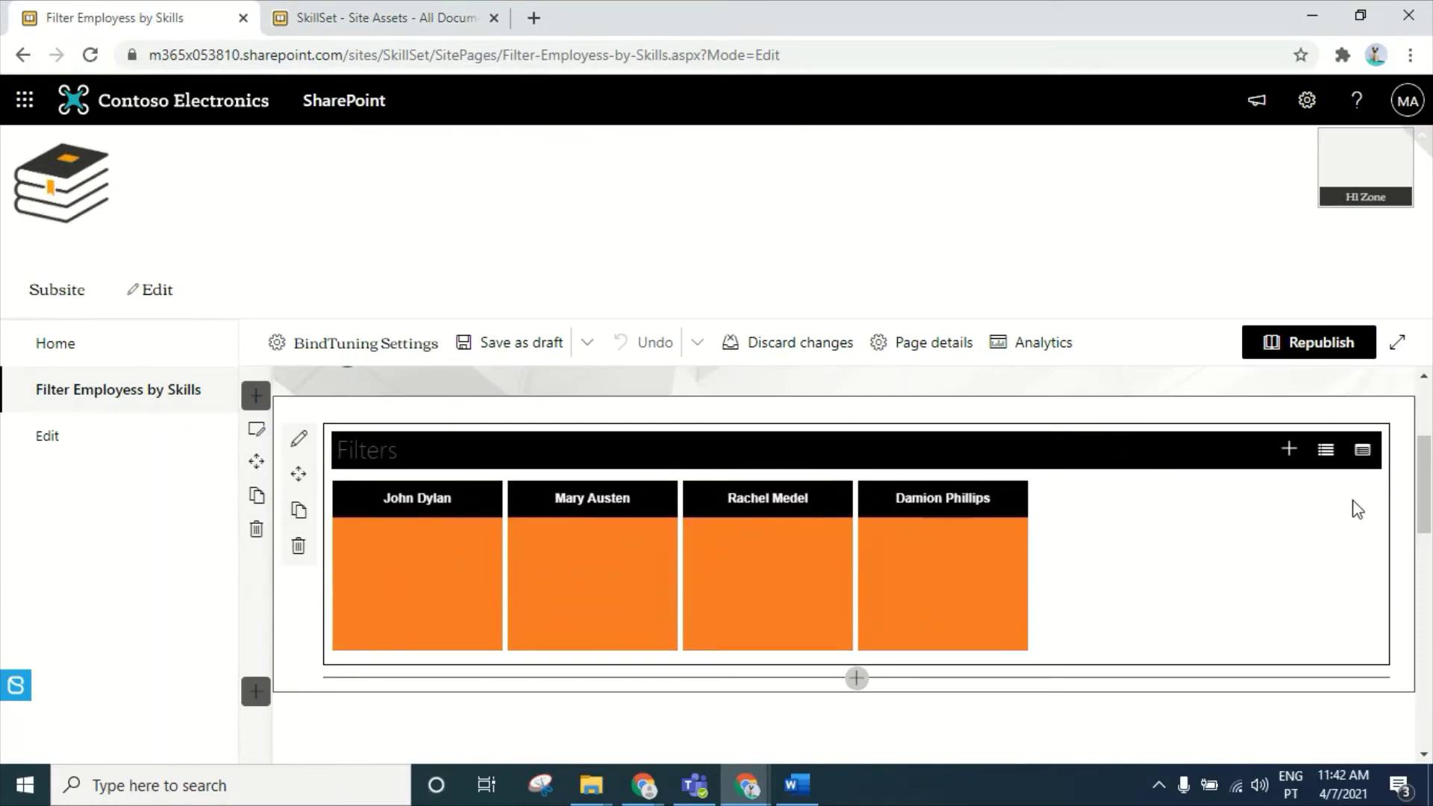
{"action": "left_click", "coordinate": [1363, 451]}
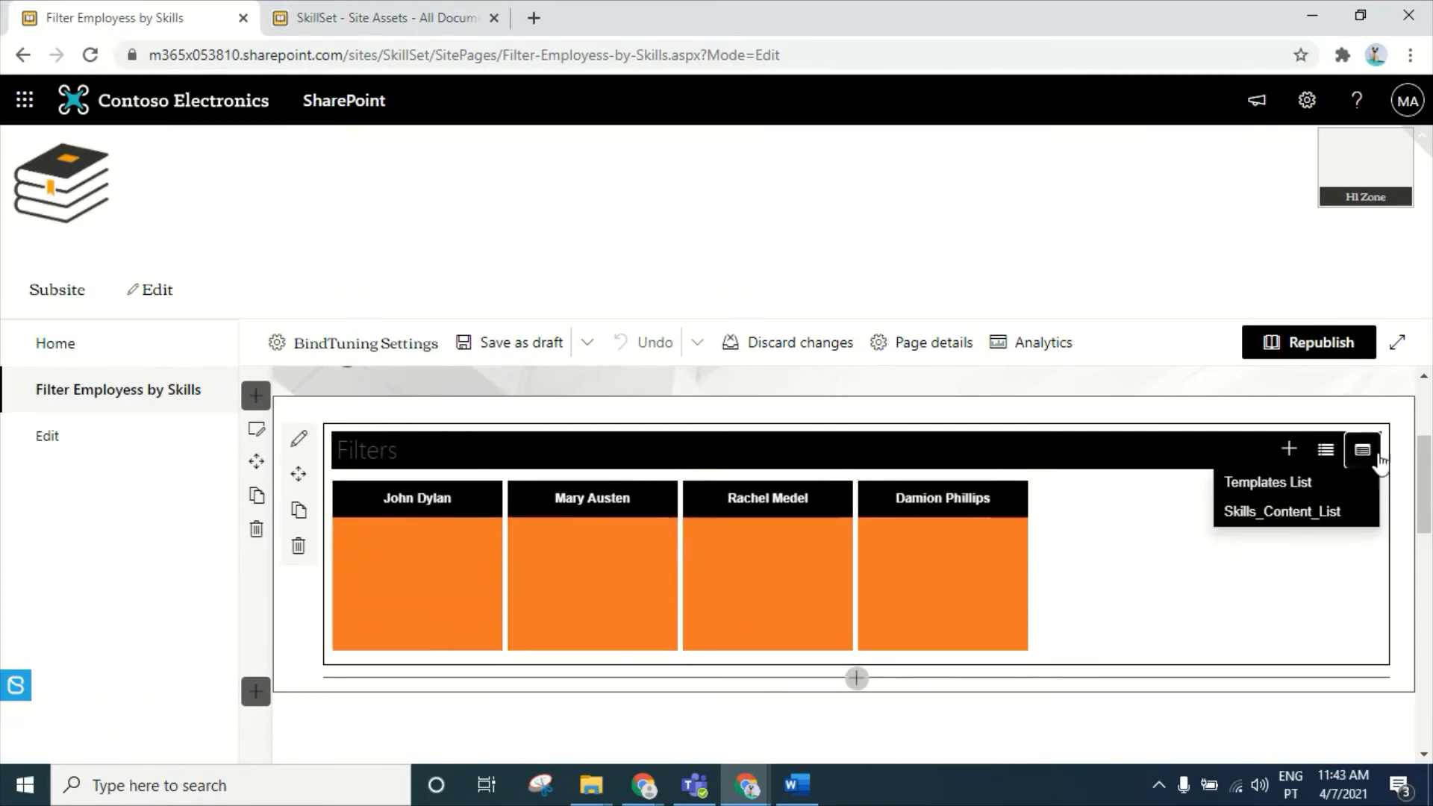
{"action": "left_click", "coordinate": [1303, 523]}
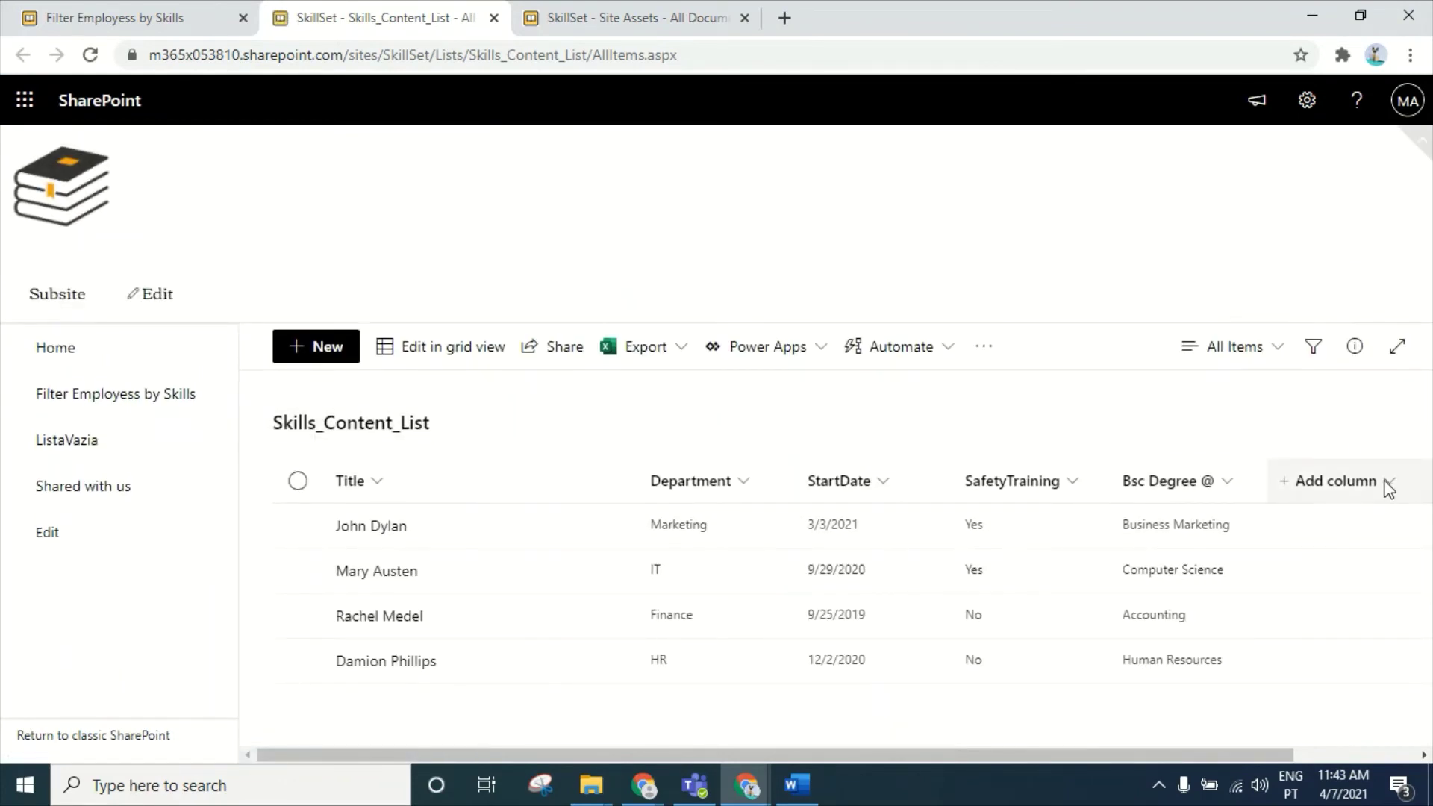
- Add a Hyperlink column named Background to Skills_Content_List
{"action": "left_click", "coordinate": [1388, 488]}
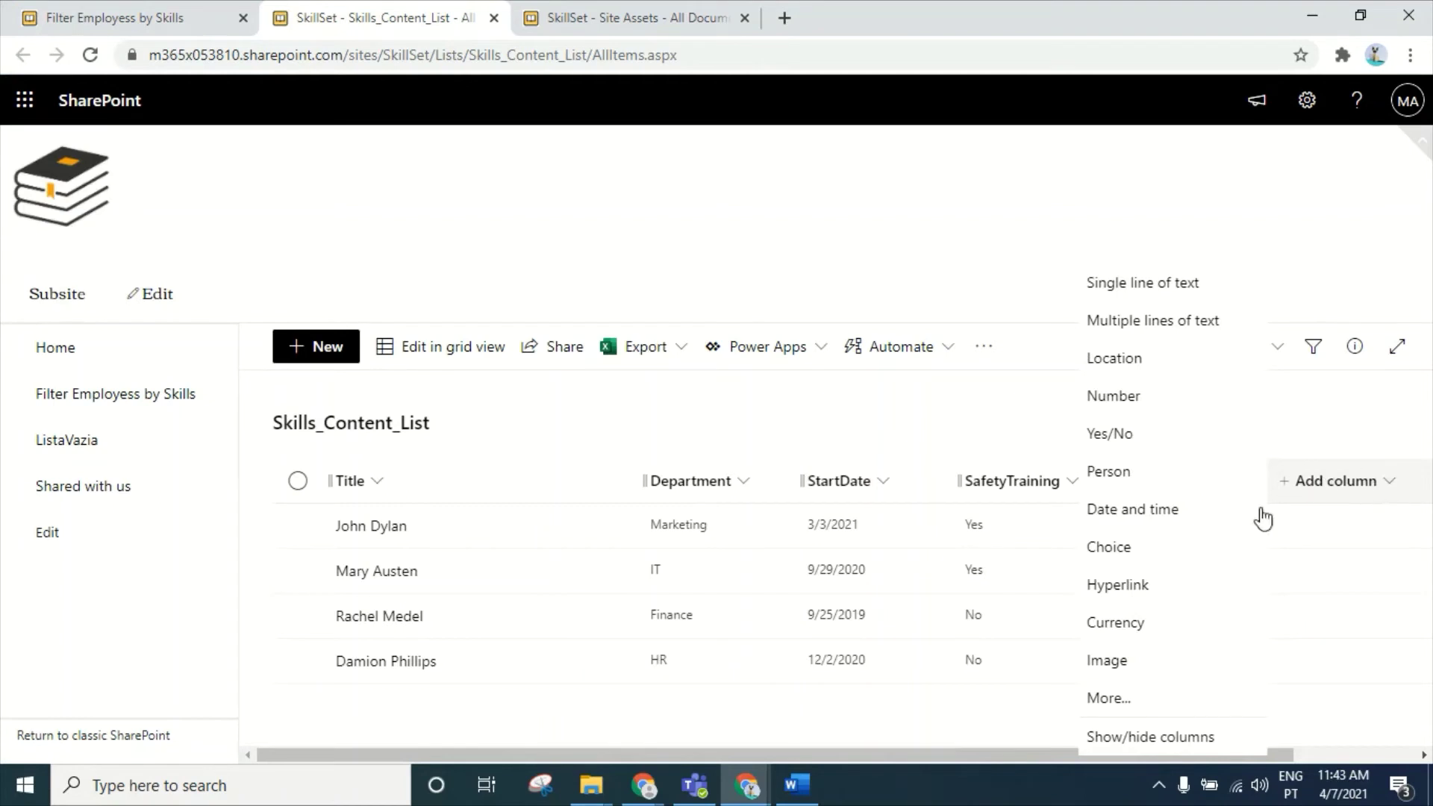
{"action": "left_click", "coordinate": [1122, 594]}
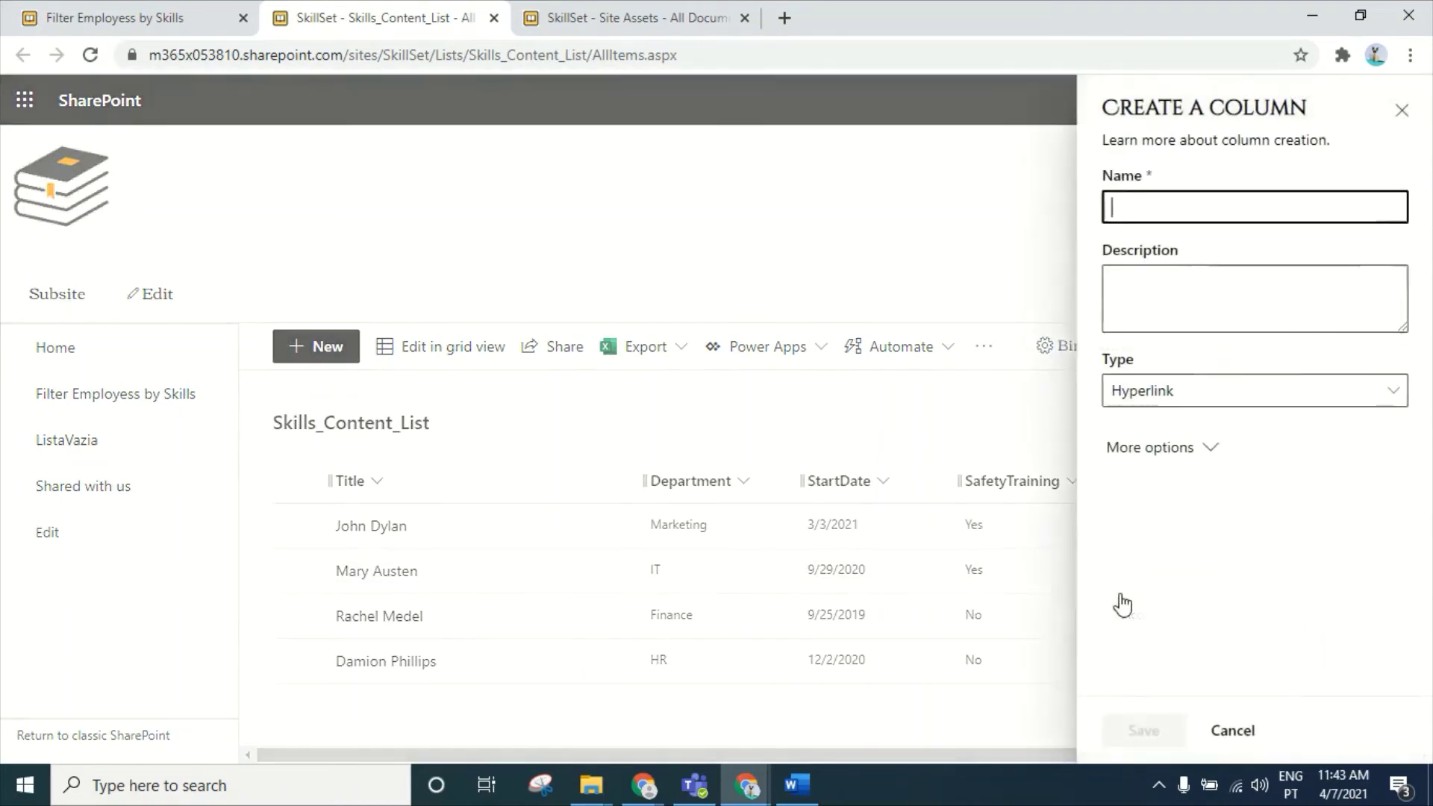
{"action": "type", "text": "Background"}
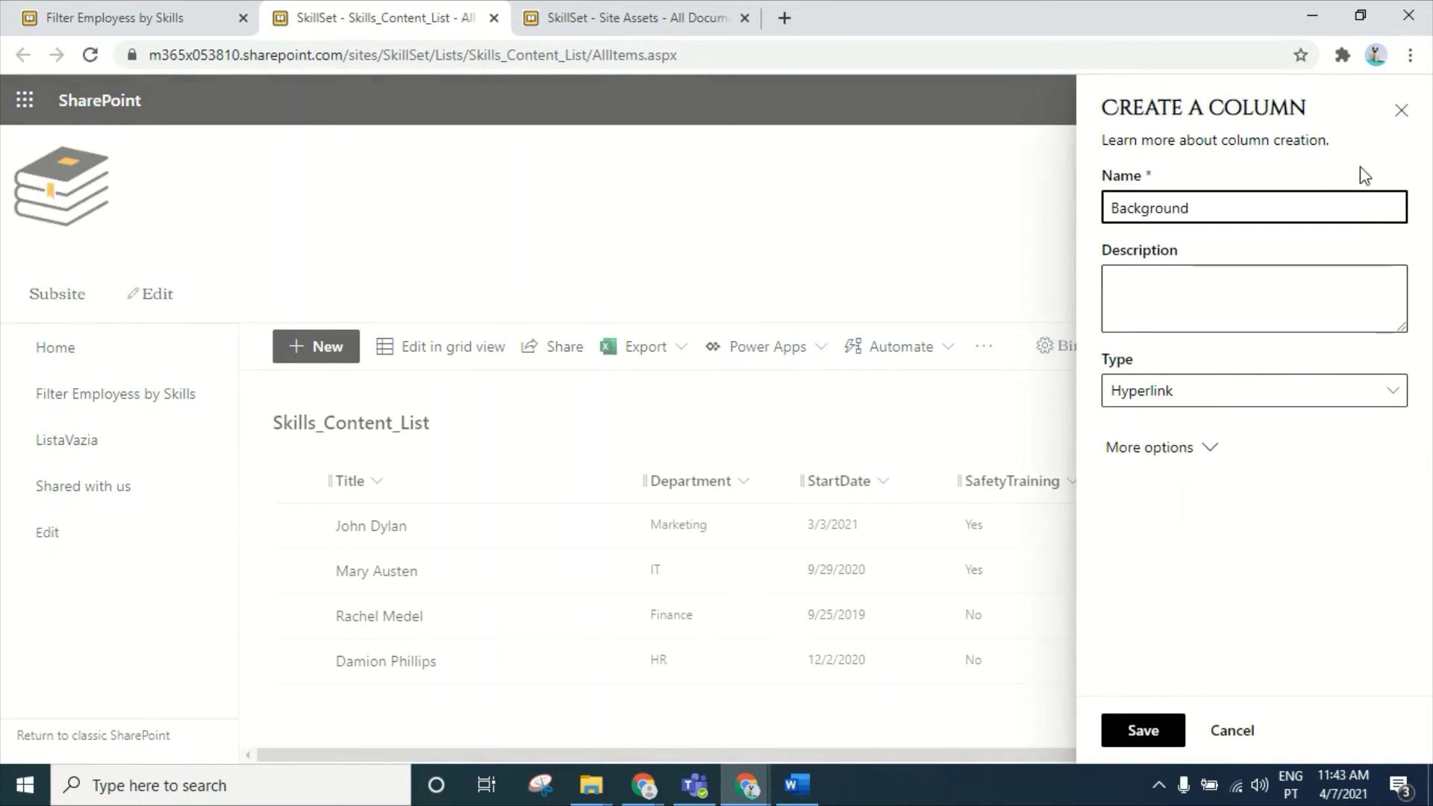
{"action": "left_click", "coordinate": [1140, 735]}
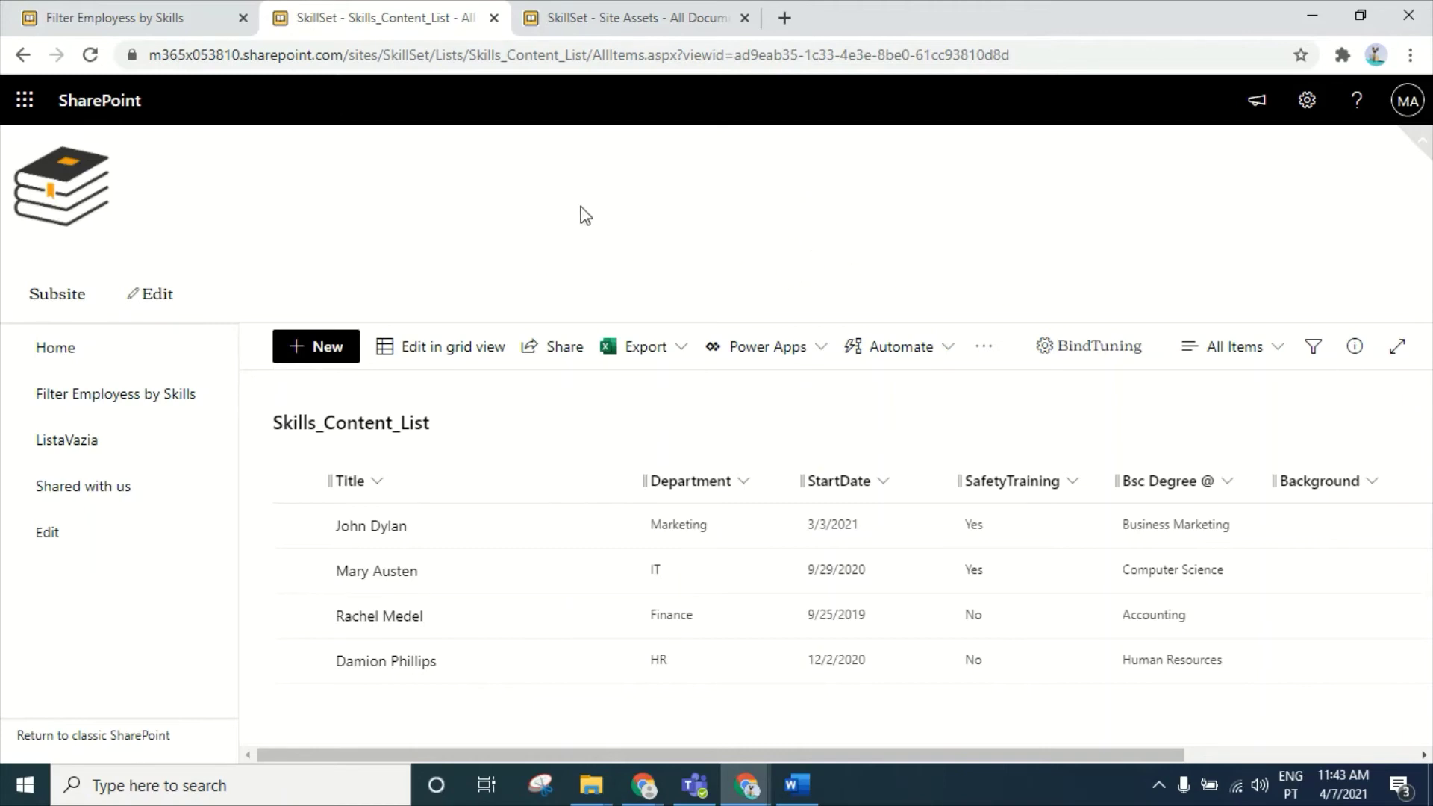
- Open the photo of the Marketing employee, the first in Skills_Content_List, from the Site Assets library
{"action": "left_click", "coordinate": [613, 11]}
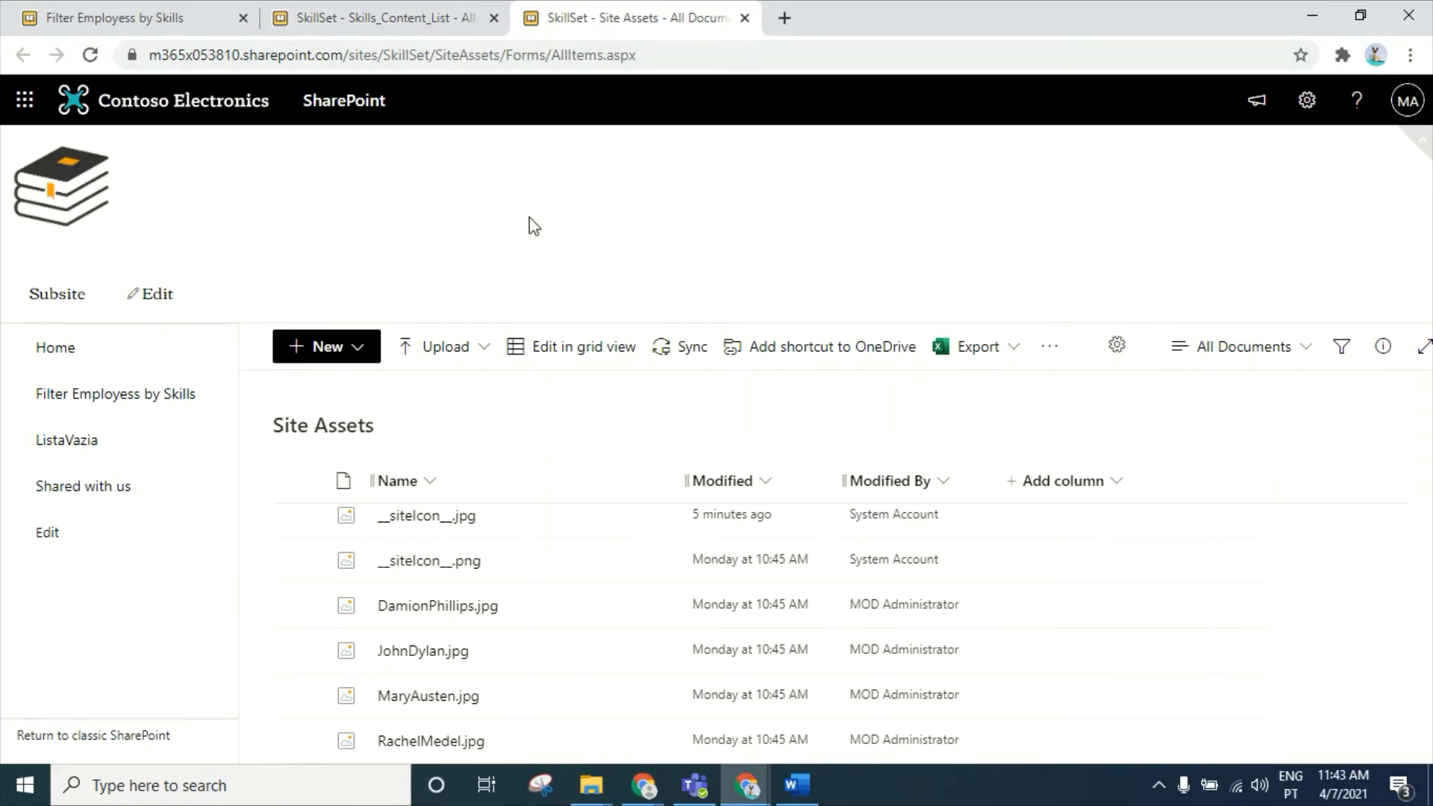
{"action": "left_click", "coordinate": [429, 652]}
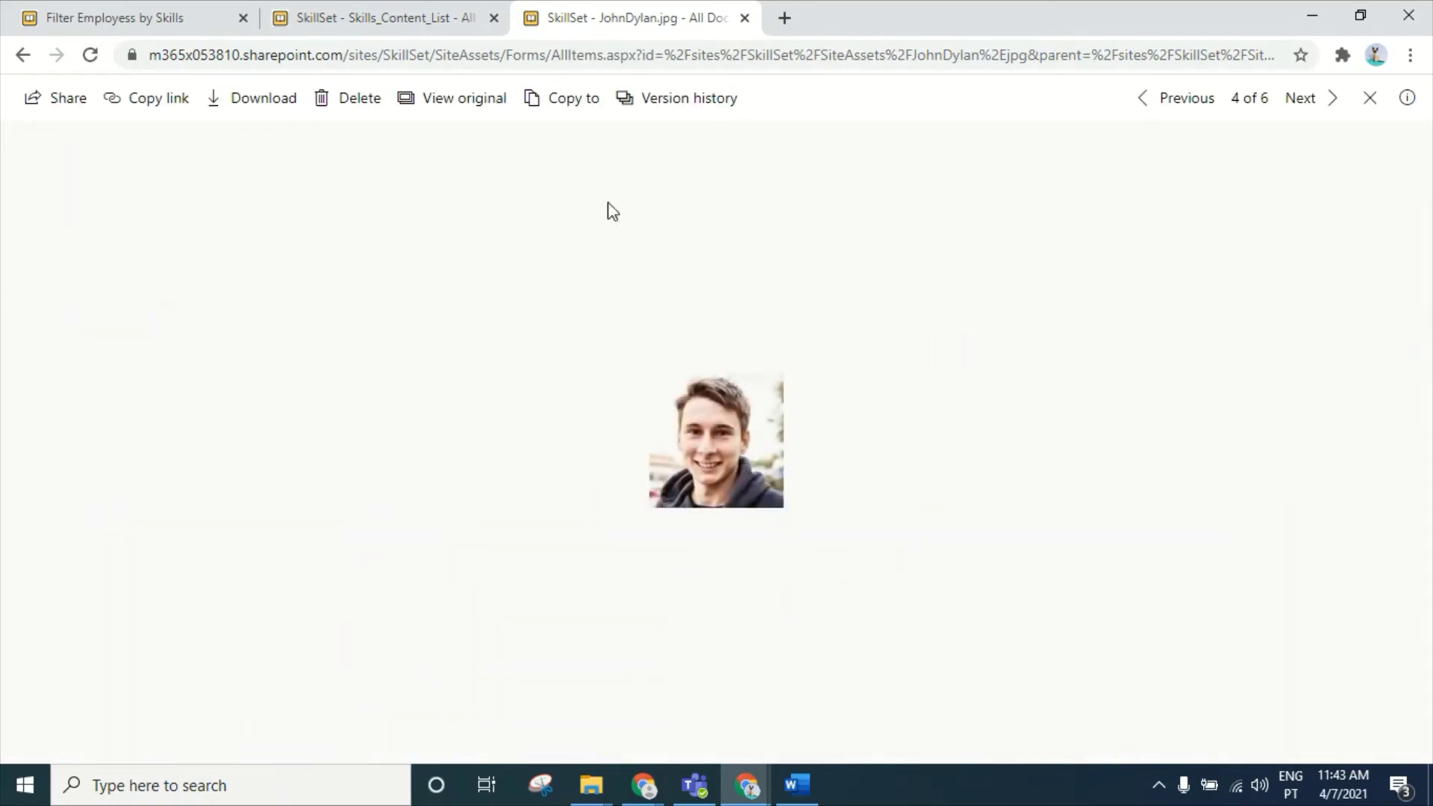
- Examine the web address of the photo's preview page in the Site Assets library
{"action": "left_click", "coordinate": [864, 61]}
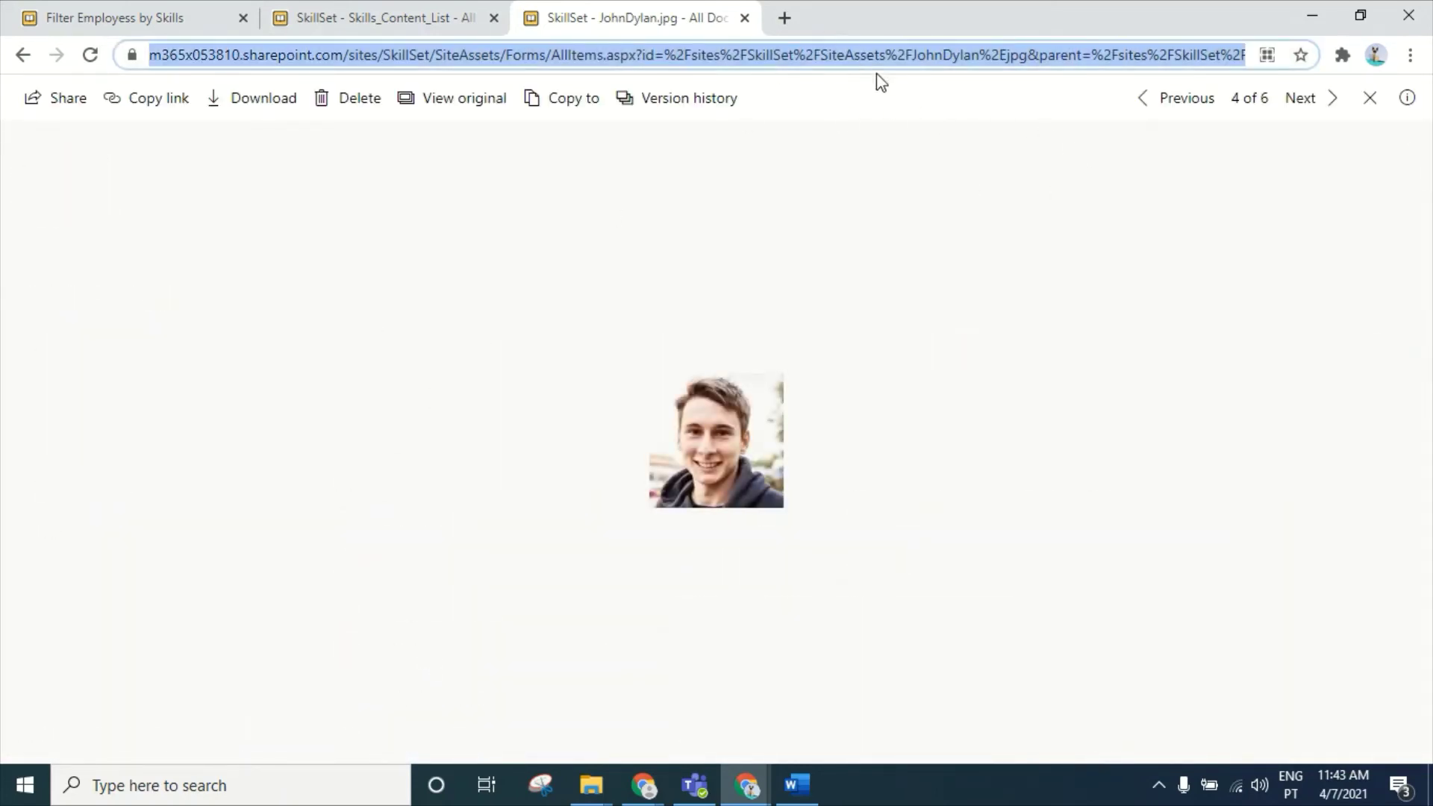
{"action": "left_click", "coordinate": [834, 343]}
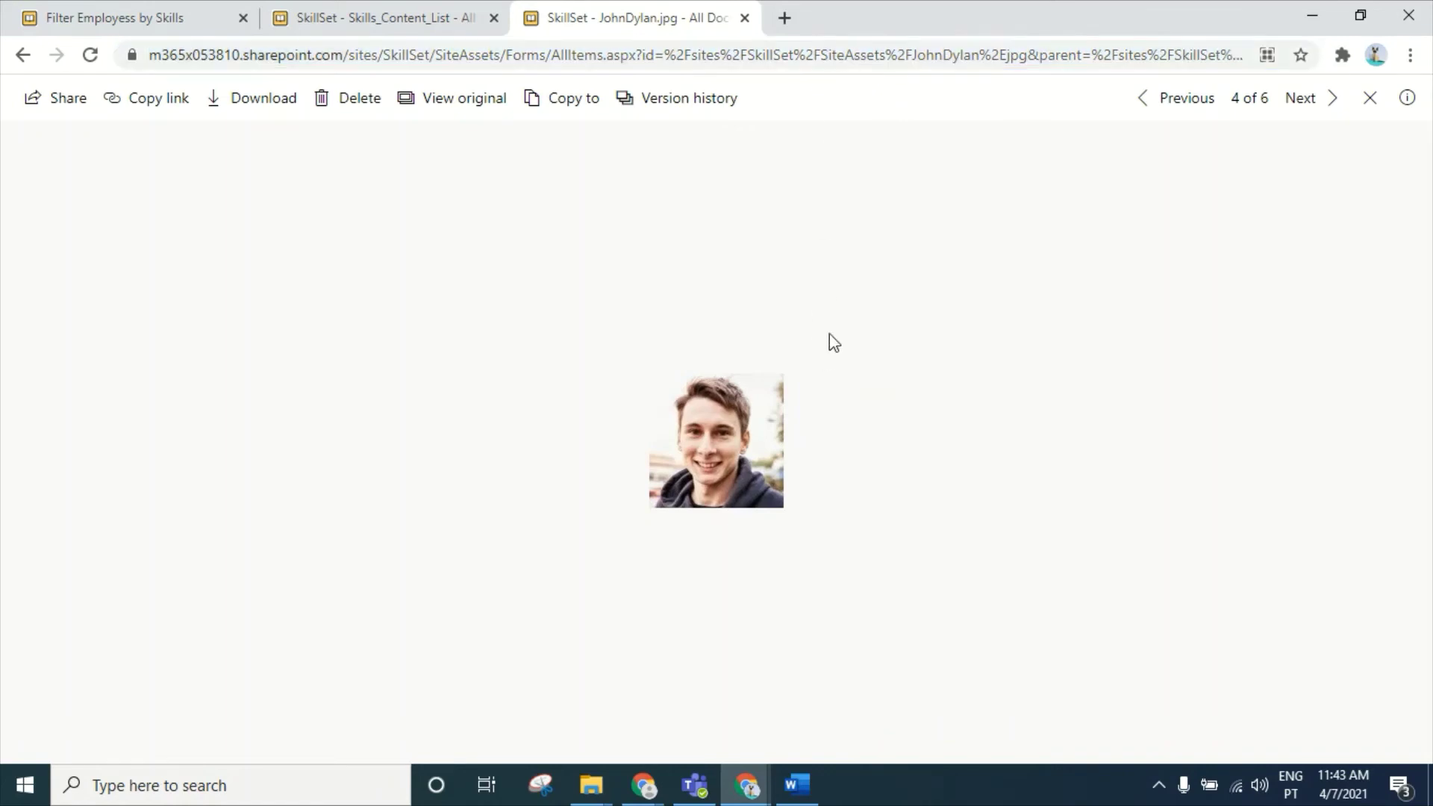
{"action": "left_click", "coordinate": [770, 55]}
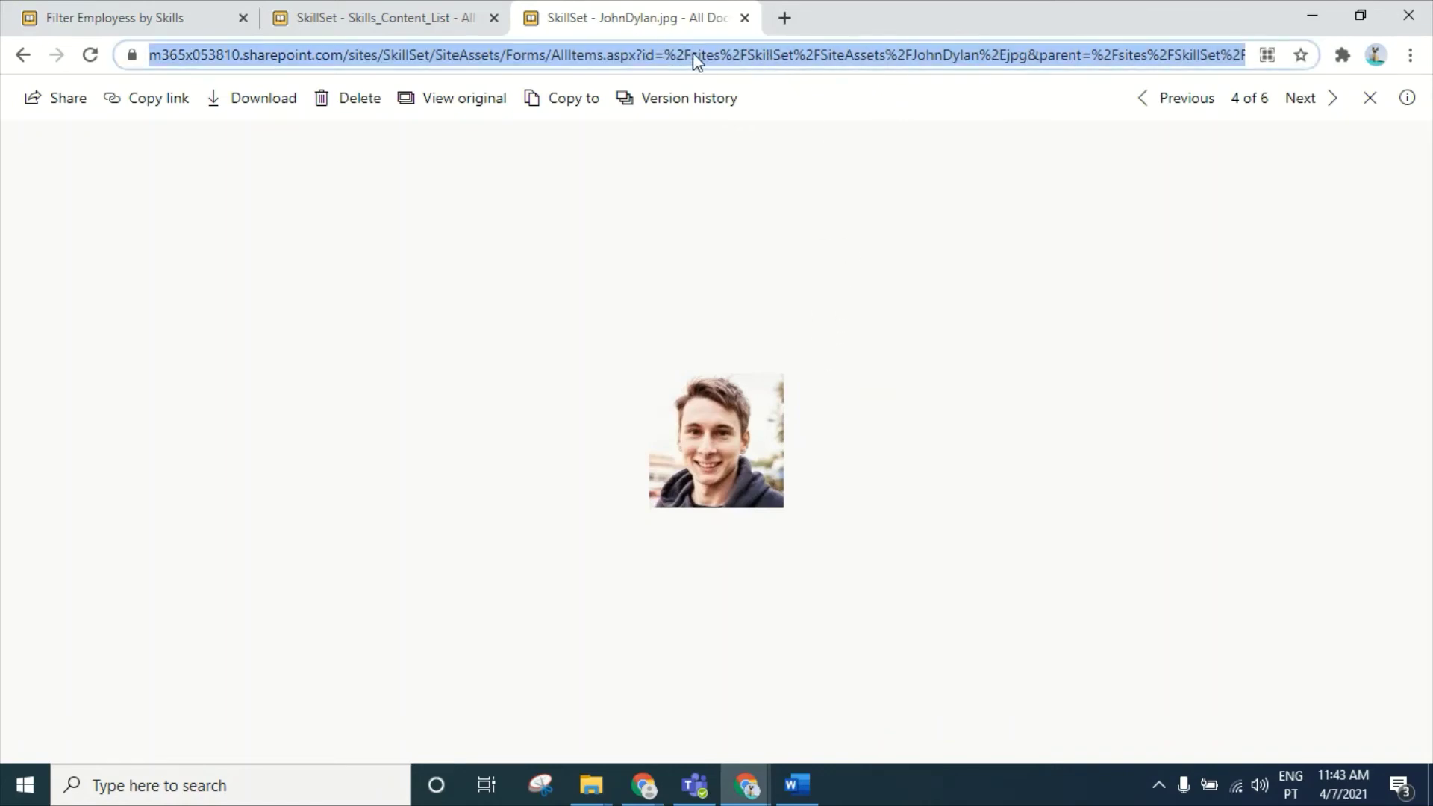
{"action": "left_click", "coordinate": [734, 55]}
{"action": "left_click", "coordinate": [874, 183]}
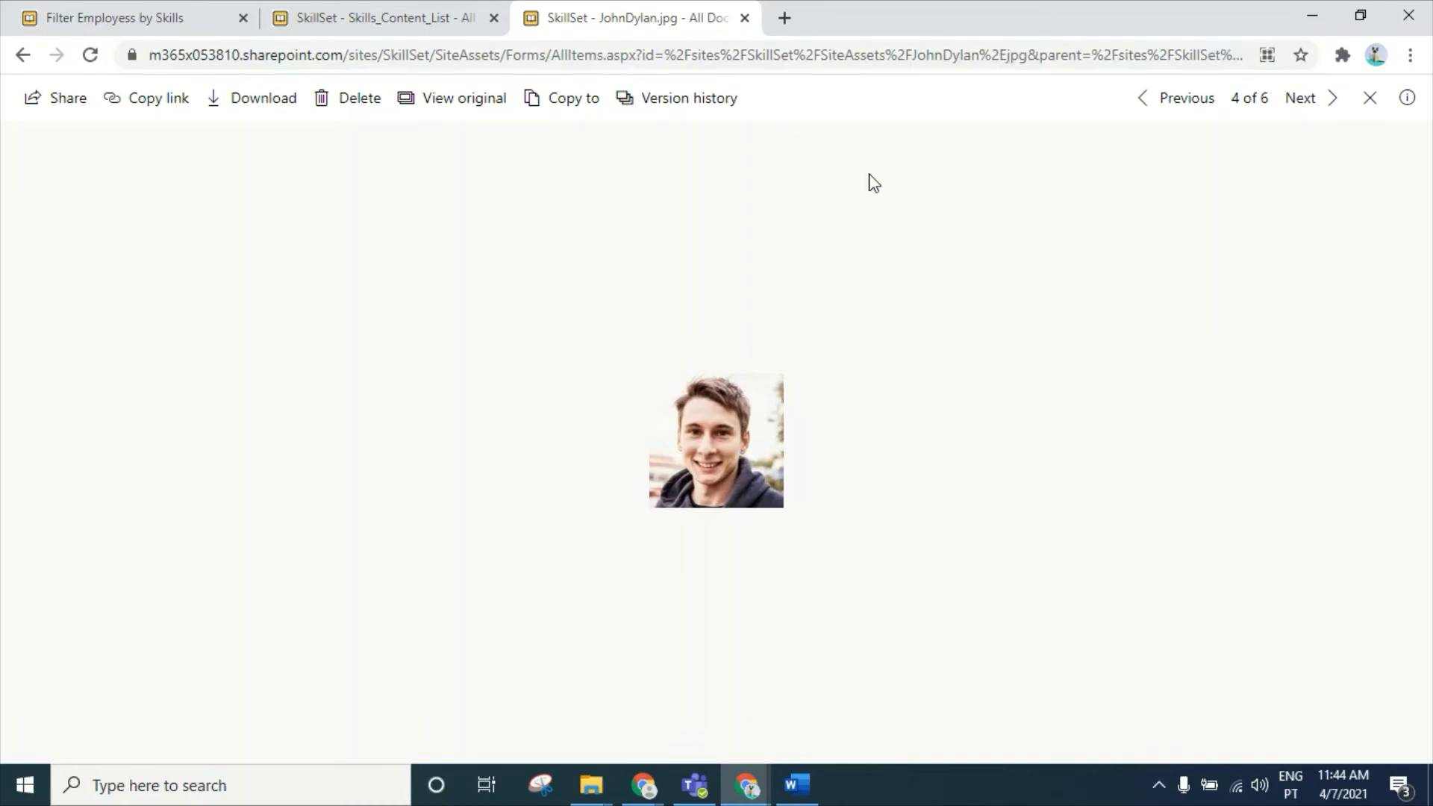
{"action": "left_click", "coordinate": [825, 56]}
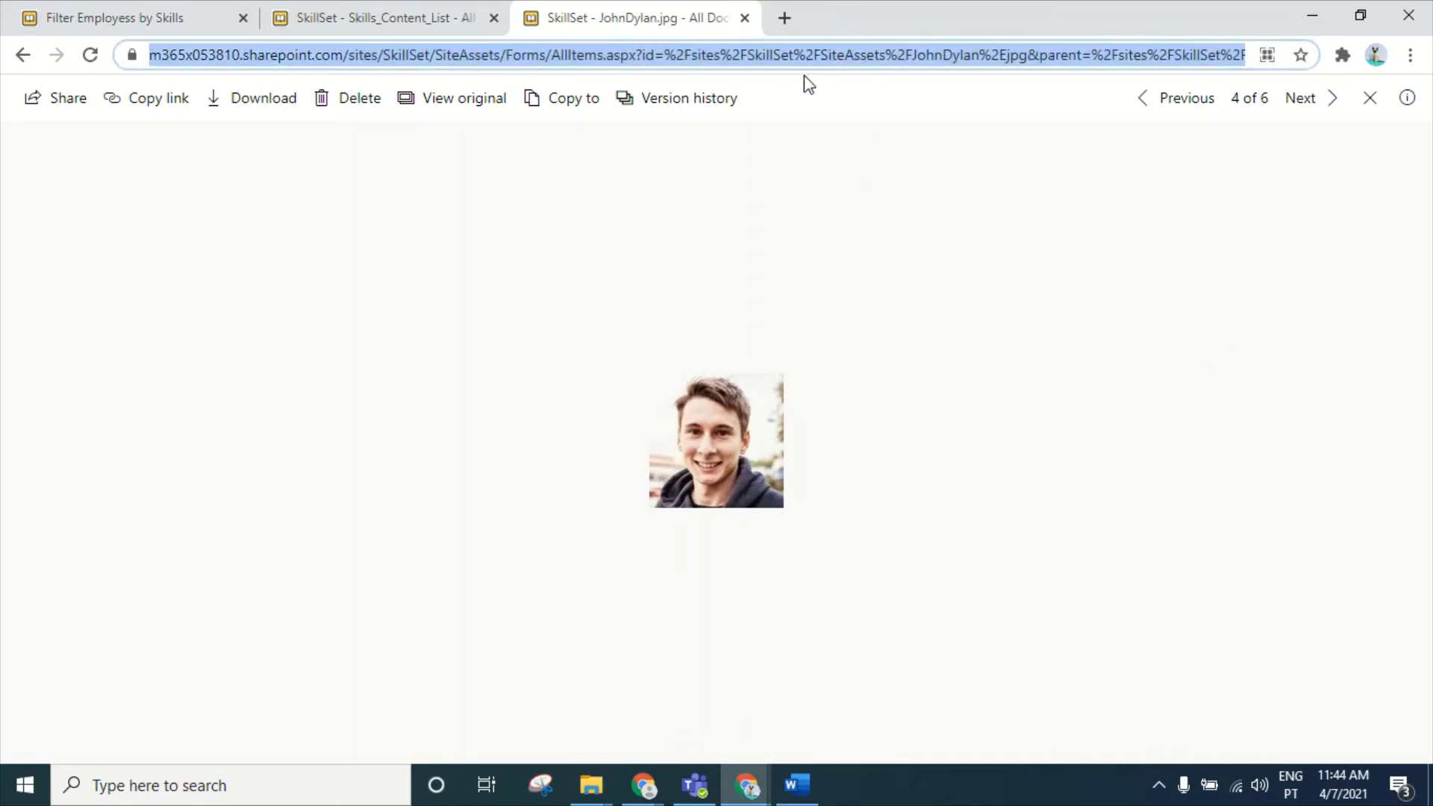
{"action": "left_click", "coordinate": [815, 137]}
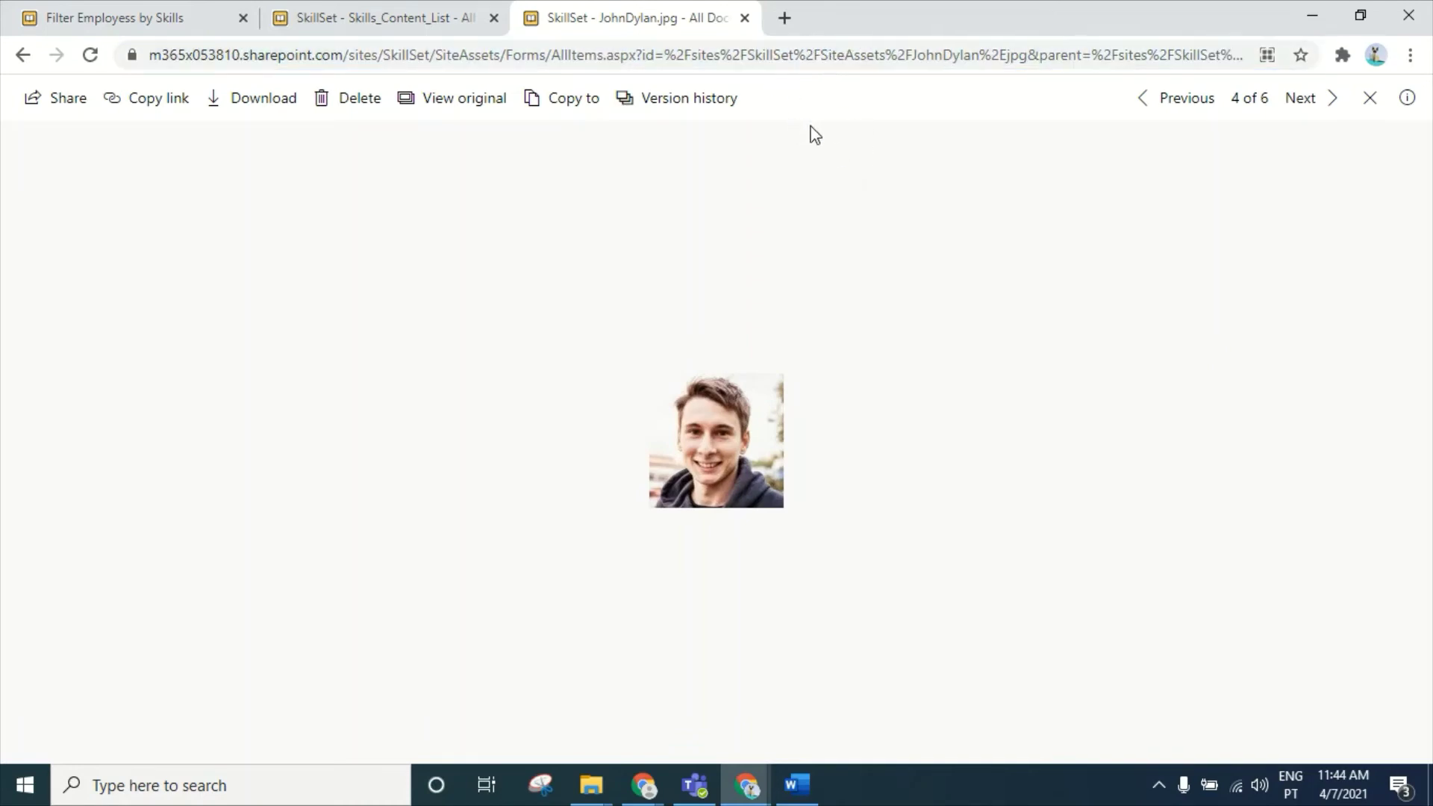
{"action": "left_click", "coordinate": [800, 45]}
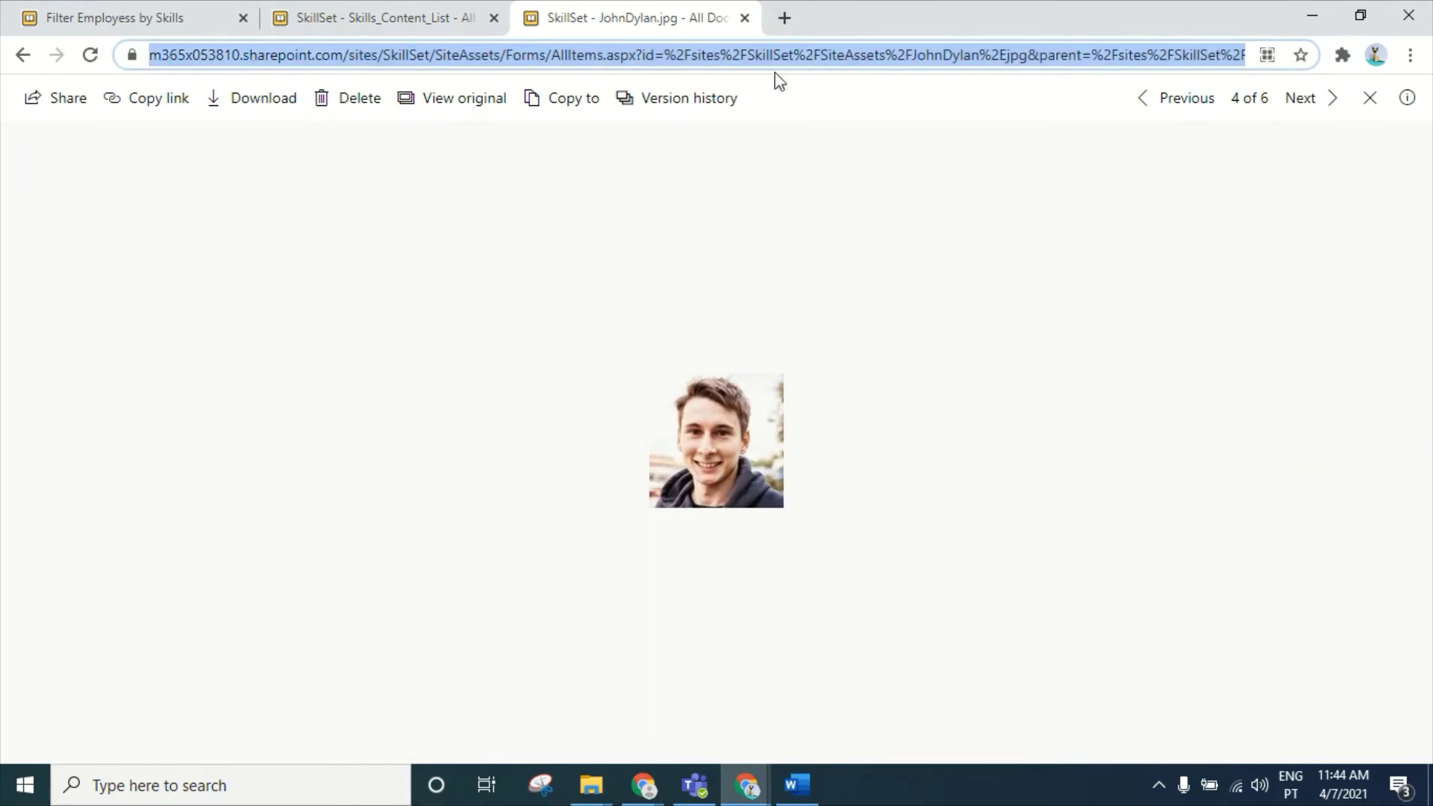
{"action": "left_click", "coordinate": [678, 184]}
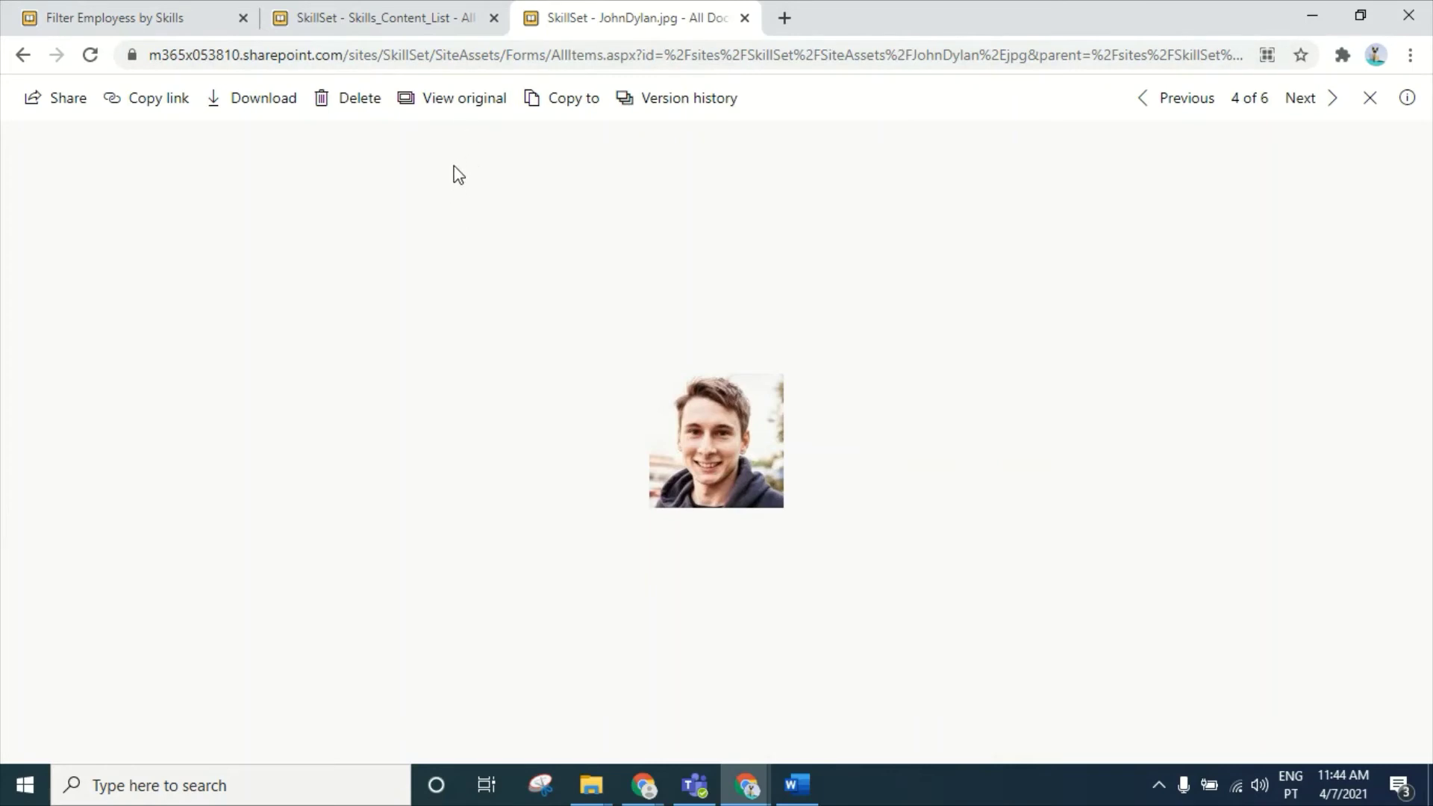
- Open the original image of the employee photo and copy its direct URL
{"action": "left_click", "coordinate": [460, 119]}
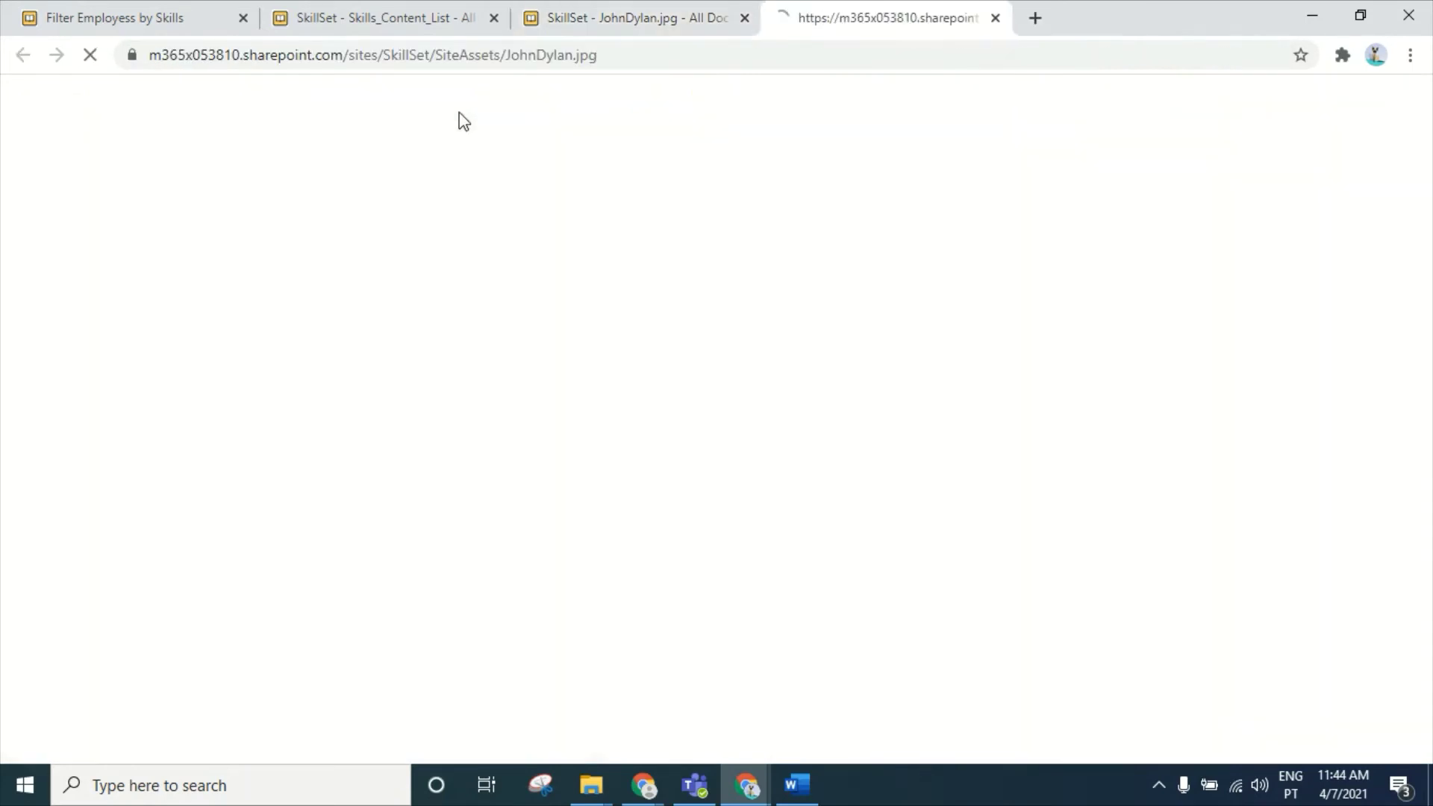
{"action": "left_click", "coordinate": [624, 54]}
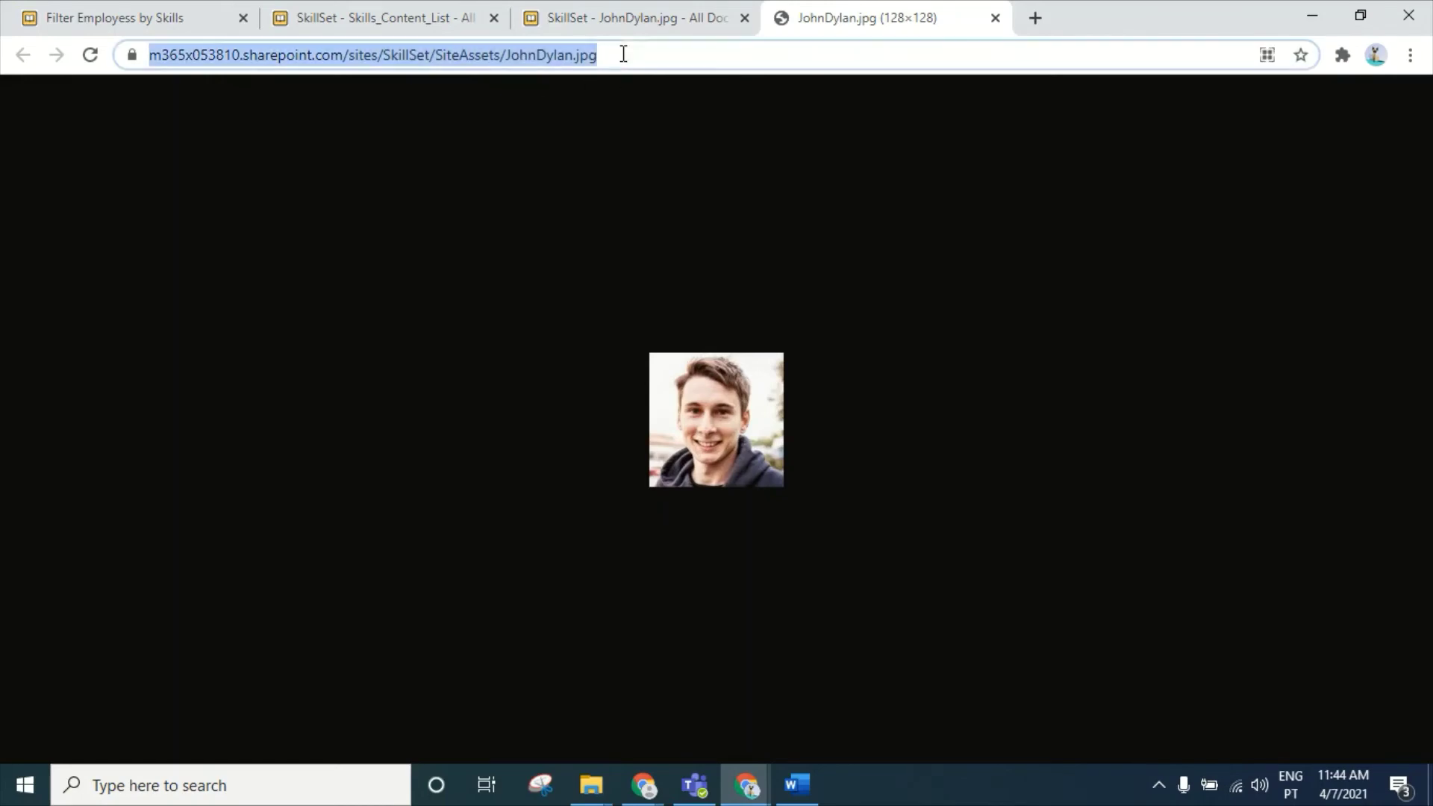
{"action": "right_click", "coordinate": [623, 55]}
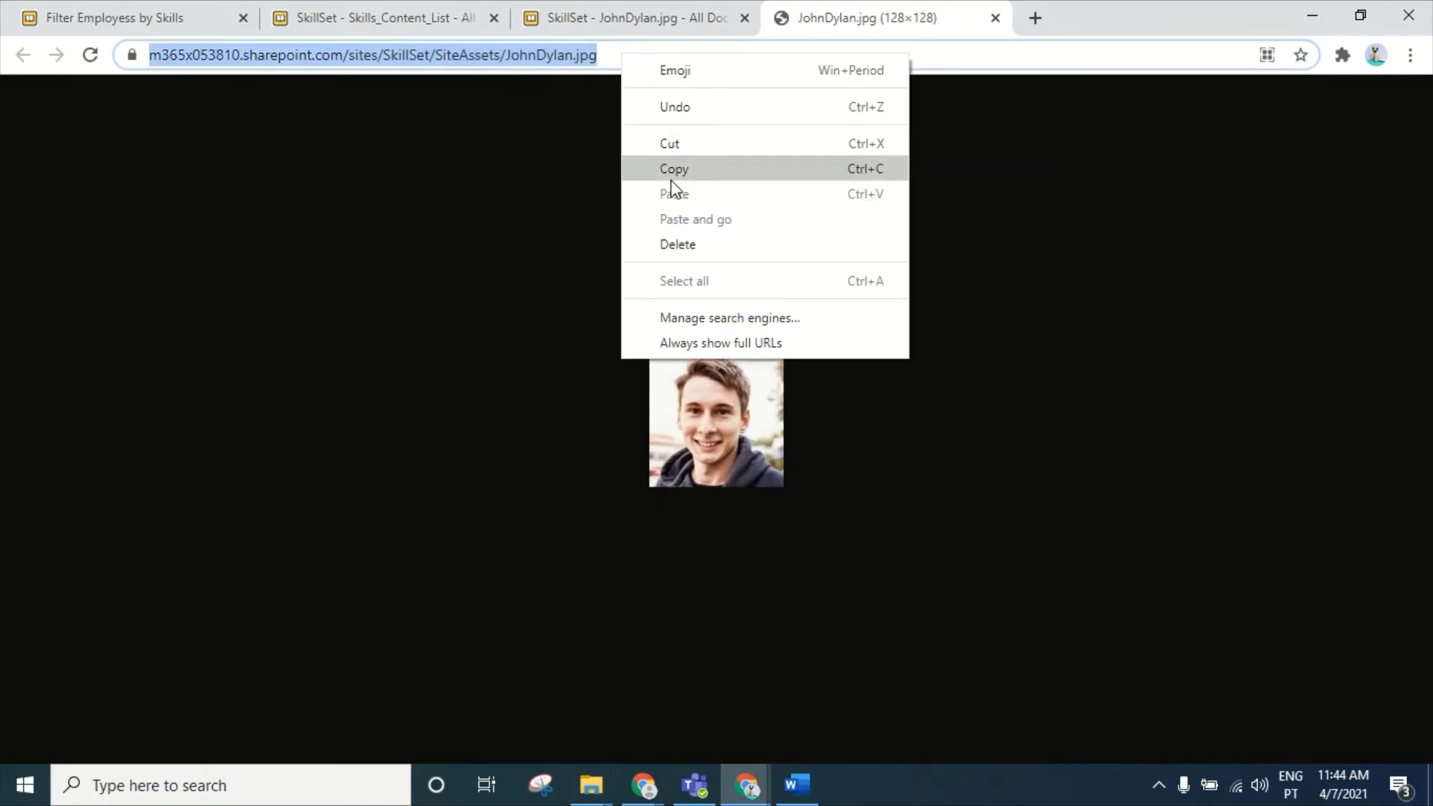
{"action": "left_click", "coordinate": [672, 173]}
{"action": "left_click", "coordinate": [634, 64]}
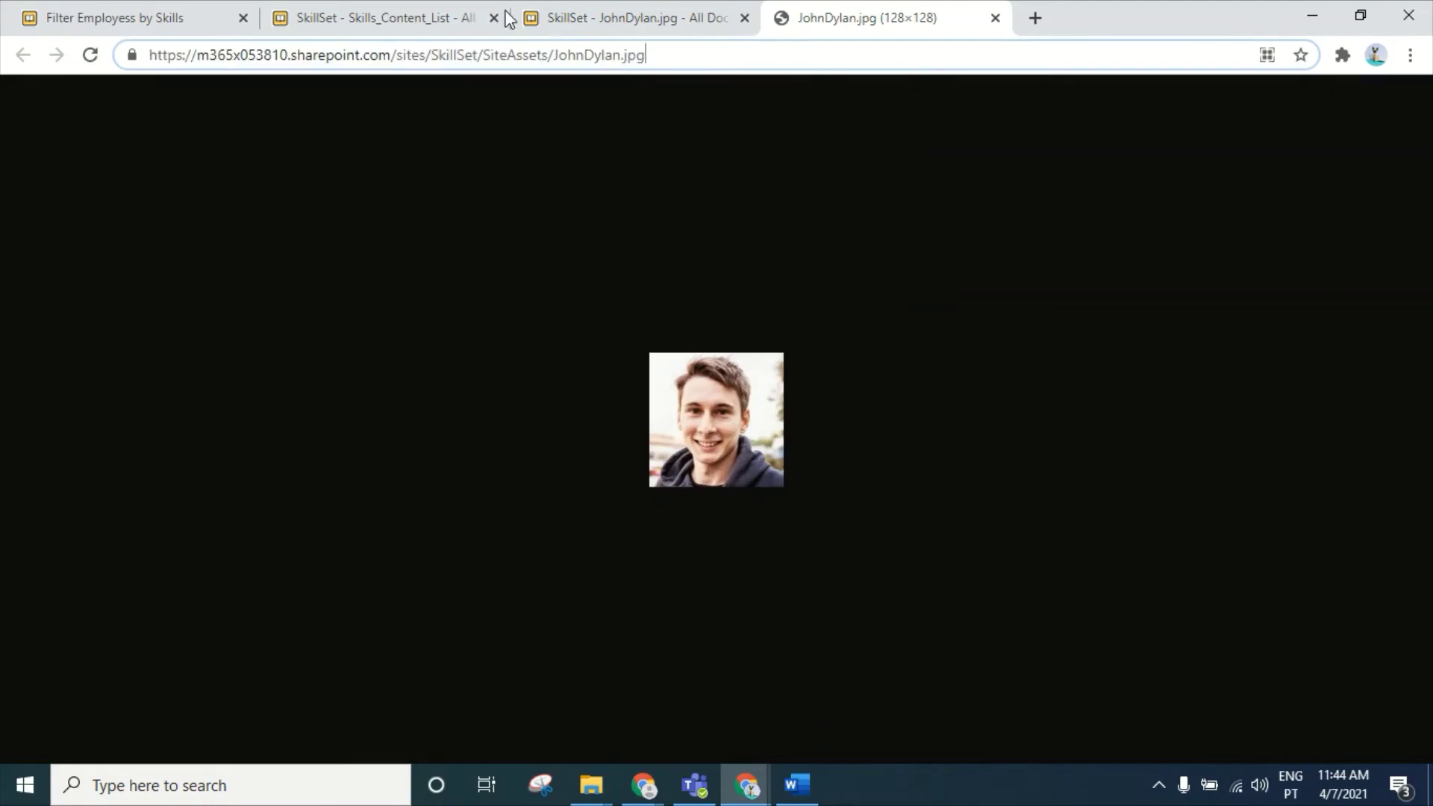
- In grid view of Skills_Content_List, paste the copied photo URL as the Background link of the Marketing employee
{"action": "left_click", "coordinate": [377, 13]}
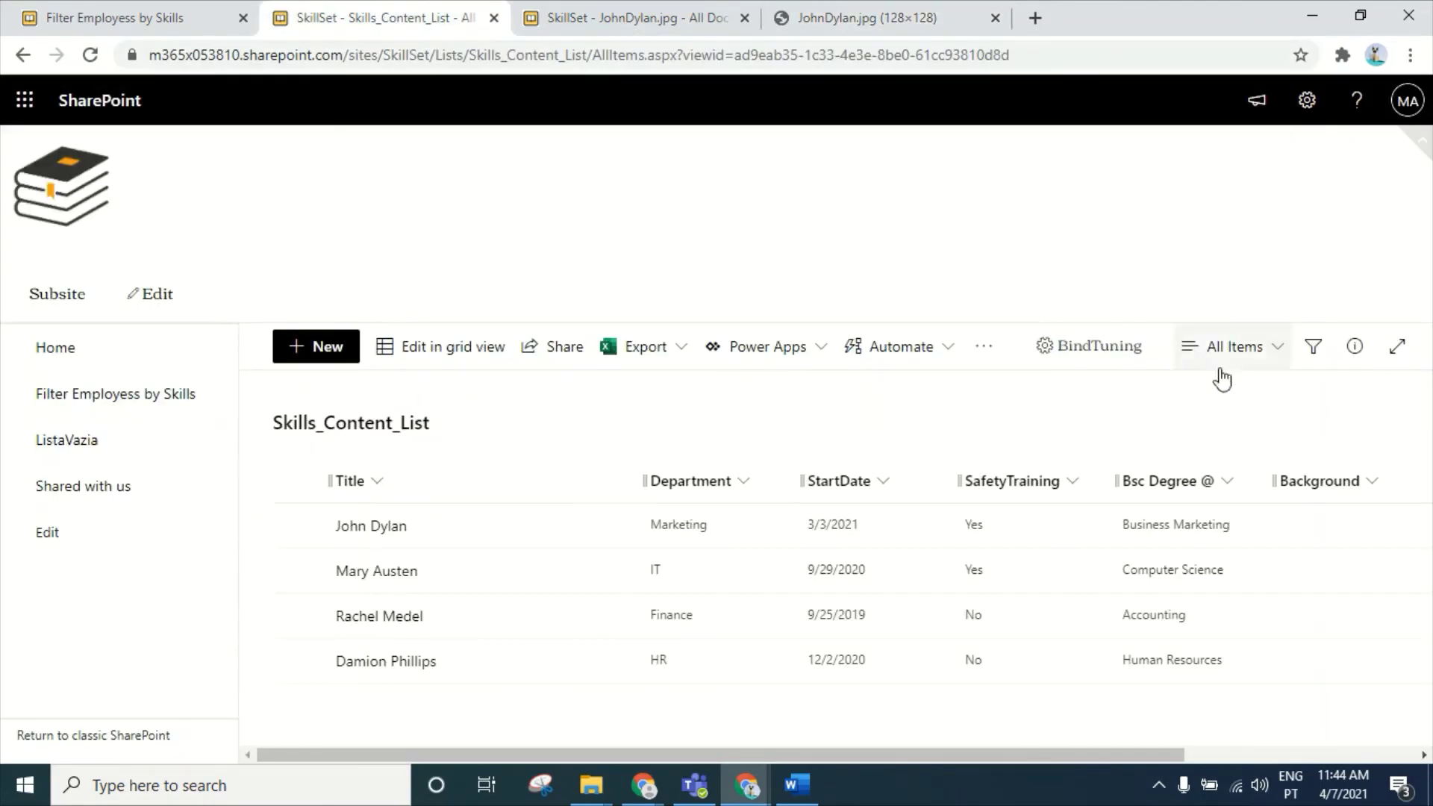
{"action": "left_click", "coordinate": [450, 349]}
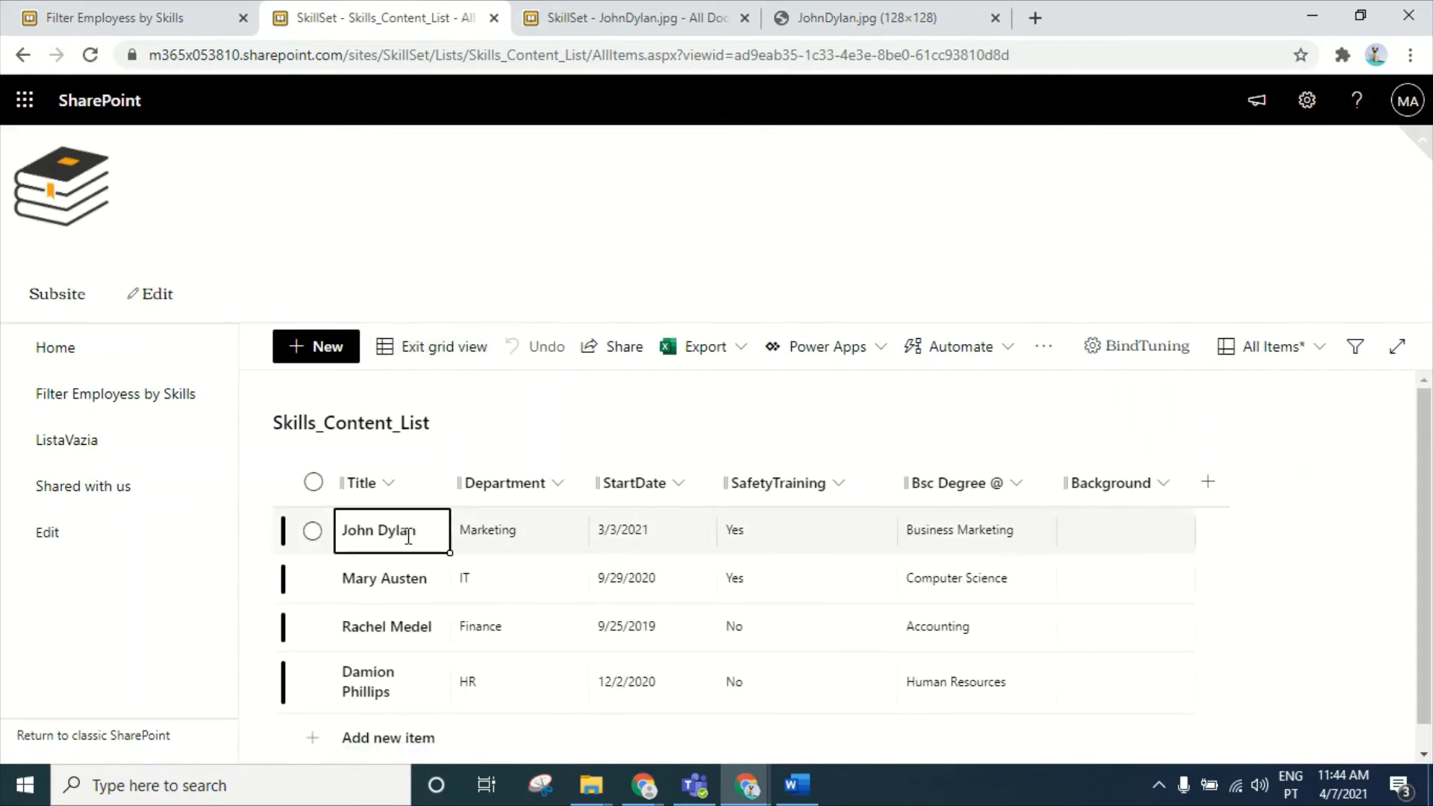
{"action": "left_click", "coordinate": [1103, 532]}
{"action": "left_click", "coordinate": [1103, 536]}
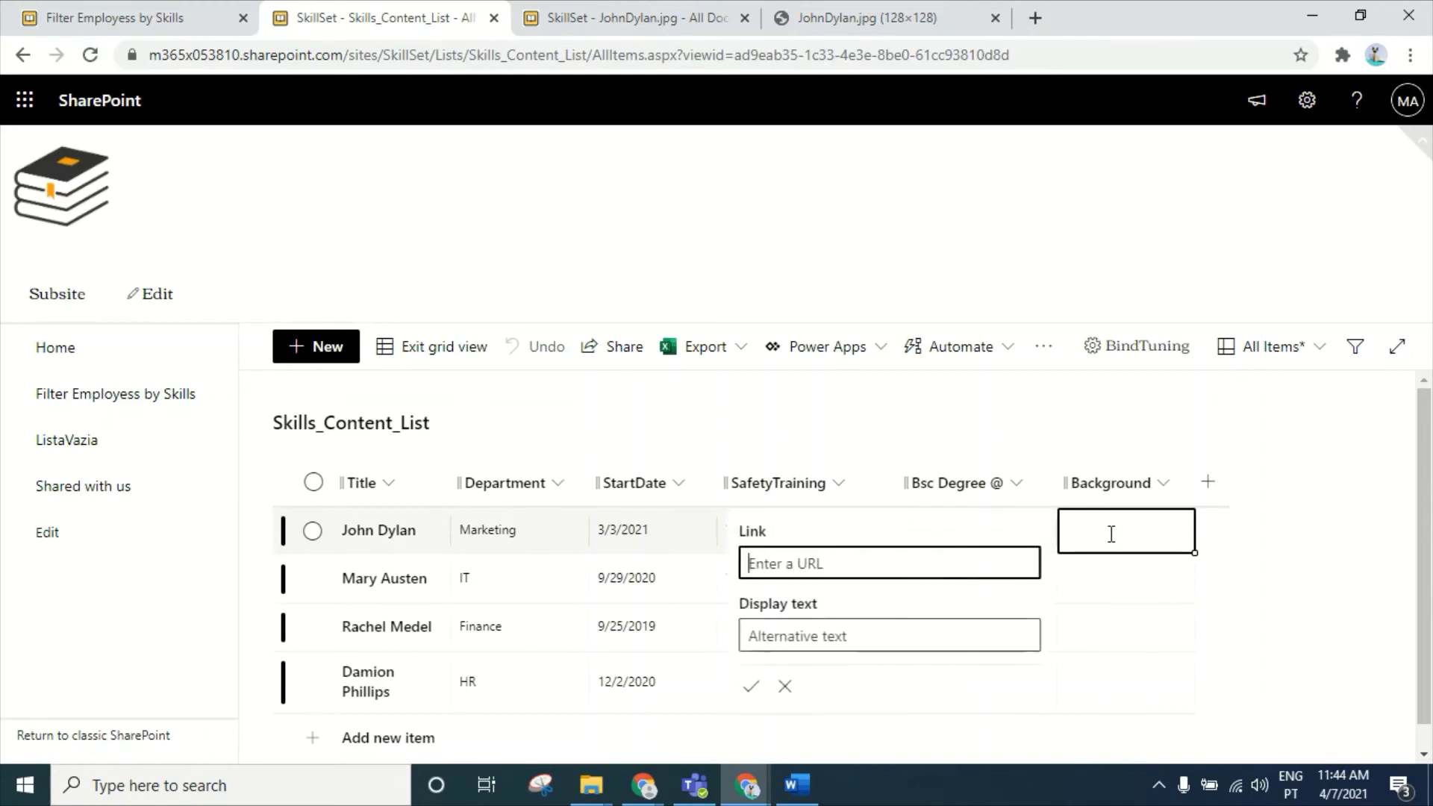
{"action": "right_click", "coordinate": [934, 553]}
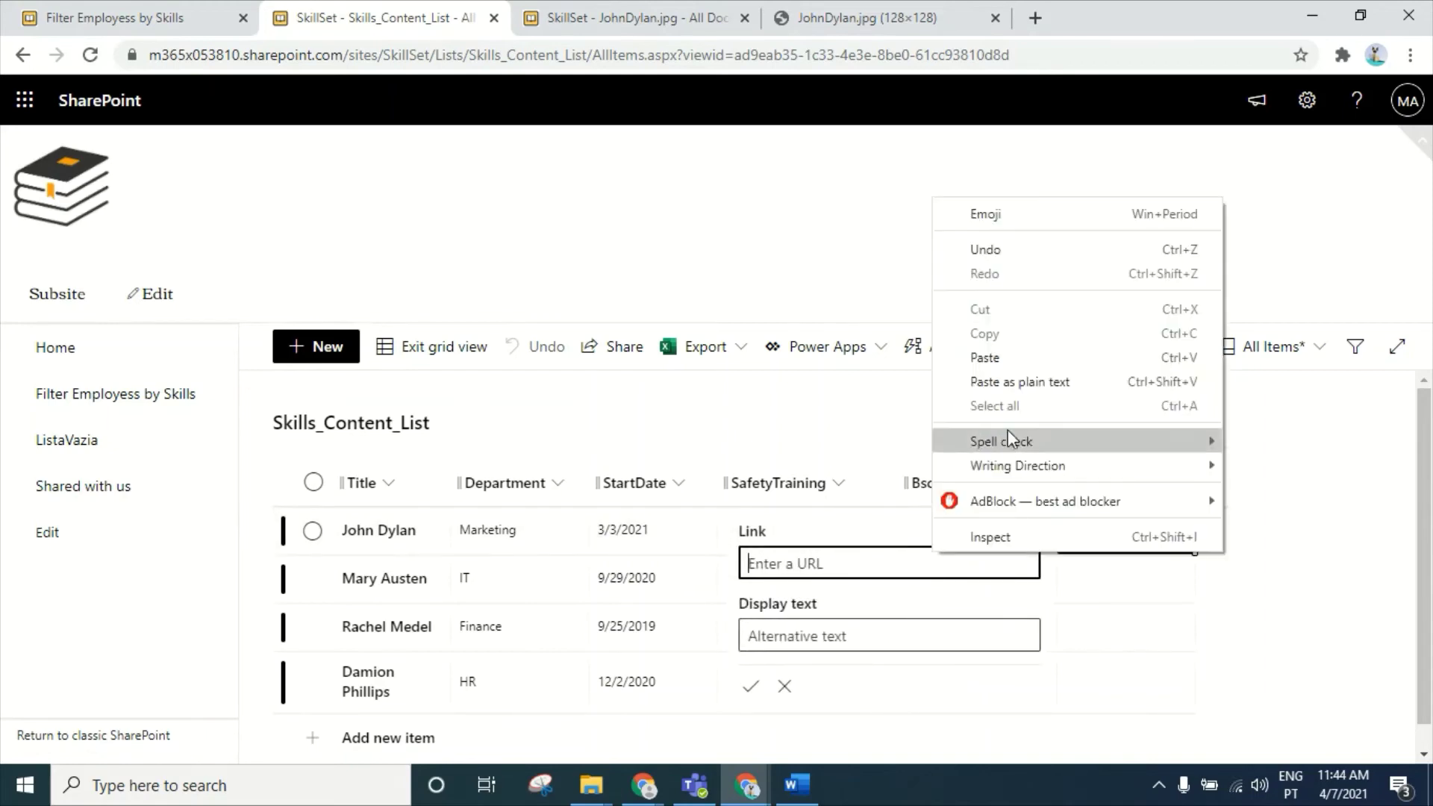
{"action": "left_click", "coordinate": [1015, 361]}
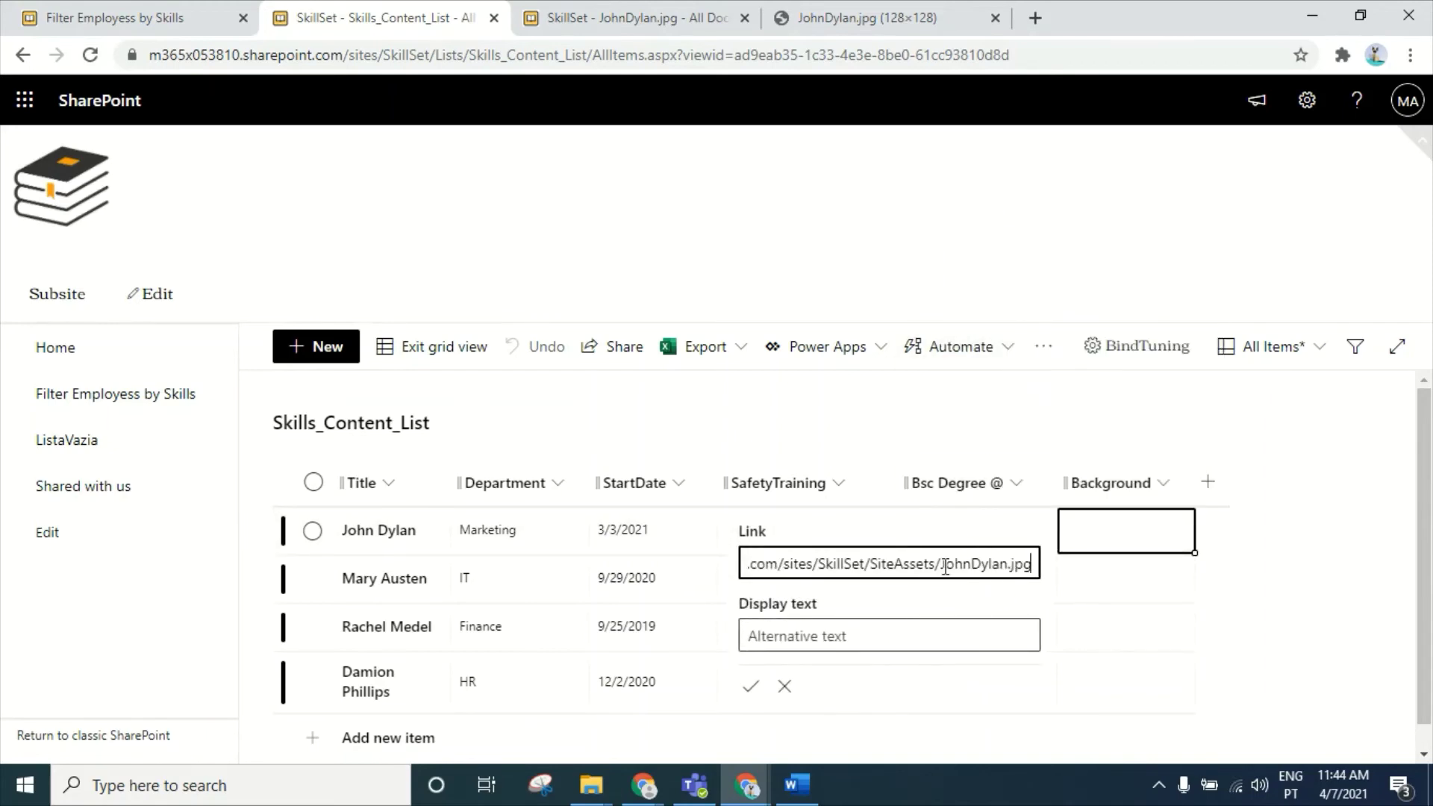
{"action": "key", "text": "Return"}
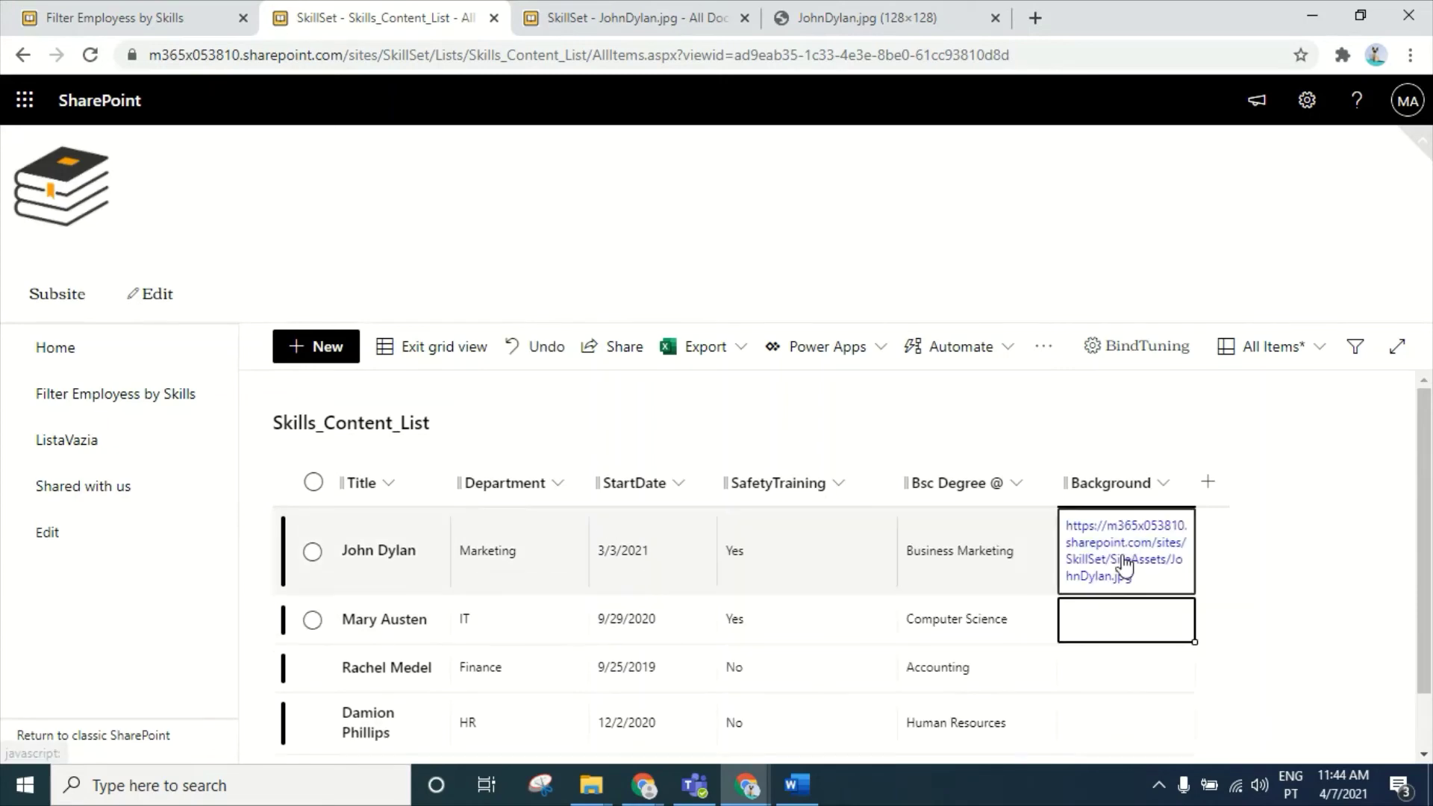
- Open the original image of the IT employee's photo from the Site Assets library and copy its direct URL
{"action": "left_click", "coordinate": [920, 15]}
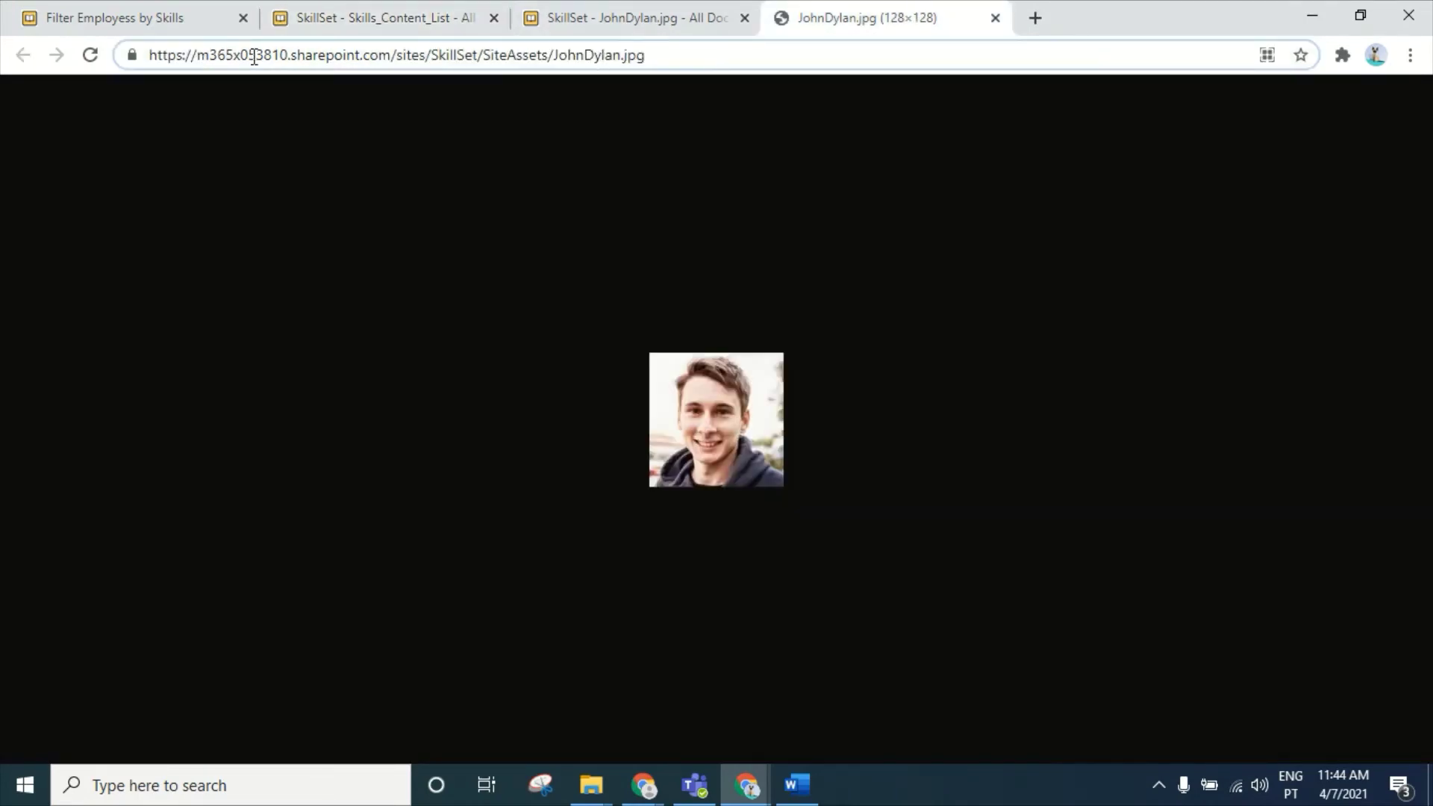
{"action": "left_click", "coordinate": [994, 17]}
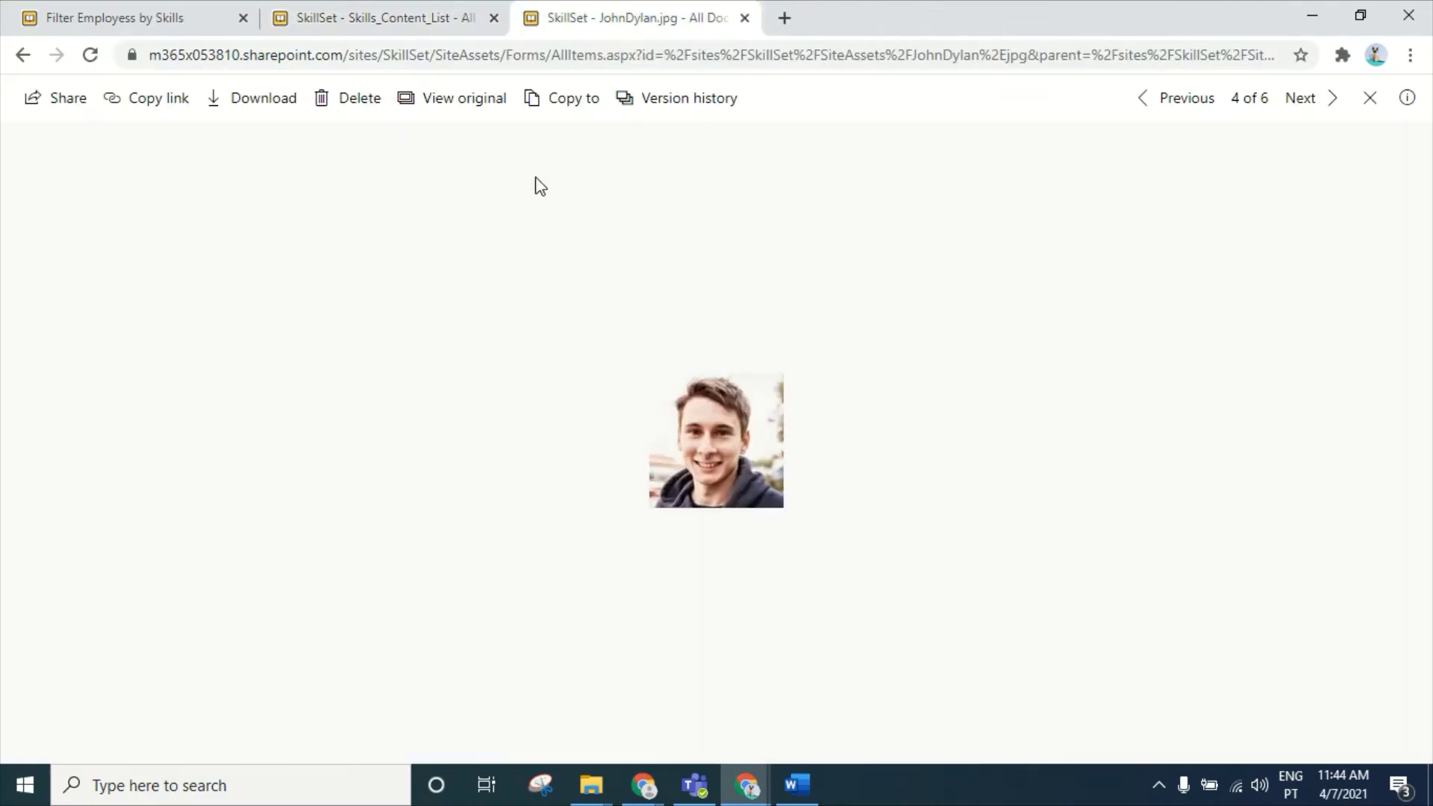
{"action": "left_click", "coordinate": [28, 56]}
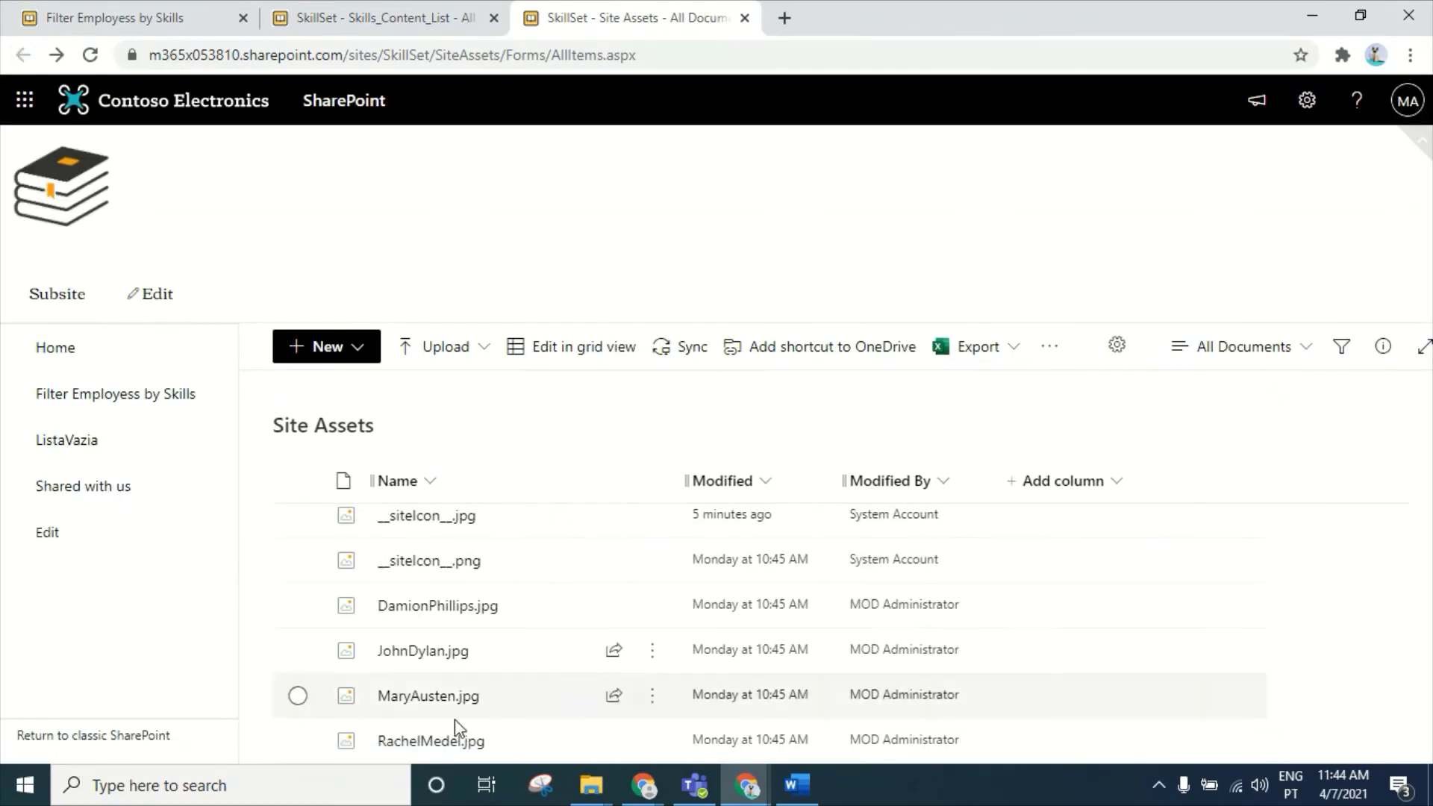
{"action": "left_click", "coordinate": [421, 702]}
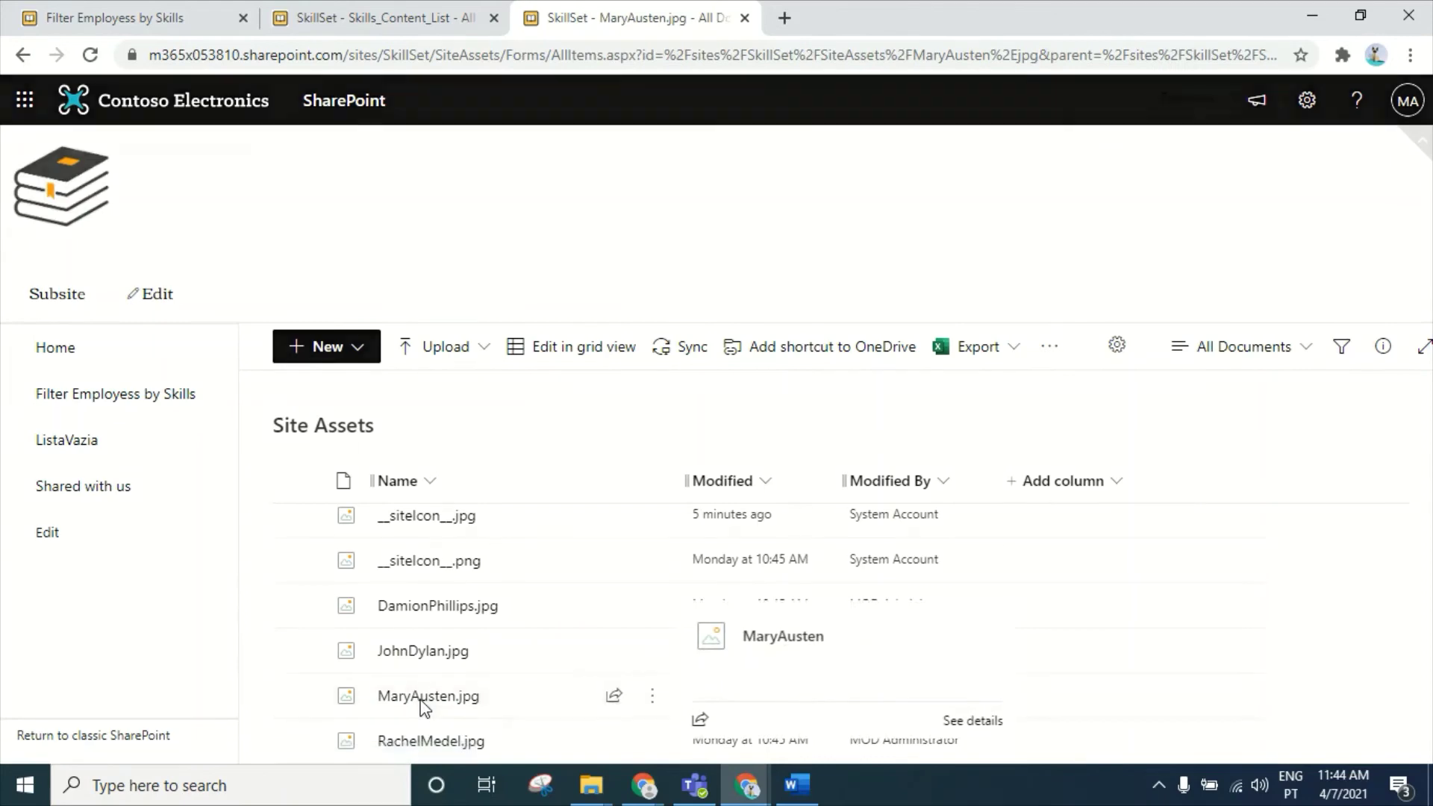
{"action": "left_click", "coordinate": [479, 98]}
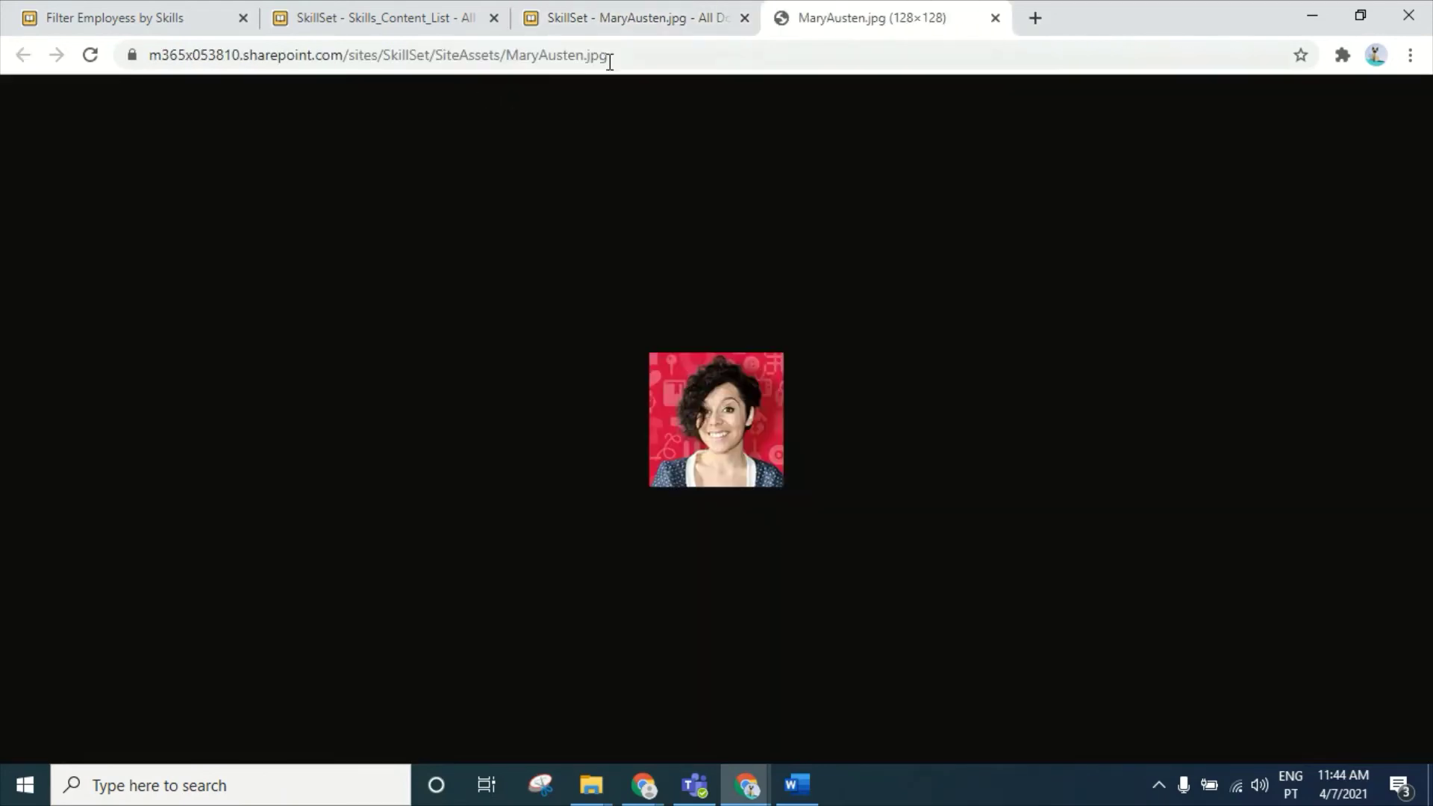
{"action": "left_click", "coordinate": [607, 55]}
{"action": "right_click", "coordinate": [624, 58]}
{"action": "left_click", "coordinate": [676, 176]}
- Paste the copied photo URL into the IT employee's Background cell in Skills_Content_List
{"action": "left_click", "coordinate": [403, 18]}
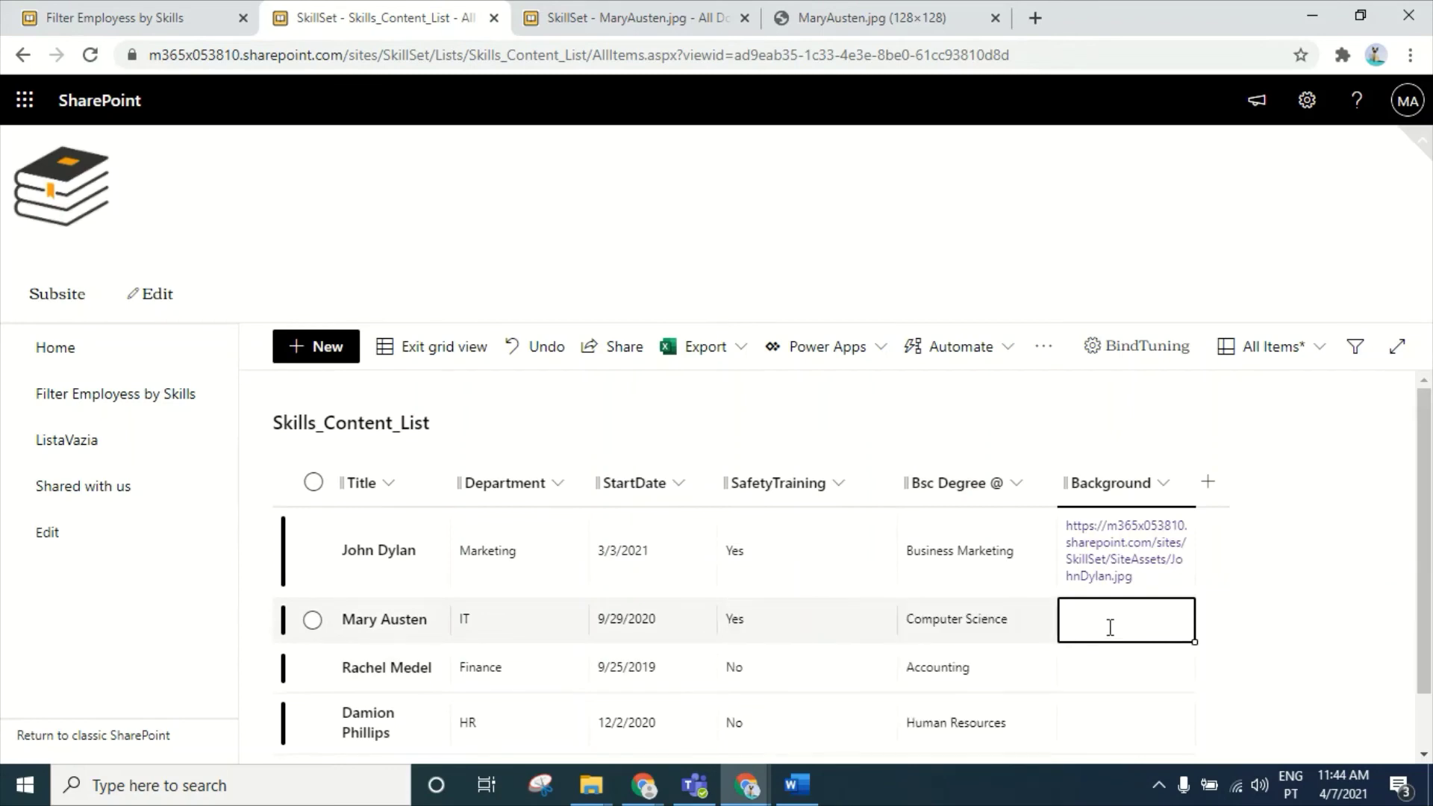
{"action": "key", "text": "ctrl+v"}
{"action": "left_click", "coordinate": [1130, 713]}
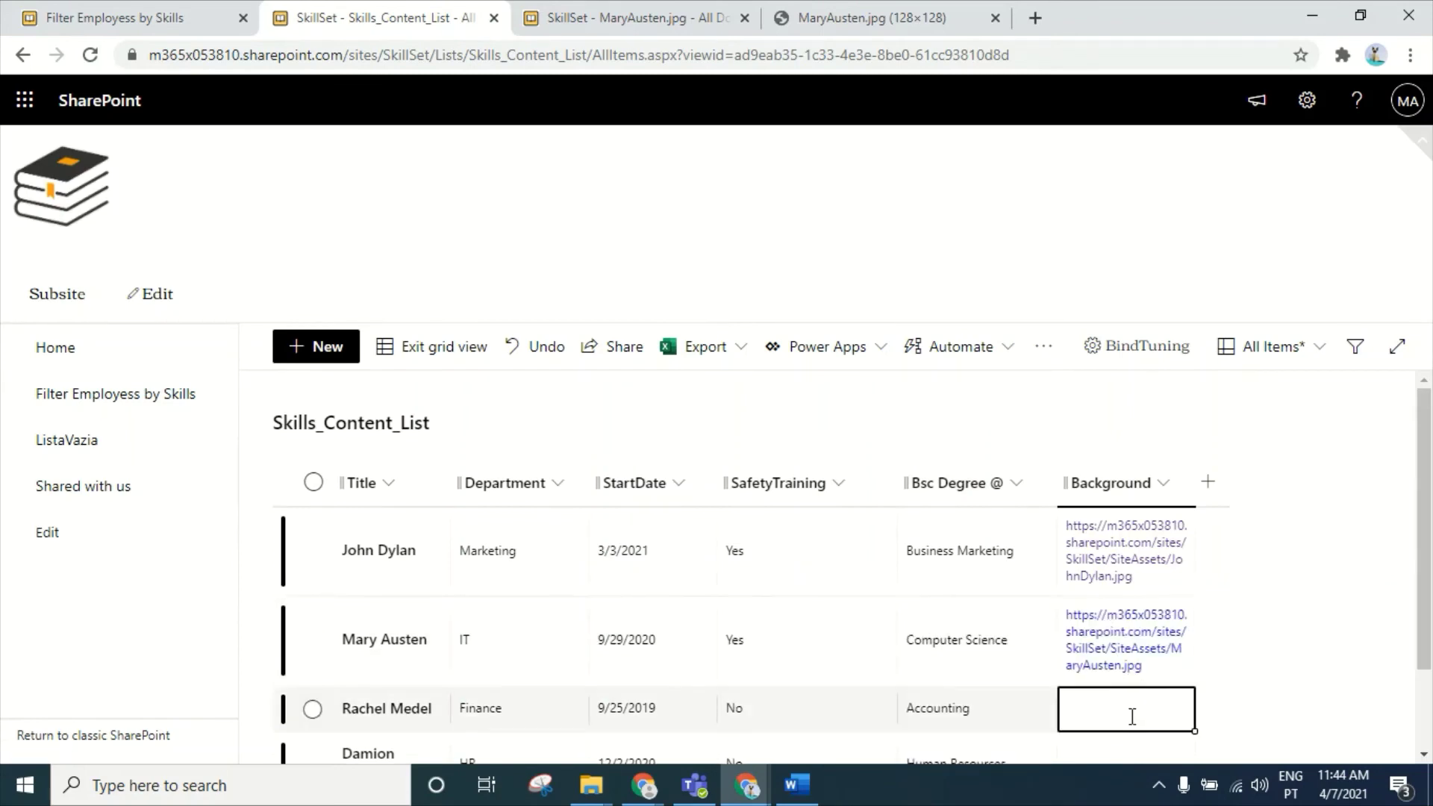
- Open the original image of the Finance employee's photo from the Site Assets library and copy its direct URL
{"action": "left_click", "coordinate": [552, 13]}
{"action": "left_click", "coordinate": [994, 18]}
{"action": "left_click", "coordinate": [23, 55]}
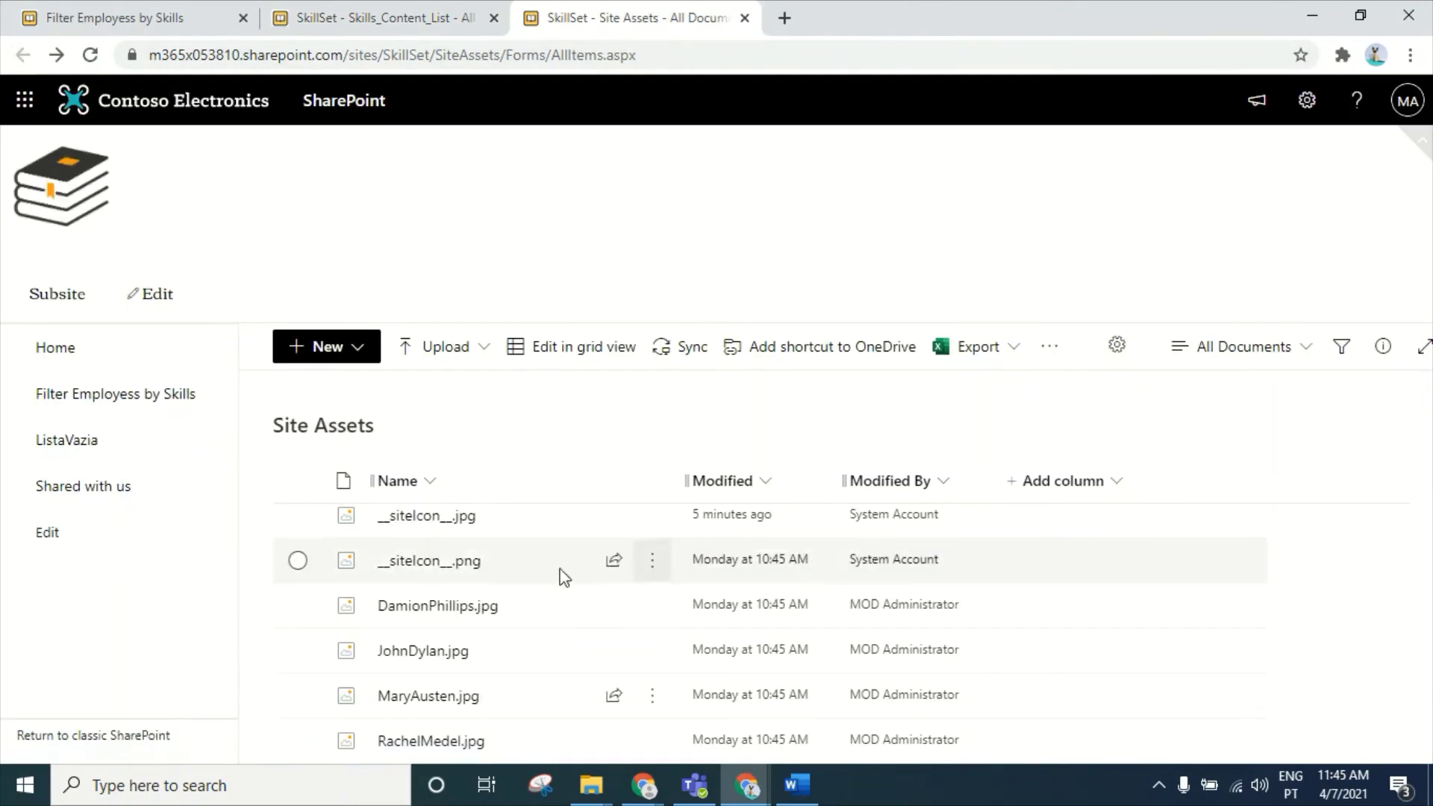
{"action": "left_click", "coordinate": [439, 741]}
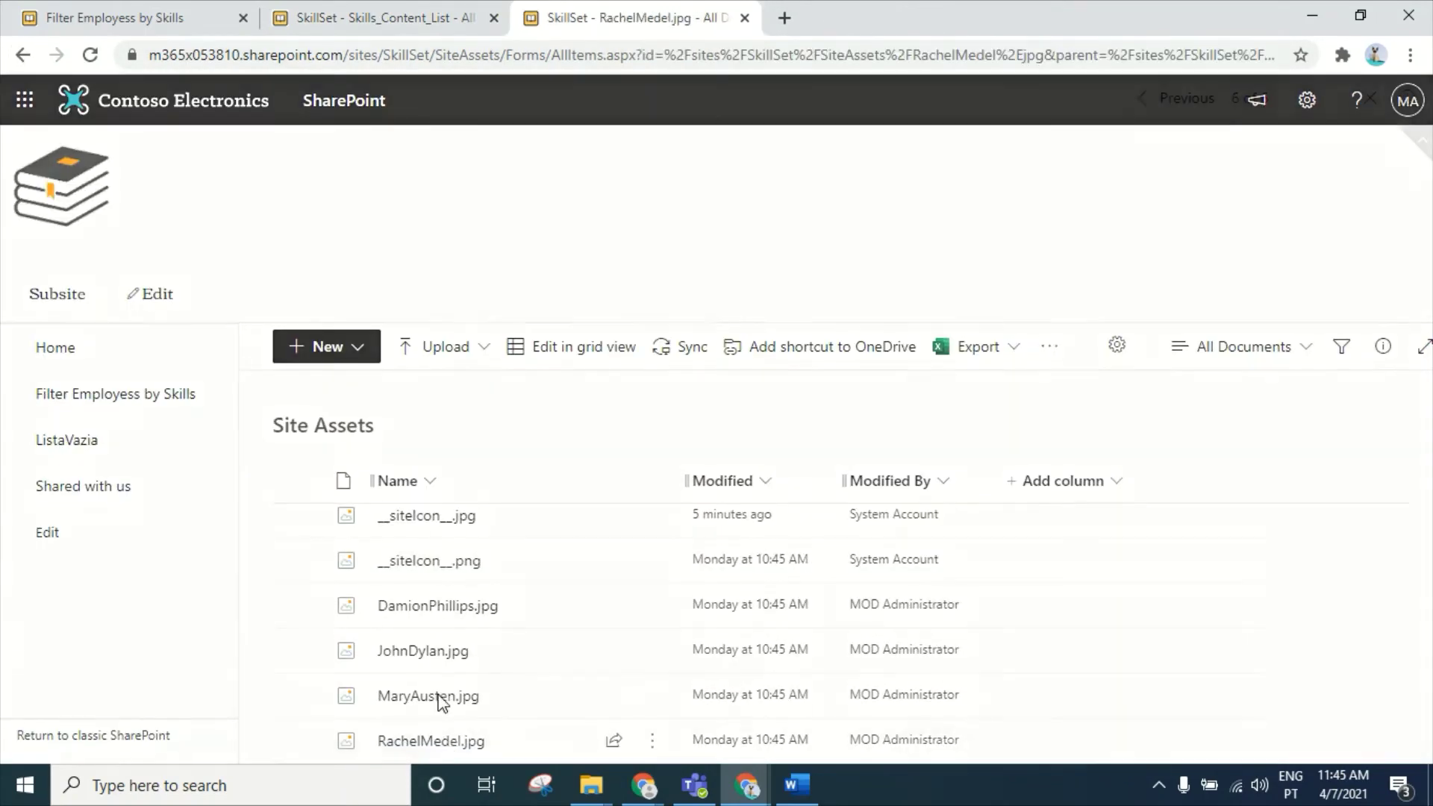
{"action": "left_click", "coordinate": [450, 117]}
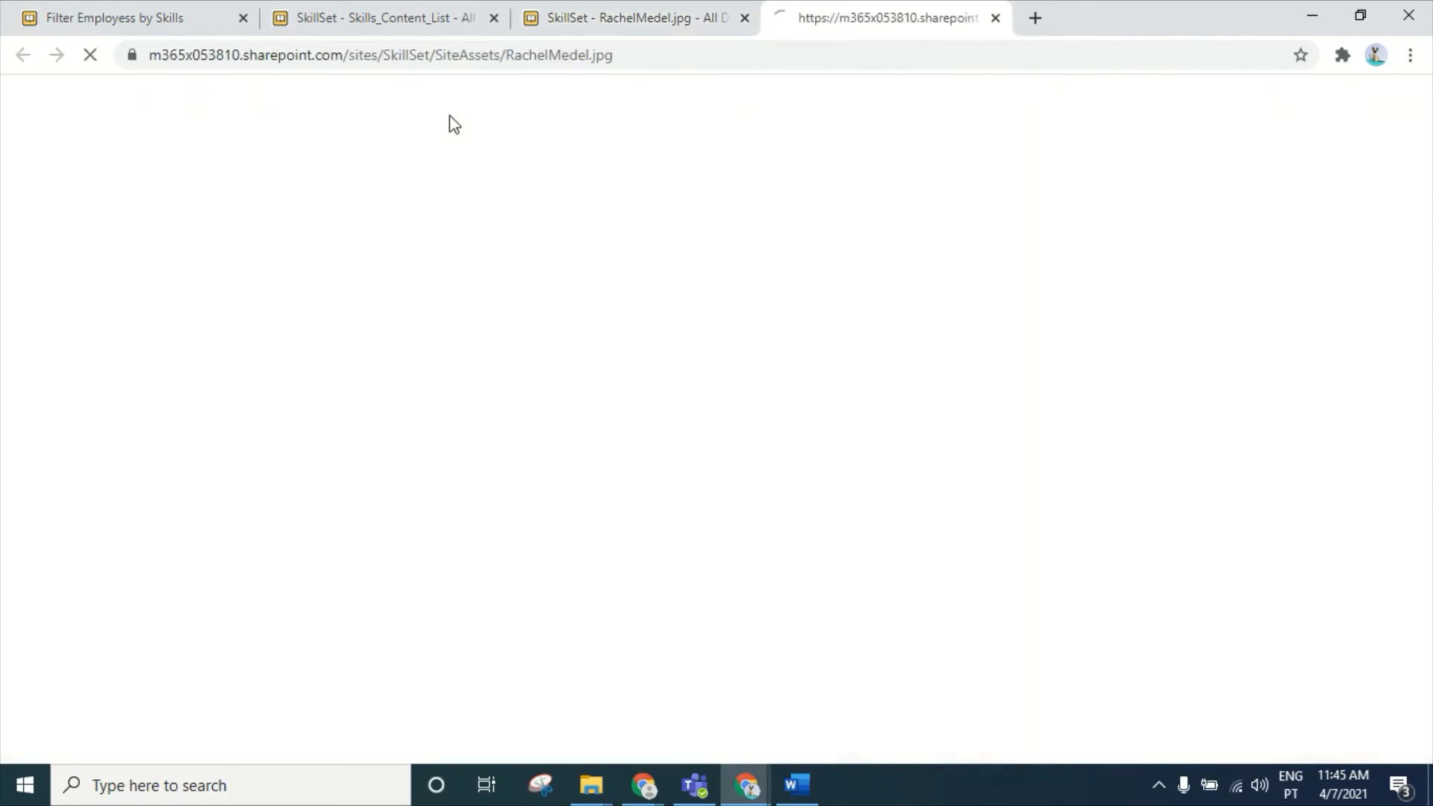
{"action": "right_click", "coordinate": [716, 58]}
{"action": "left_click", "coordinate": [800, 185]}
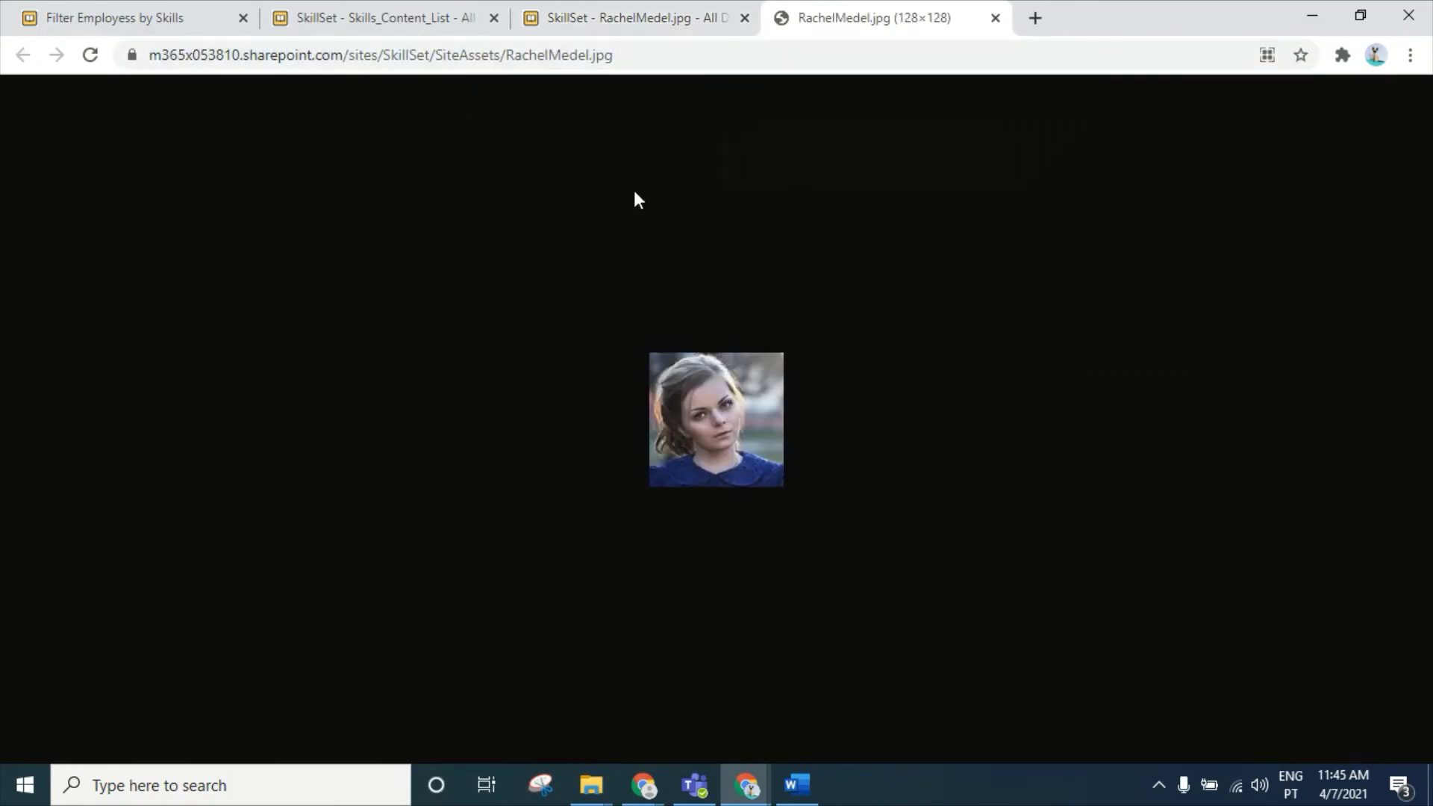
- Paste the copied photo URL as the Background link of the Finance employee in Skills_Content_List
{"action": "left_click", "coordinate": [373, 17]}
{"action": "left_click", "coordinate": [1099, 692]}
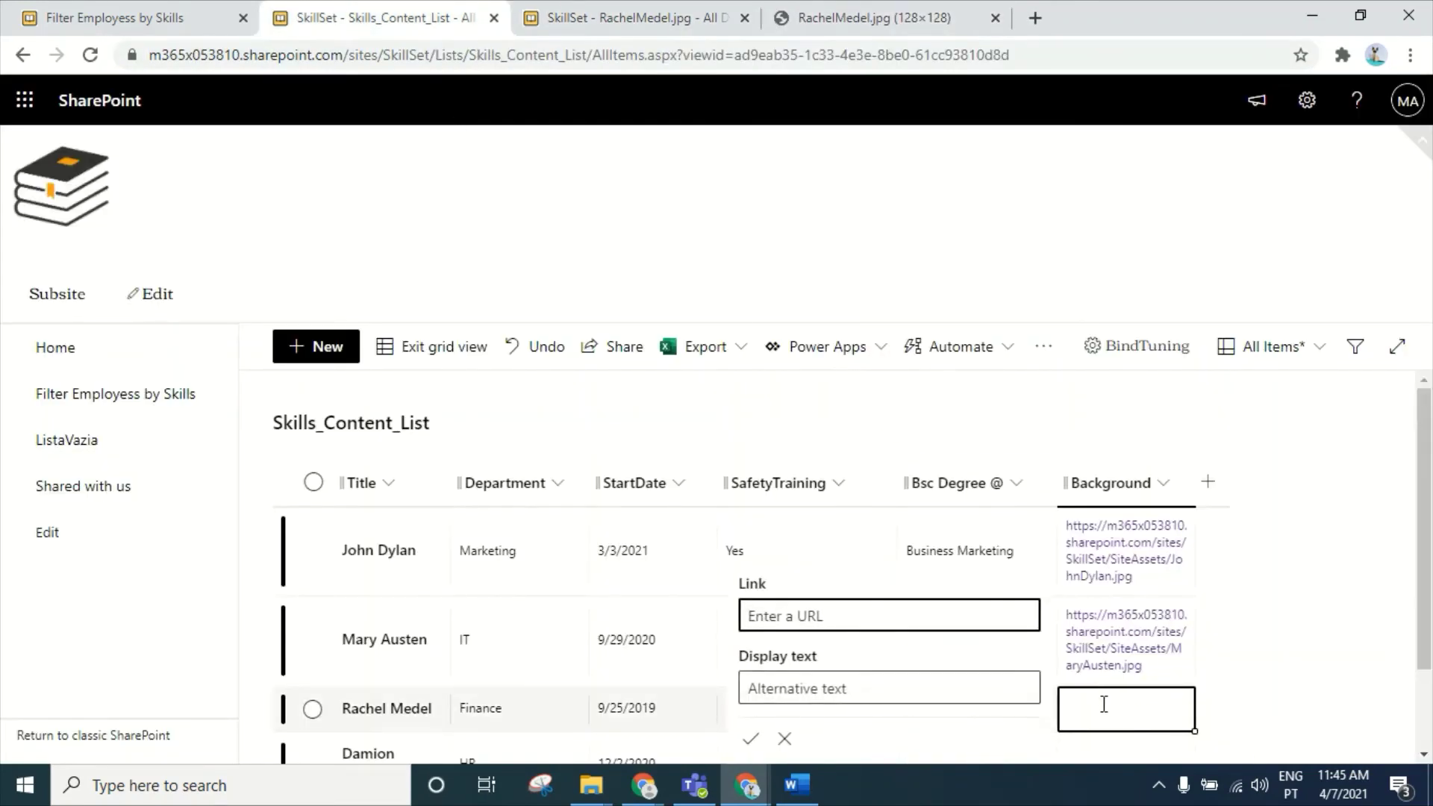
{"action": "key", "text": "ctrl+v"}
{"action": "key", "text": "Return"}
{"action": "scroll", "coordinate": [1103, 657], "scroll_direction": "down", "scroll_amount": 2}
- Open the original image of the HR employee's photo from the Site Assets library and copy its direct URL
{"action": "left_click", "coordinate": [627, 17]}
{"action": "left_click", "coordinate": [995, 17]}
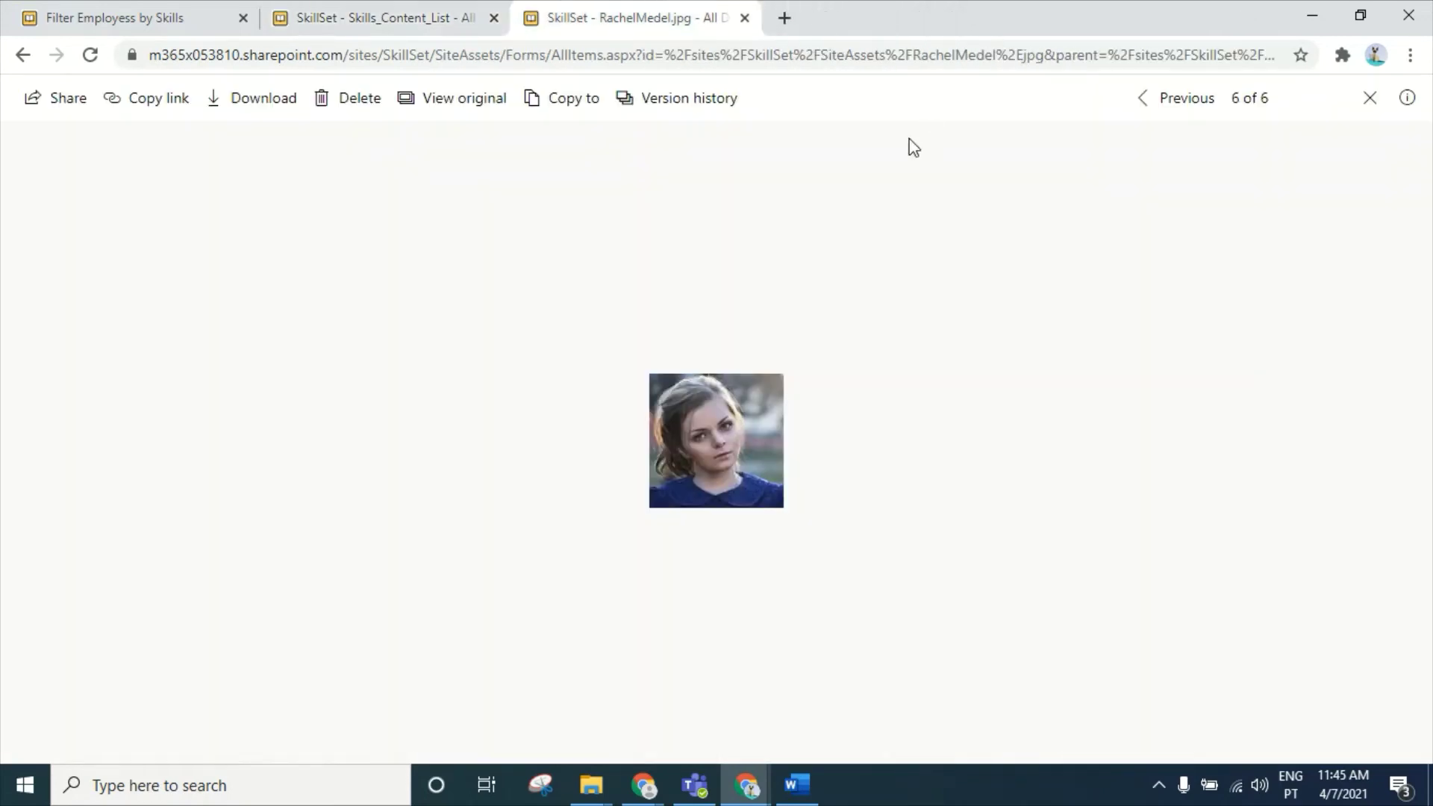
{"action": "left_click", "coordinate": [24, 55]}
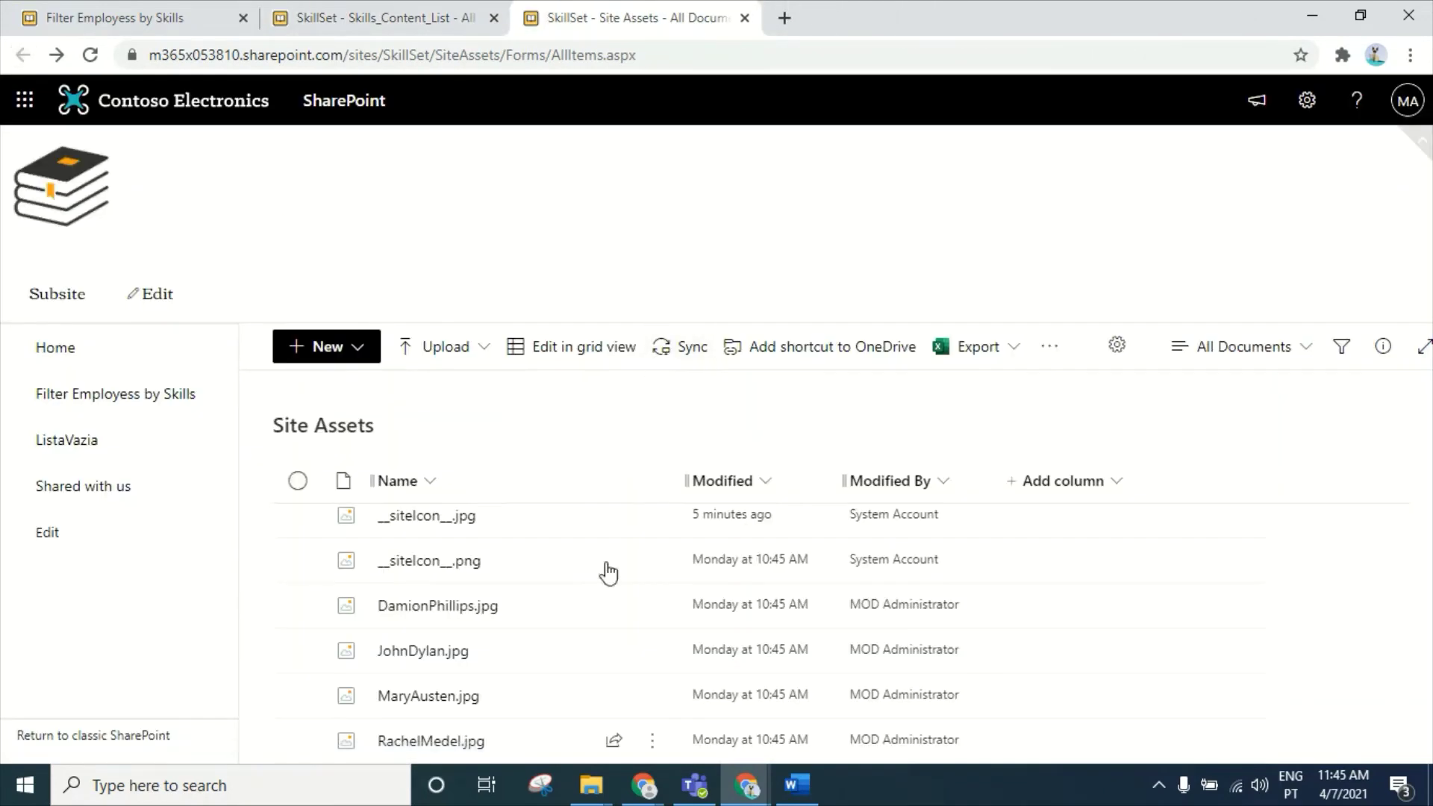
{"action": "left_click", "coordinate": [441, 606]}
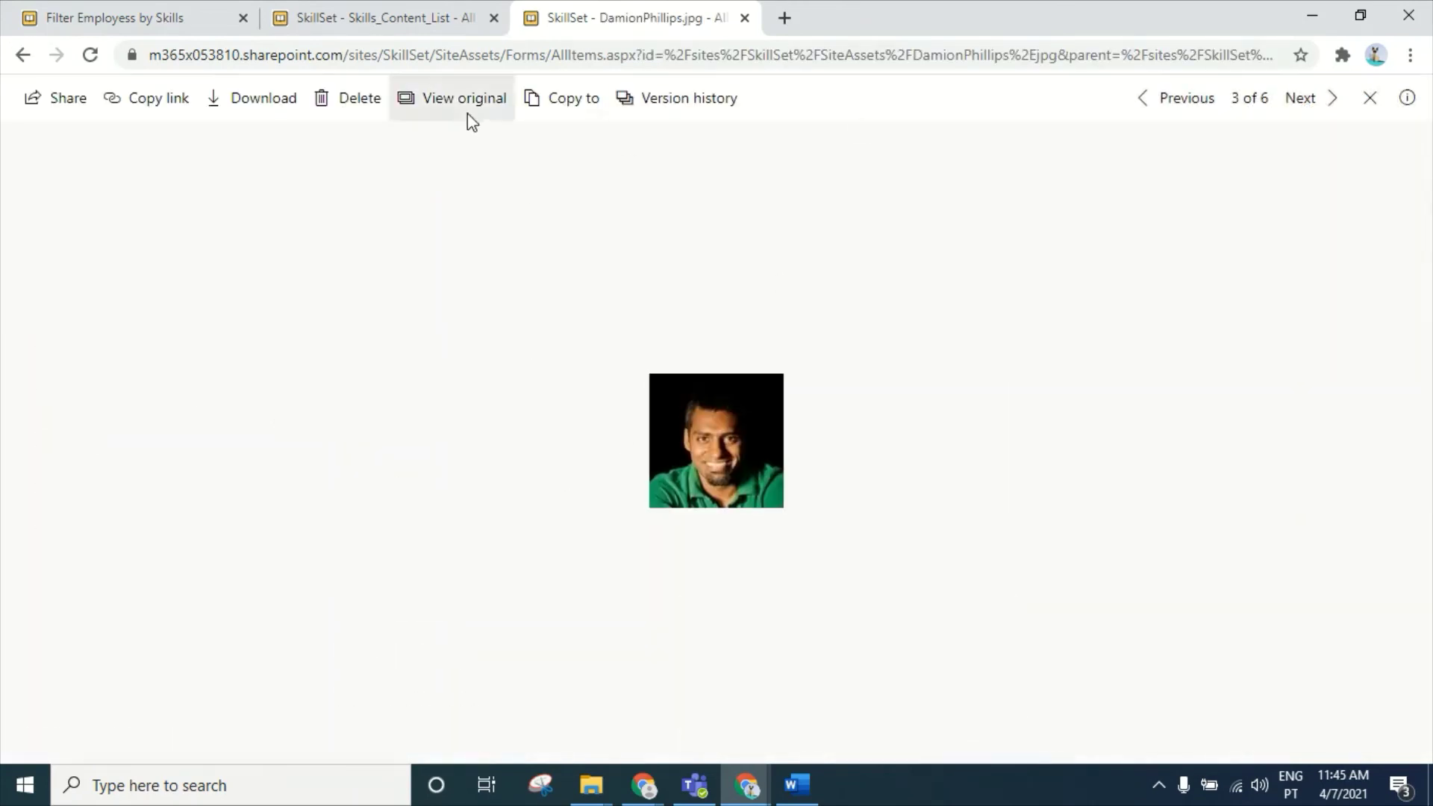
{"action": "left_click", "coordinate": [467, 107]}
{"action": "right_click", "coordinate": [669, 59]}
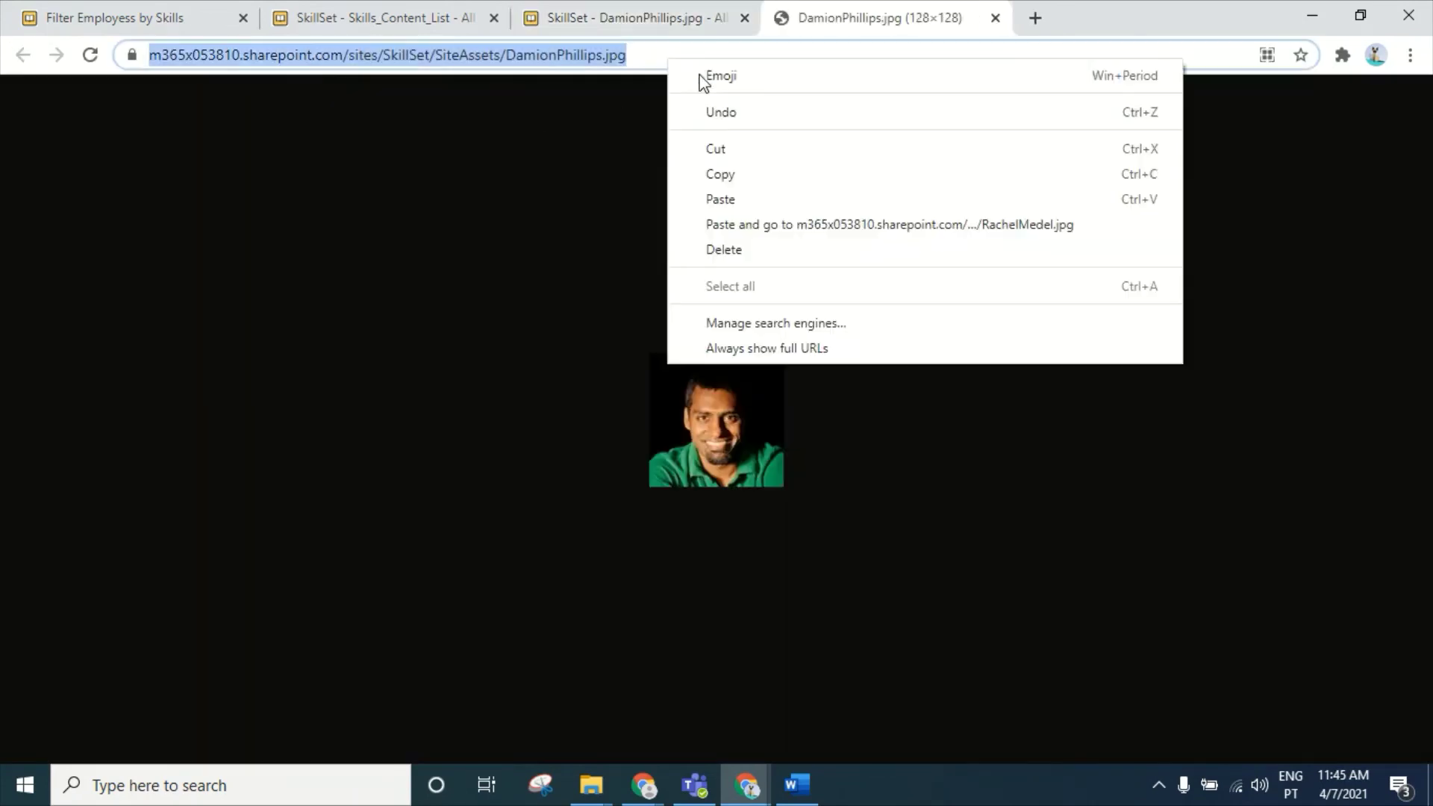
{"action": "left_click", "coordinate": [745, 173]}
- Paste the copied photo URL into the HR employee's Background cell and exit grid view of Skills_Content_List
{"action": "left_click", "coordinate": [380, 17]}
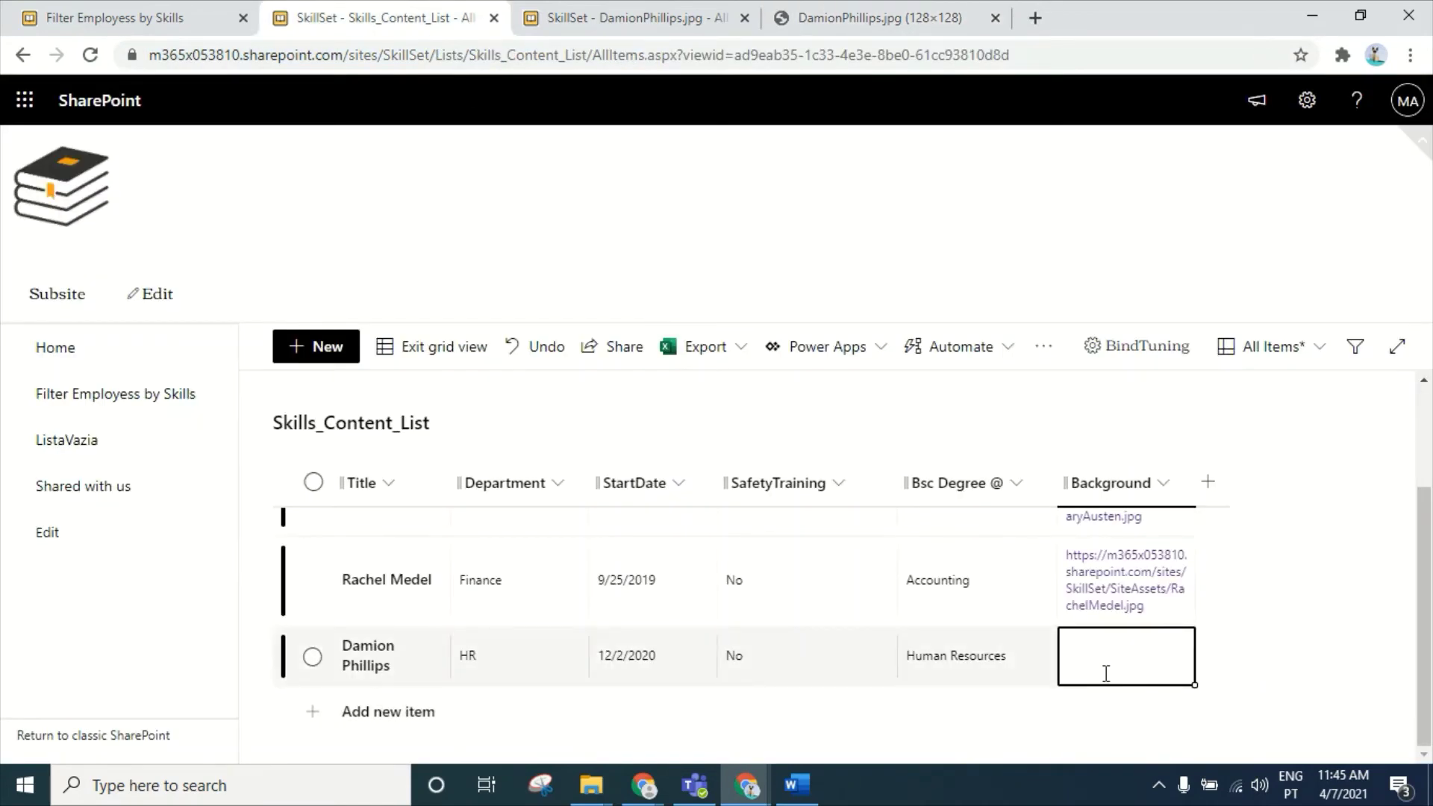
{"action": "key", "text": "ctrl+v"}
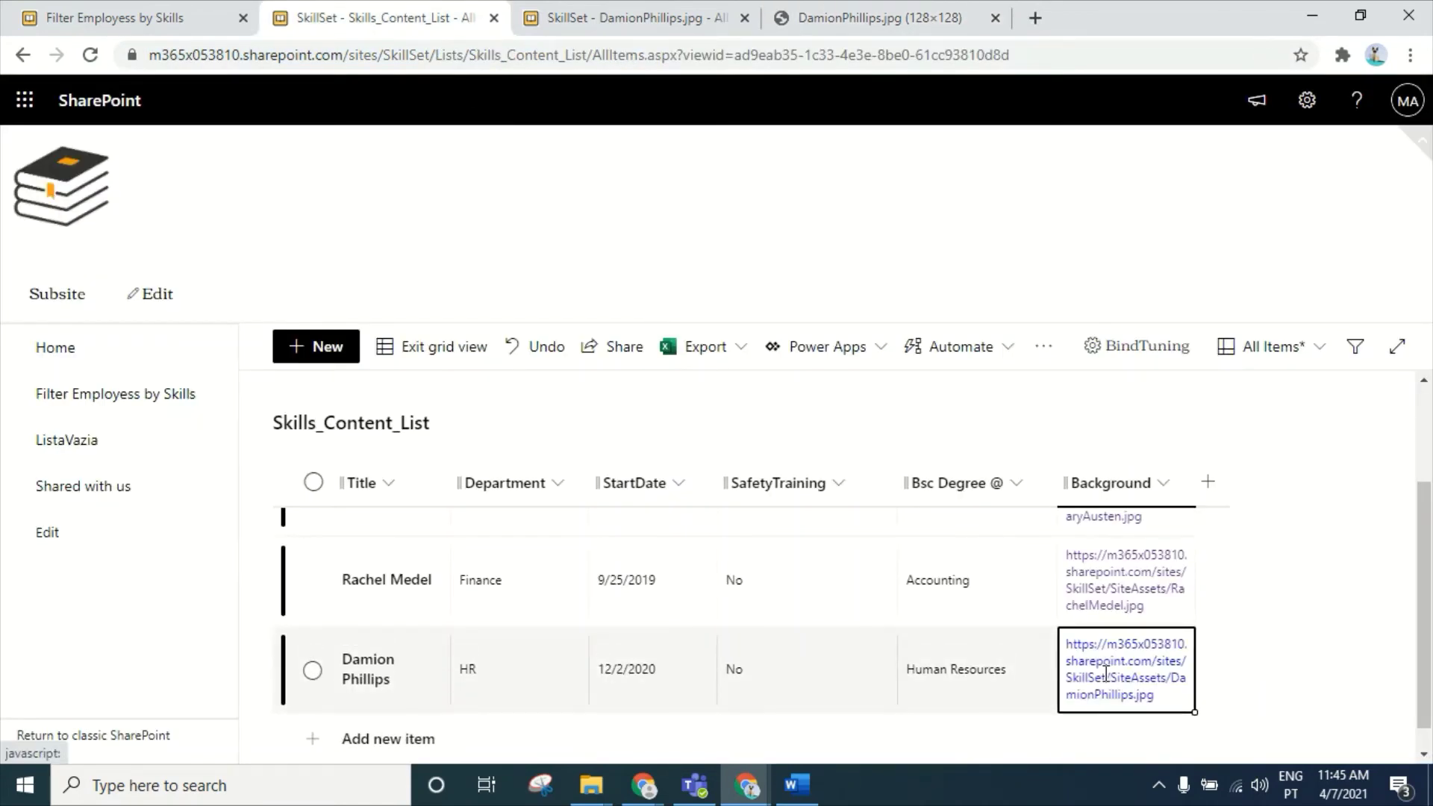
{"action": "left_click", "coordinate": [423, 357]}
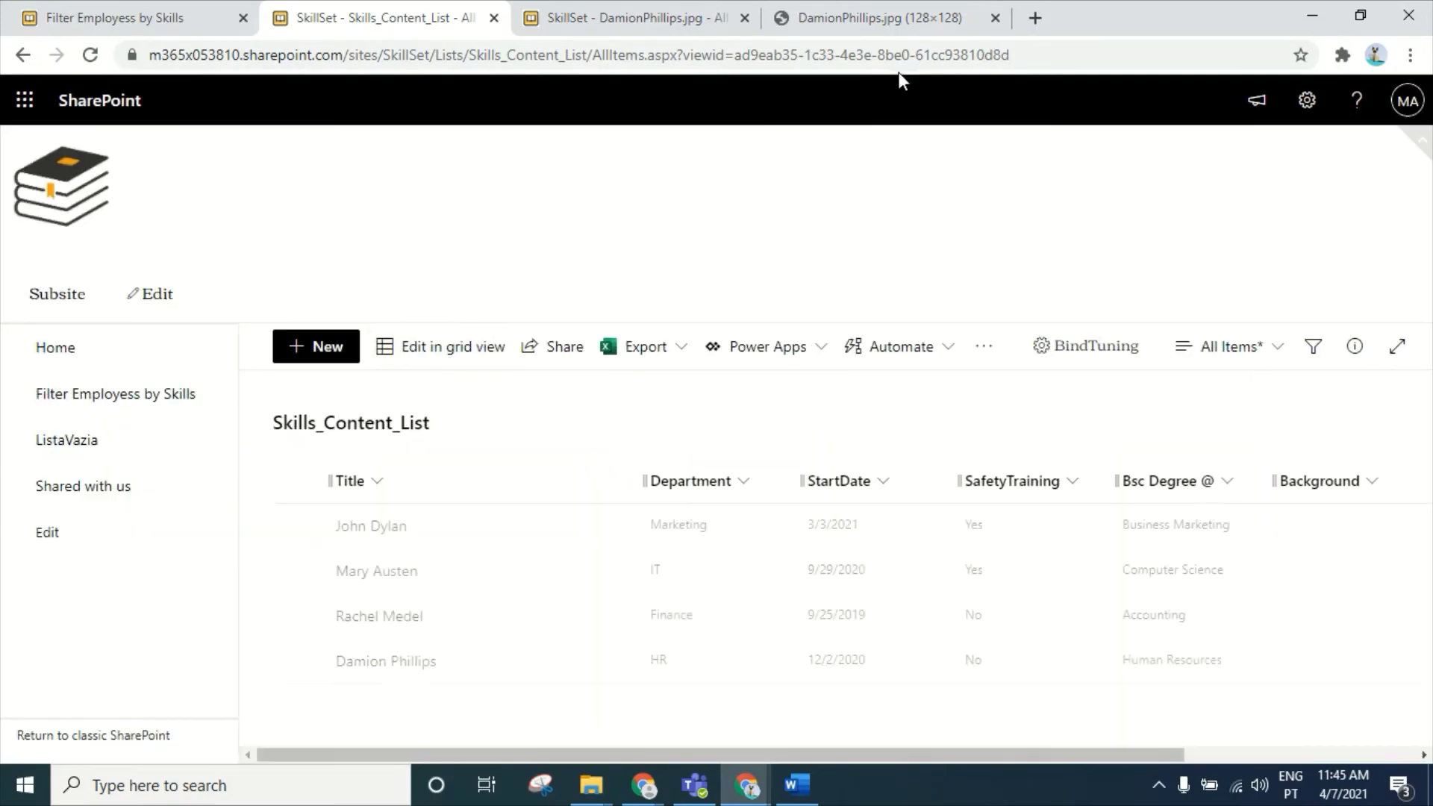
- Close the photo, Site Assets and Skills_Content_List pages and return to editing the Filter Employess by Skills page
{"action": "left_click", "coordinate": [996, 26]}
{"action": "left_click", "coordinate": [996, 19]}
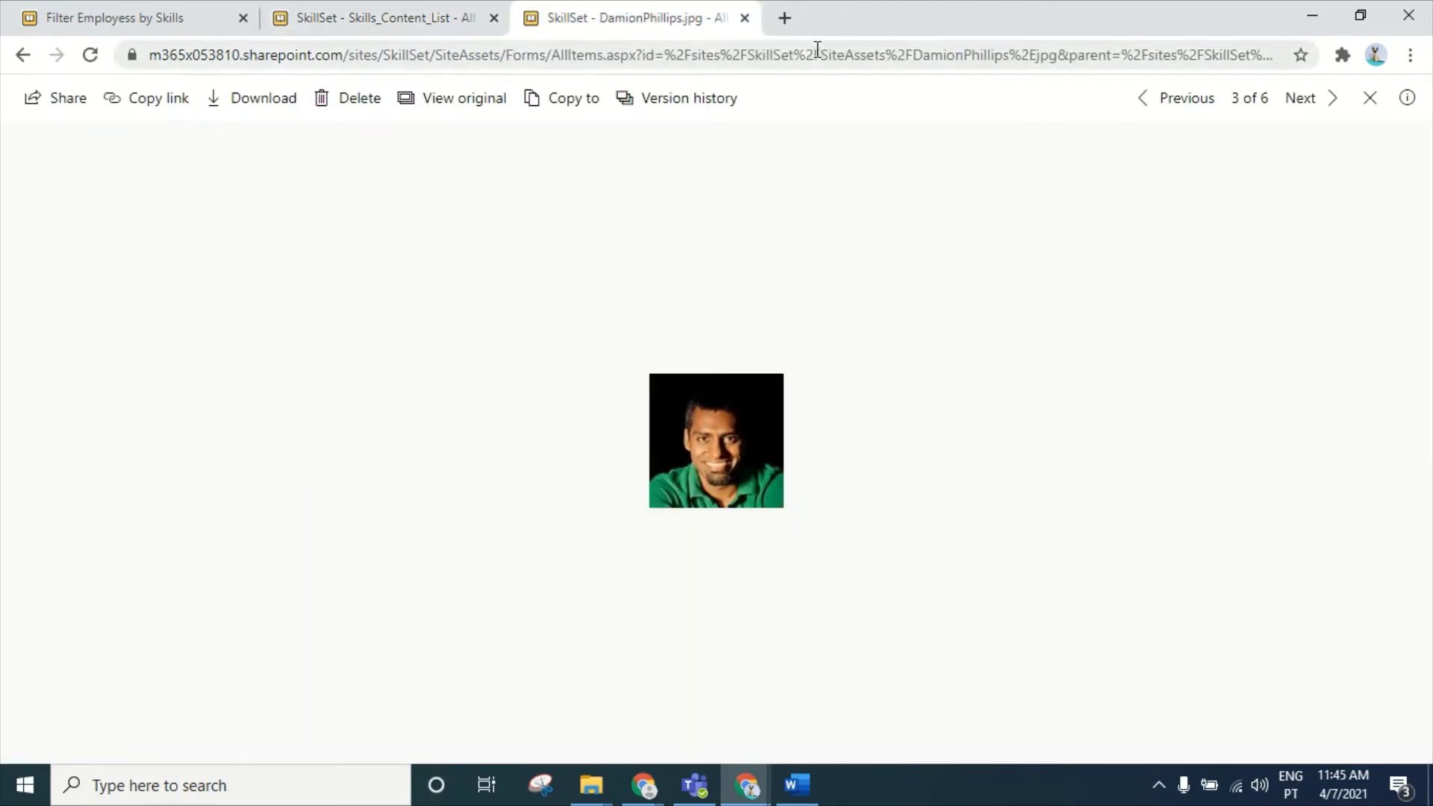
{"action": "left_click", "coordinate": [746, 18]}
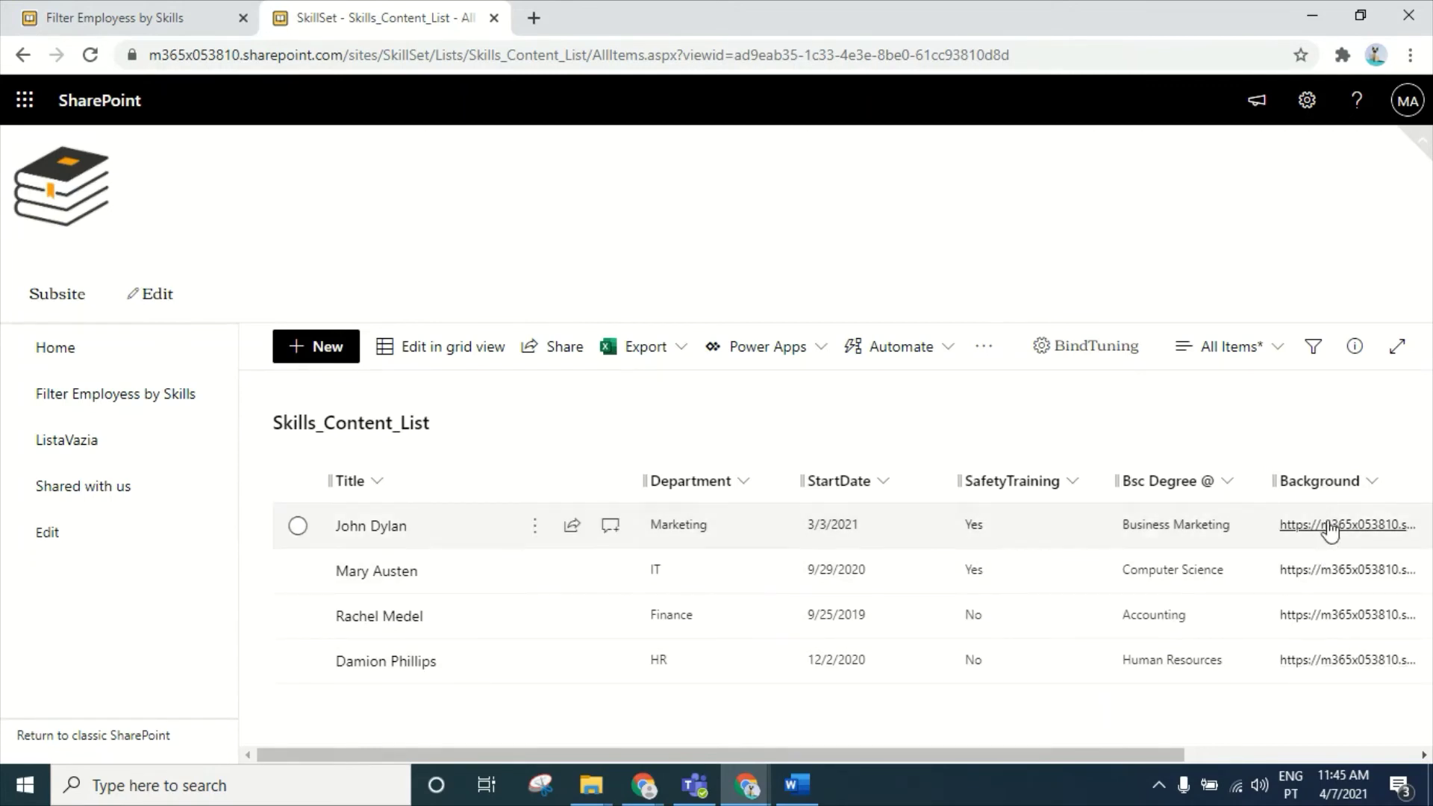
{"action": "left_click", "coordinate": [192, 10]}
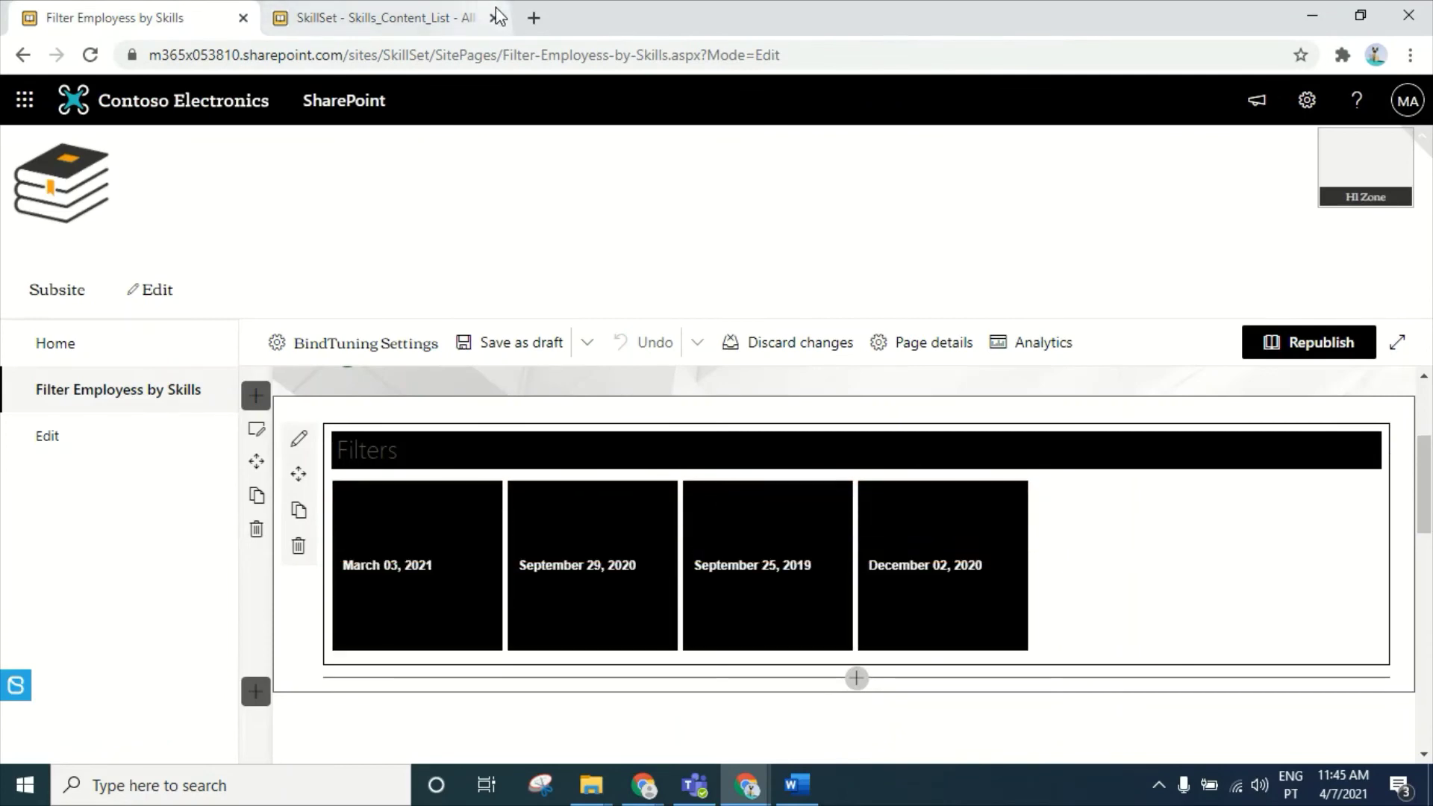
{"action": "left_click", "coordinate": [493, 18]}
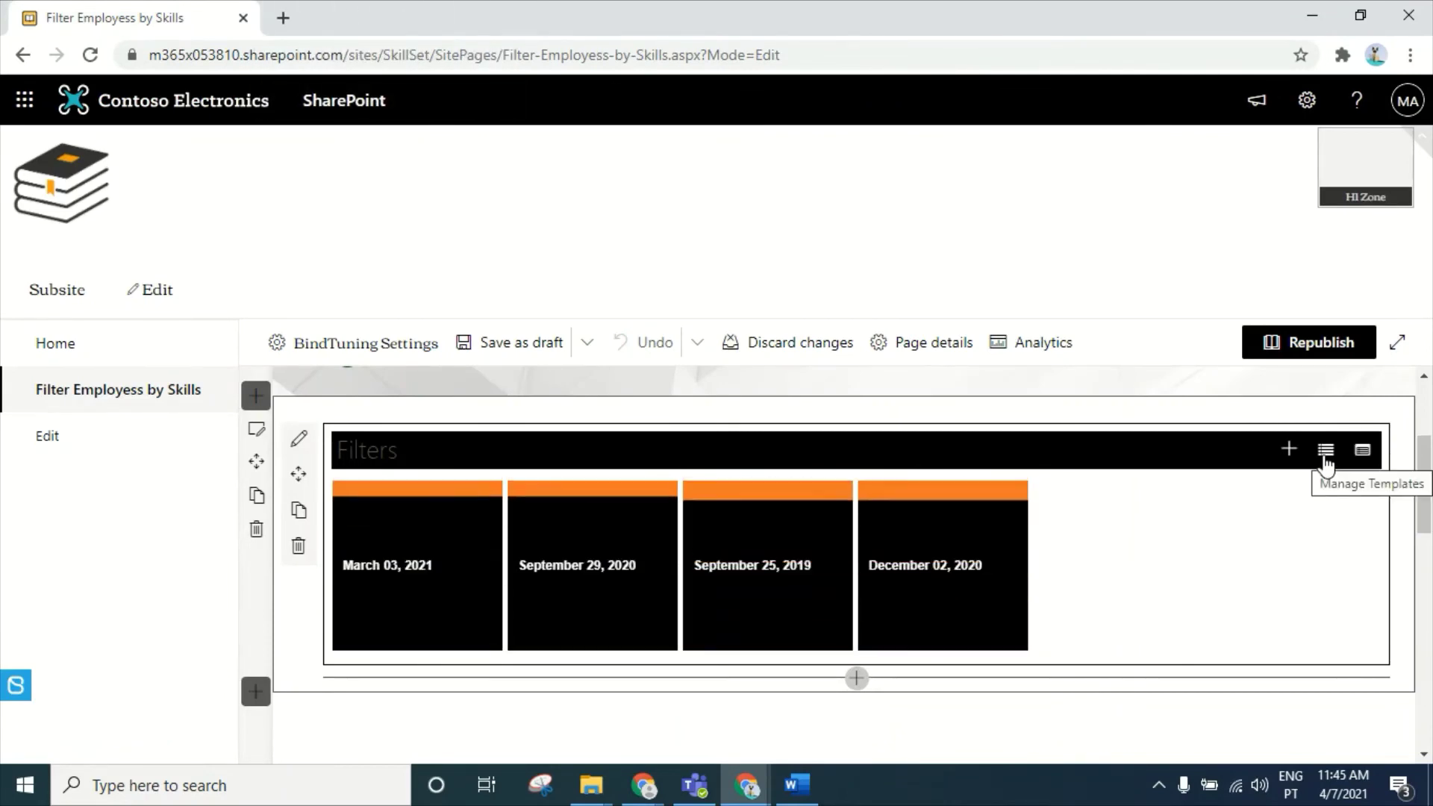
- Edit the Filters web part's tile template so the front tile background is an Image using {{Background}}, and save it
{"action": "left_click", "coordinate": [1325, 458]}
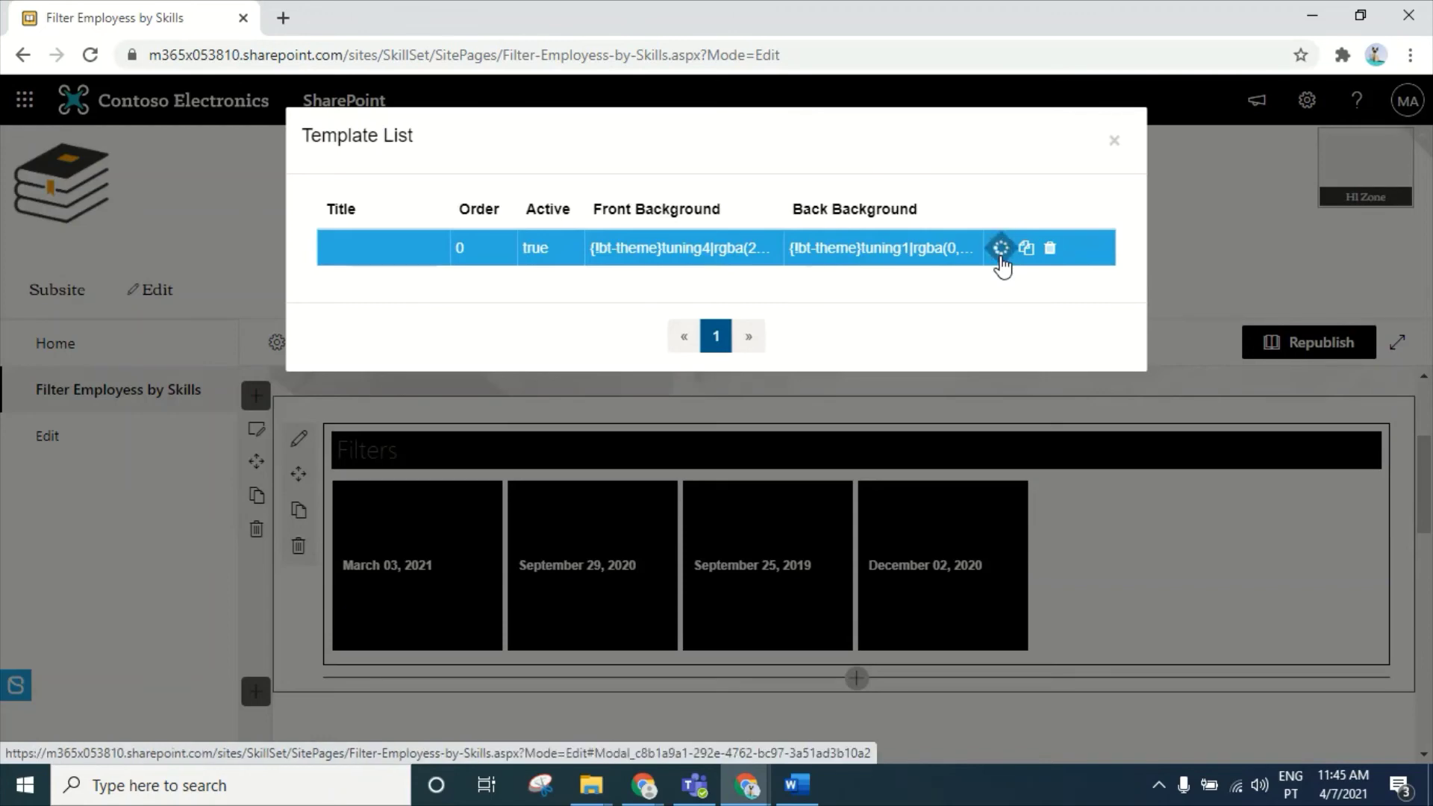
{"action": "left_click", "coordinate": [999, 252]}
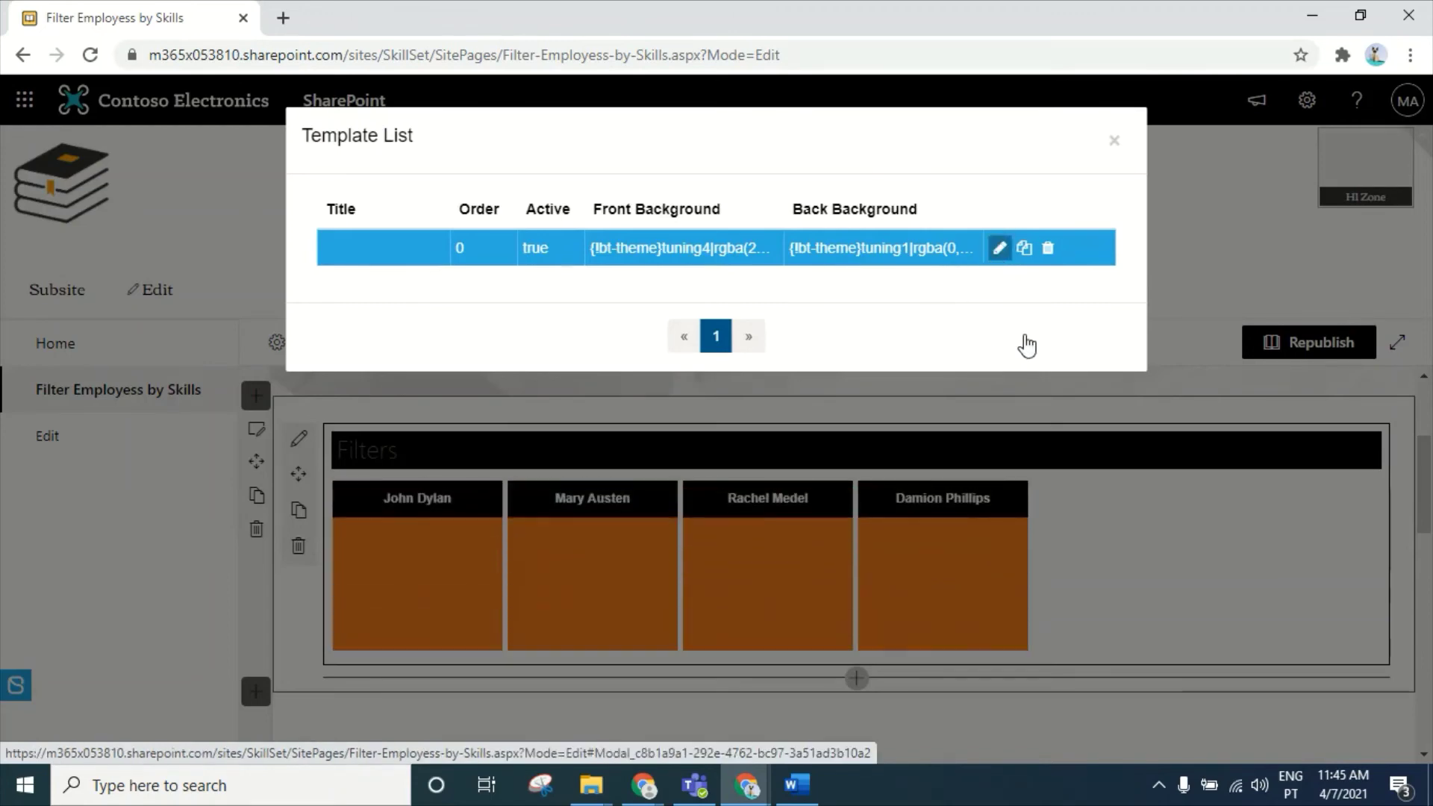
{"action": "scroll", "coordinate": [940, 346], "scroll_direction": "down", "scroll_amount": 5}
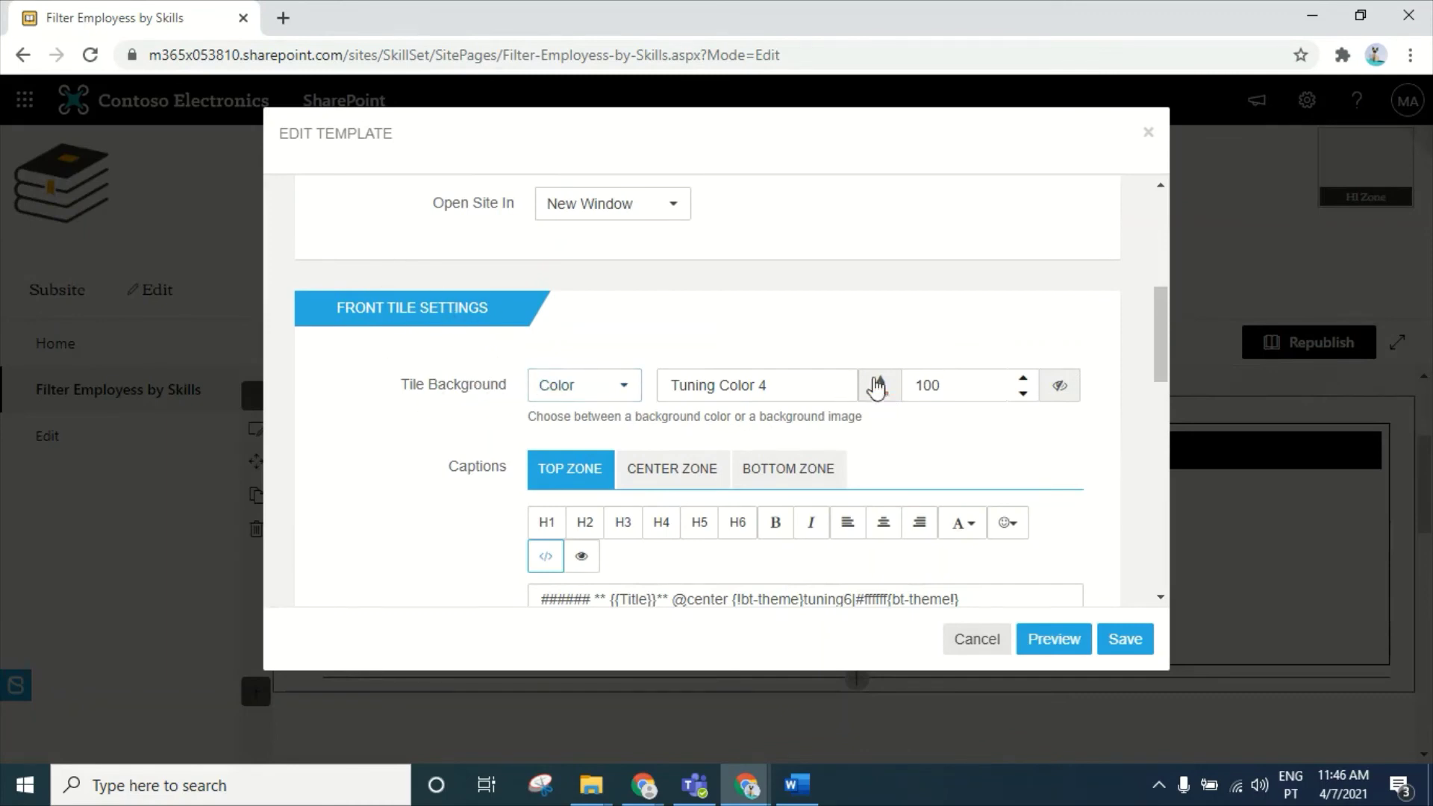
{"action": "left_click", "coordinate": [593, 391]}
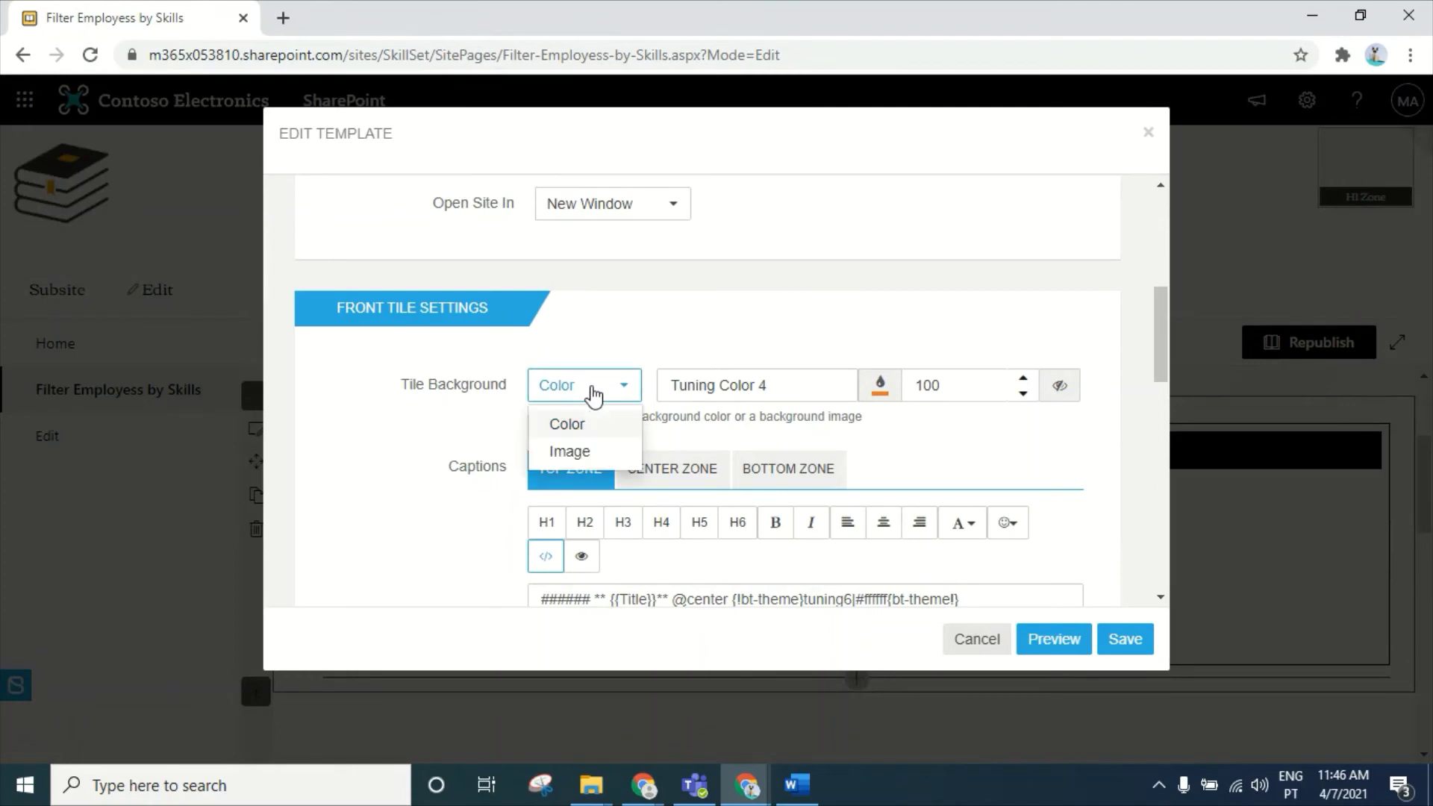
{"action": "left_click", "coordinate": [572, 457]}
{"action": "left_click", "coordinate": [698, 386]}
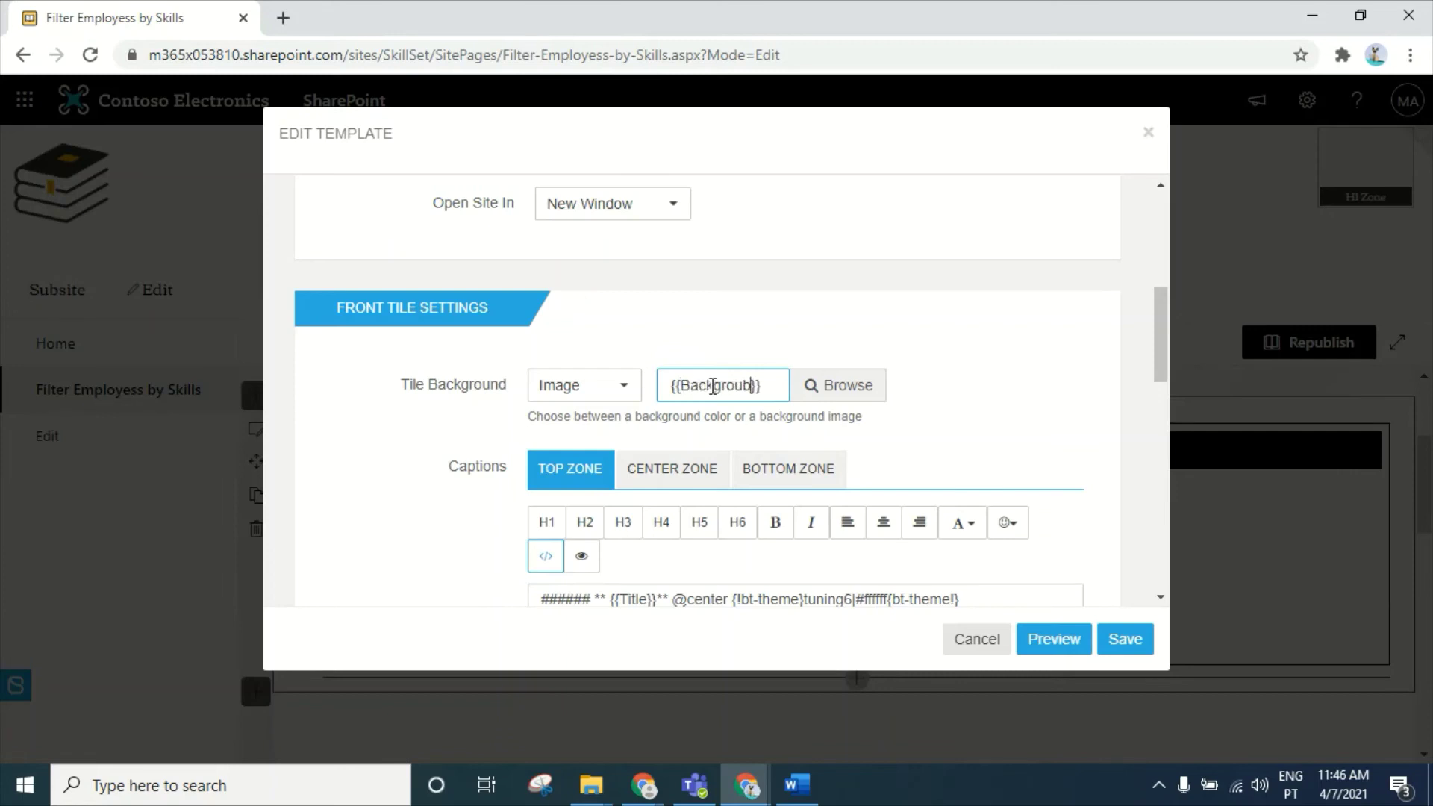
{"action": "left_click", "coordinate": [1125, 640]}
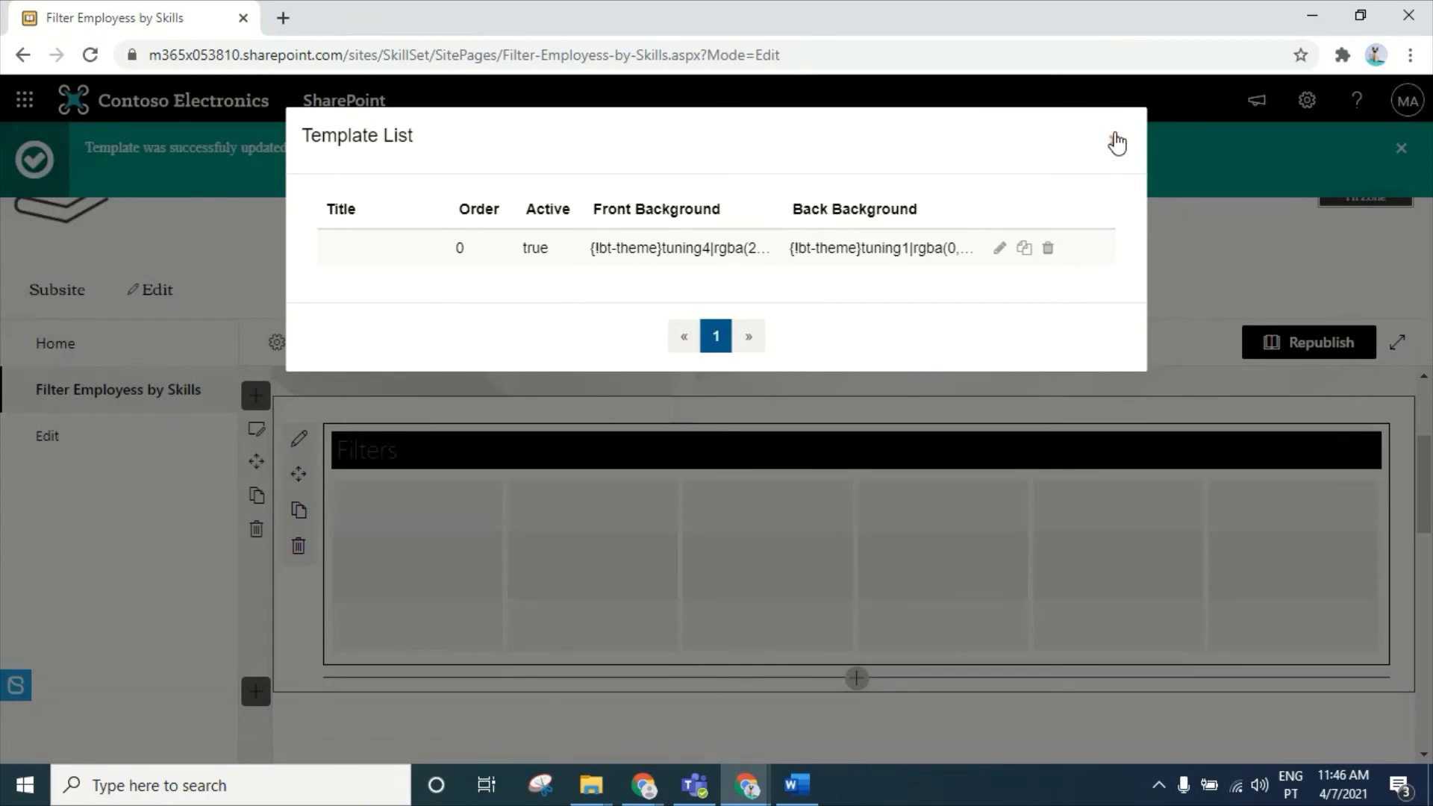
- Close the Template List dialog and open Skills_Content_List from the Filters web part to check its column names
{"action": "left_click", "coordinate": [1116, 143]}
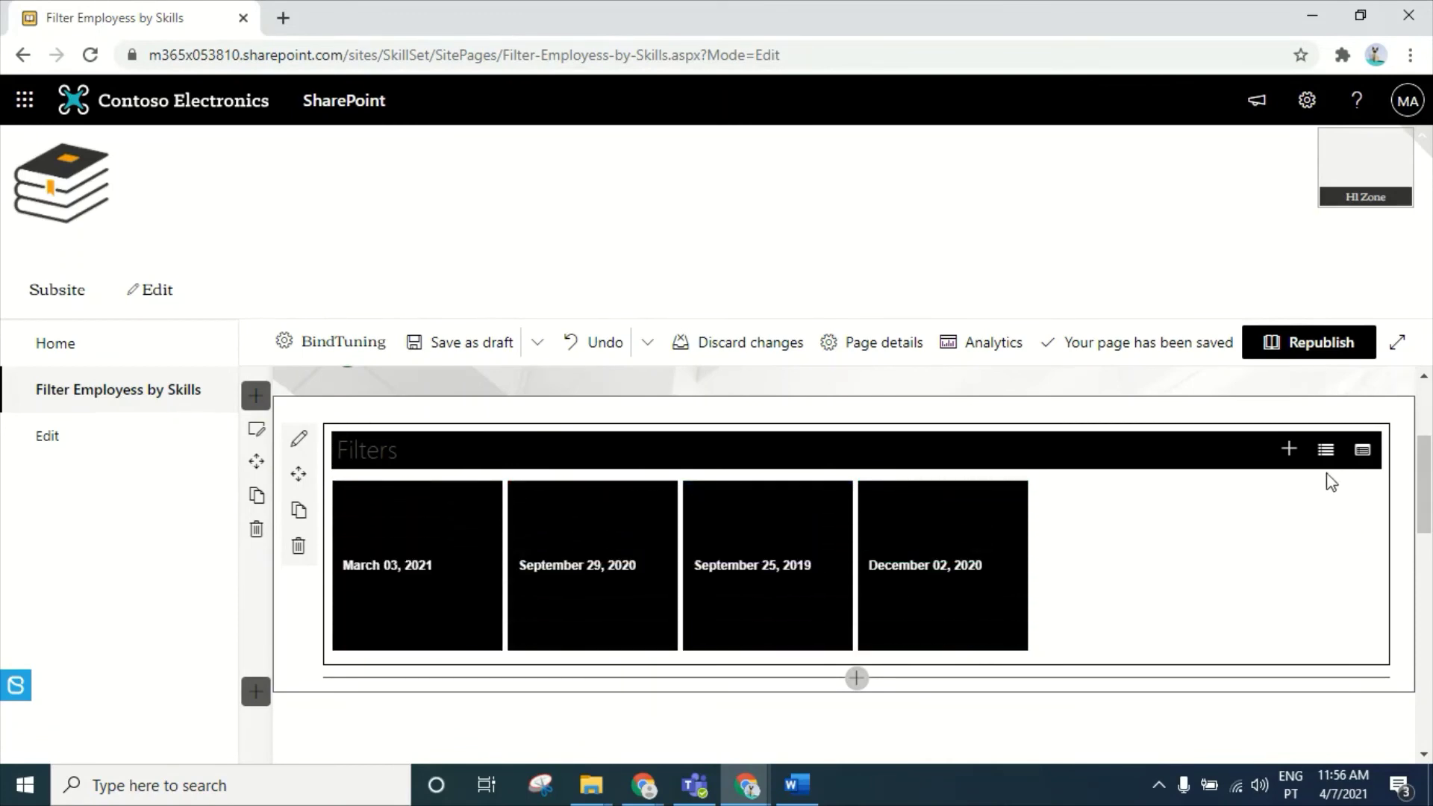
{"action": "left_click", "coordinate": [1365, 456]}
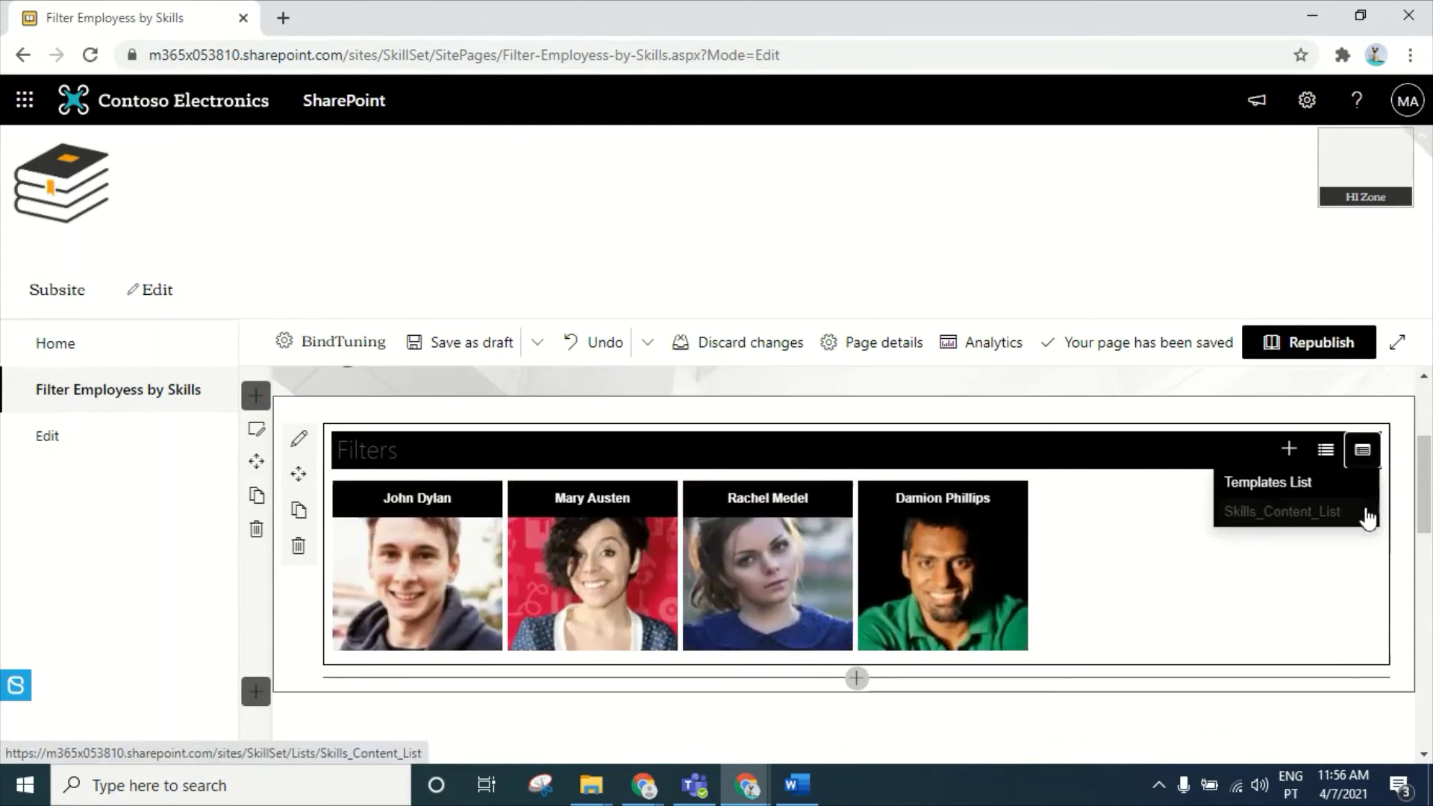
{"action": "left_click", "coordinate": [1298, 512]}
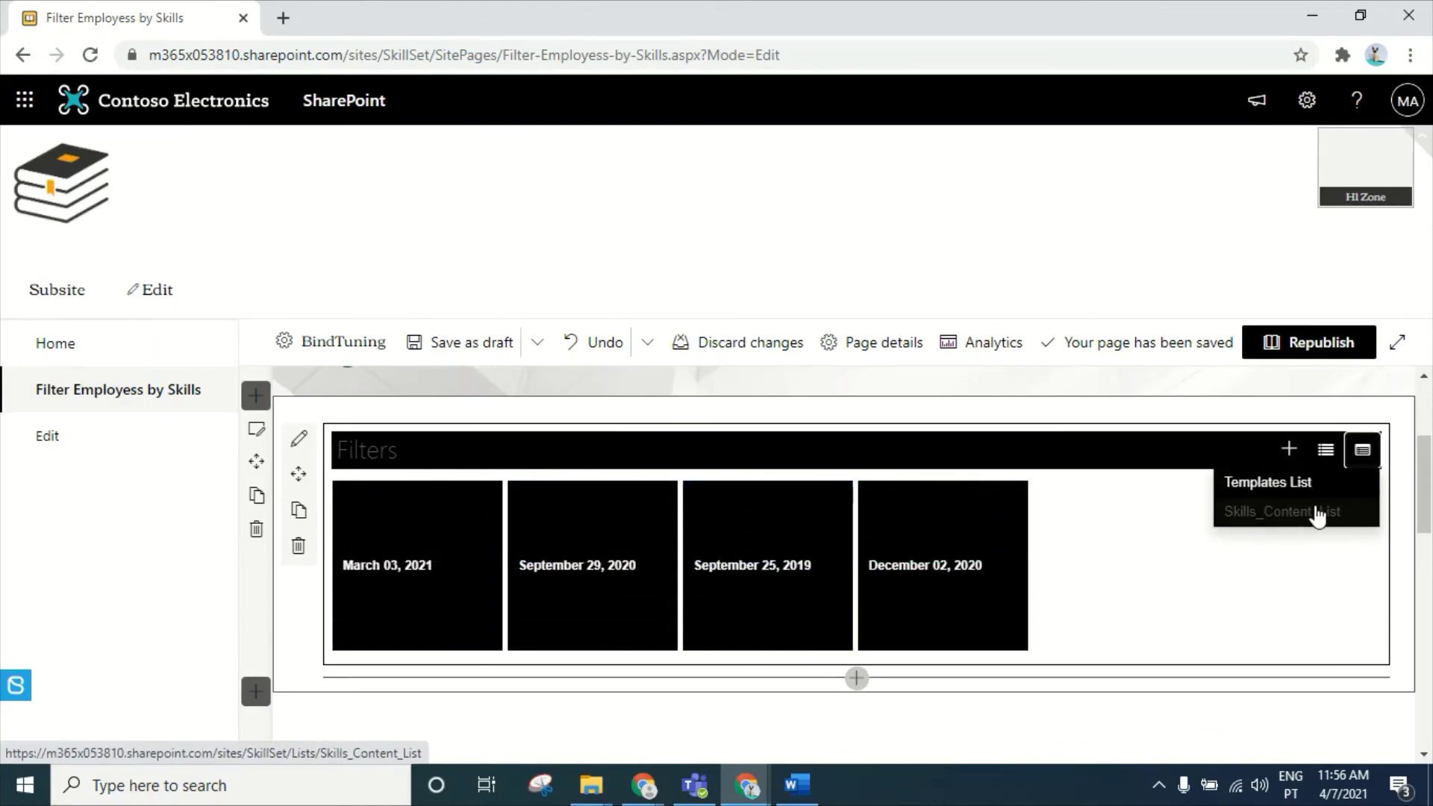
{"action": "left_click", "coordinate": [1111, 592]}
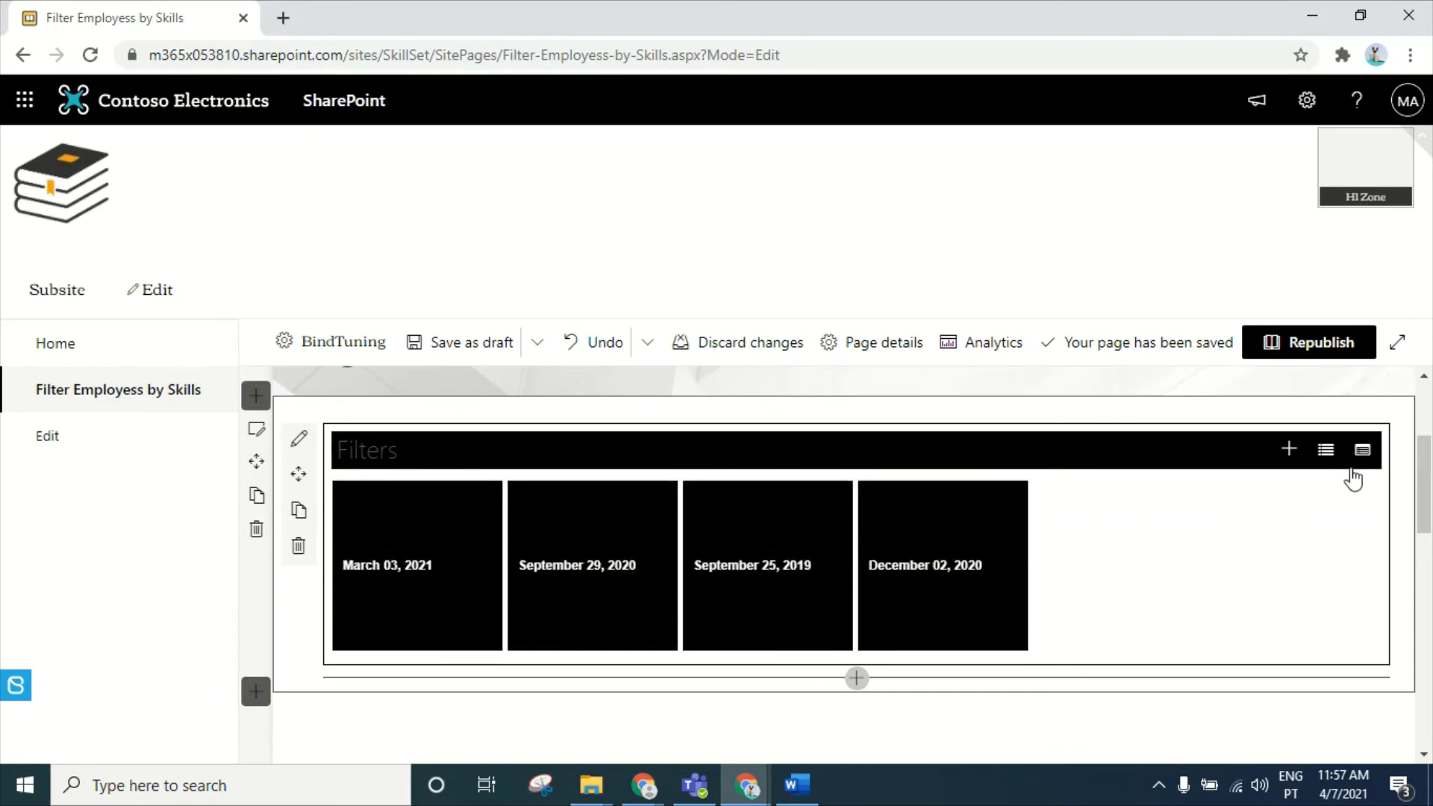
{"action": "left_click", "coordinate": [1365, 457]}
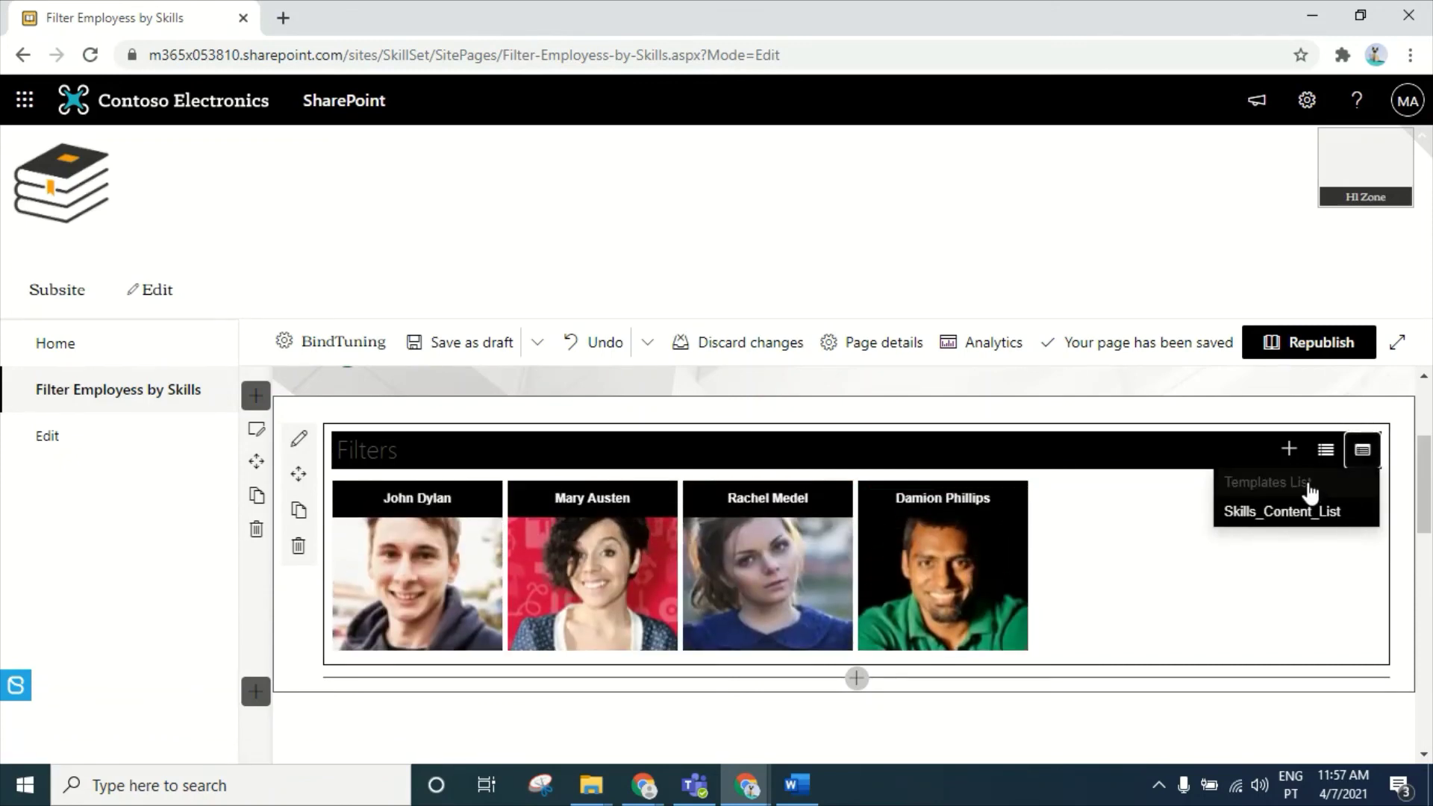
{"action": "left_click", "coordinate": [1290, 522]}
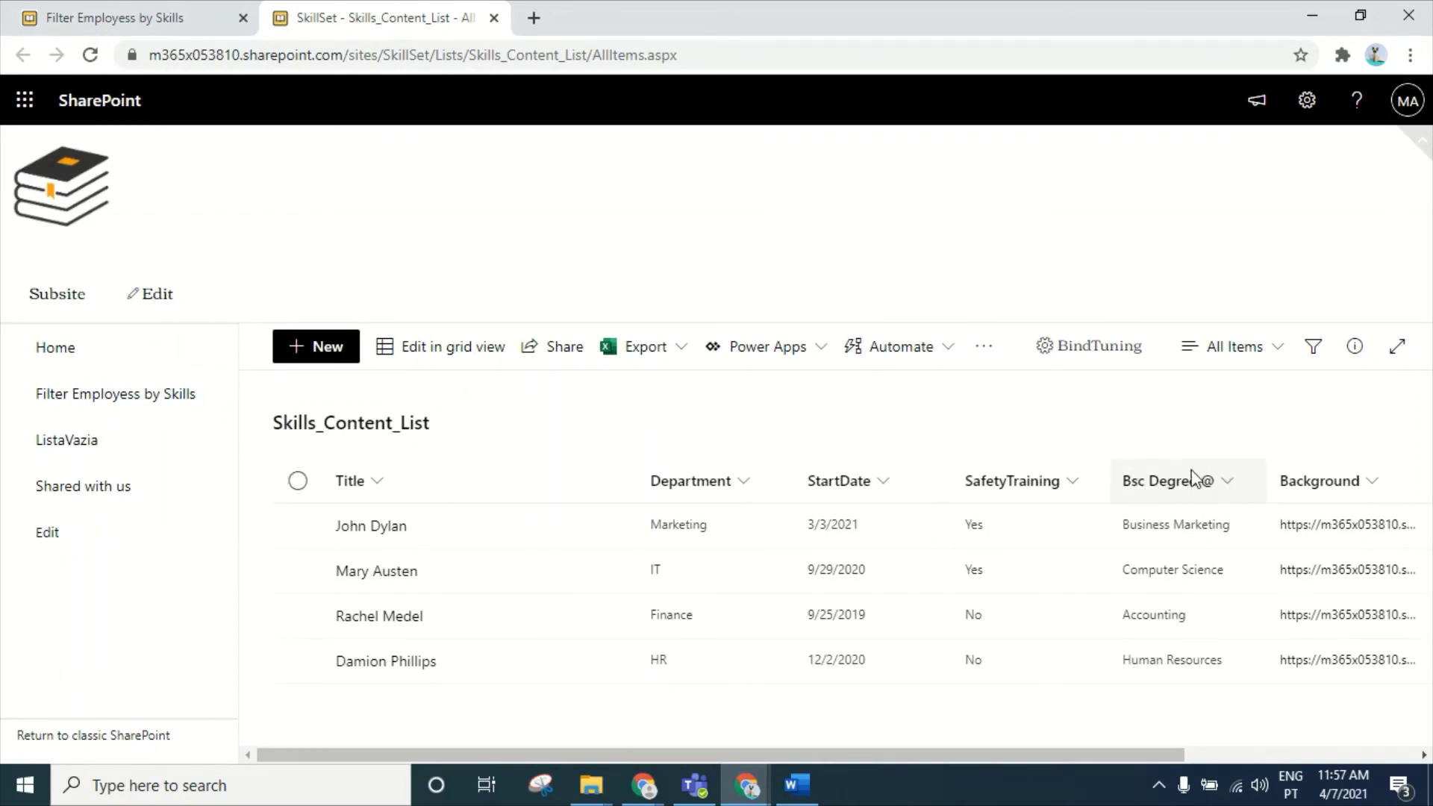
- Return to the Filter Employess by Skills page and enter Department, SafetyTraining, as the Filters web part's filters in its Filtering Options
{"action": "left_click", "coordinate": [108, 3]}
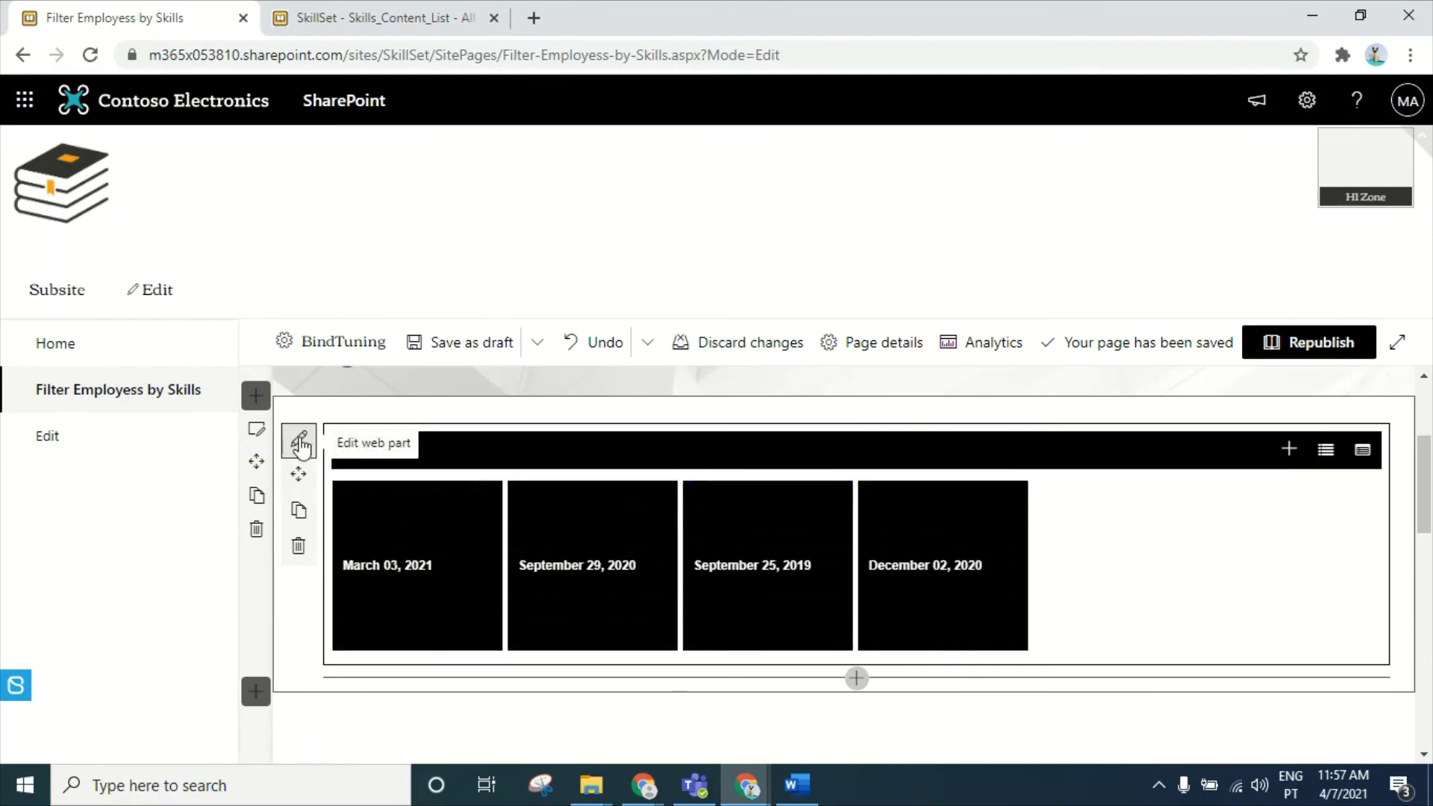
{"action": "left_click", "coordinate": [299, 442]}
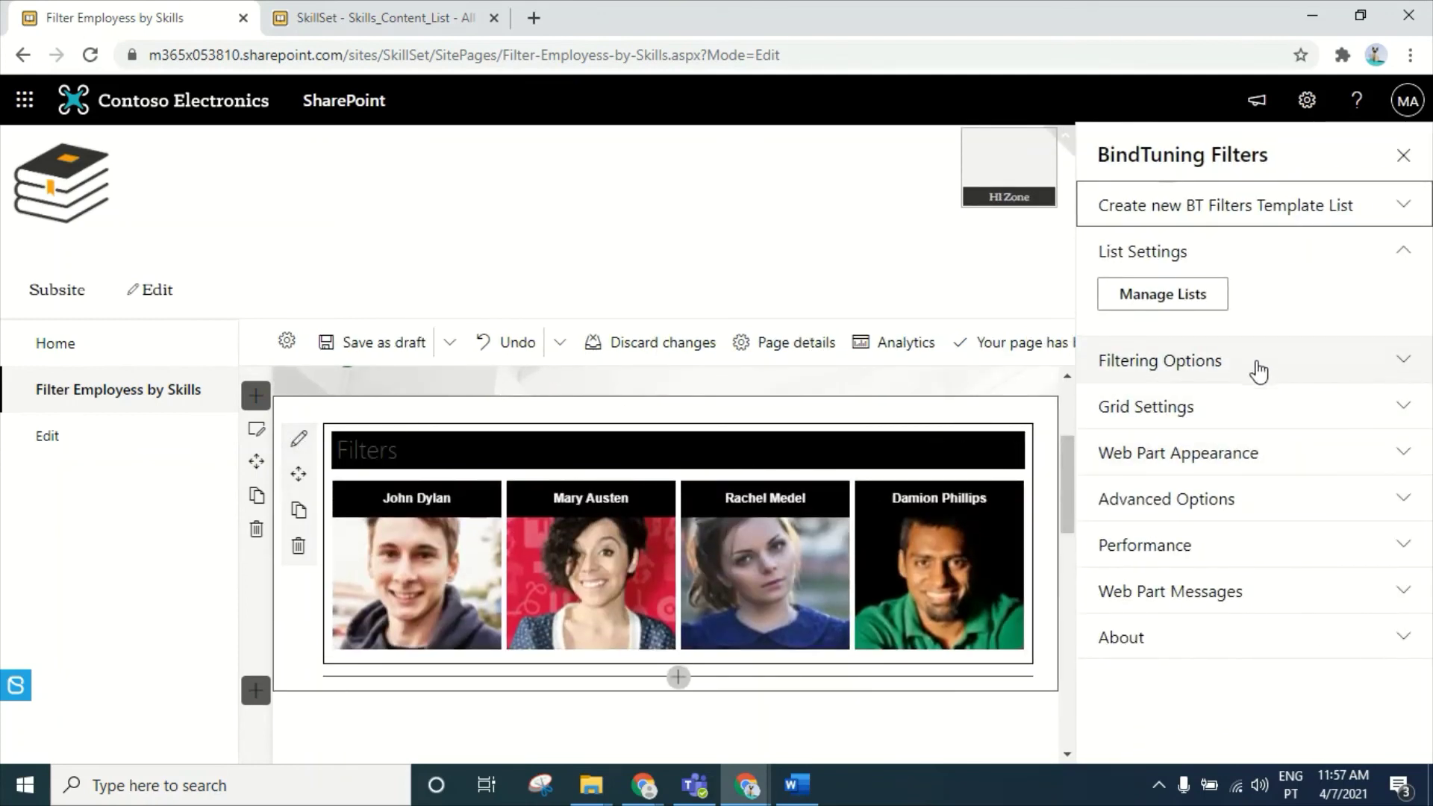
{"action": "left_click", "coordinate": [1250, 365]}
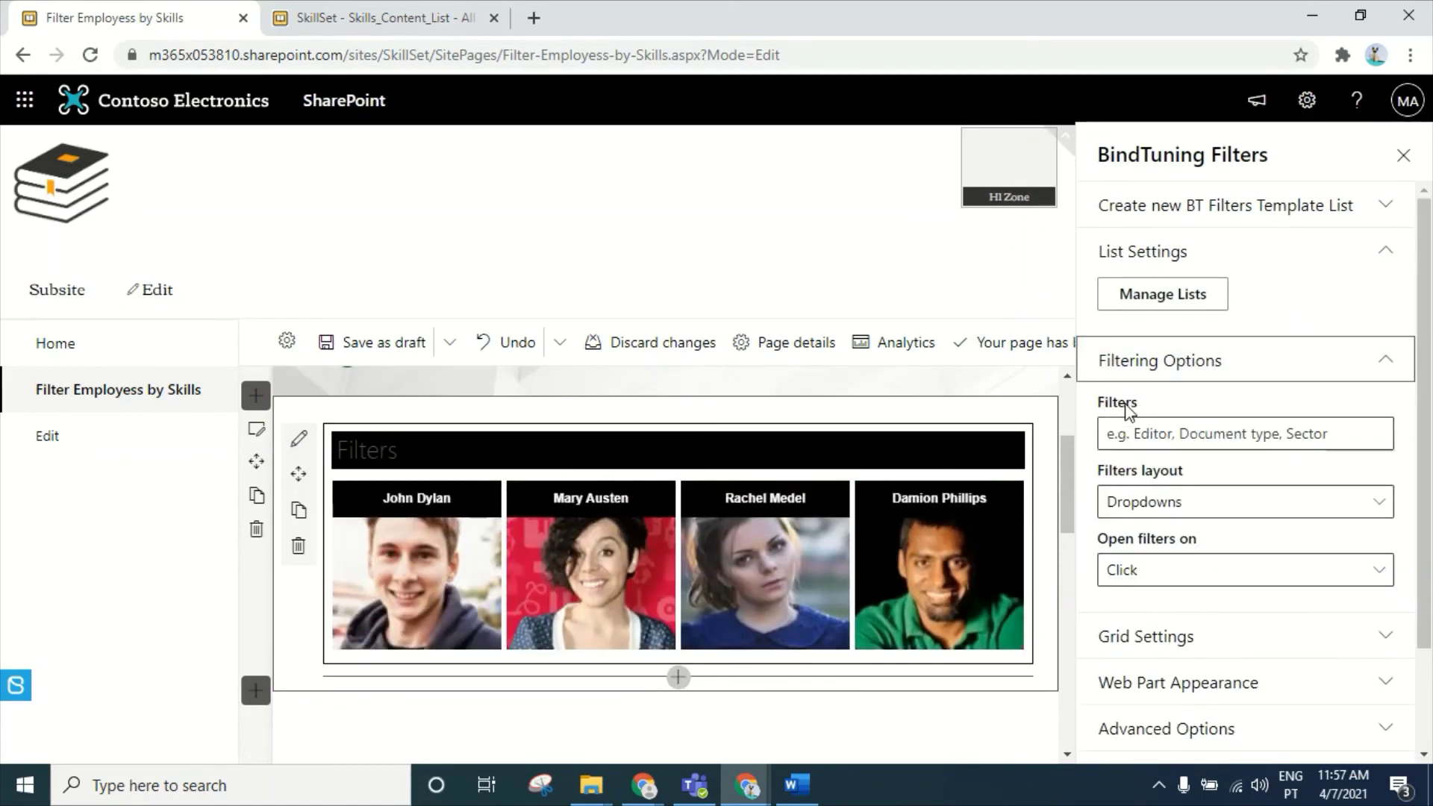
{"action": "left_click", "coordinate": [1172, 440]}
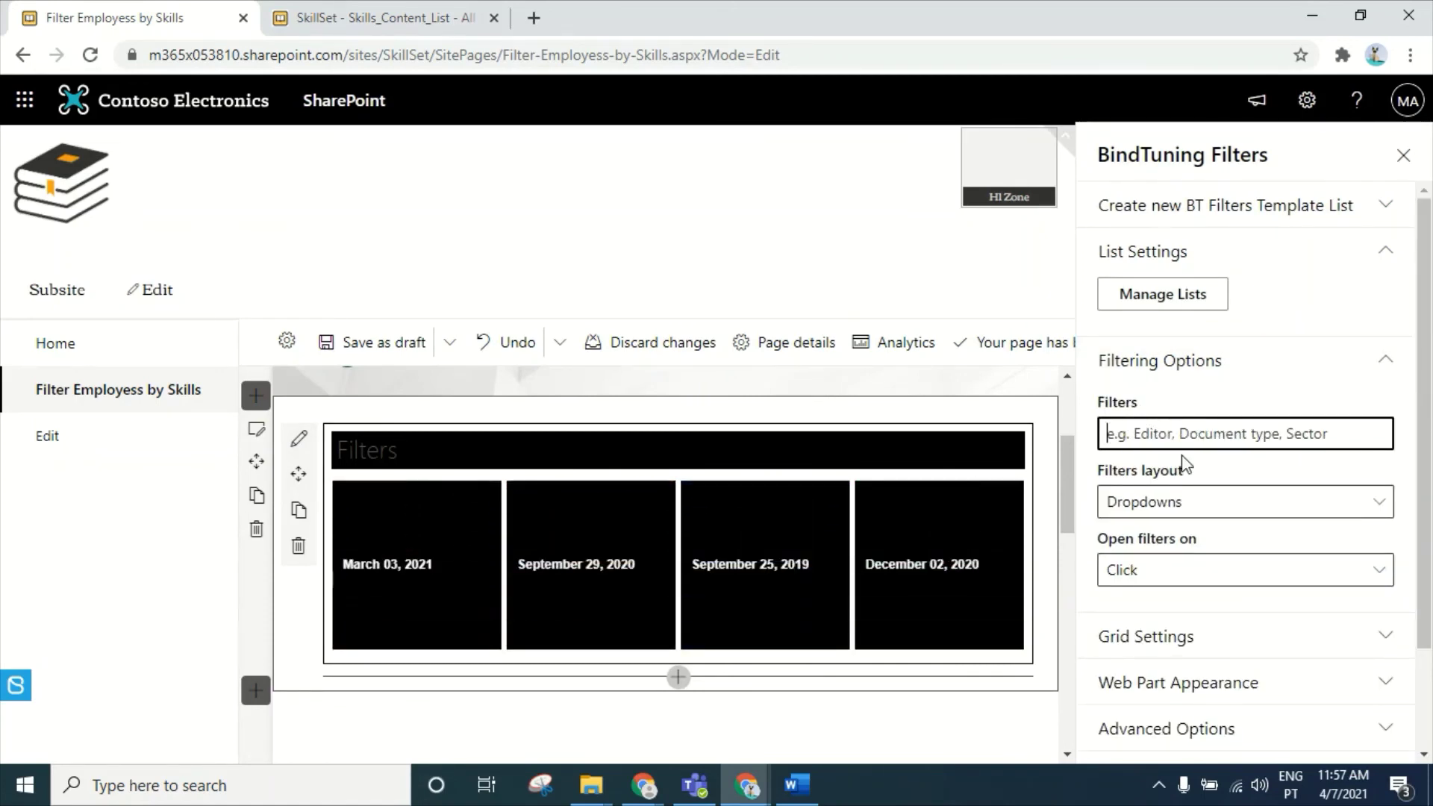
{"action": "type", "text": "Departm"}
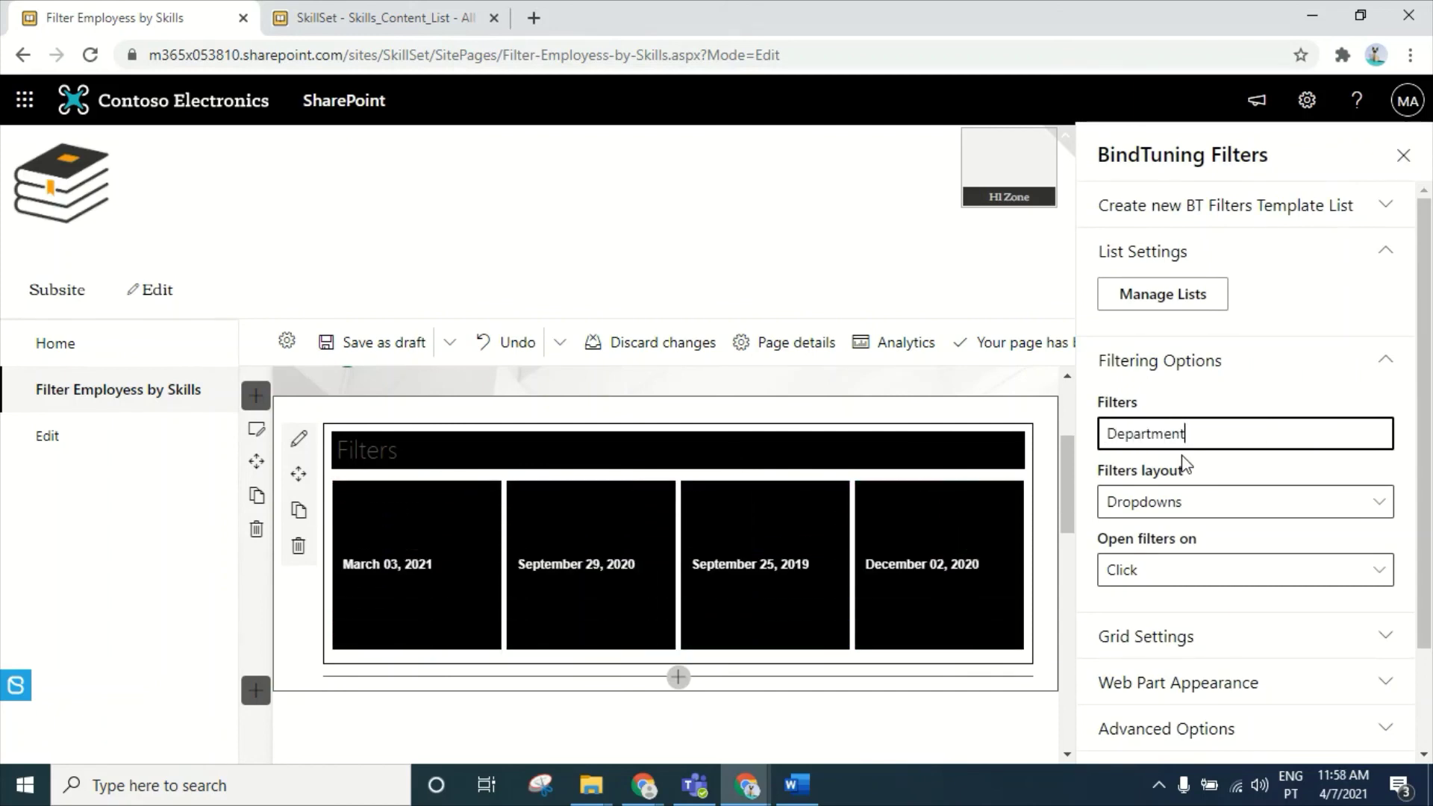
{"action": "type", "text": "ent"}
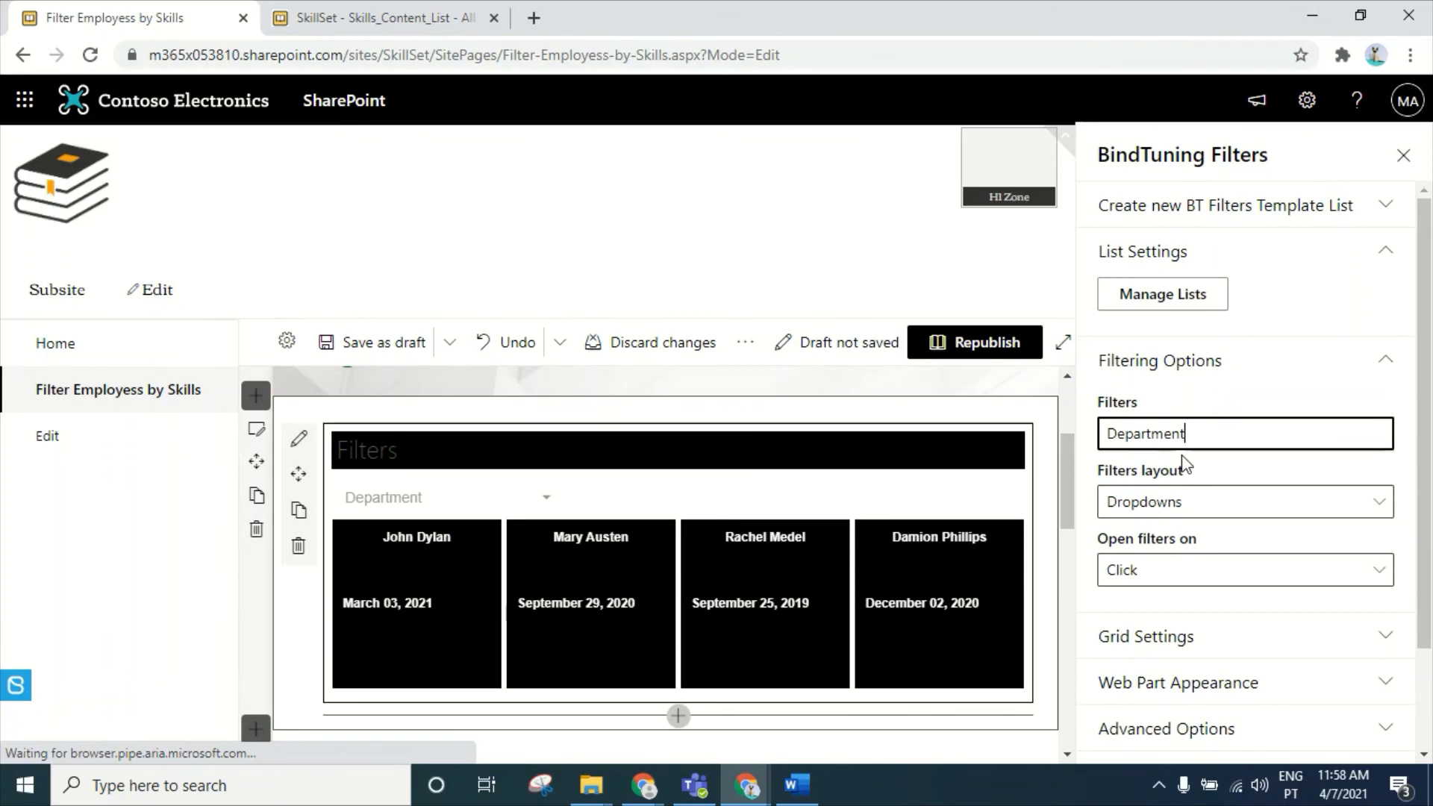
{"action": "type", "text": ", Stafety"}
{"action": "key", "text": "BackSpace"}
{"action": "key", "text": "BackSpace"}
{"action": "key", "text": "BackSpace"}
{"action": "key", "text": "BackSpace"}
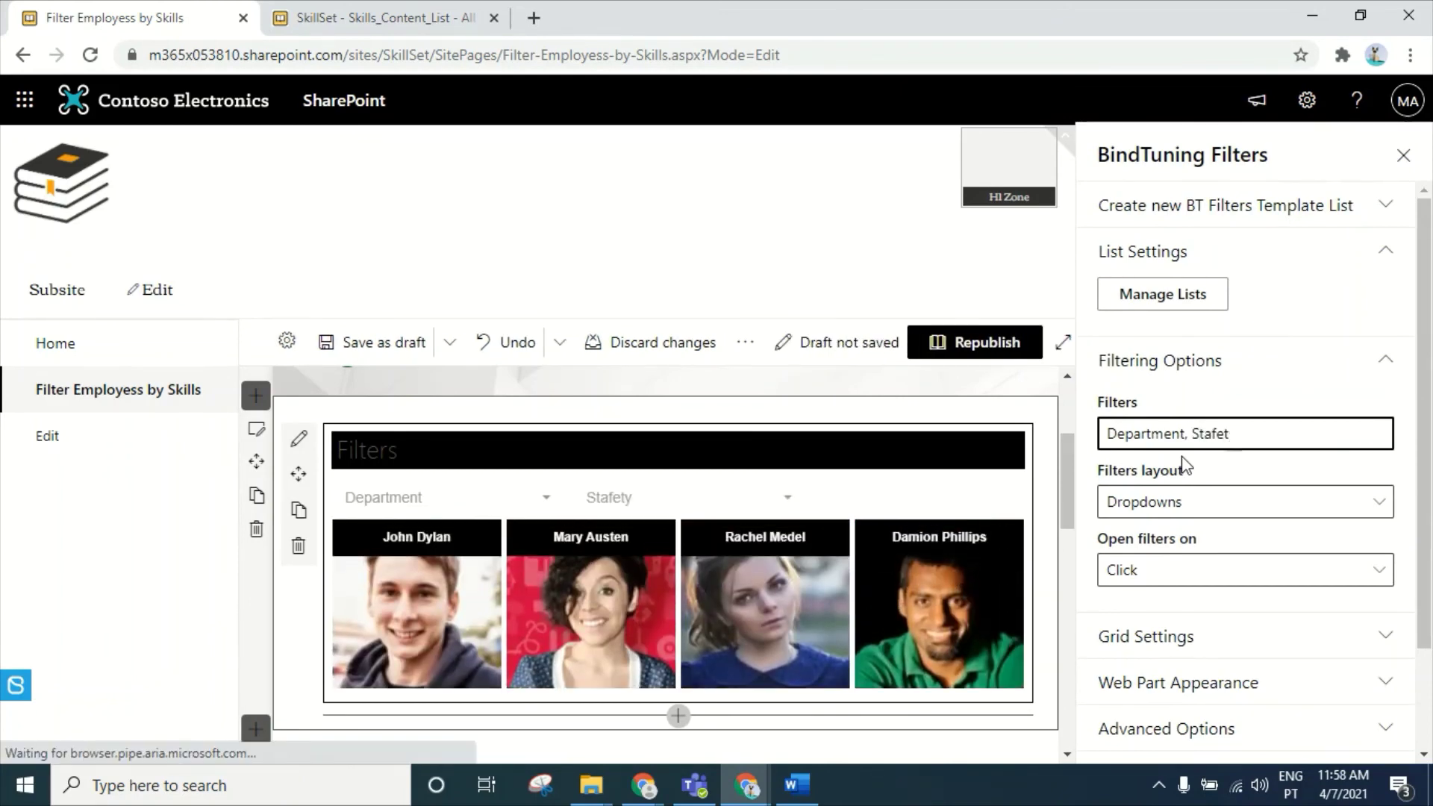
{"action": "key", "text": "BackSpace"}
{"action": "key", "text": "BackSpace"}
{"action": "type", "text": "afetyTraining"}
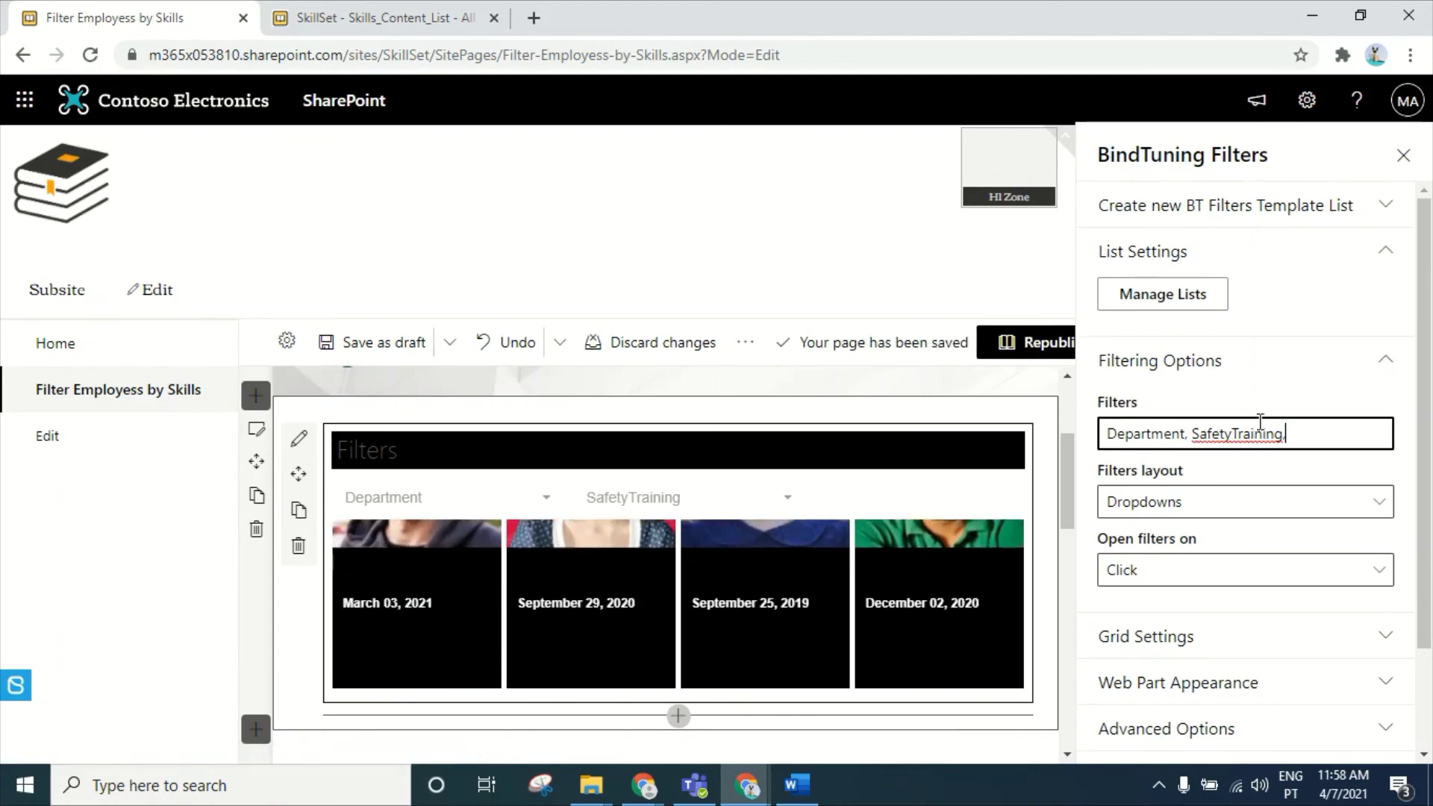
- Test the Department filter on the web part with Finance and HR, and reset it to All
{"action": "left_click", "coordinate": [463, 499]}
{"action": "left_click", "coordinate": [432, 561]}
{"action": "left_click", "coordinate": [447, 506]}
{"action": "left_click", "coordinate": [408, 592]}
{"action": "left_click", "coordinate": [441, 499]}
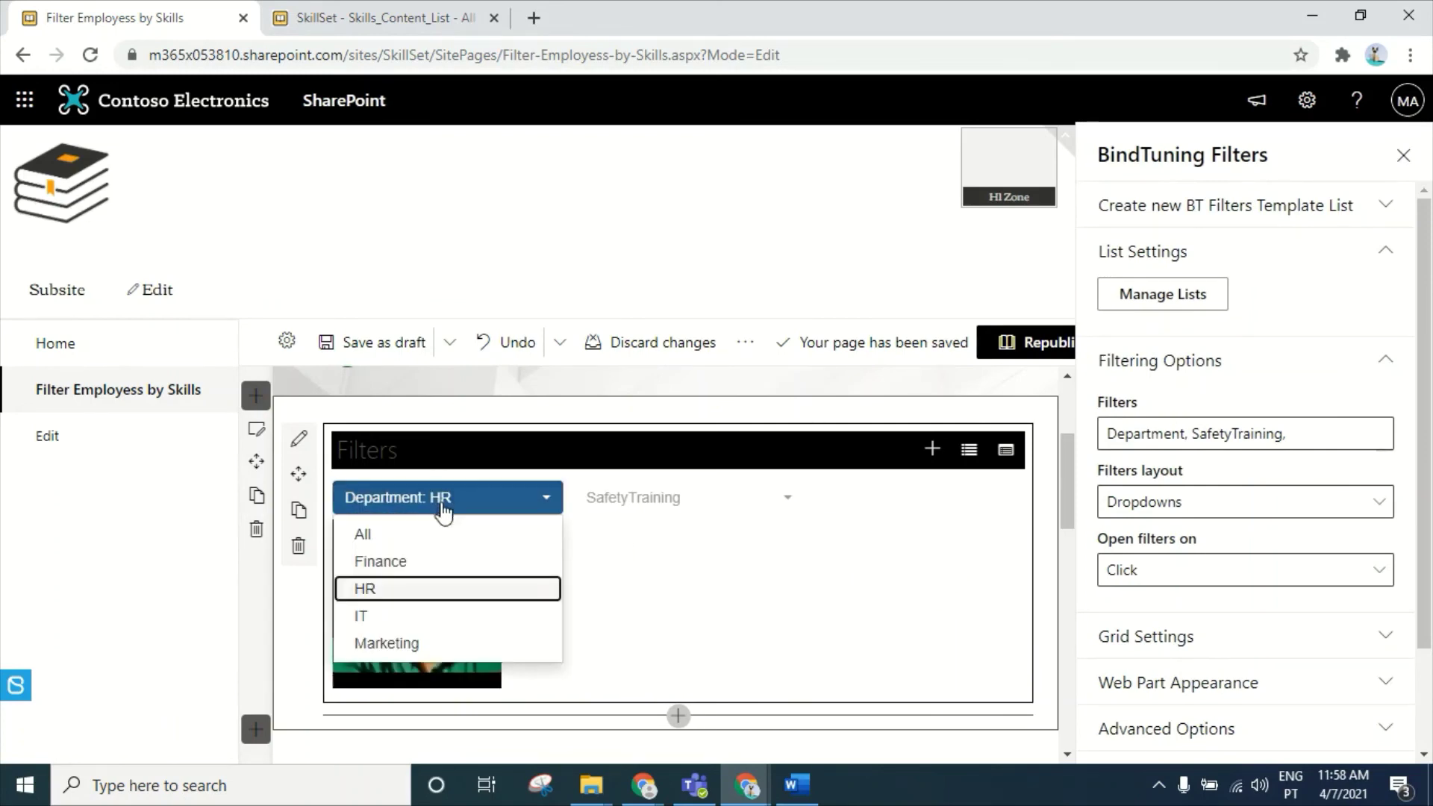
{"action": "left_click", "coordinate": [422, 534]}
- Test the SafetyTraining filter with true and false, and reset it to All
{"action": "left_click", "coordinate": [634, 499]}
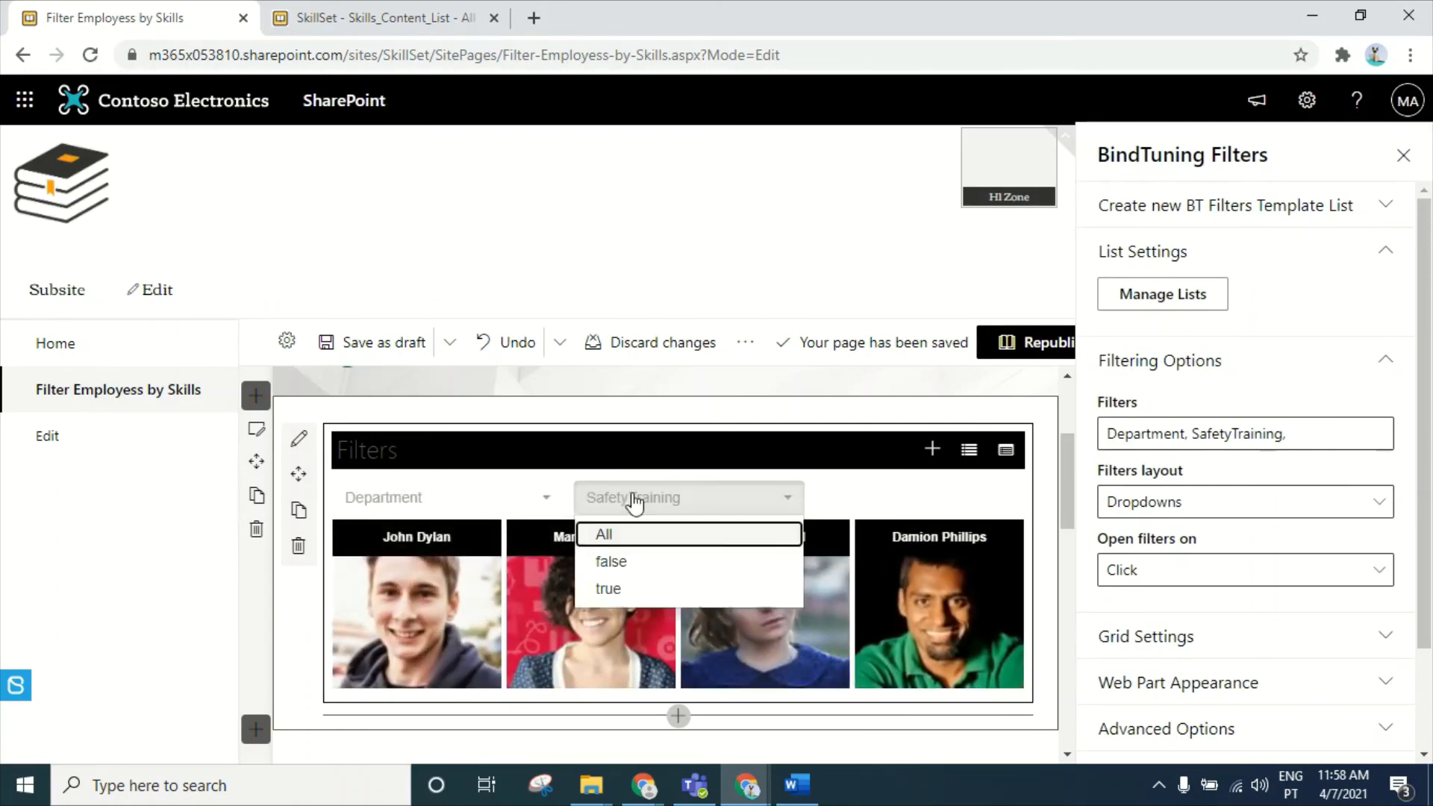
{"action": "left_click", "coordinate": [610, 589]}
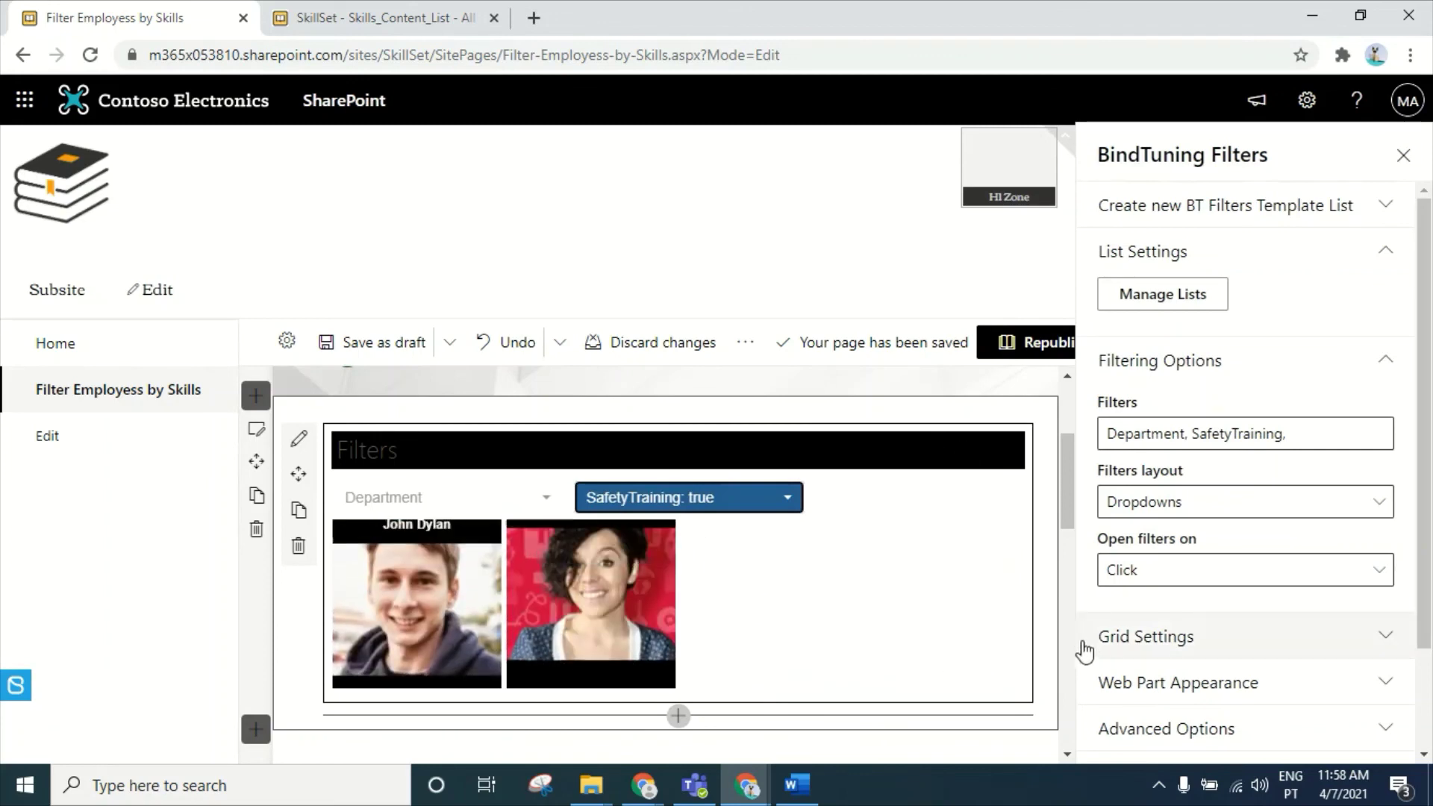
{"action": "left_click", "coordinate": [650, 502]}
{"action": "left_click", "coordinate": [651, 559]}
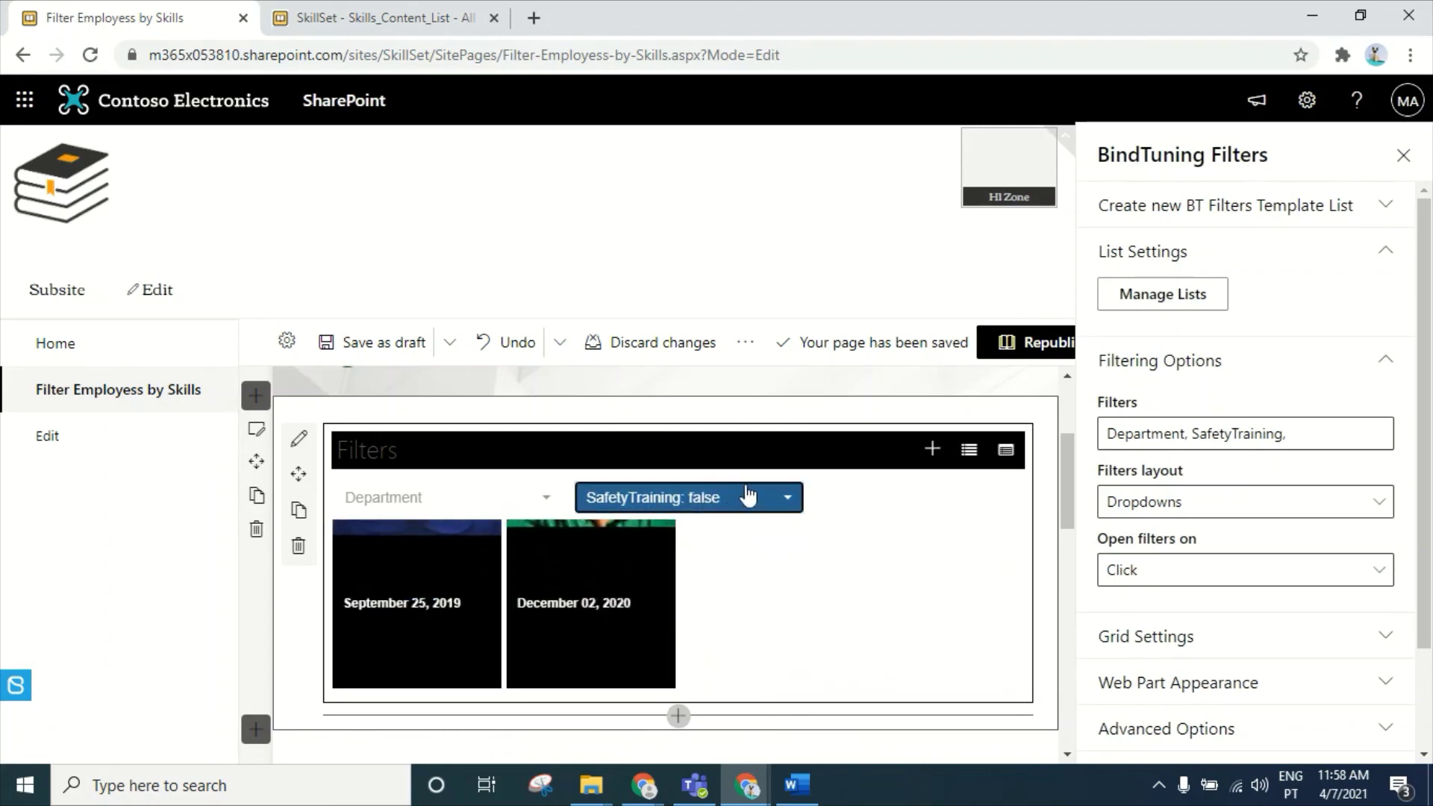
{"action": "left_click", "coordinate": [747, 499]}
{"action": "left_click", "coordinate": [655, 547]}
- Add Bsc Degree @ as a third filter after SafetyTraining and check the options its dropdown offers
{"action": "left_click", "coordinate": [1298, 438]}
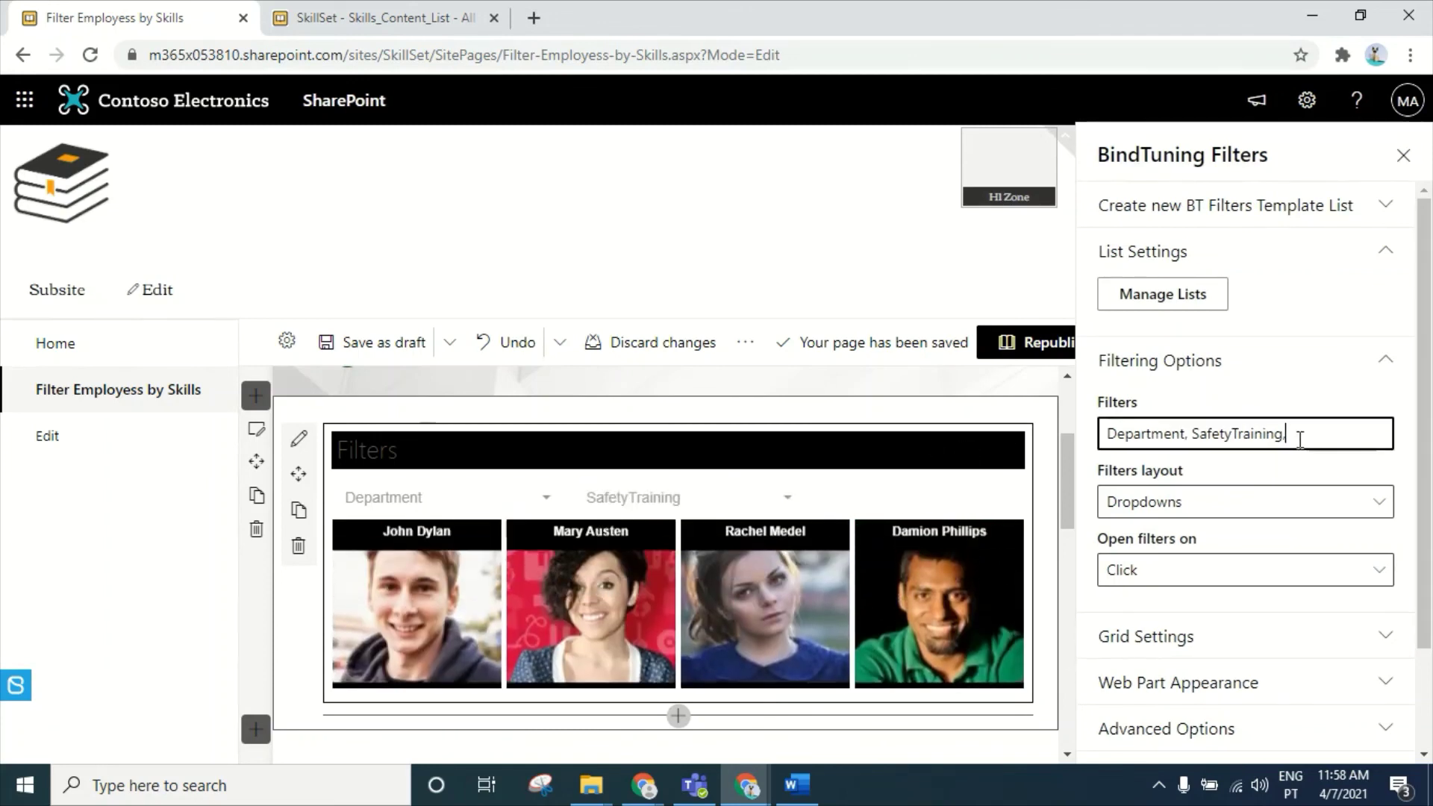
{"action": "type", "text": ", "}
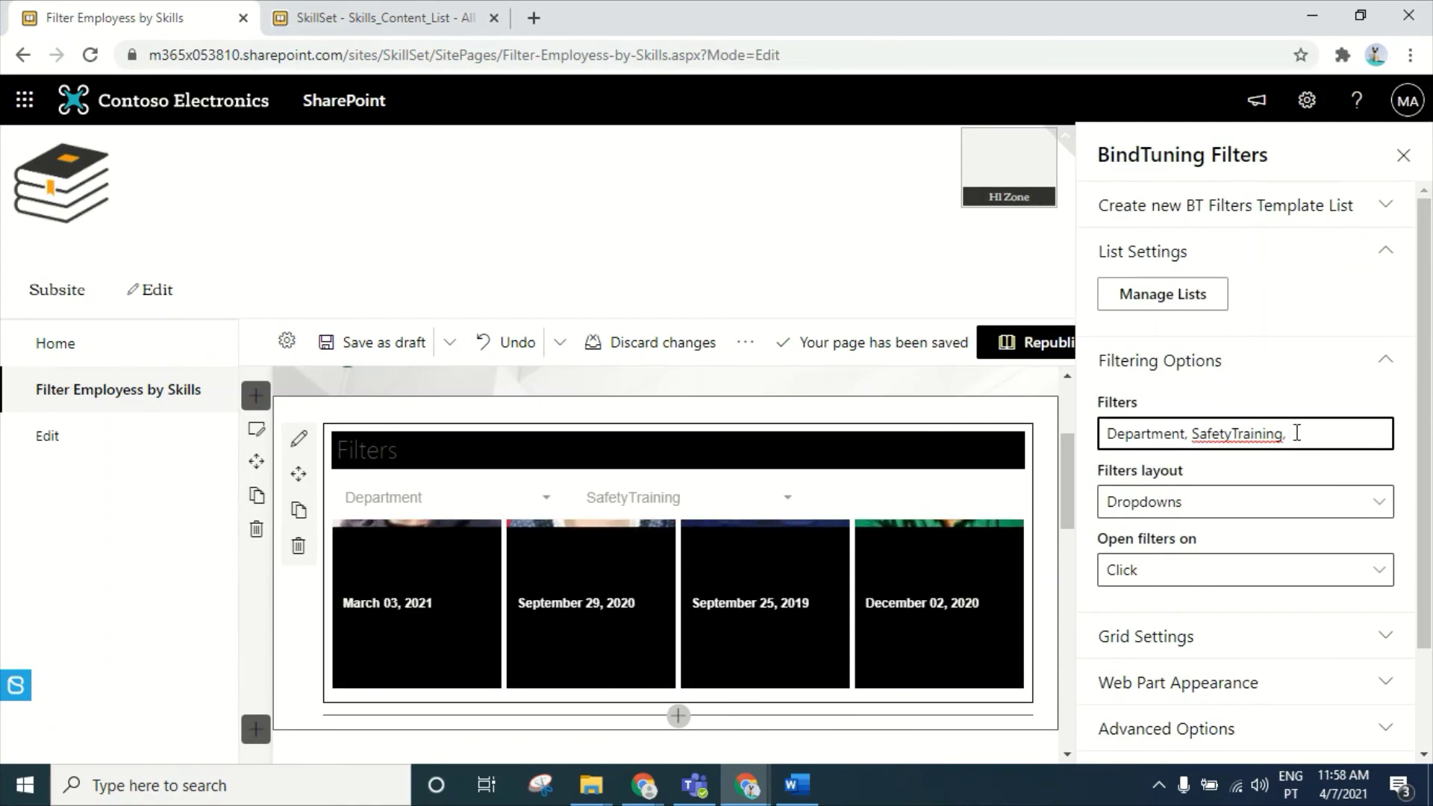
{"action": "type", "text": "Esc"}
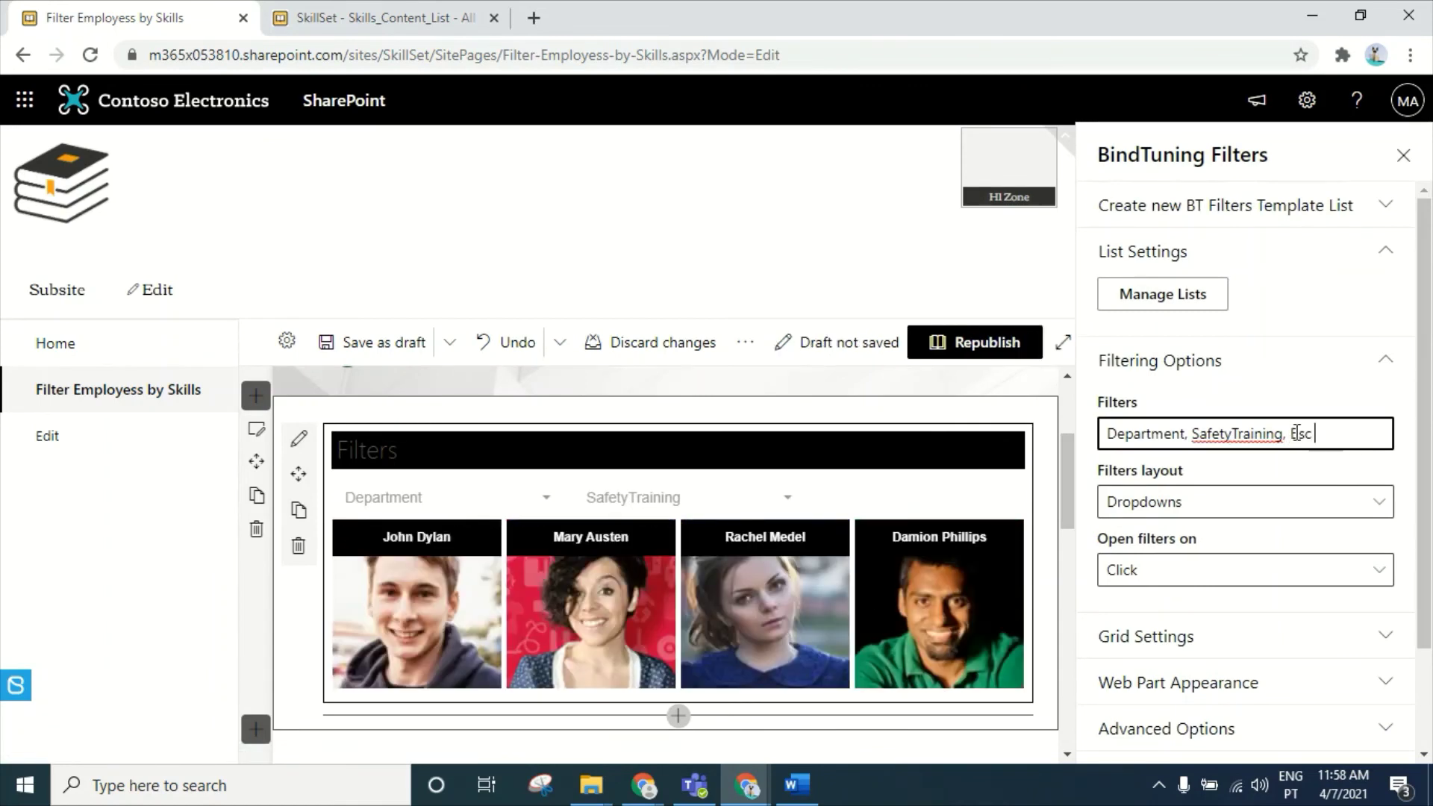
{"action": "type", "text": " Degree"}
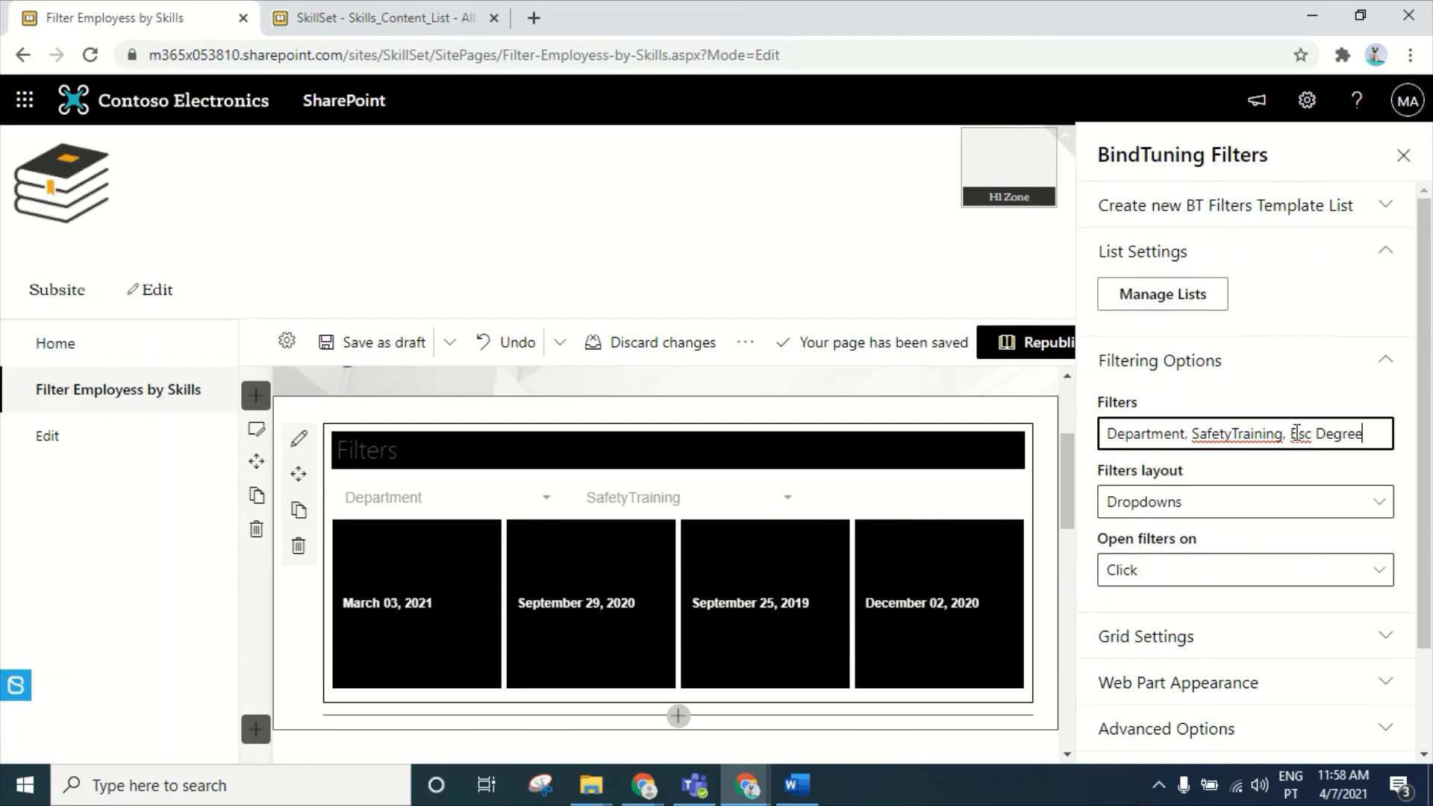
{"action": "type", "text": " @"}
{"action": "left_click", "coordinate": [1297, 433]}
{"action": "key", "text": "BackSpace"}
{"action": "type", "text": "B"}
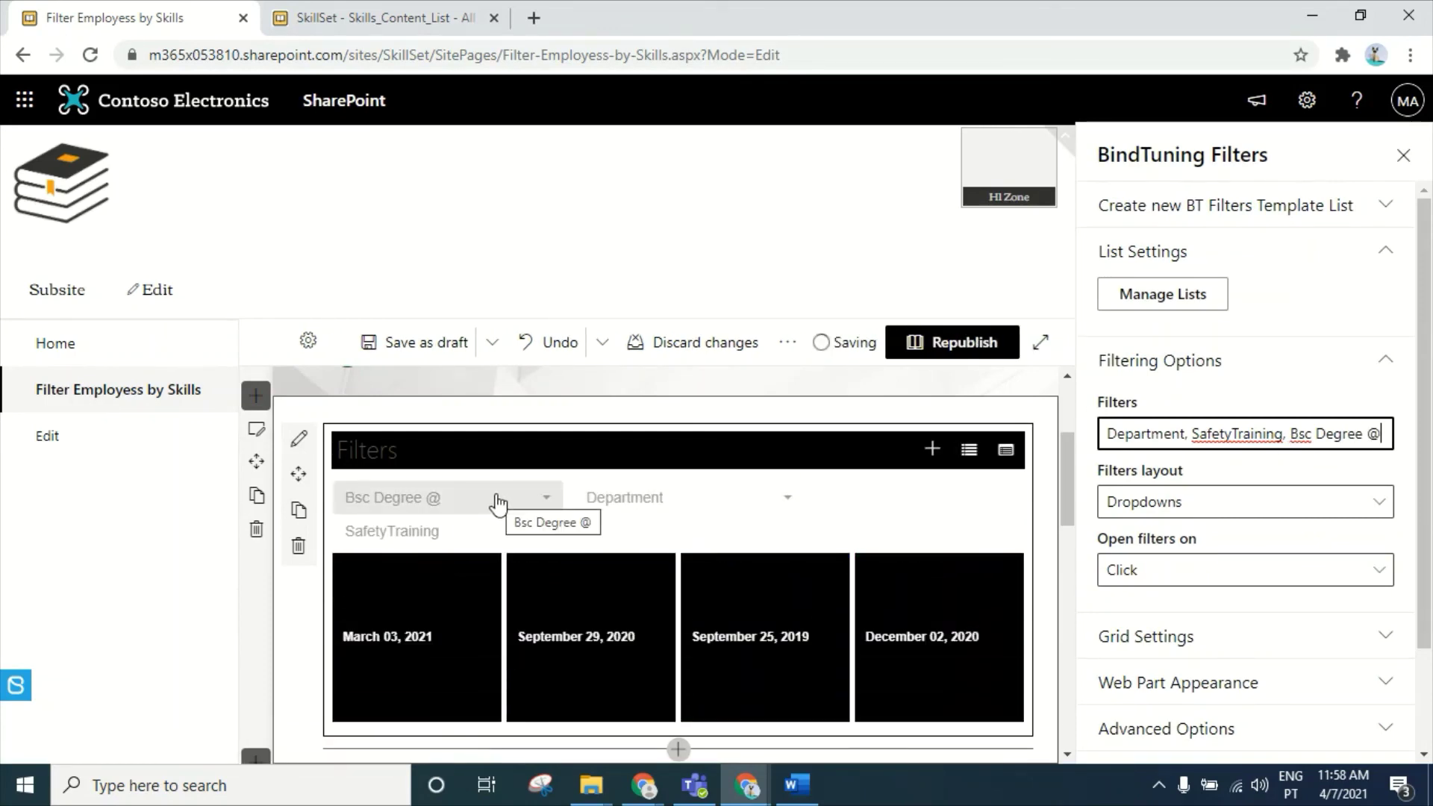
{"action": "left_click", "coordinate": [496, 502]}
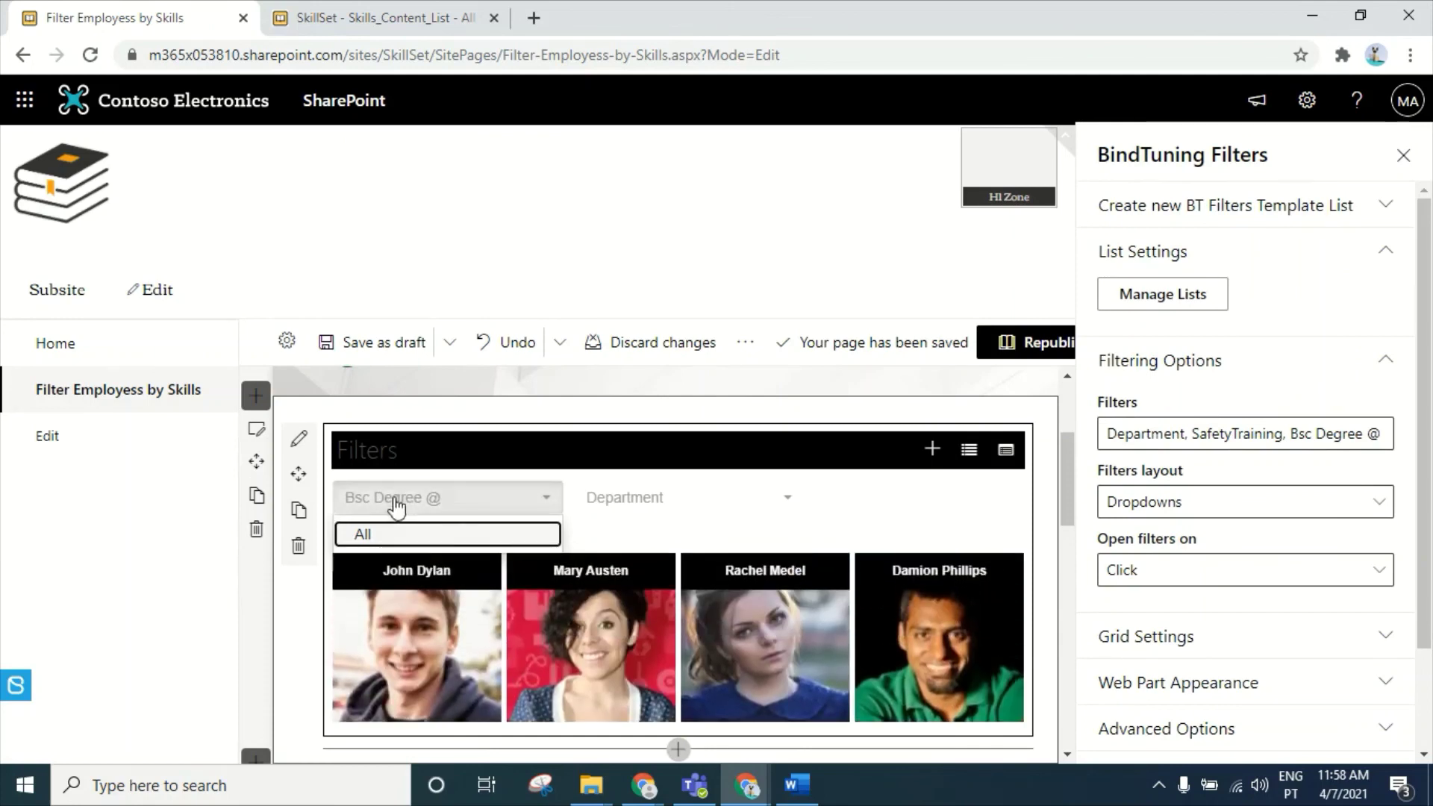
{"action": "left_click", "coordinate": [448, 511]}
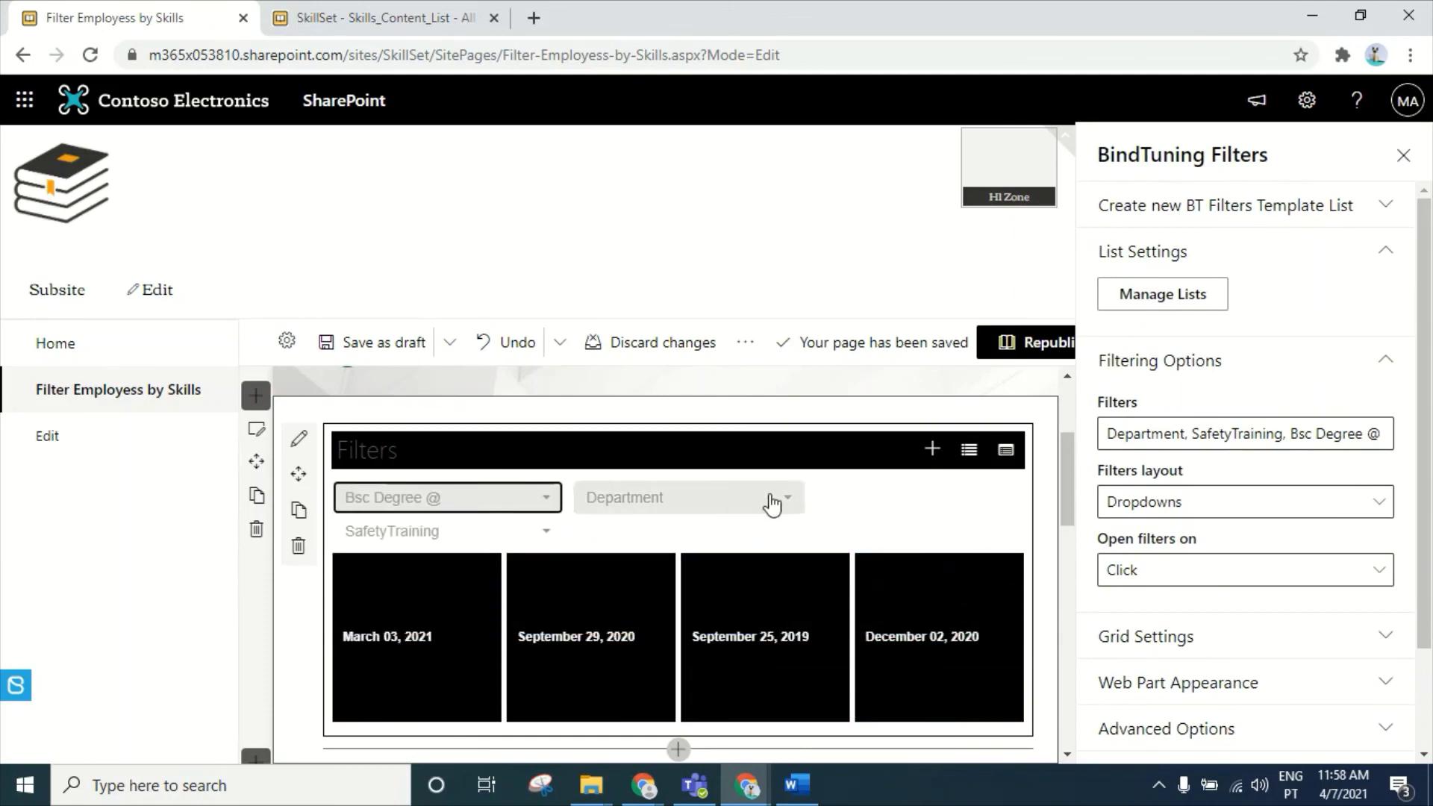
- Switch to Skills_Content_List and open its list settings in a new tab to find the Columns section
{"action": "left_click", "coordinate": [382, 15]}
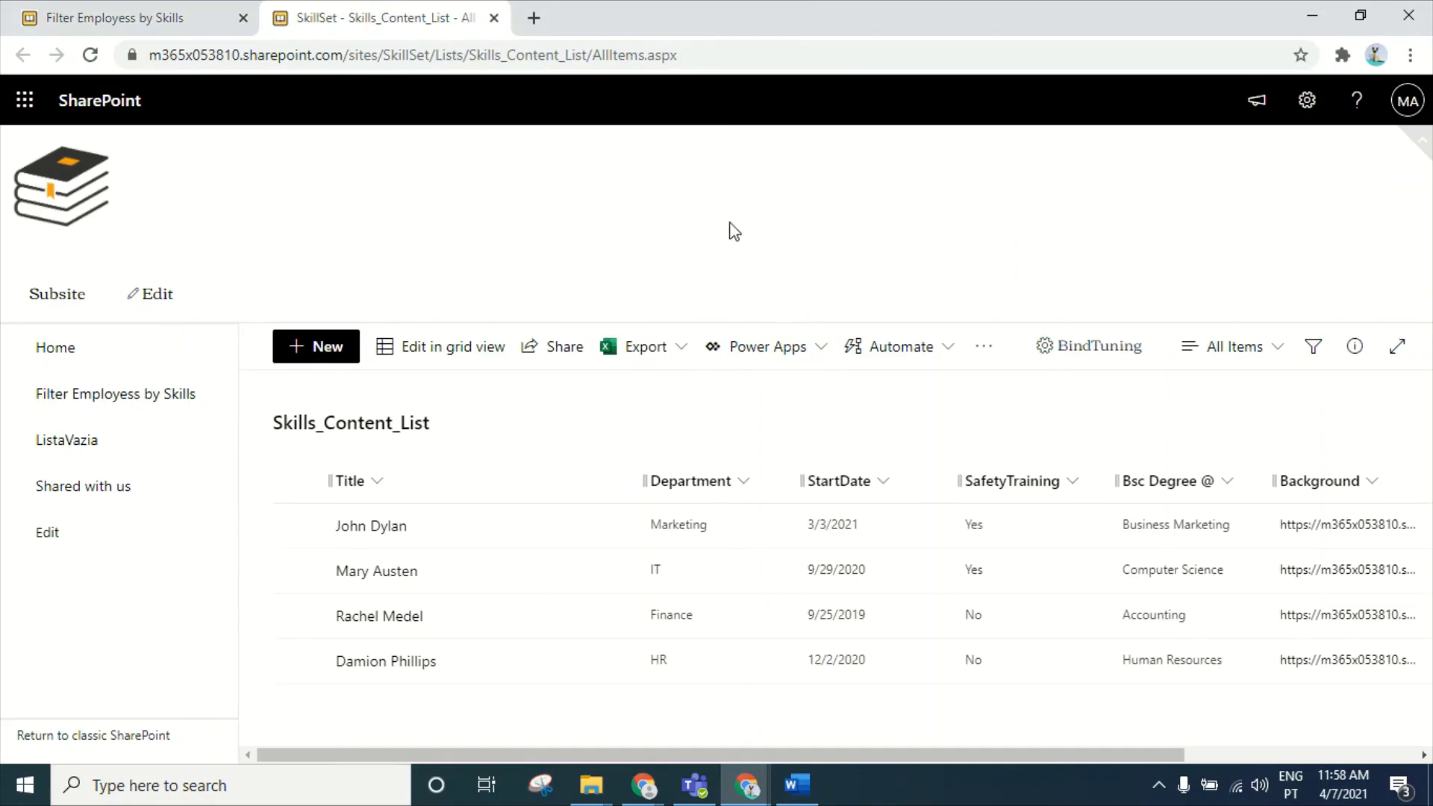
{"action": "left_click", "coordinate": [1308, 103]}
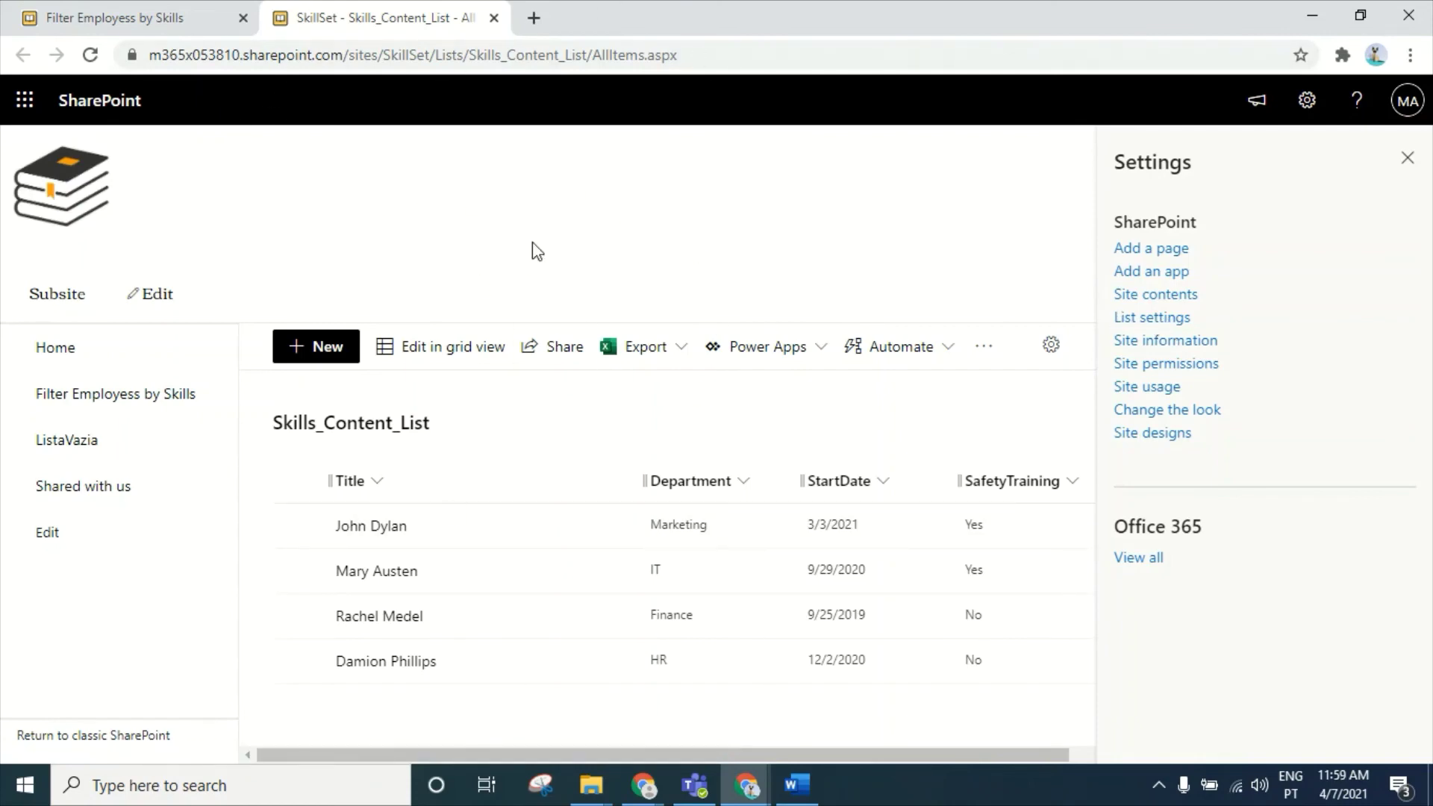
{"action": "right_click", "coordinate": [1175, 322]}
{"action": "left_click", "coordinate": [1194, 331]}
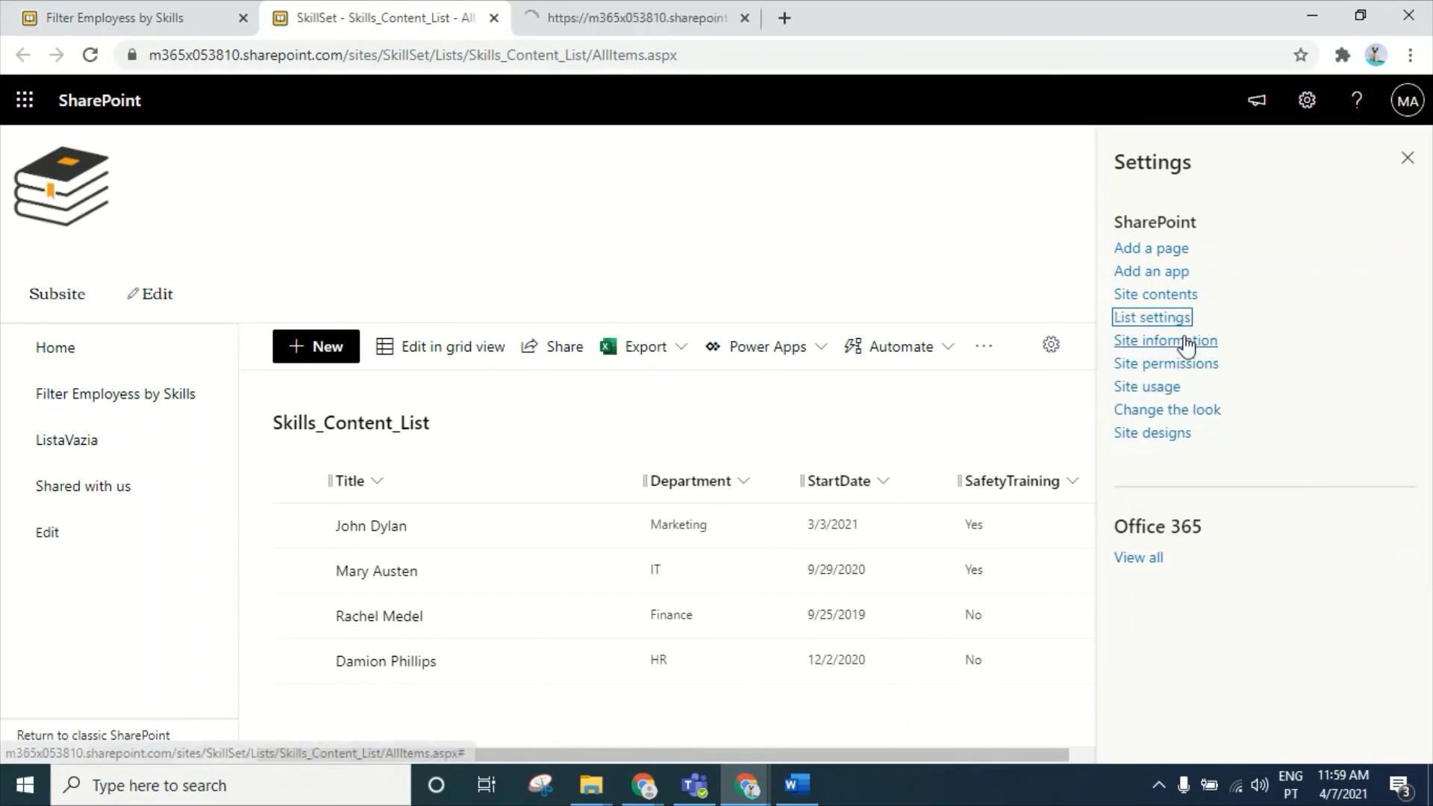
{"action": "left_click", "coordinate": [627, 12]}
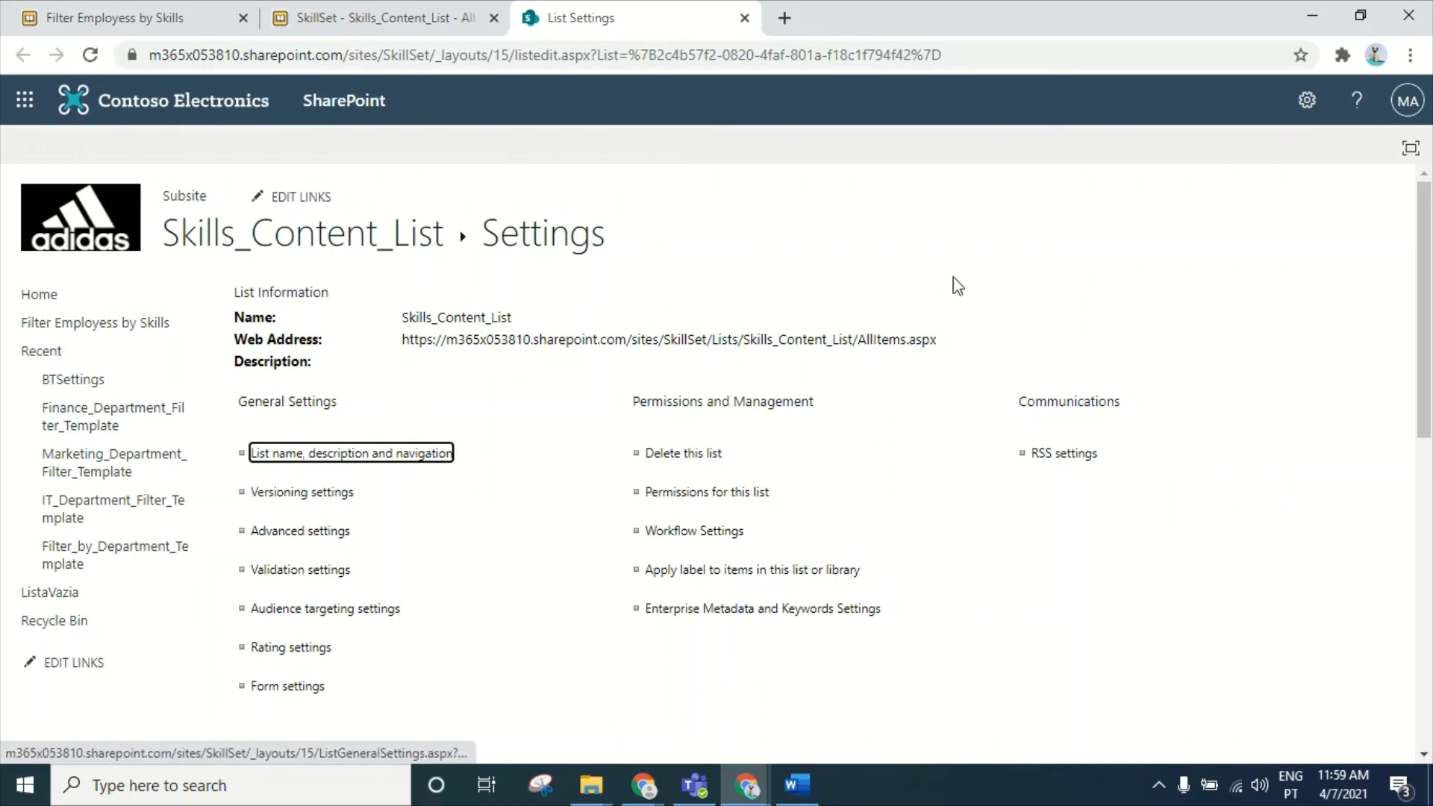
{"action": "scroll", "coordinate": [991, 291], "scroll_direction": "down", "scroll_amount": 7}
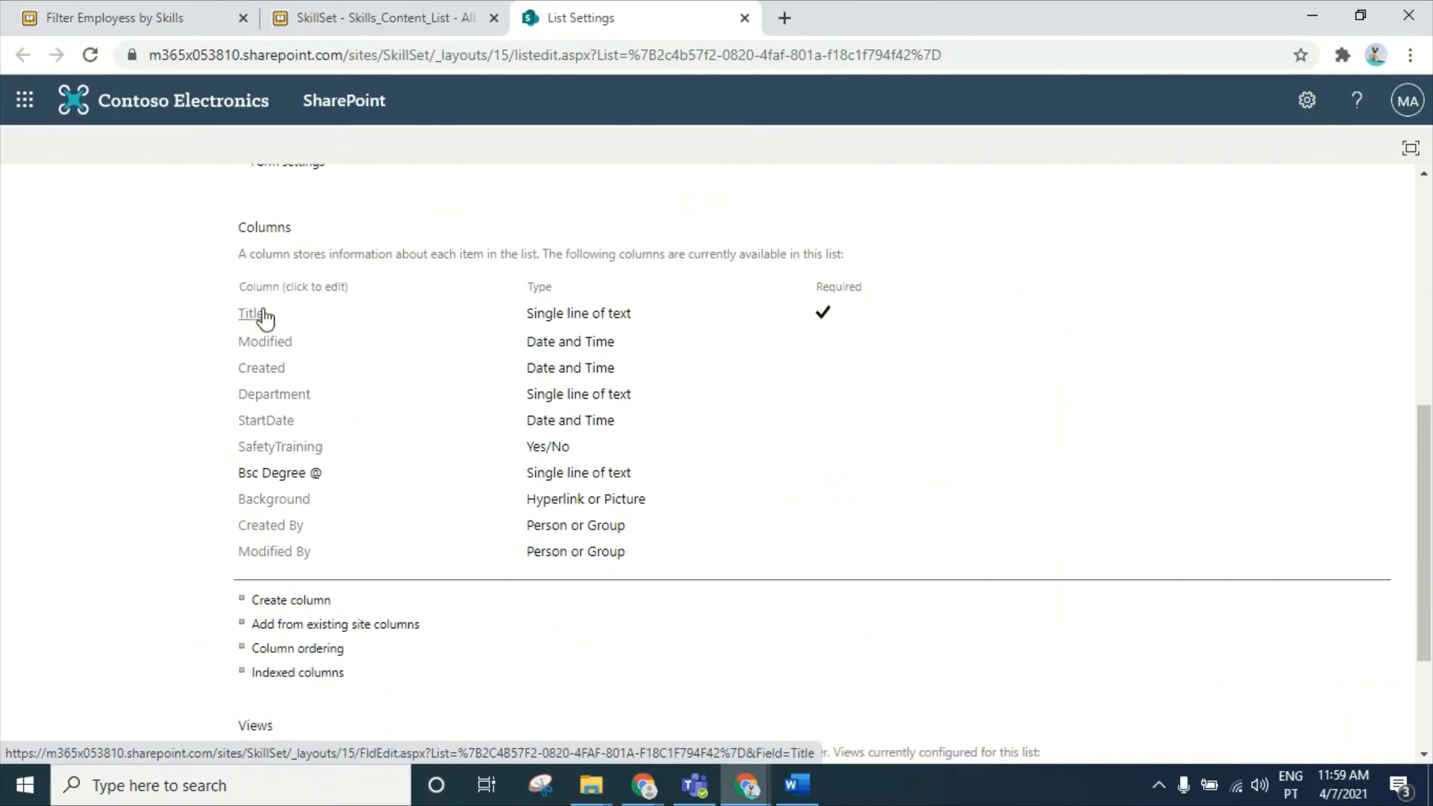
- Open the Bsc Degree @ column's settings in a new tab and examine its page address, name and options
{"action": "right_click", "coordinate": [283, 481]}
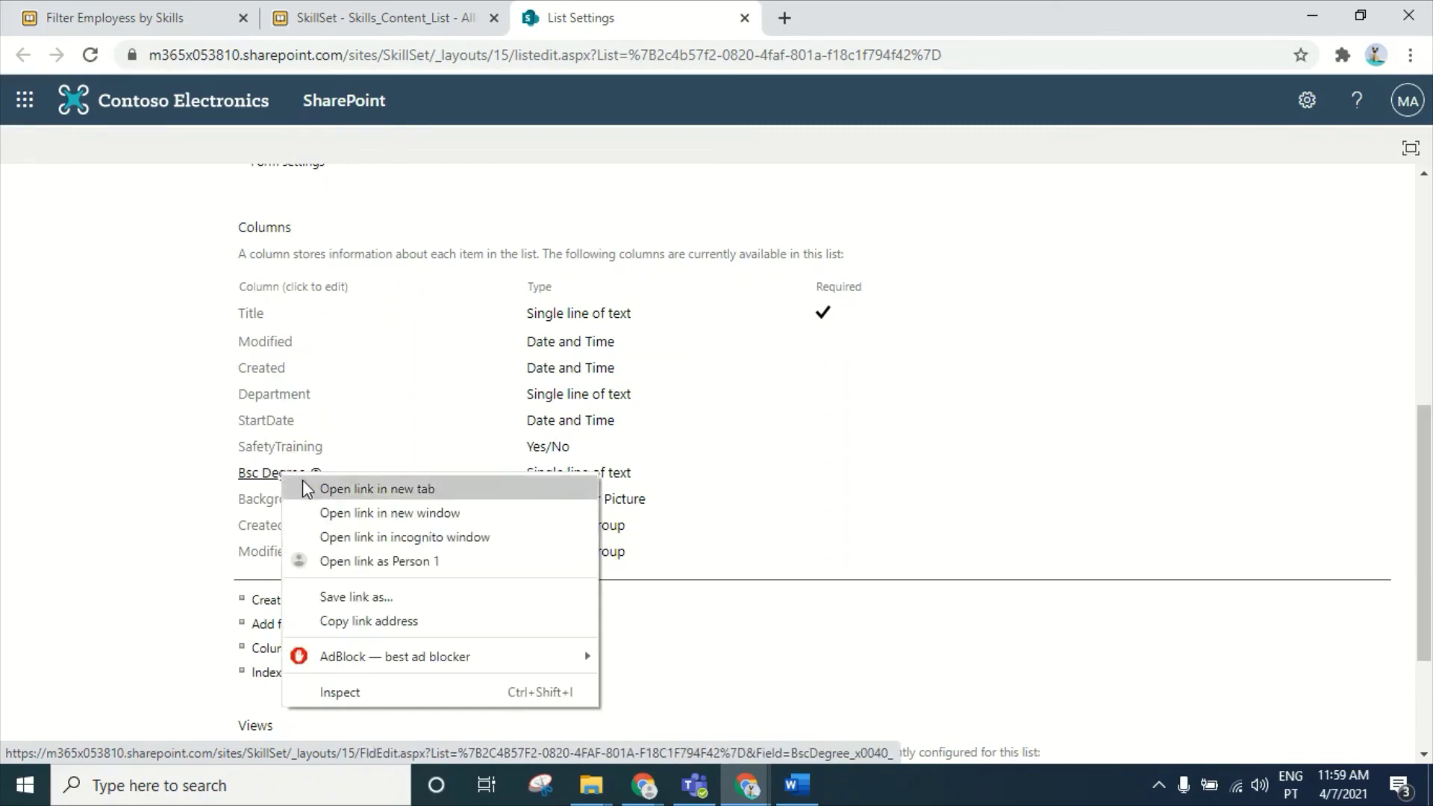
{"action": "left_click", "coordinate": [377, 489]}
{"action": "left_click", "coordinate": [870, 11]}
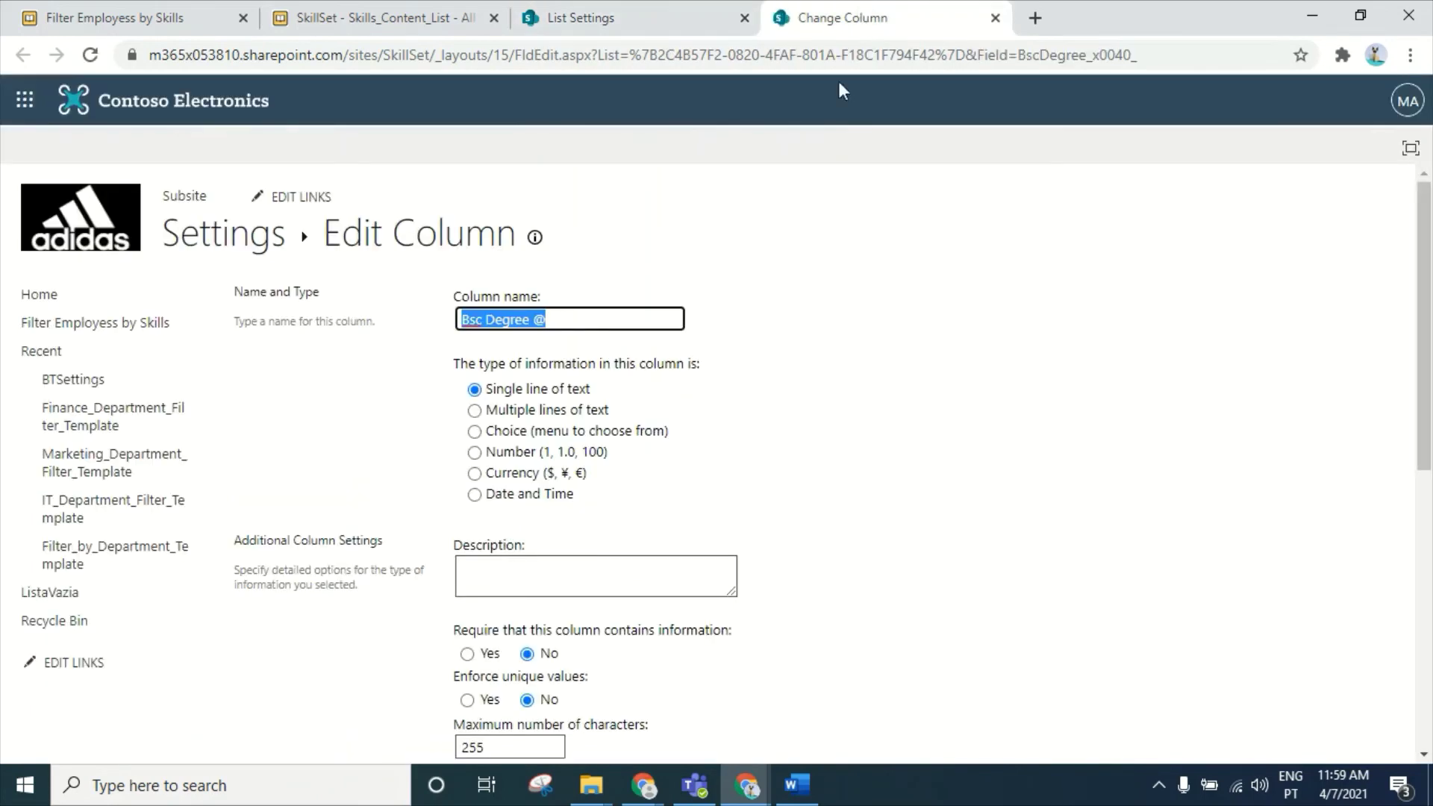
{"action": "left_click", "coordinate": [591, 320]}
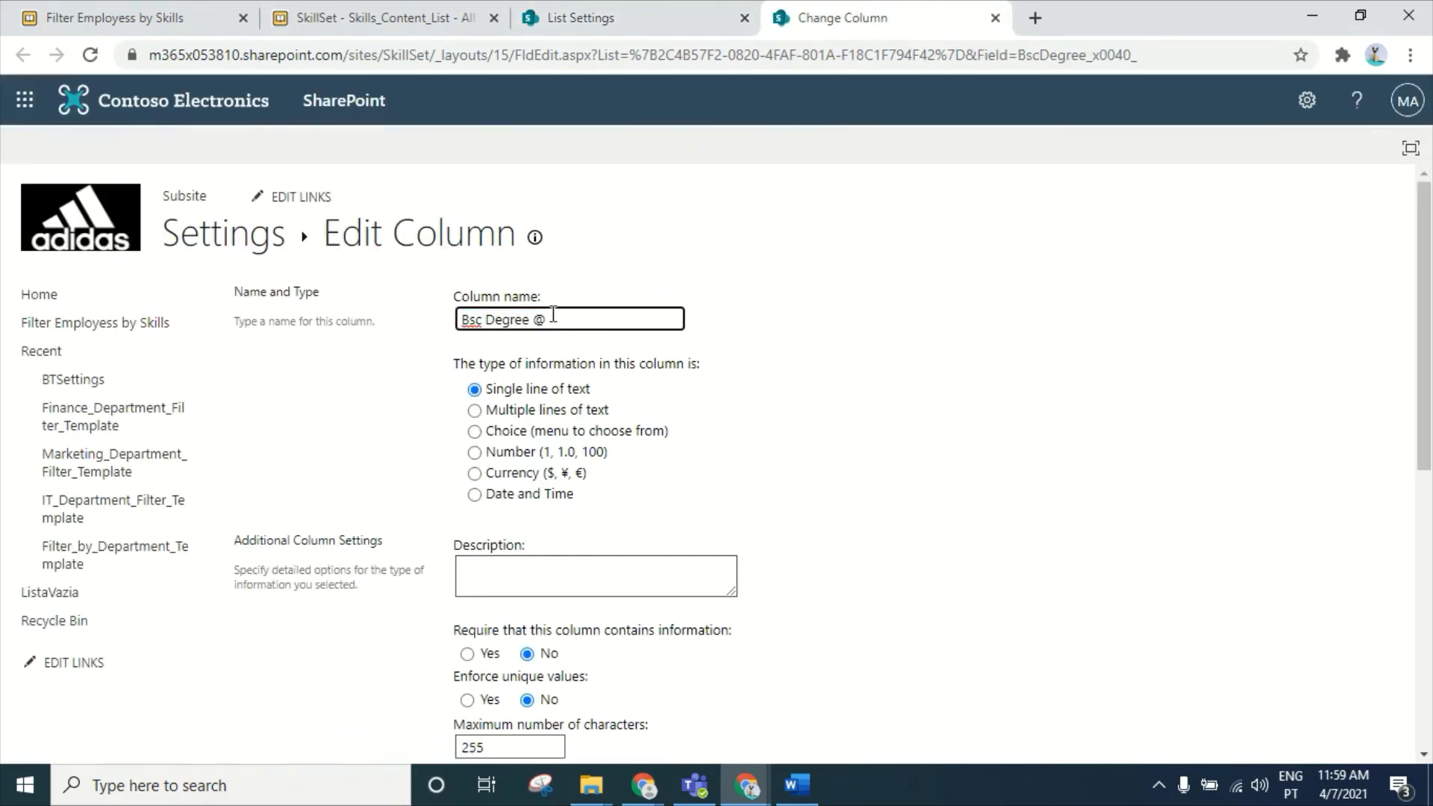
{"action": "left_click", "coordinate": [812, 244]}
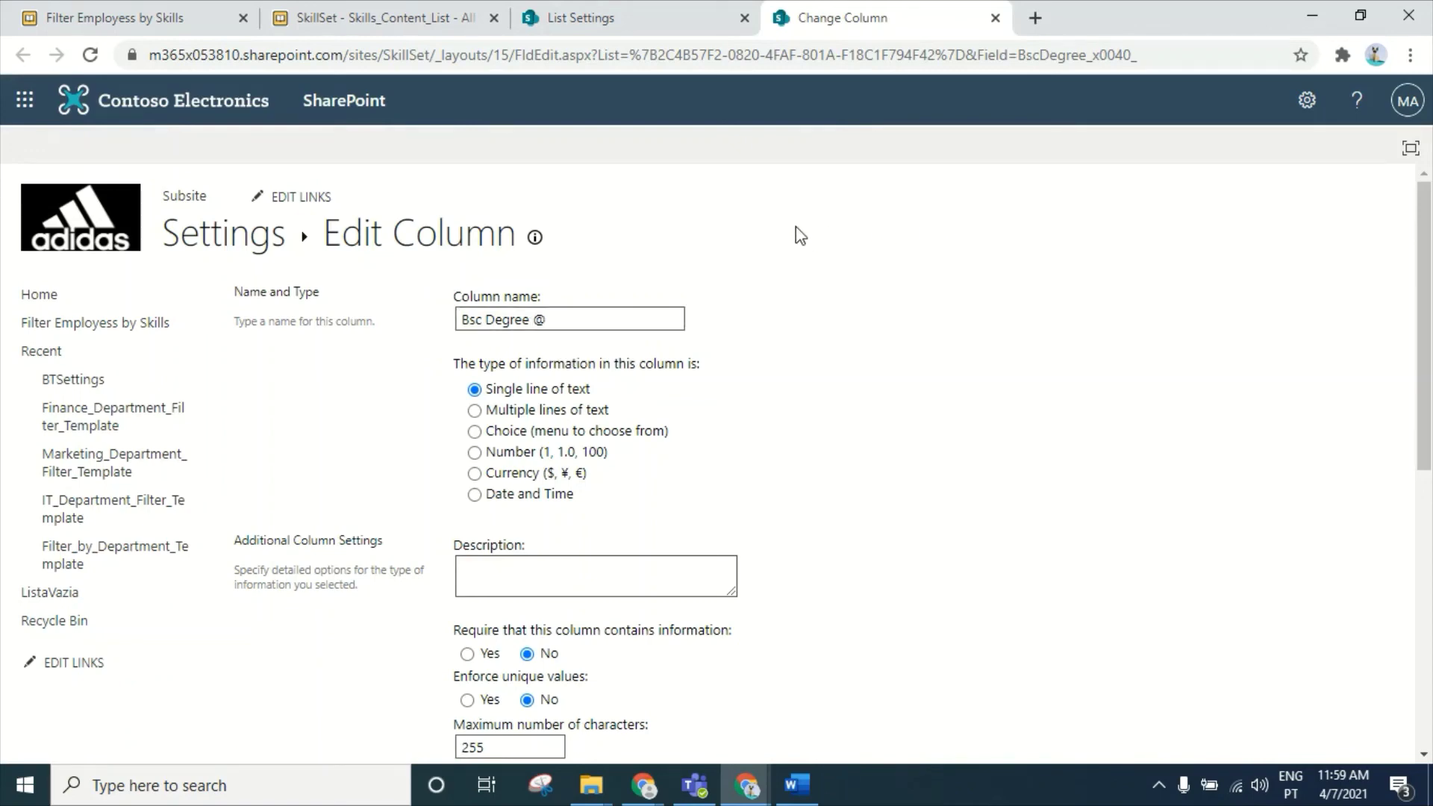
{"action": "scroll", "coordinate": [710, 615], "scroll_direction": "down", "scroll_amount": 7}
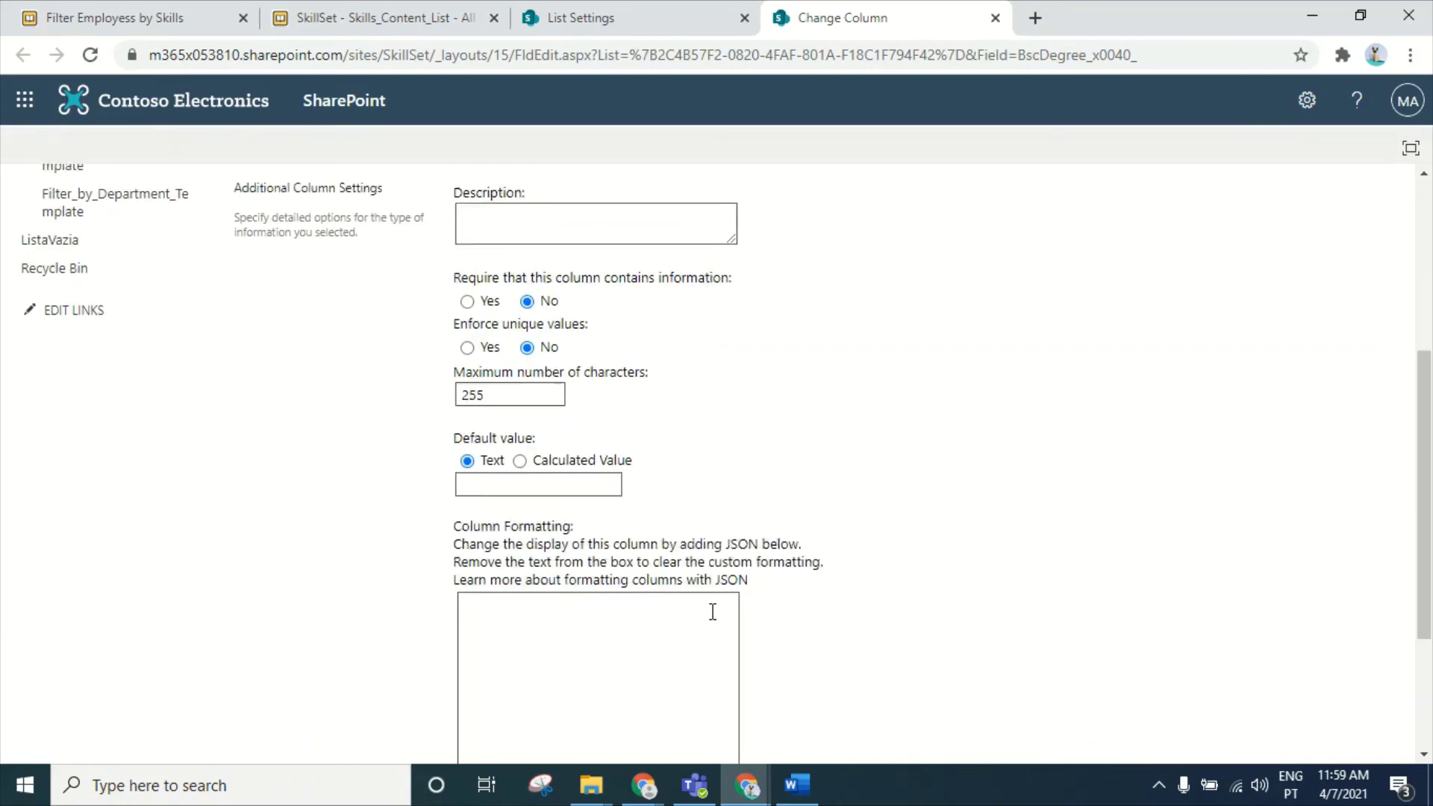
- Copy the column's internal name BscDegree_x0040_ from the Field parameter at the end of the Edit Column page address
{"action": "scroll", "coordinate": [711, 612], "scroll_direction": "up", "scroll_amount": 7}
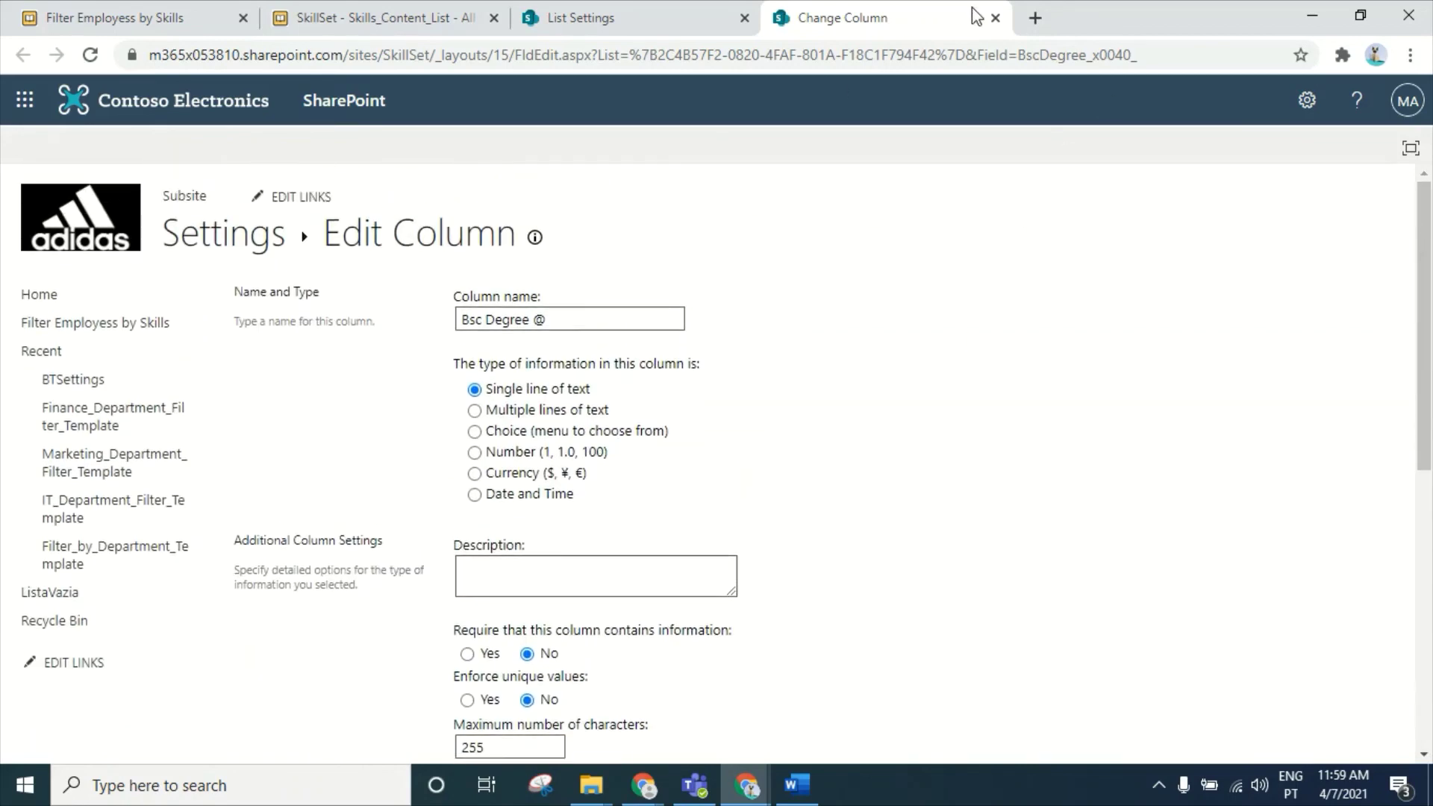
{"action": "left_click", "coordinate": [1025, 48]}
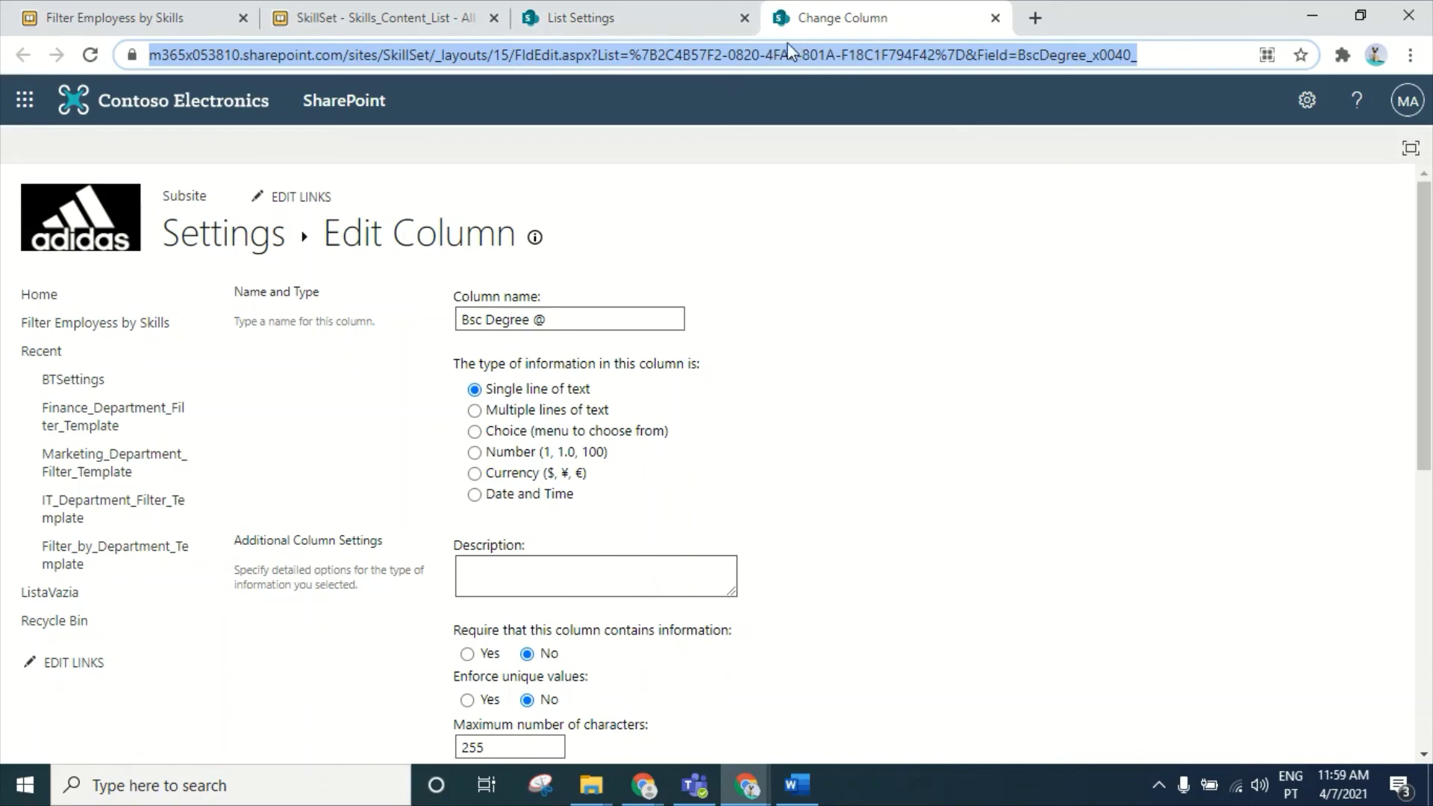
{"action": "left_click", "coordinate": [746, 56]}
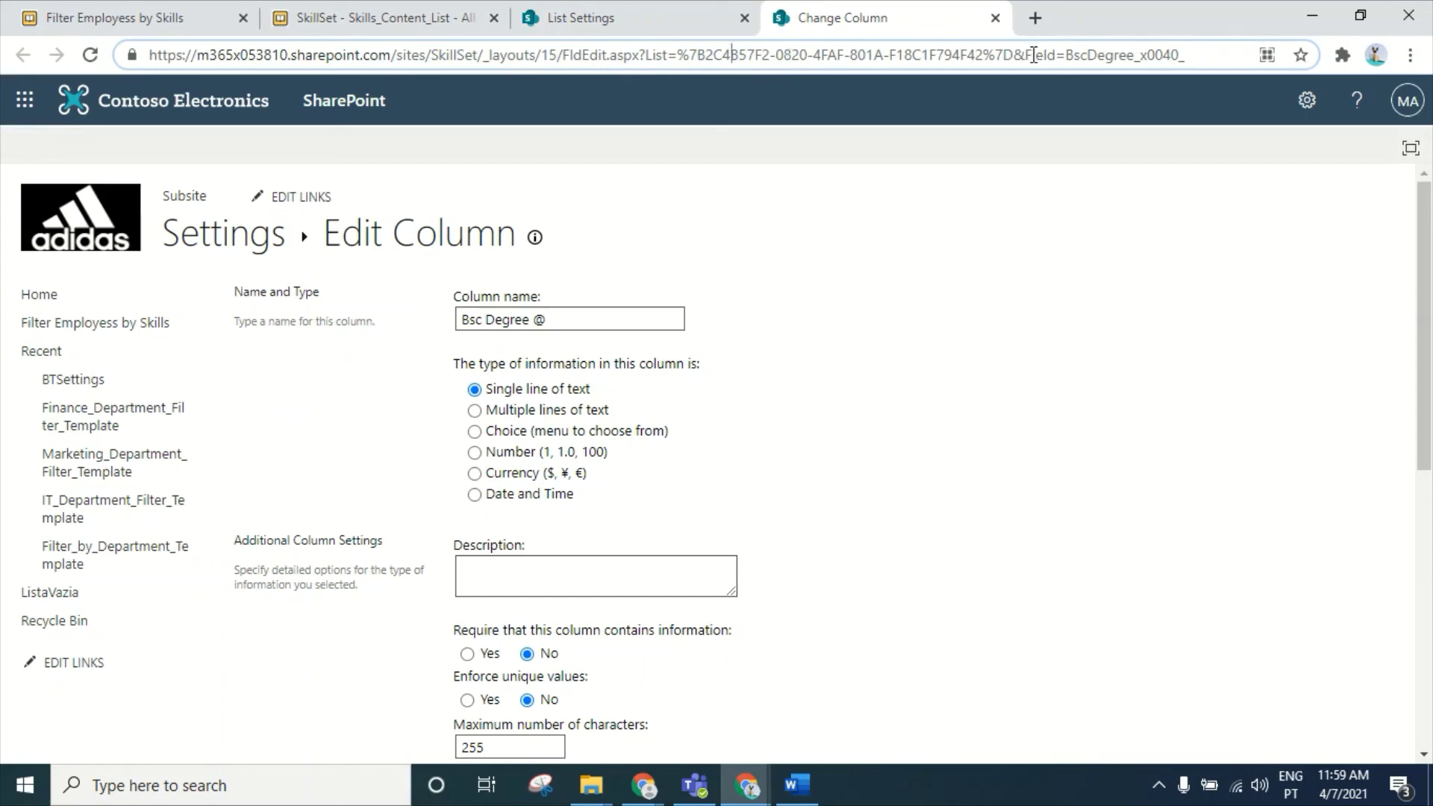
{"action": "left_click_drag", "start_coordinate": [1197, 56], "coordinate": [1029, 63]}
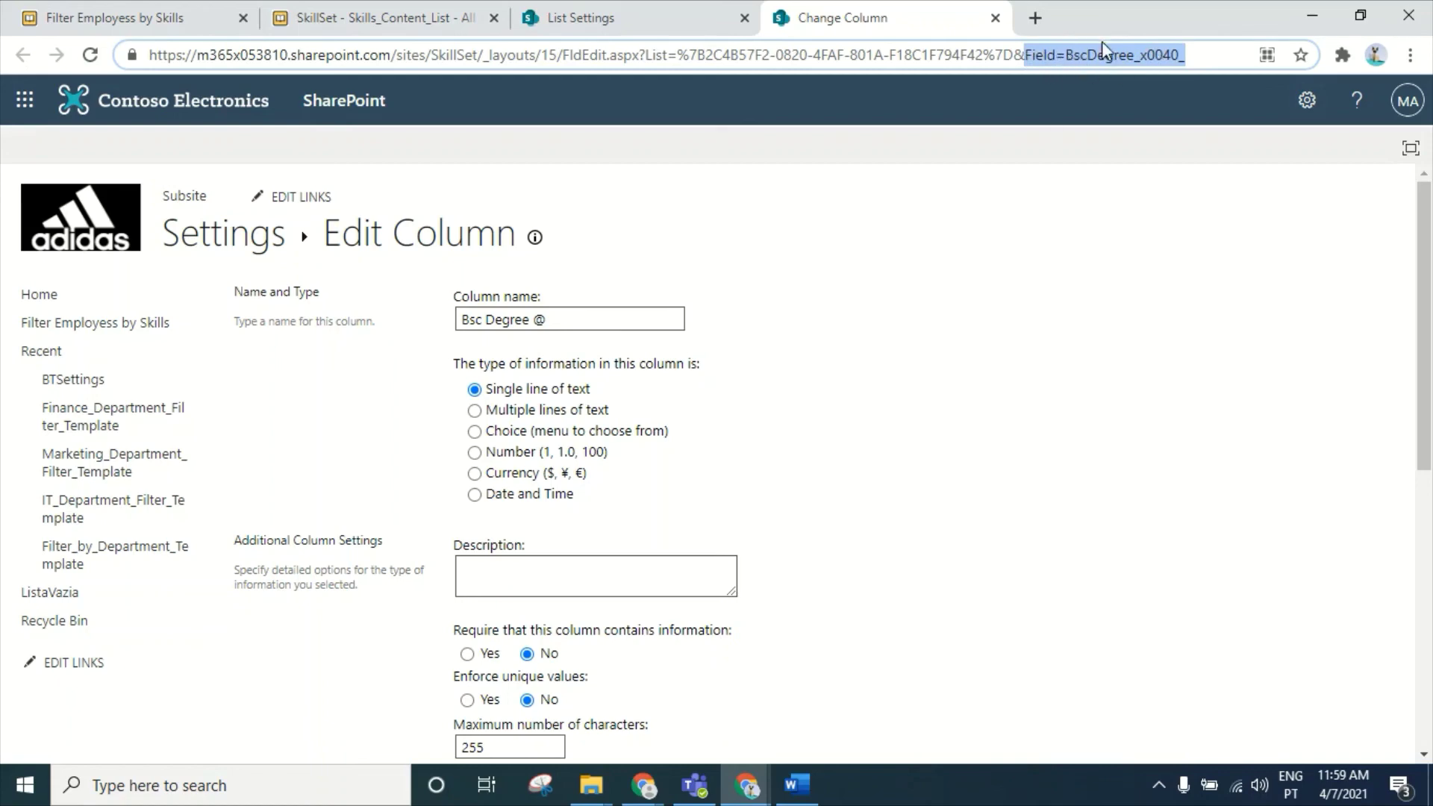
{"action": "left_click_drag", "start_coordinate": [1199, 54], "coordinate": [1079, 62]}
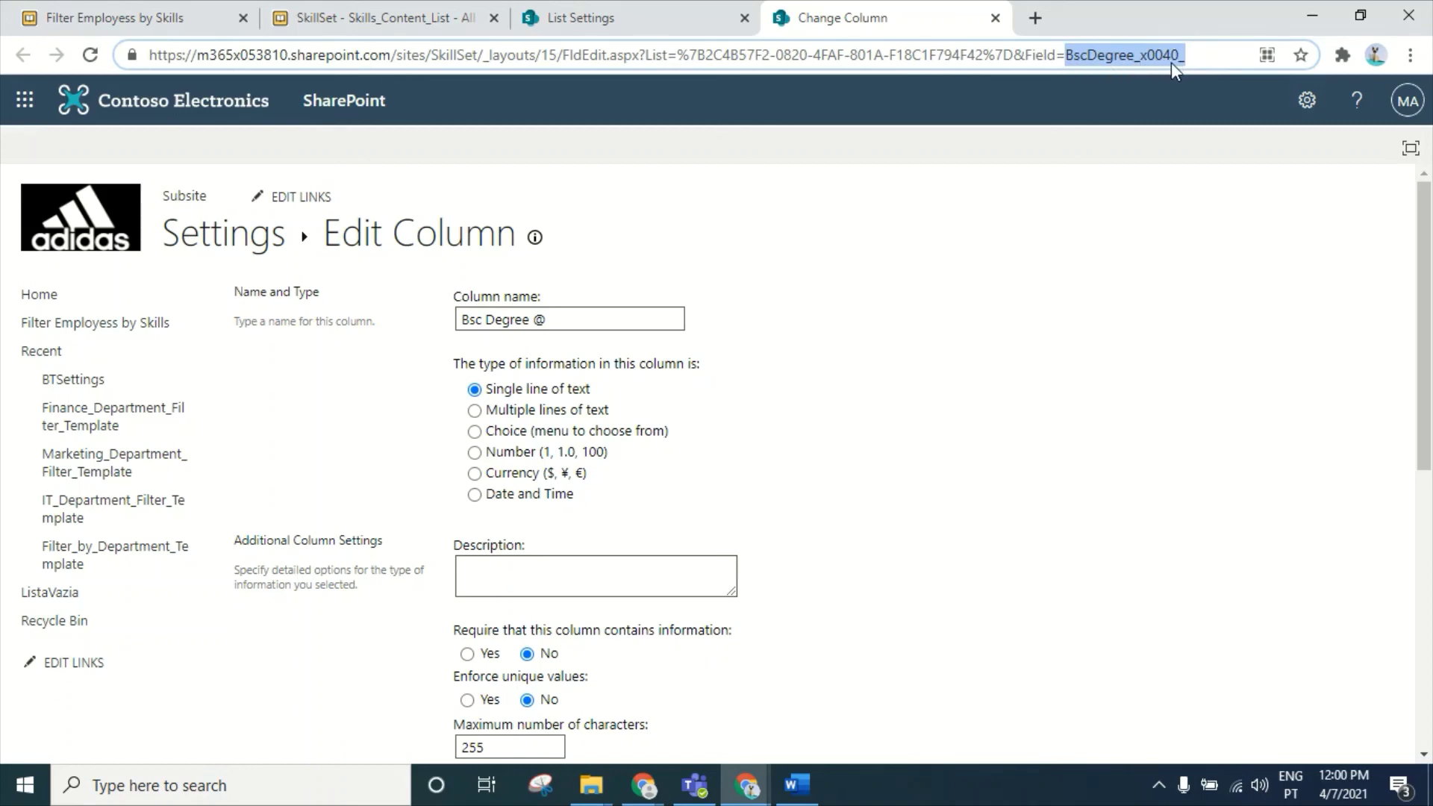
{"action": "right_click", "coordinate": [1136, 63]}
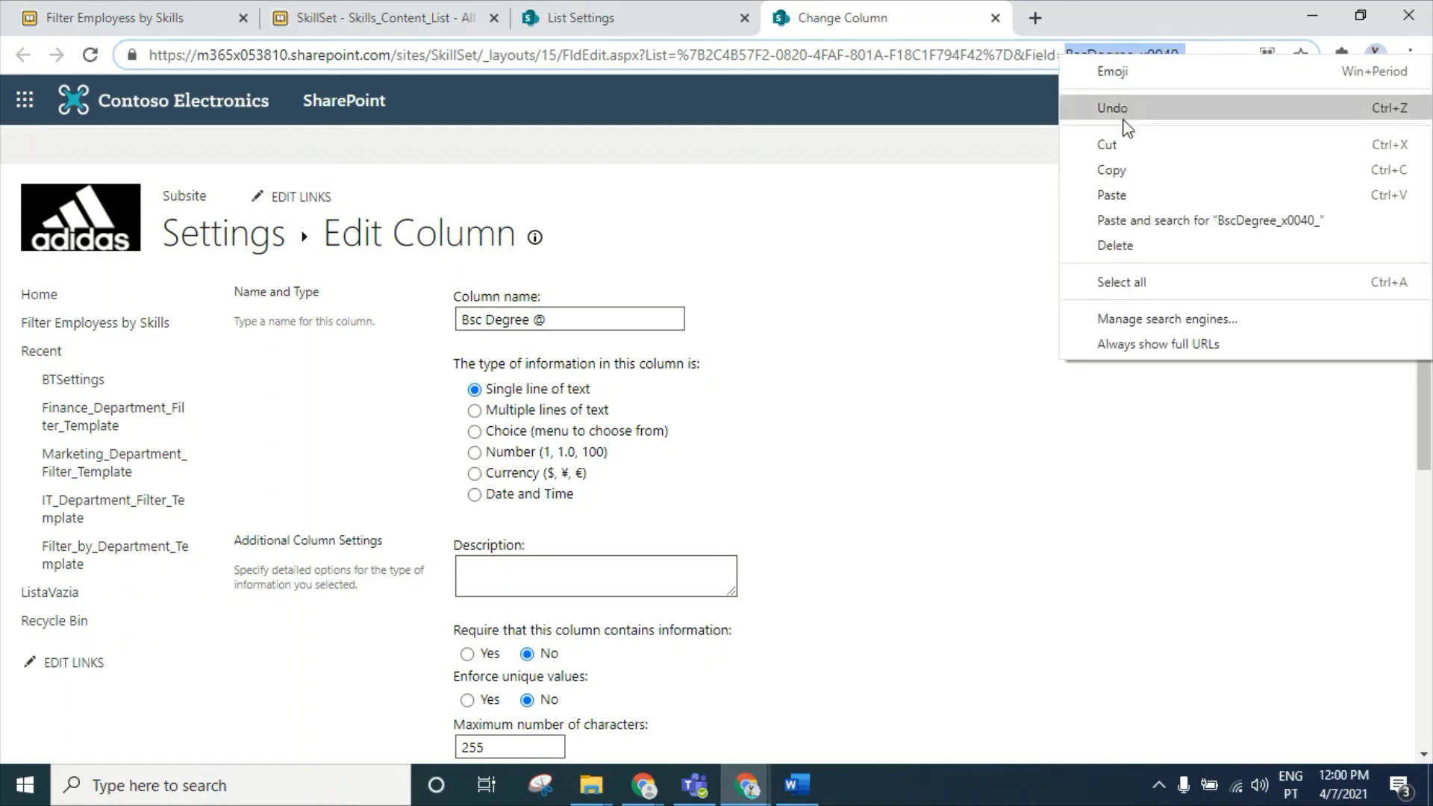
{"action": "left_click", "coordinate": [1133, 166]}
{"action": "left_click", "coordinate": [1205, 66]}
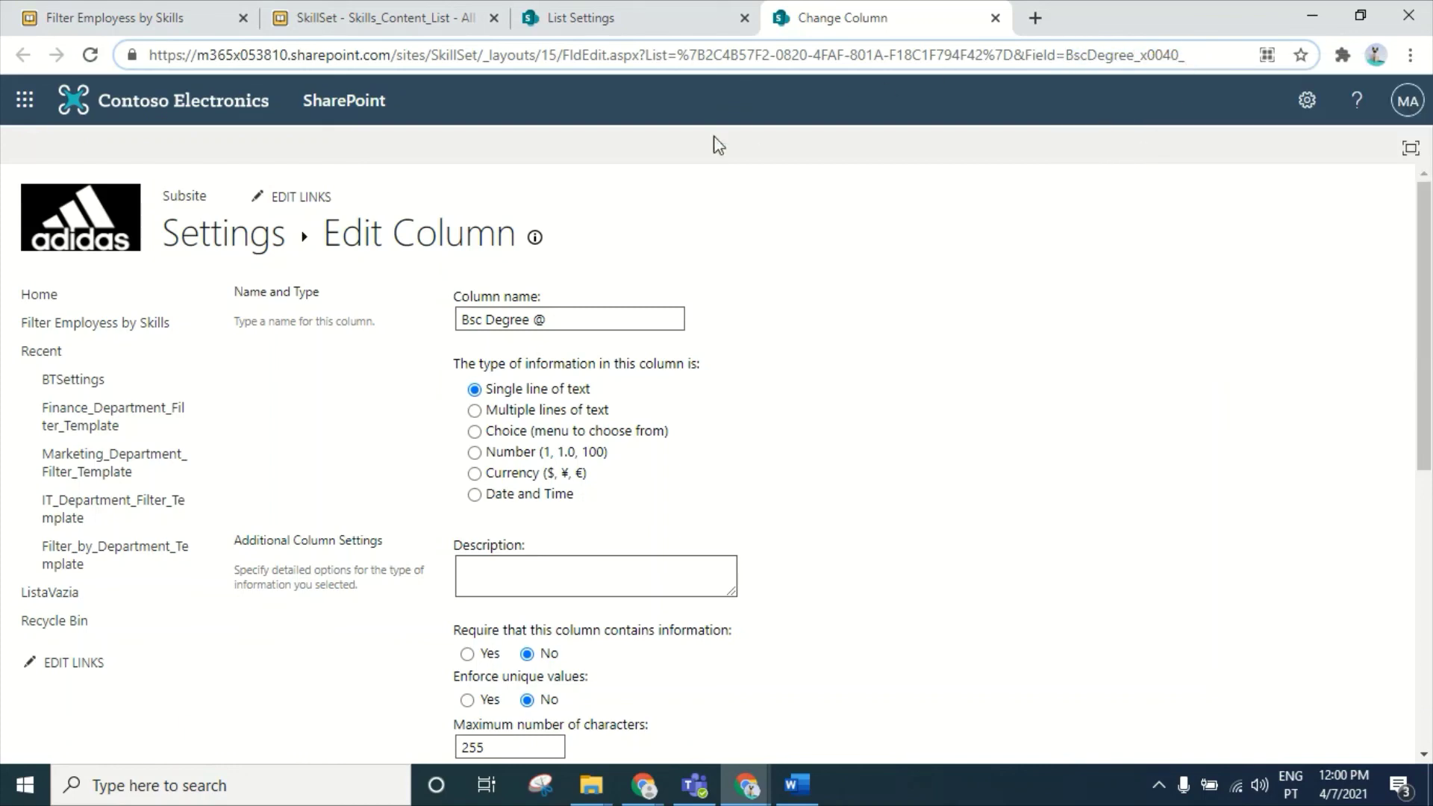
- Back on the Filter Employess by Skills page, replace Bsc Degree @ in the web part's Filters setting with BscDegree_x0040_
{"action": "left_click", "coordinate": [179, 17]}
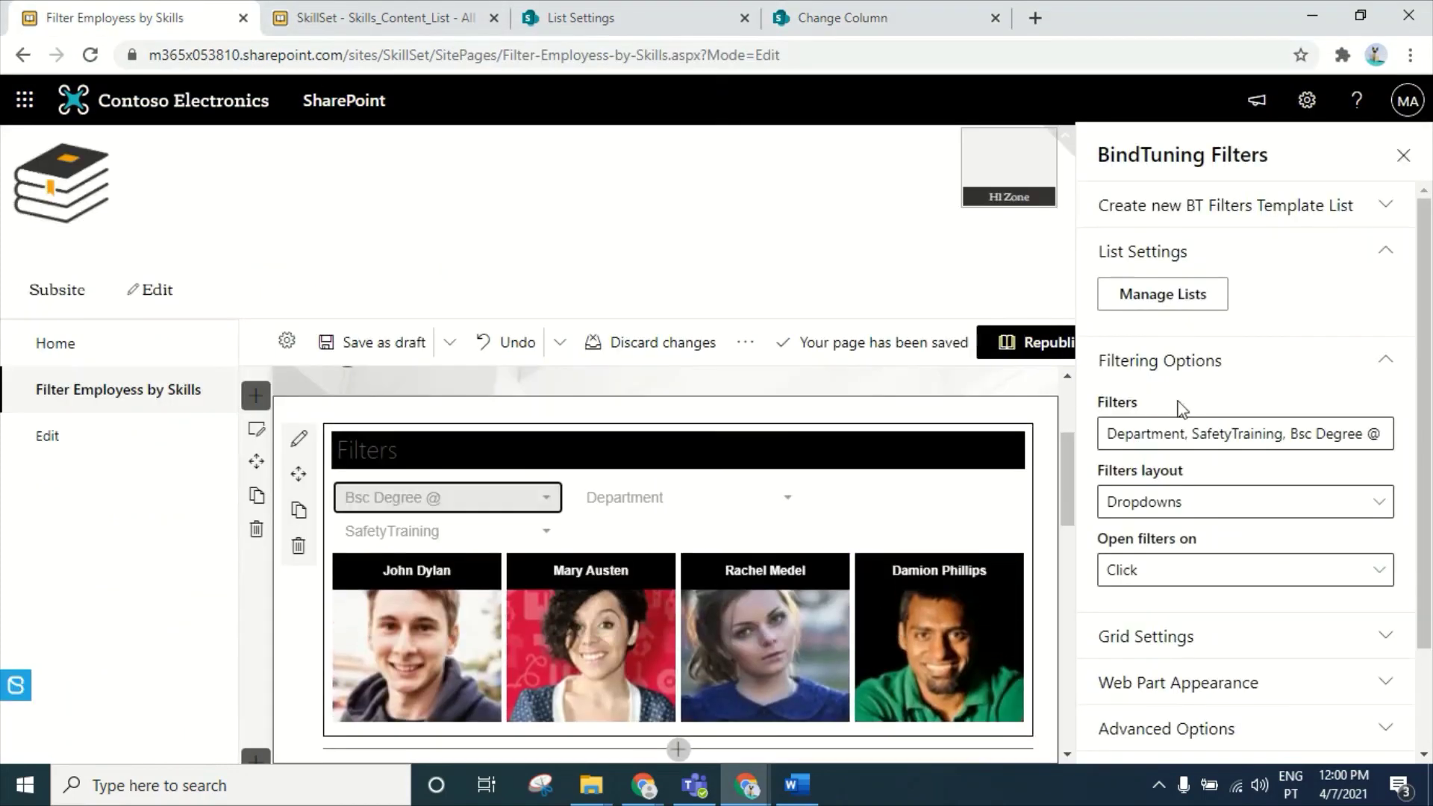
{"action": "left_click", "coordinate": [1372, 433]}
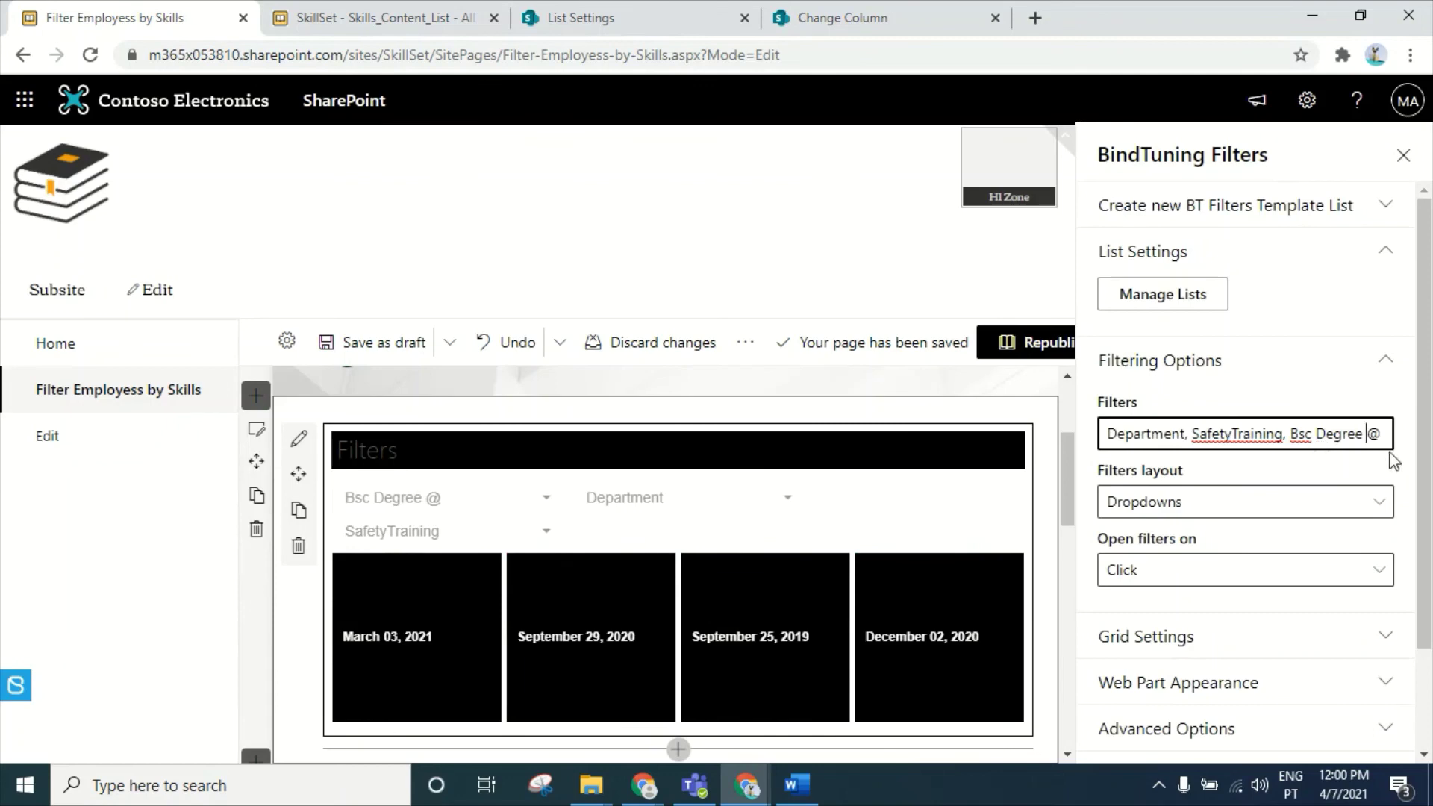
{"action": "key", "text": "BackSpace"}
{"action": "key", "text": "BackSpace"}
{"action": "key", "text": "BackSpace"}
{"action": "key", "text": "BackSpace"}
{"action": "key", "text": "BackSpace"}
{"action": "key", "text": "BackSpace"}
{"action": "key", "text": "BackSpace"}
{"action": "key", "text": "BackSpace"}
{"action": "key", "text": "BackSpace"}
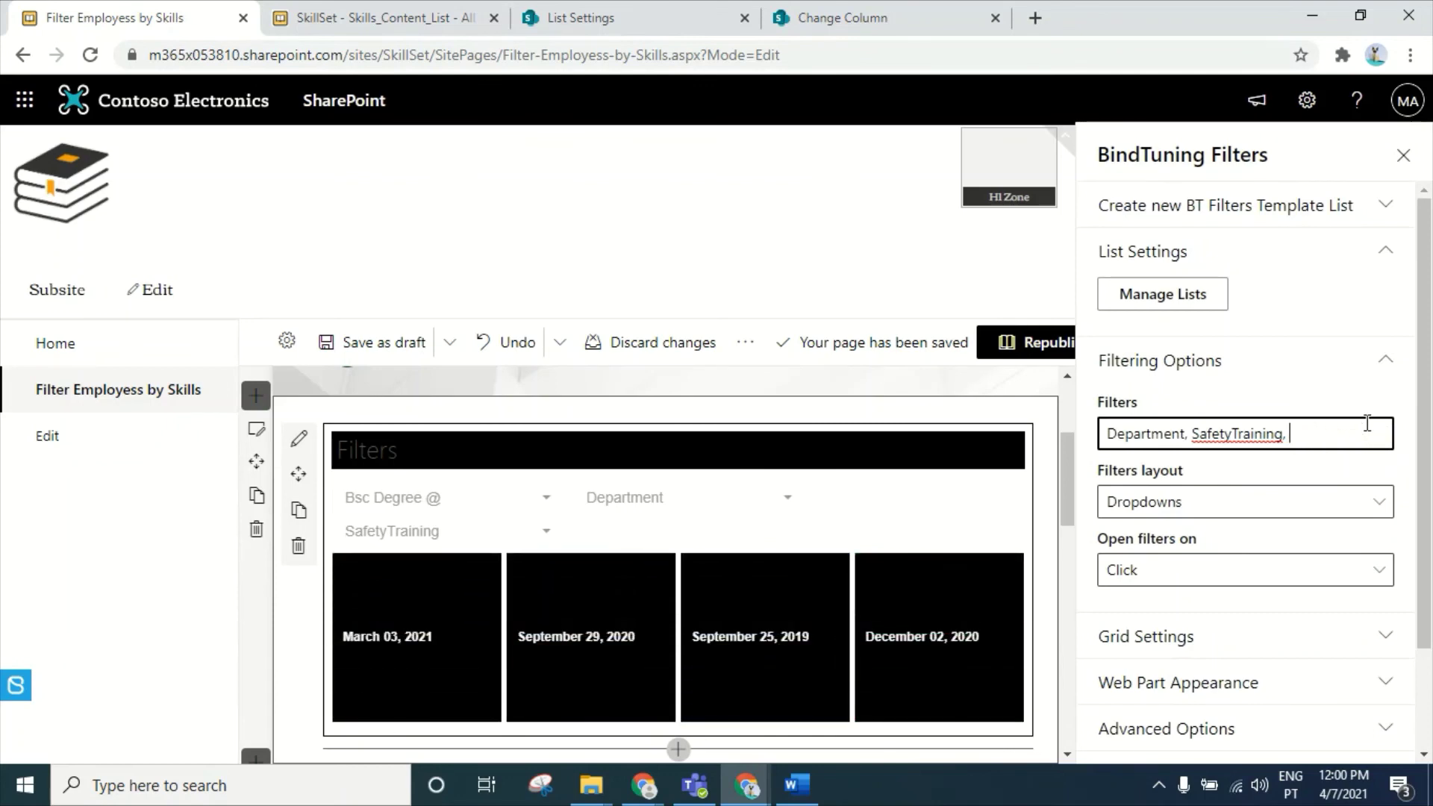
{"action": "key", "text": "ctrl+v"}
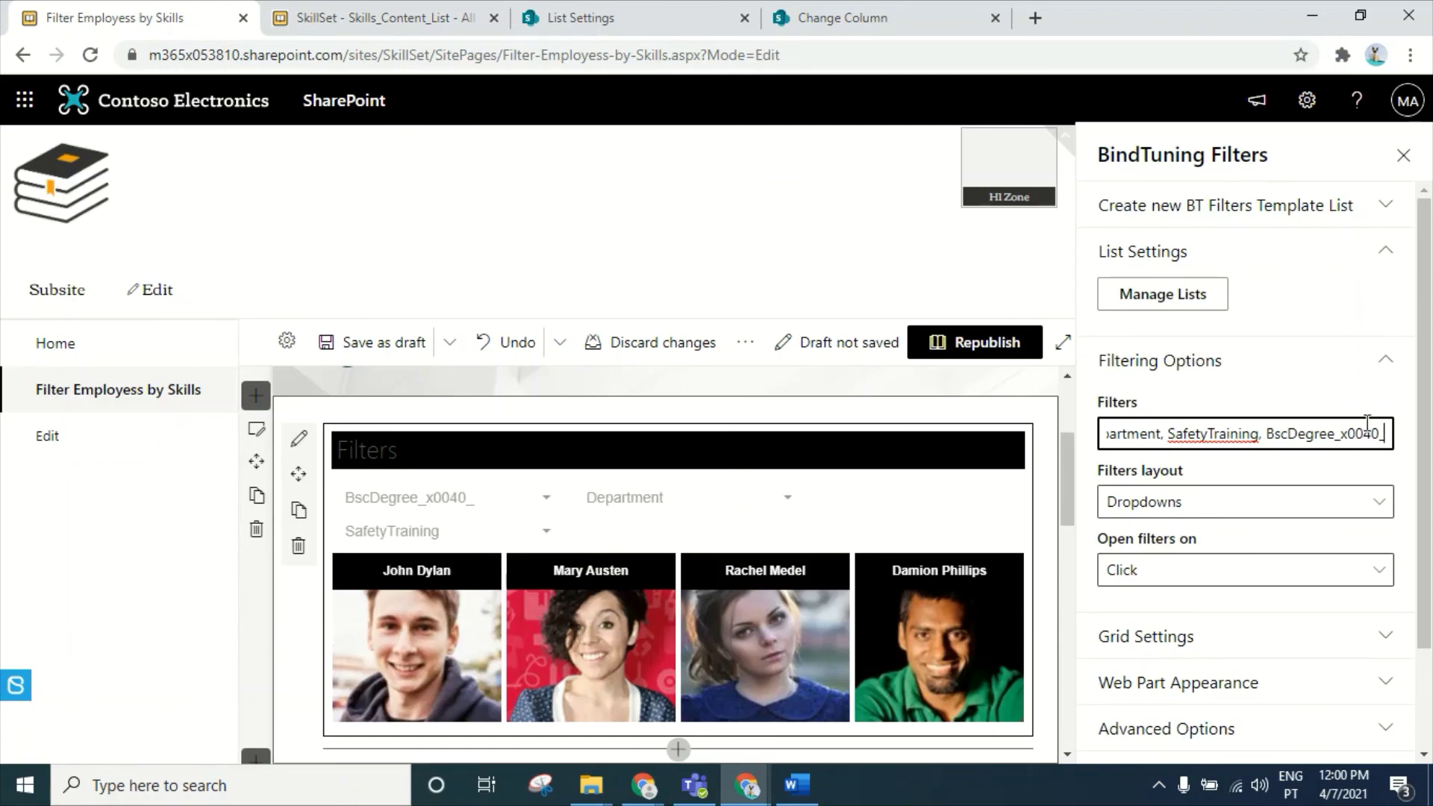
- Test the BscDegree_x0040_ filter with Business Marketing and Computer Science, and reset it to All
{"action": "left_click", "coordinate": [500, 506]}
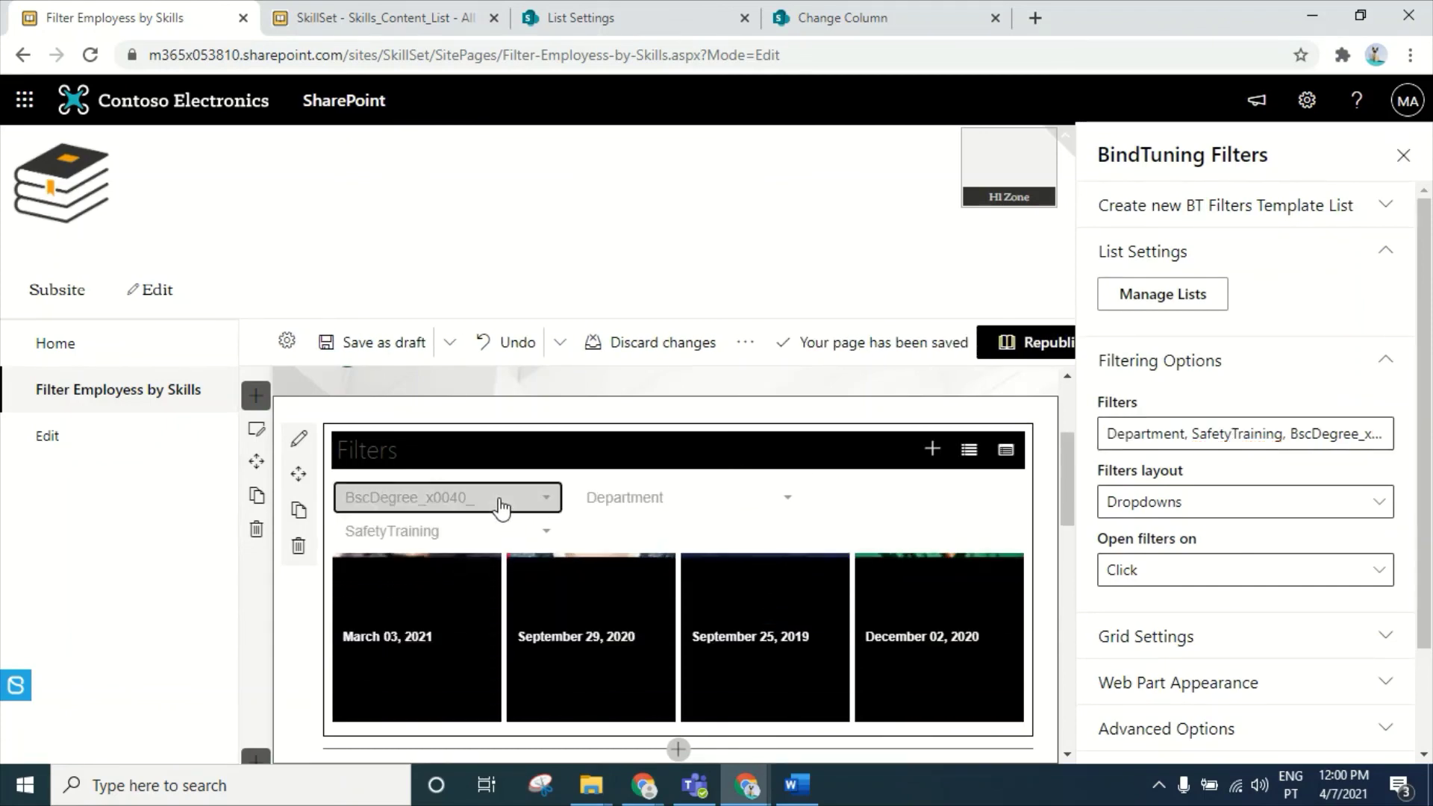
{"action": "left_click", "coordinate": [500, 506]}
{"action": "left_click", "coordinate": [463, 588]}
{"action": "left_click", "coordinate": [473, 505]}
{"action": "left_click", "coordinate": [415, 615]}
{"action": "left_click", "coordinate": [462, 499]}
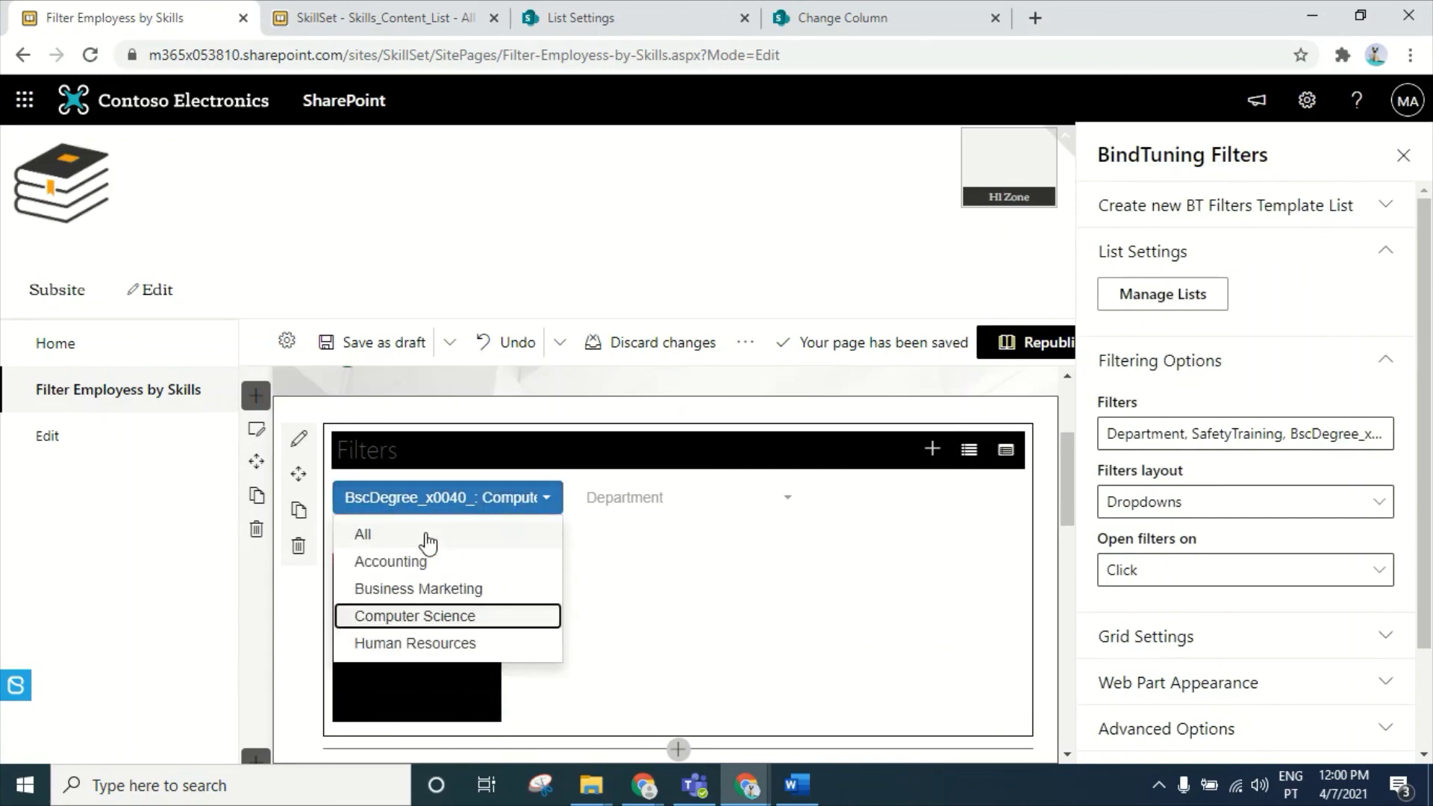
{"action": "left_click", "coordinate": [427, 534]}
- Give the BscDegree_x0040_ filter the display label Bsc Degree in square brackets after its internal name
{"action": "left_click", "coordinate": [1385, 434]}
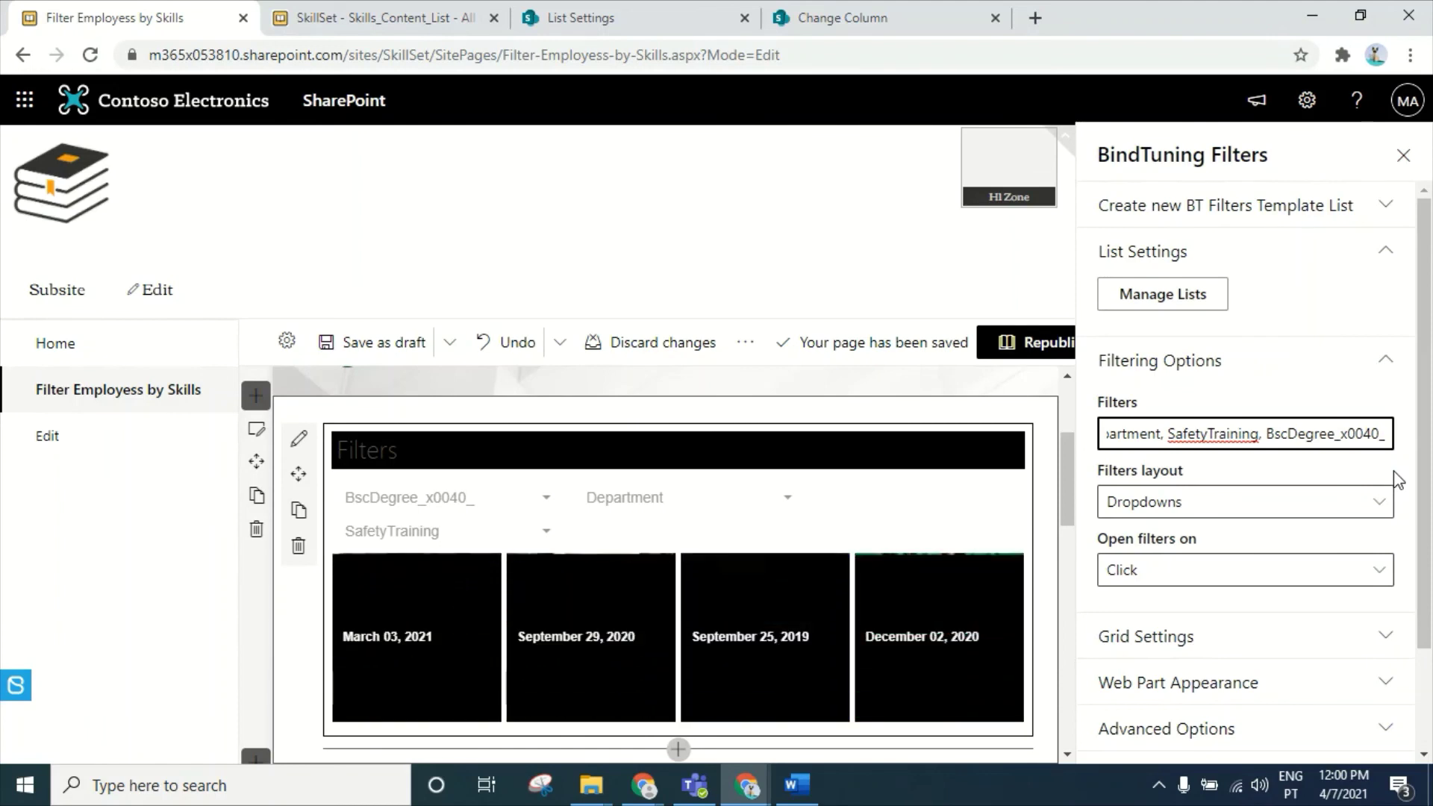
{"action": "type", "text": "[]"}
{"action": "key", "text": "Left"}
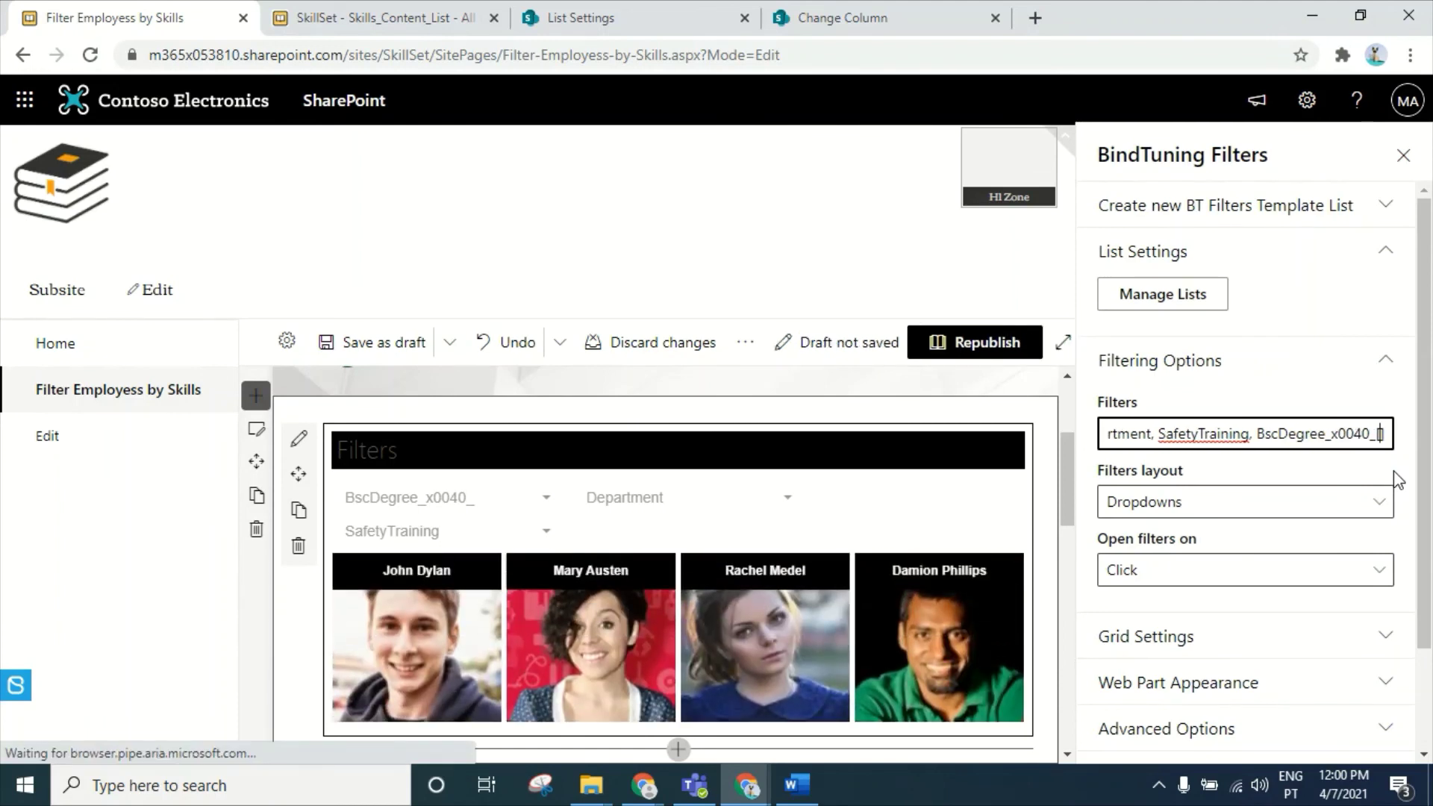
{"action": "type", "text": "Bs"}
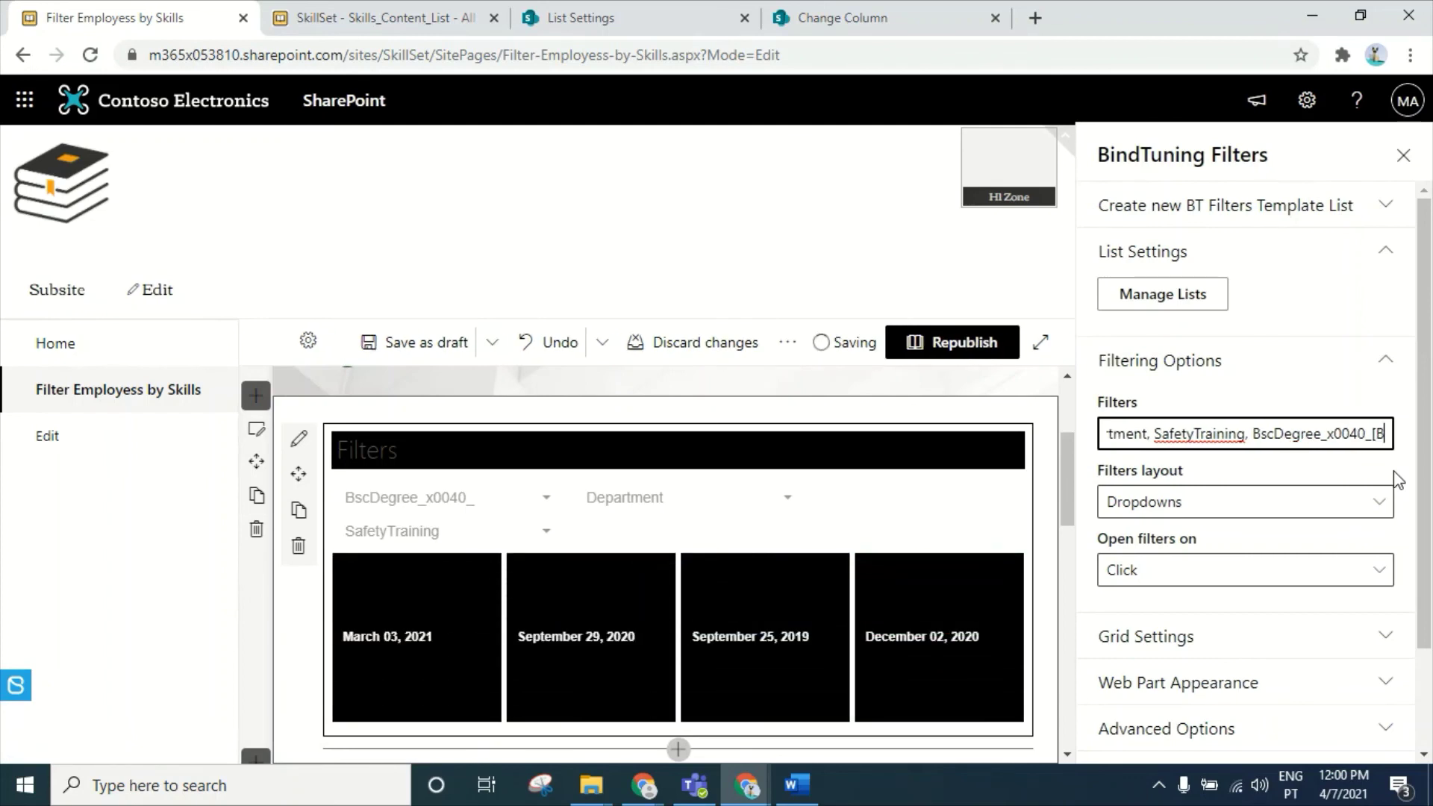
{"action": "type", "text": "c Degree"}
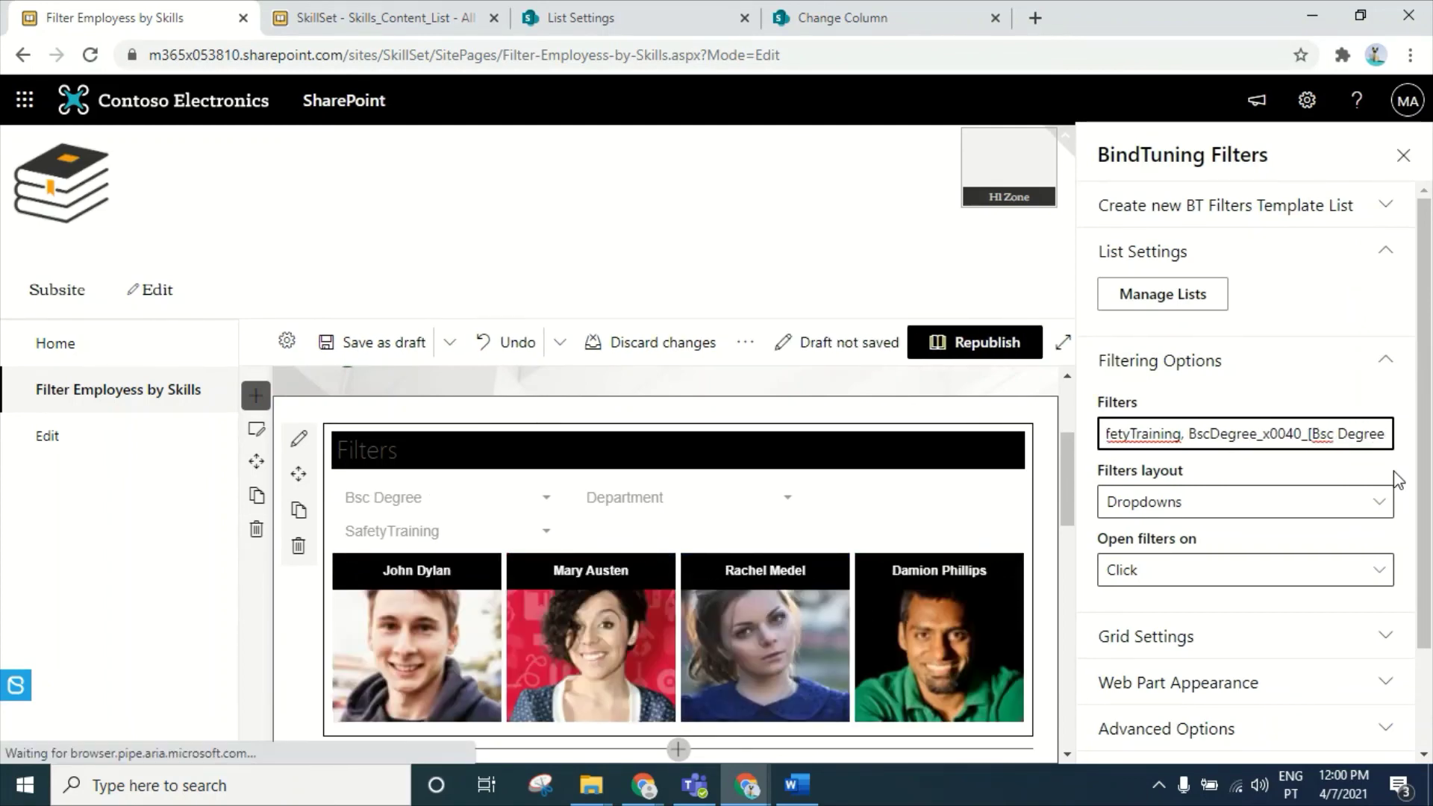
- Change the bracketed display label of the BscDegree_x0040_ filter to Higher Education and close the web part settings
{"action": "key", "text": "BackSpace"}
{"action": "key", "text": "BackSpace"}
{"action": "key", "text": "BackSpace"}
{"action": "key", "text": "BackSpace"}
{"action": "key", "text": "BackSpace"}
{"action": "key", "text": "BackSpace"}
{"action": "key", "text": "BackSpace"}
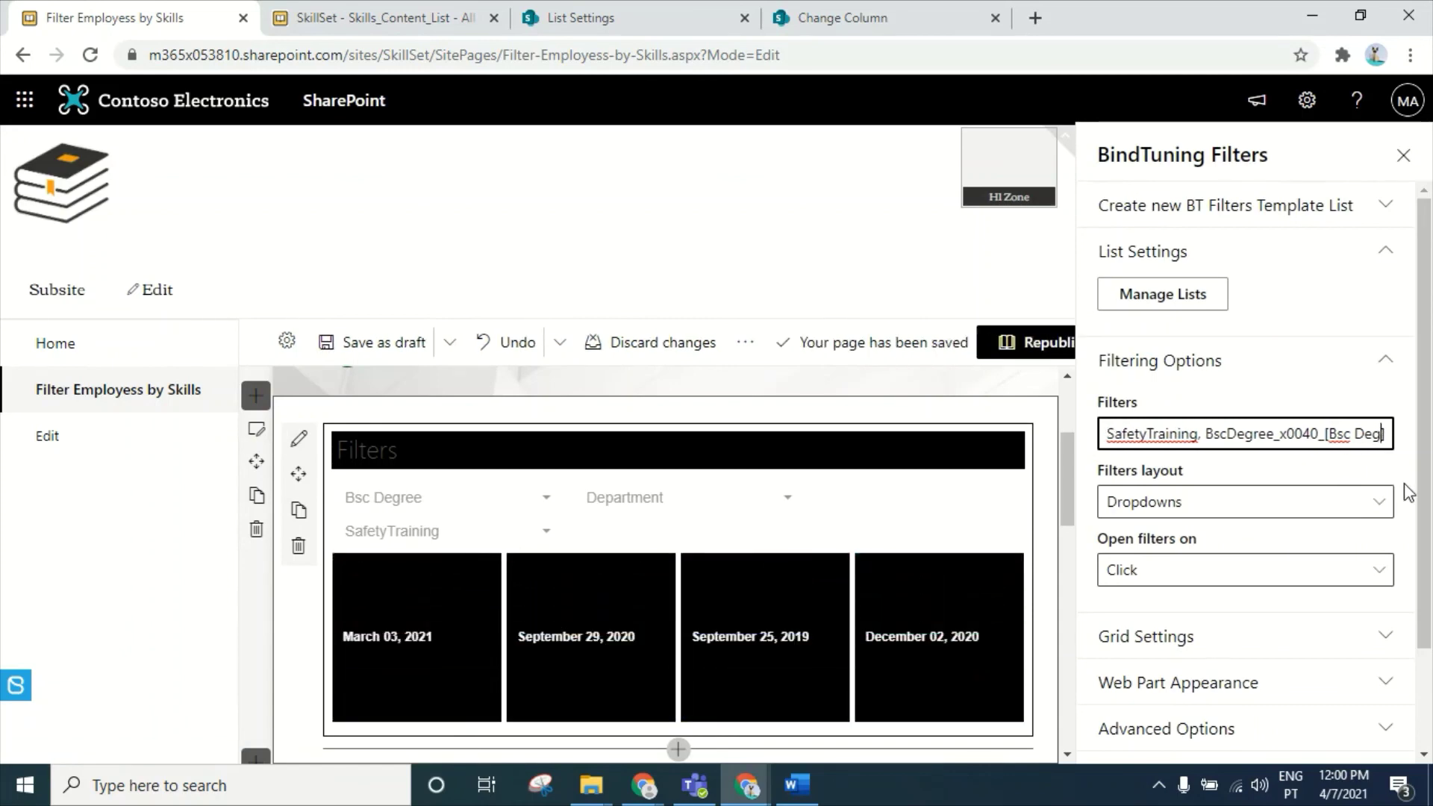
{"action": "key", "text": "BackSpace"}
{"action": "key", "text": "BackSpace"}
{"action": "key", "text": "BackSpace"}
{"action": "type", "text": "Hig"}
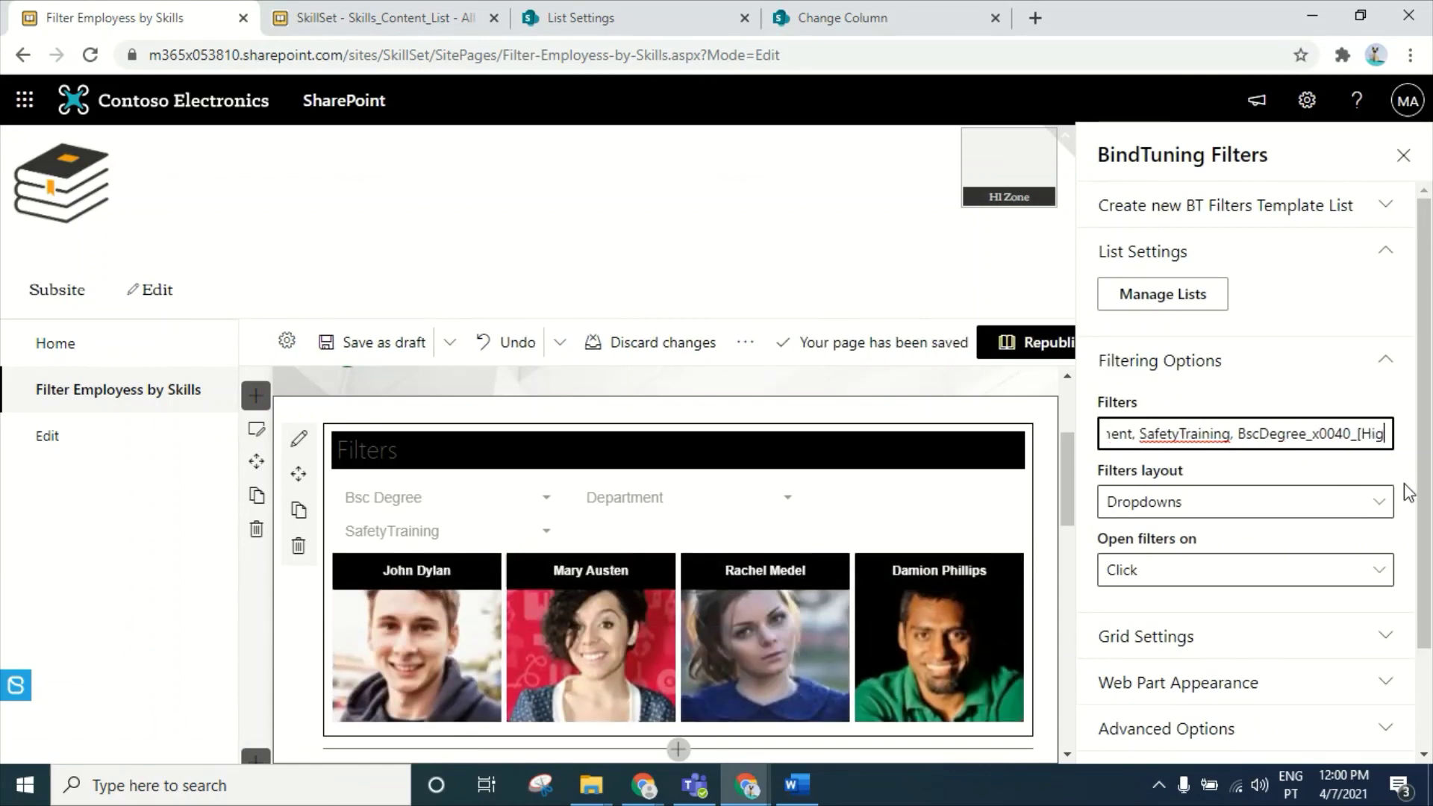
{"action": "type", "text": "her Ed"}
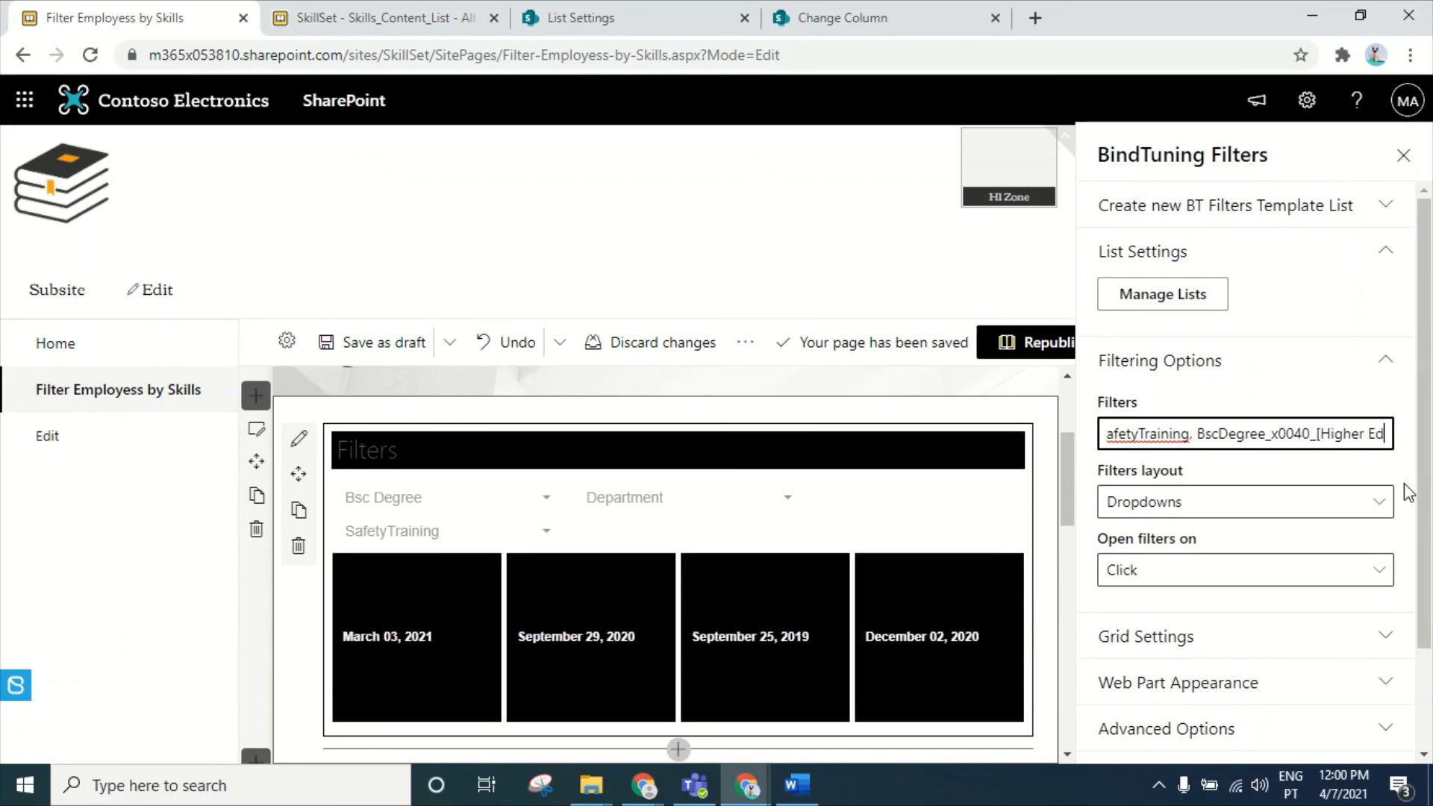
{"action": "type", "text": "ucation"}
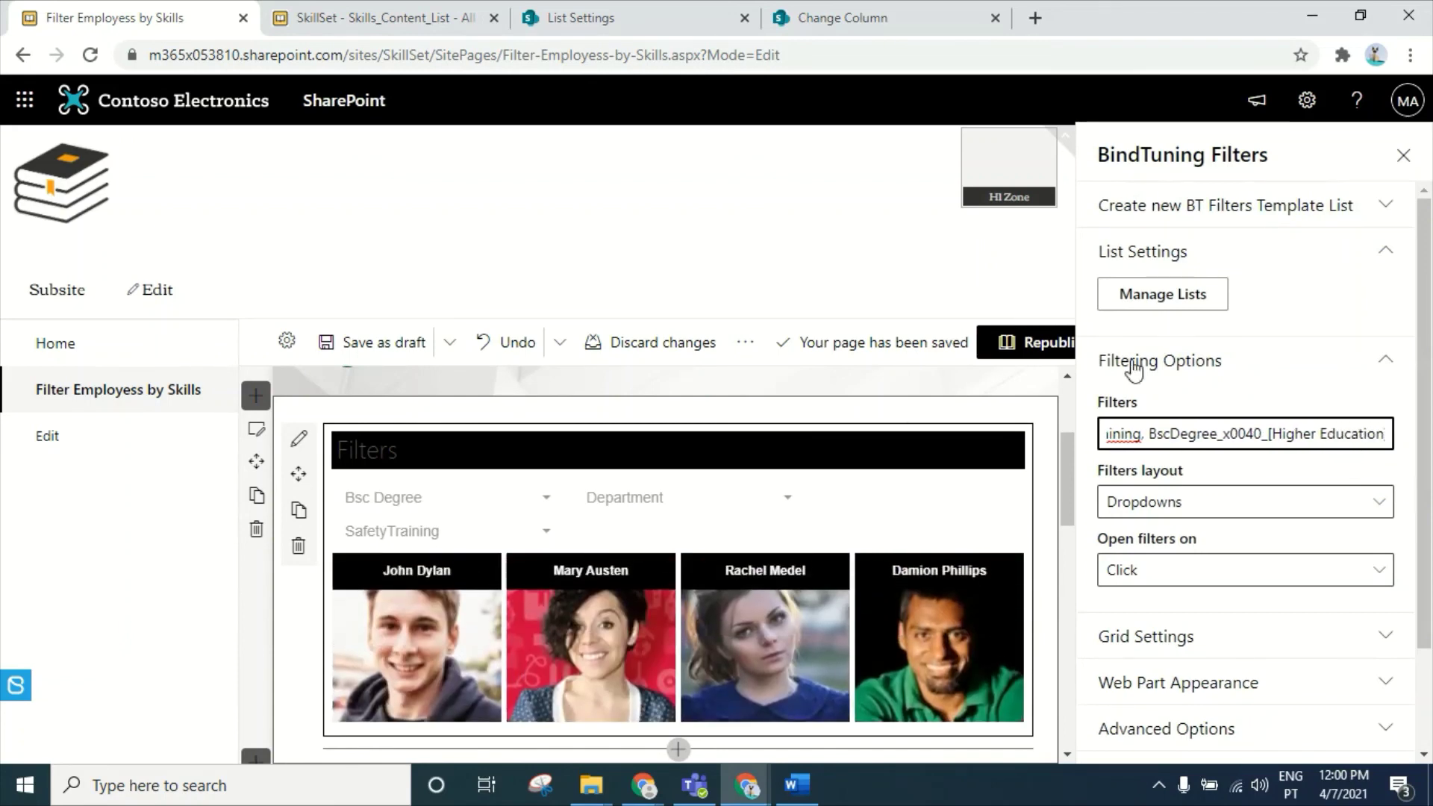
{"action": "left_click", "coordinate": [1024, 499]}
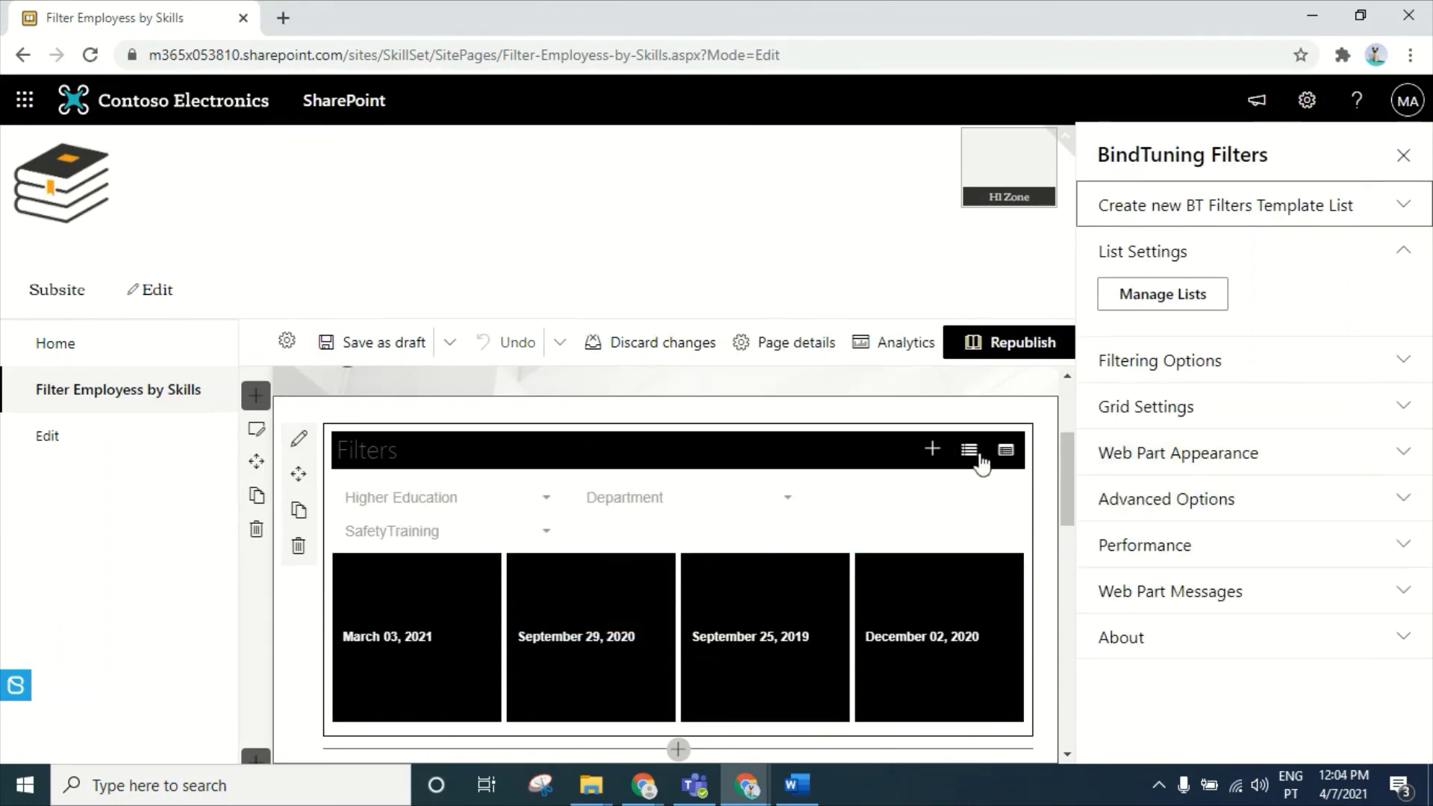
{"action": "left_click", "coordinate": [1402, 156]}
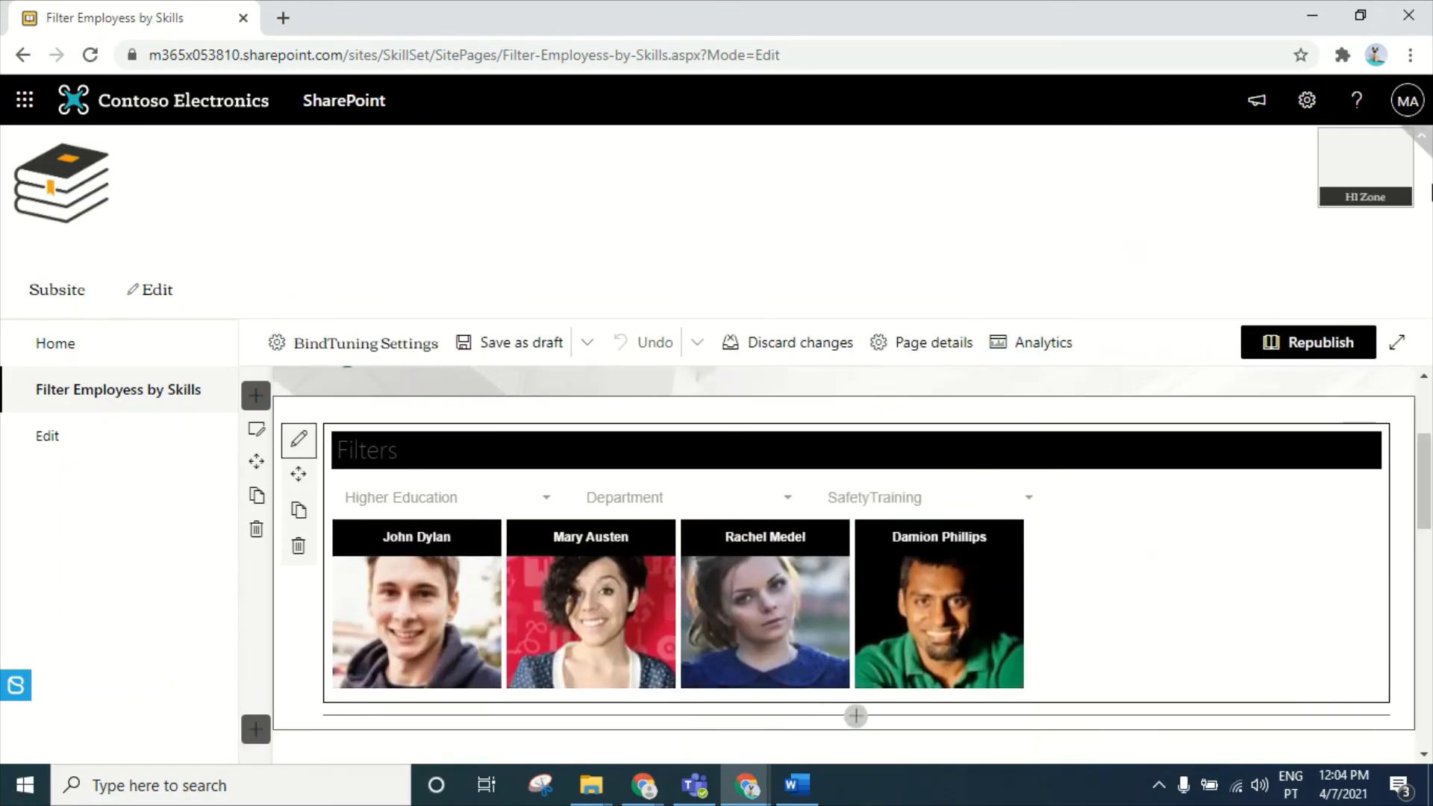